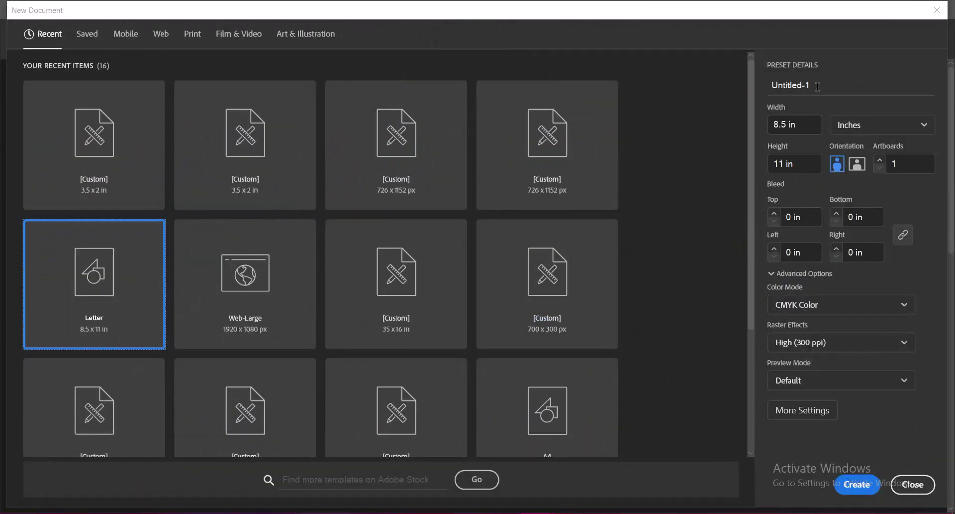
Create 'Marketing Flyer Design' as a Letter 8.5 × 11 in document in inches, CMYK, 300 ppi.
{"action": "type", "text": "Marke"}
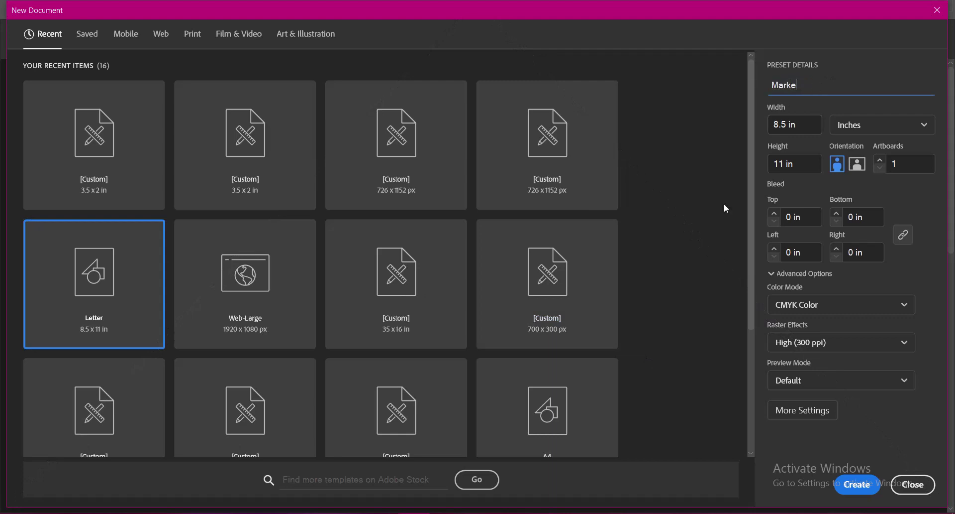
{"action": "type", "text": "ting Flyer Desi"}
{"action": "type", "text": "gn"}
{"action": "left_click", "coordinate": [814, 123]}
{"action": "left_click", "coordinate": [807, 170]}
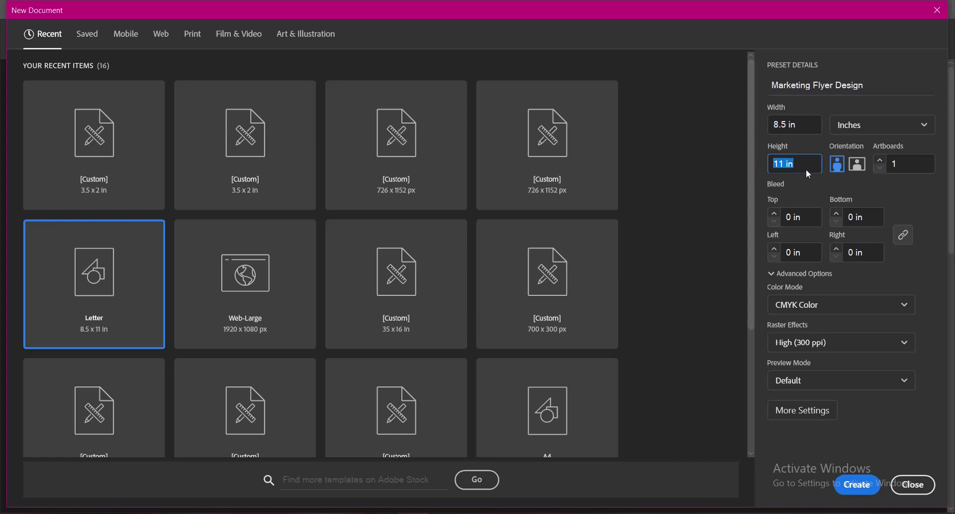
{"action": "left_click", "coordinate": [895, 125]}
{"action": "left_click", "coordinate": [906, 209]}
{"action": "left_click", "coordinate": [842, 305]}
{"action": "left_click", "coordinate": [815, 348]}
{"action": "left_click", "coordinate": [818, 344]}
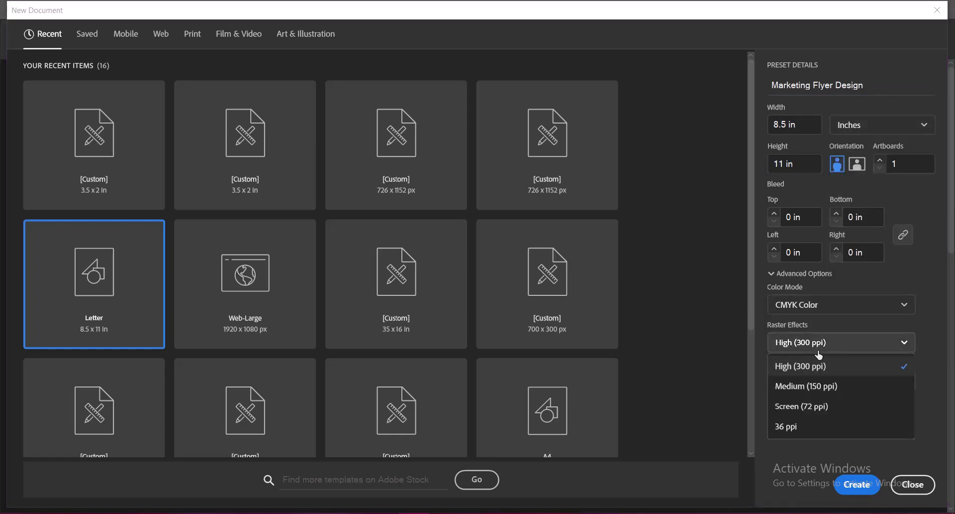
{"action": "left_click", "coordinate": [834, 371]}
{"action": "left_click", "coordinate": [863, 490]}
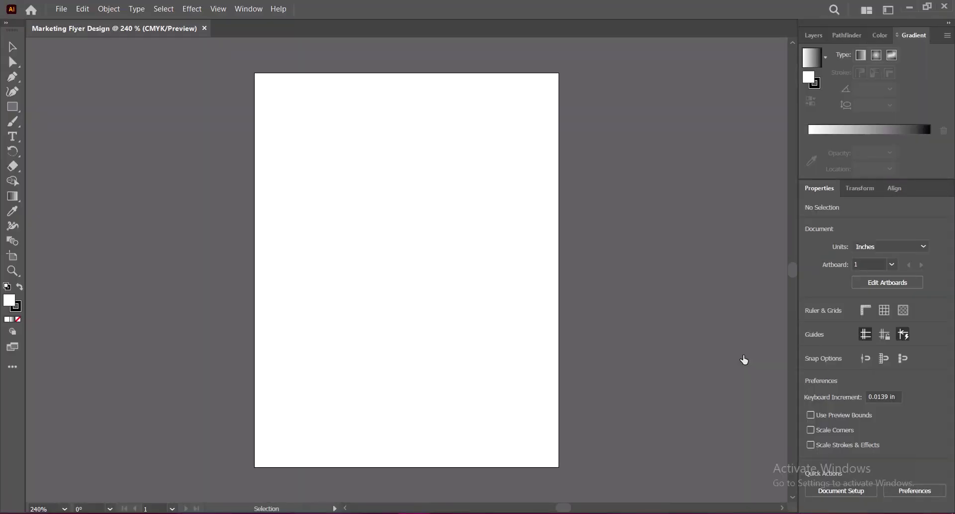
Show the rulers and set the stroke colour to None.
{"action": "left_click", "coordinate": [12, 48]}
{"action": "key", "text": "ctrl+r"}
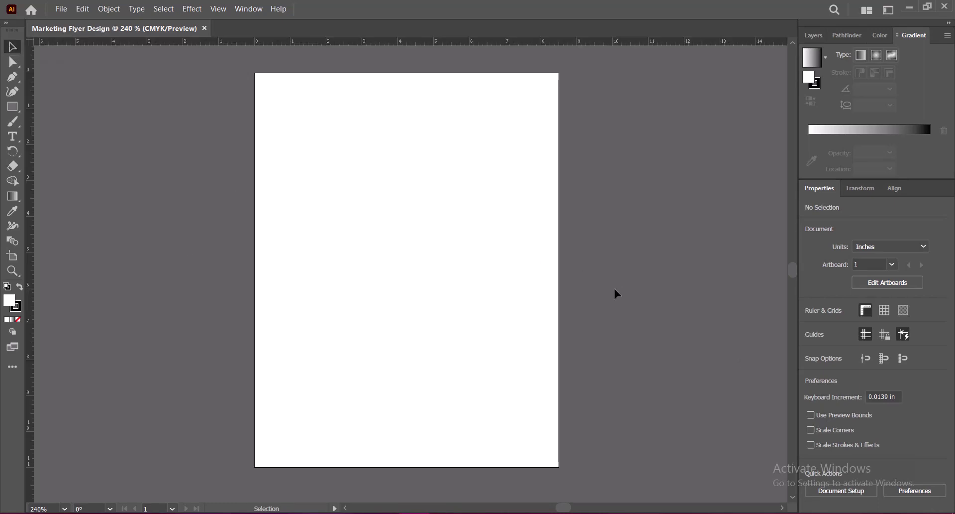
{"action": "left_click", "coordinate": [7, 319]}
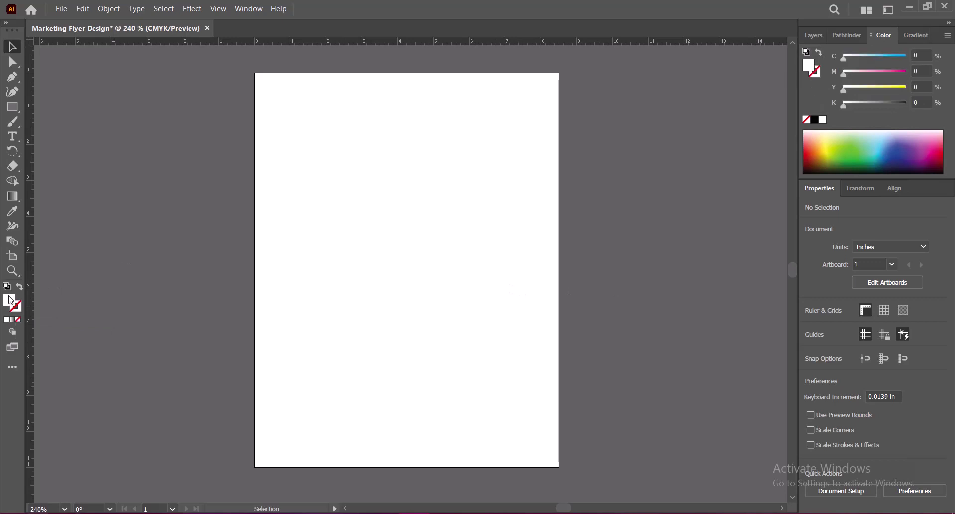
Draw a 0.5 × 10 in rectangle, replacing a too-narrow 0.3 in attempt.
{"action": "left_click", "coordinate": [17, 108]}
{"action": "left_click", "coordinate": [50, 106]}
{"action": "left_click", "coordinate": [372, 230]}
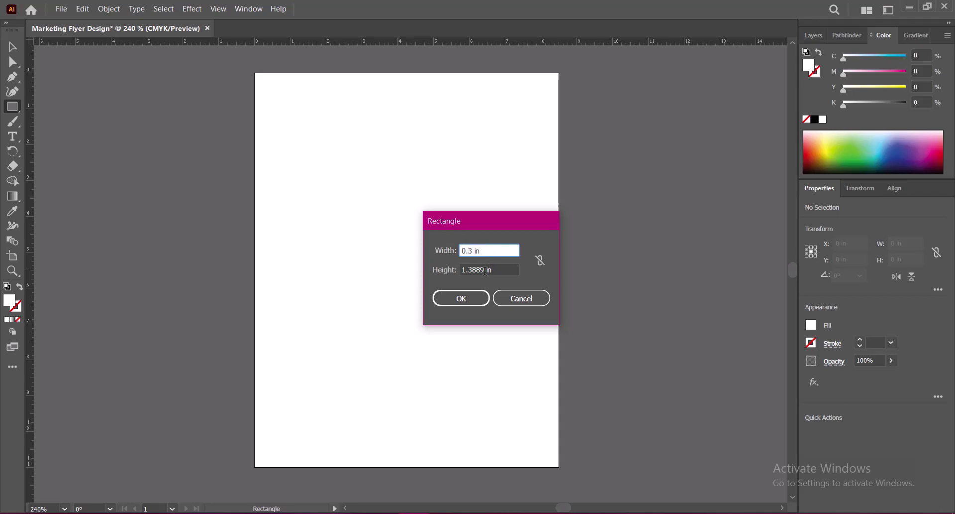
{"action": "key", "text": "Tab"}
{"action": "left_click", "coordinate": [447, 298]}
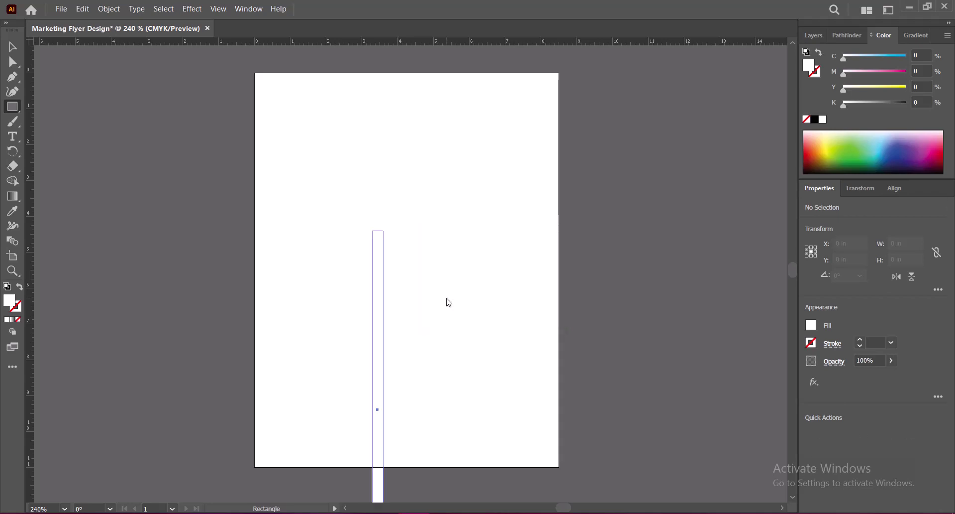
{"action": "key", "text": "ctrl+z"}
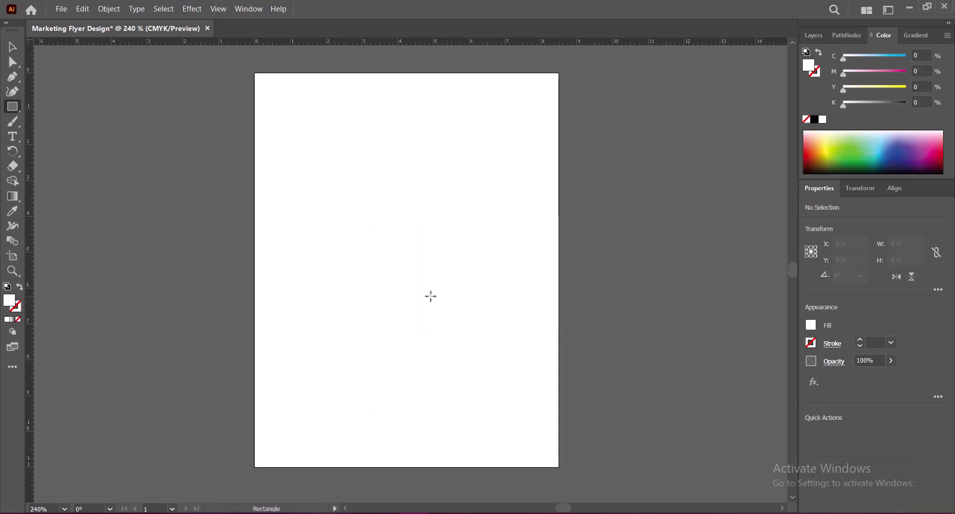
{"action": "left_click", "coordinate": [361, 226]}
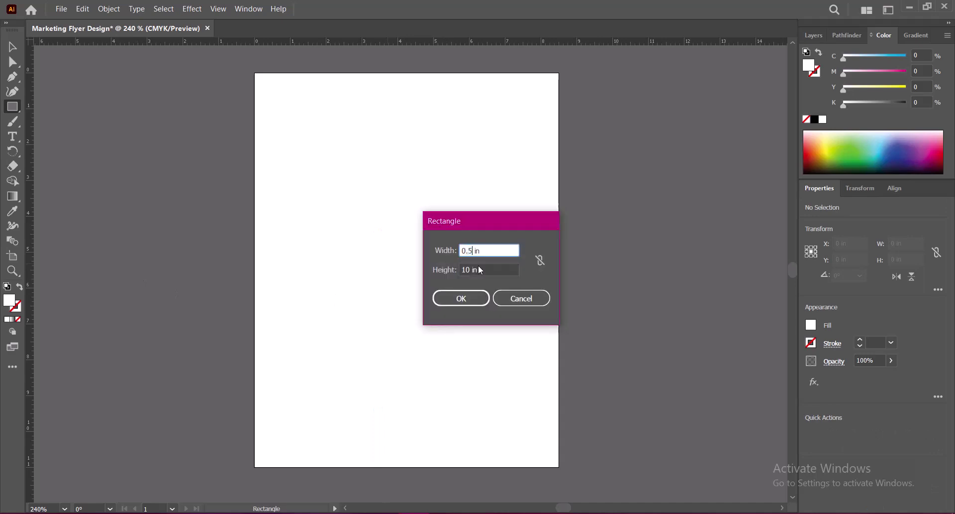
{"action": "left_click", "coordinate": [469, 299]}
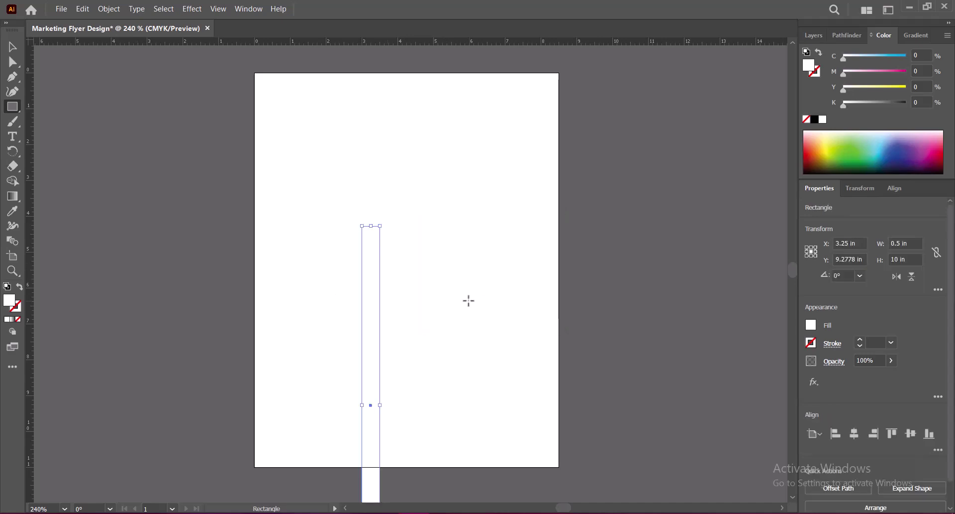
Fill the bar black (000000) and use it to place a side guide 0.5 in inside the edge.
{"action": "key", "text": "v"}
{"action": "double_click", "coordinate": [9, 301]}
{"action": "type", "text": "000000"}
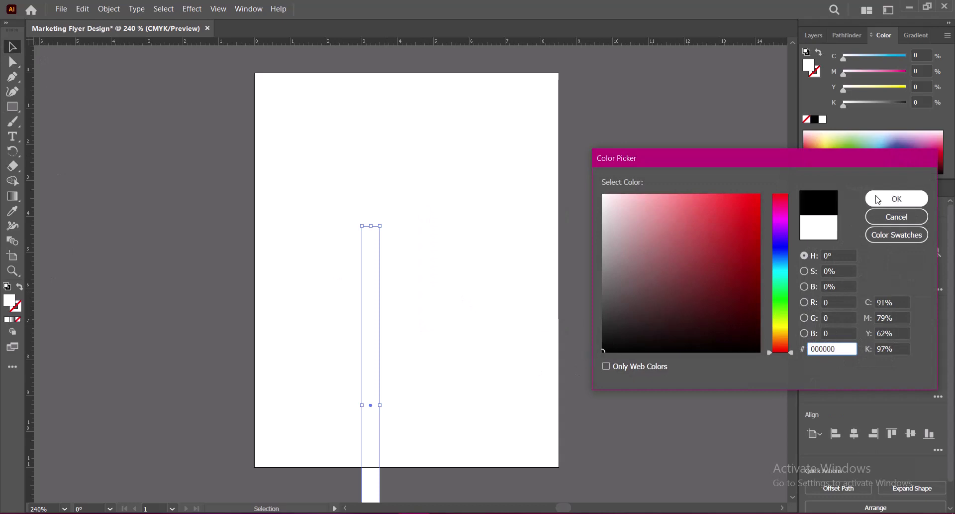
{"action": "left_click", "coordinate": [890, 255]}
{"action": "mouse_move", "coordinate": [373, 355]}
{"action": "left_mouse_down"}
{"action": "mouse_move", "coordinate": [291, 227]}
{"action": "mouse_move", "coordinate": [264, 221]}
{"action": "mouse_move", "coordinate": [562, 242]}
{"action": "left_mouse_up"}
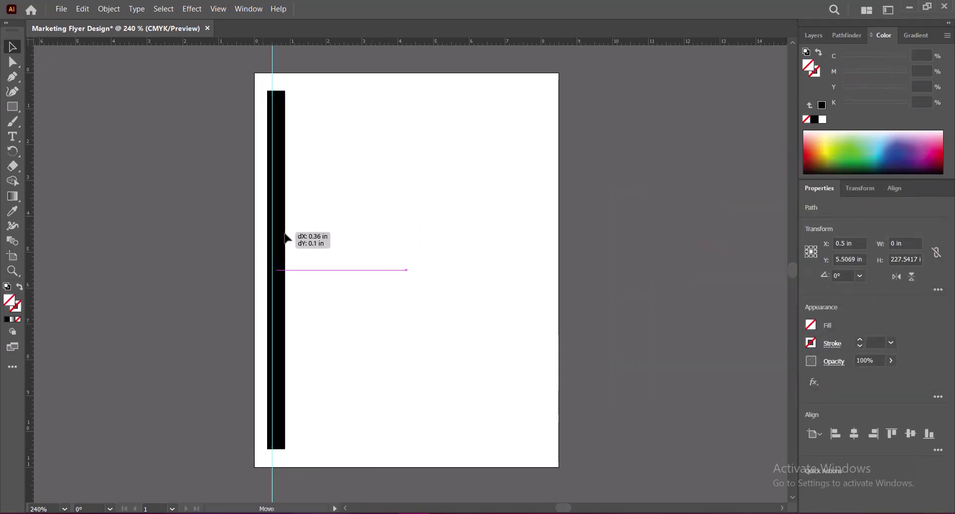
{"action": "left_click_drag", "start_coordinate": [30, 277], "coordinate": [541, 290]}
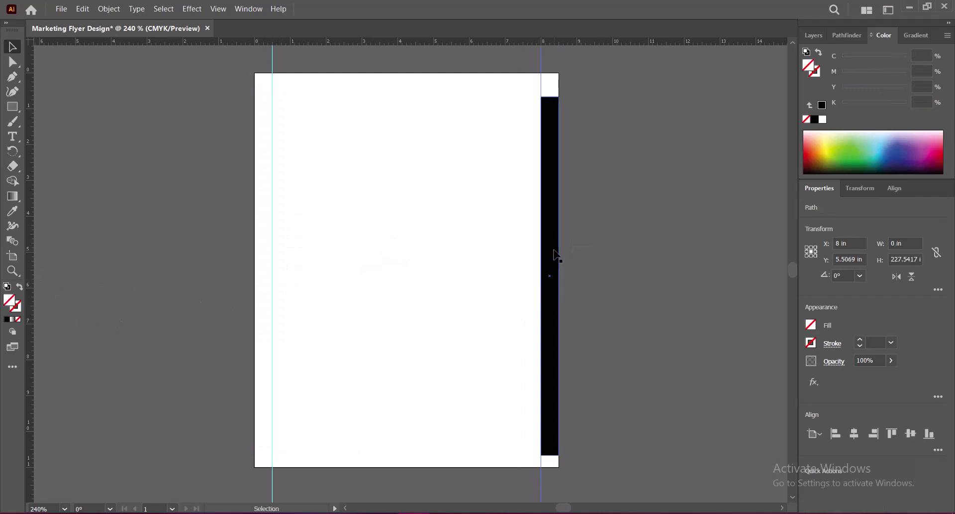
{"action": "left_click_drag", "start_coordinate": [553, 257], "coordinate": [413, 257]}
Rotate the bar 90°, add top and bottom guides 0.5 in inside, then delete the bar.
{"action": "right_click", "coordinate": [412, 257]}
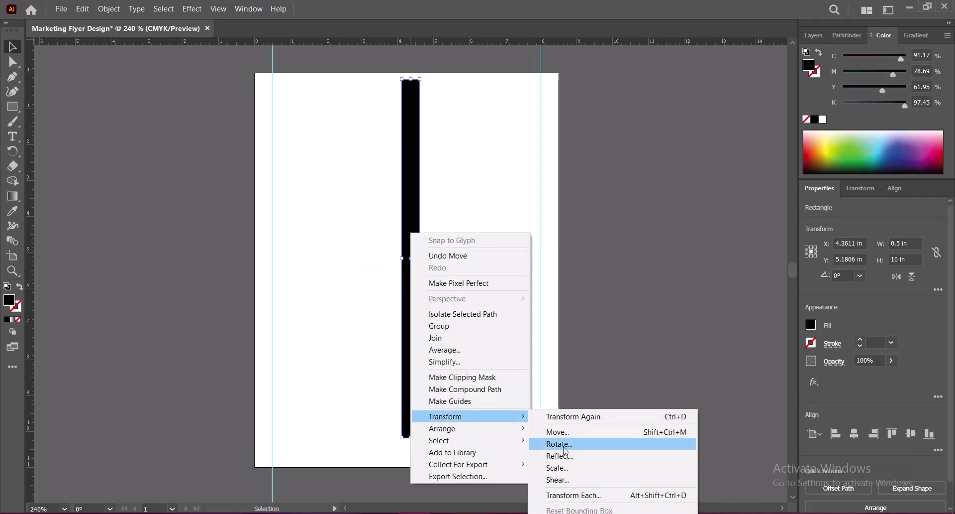
{"action": "left_click", "coordinate": [564, 447]}
{"action": "type", "text": "90"}
{"action": "key", "text": "Return"}
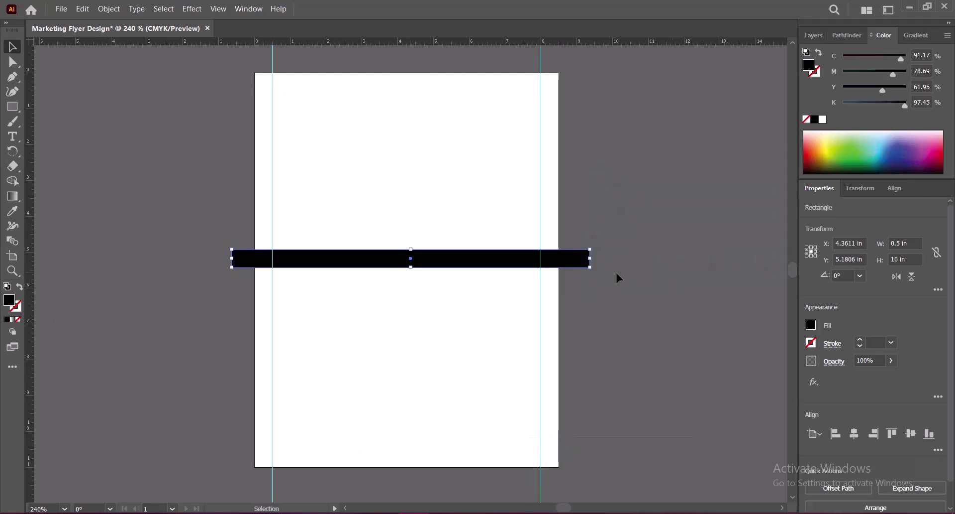
{"action": "mouse_move", "coordinate": [444, 267]}
{"action": "left_mouse_down"}
{"action": "mouse_move", "coordinate": [437, 93]}
{"action": "mouse_move", "coordinate": [426, 86]}
{"action": "mouse_move", "coordinate": [433, 463]}
{"action": "left_mouse_up"}
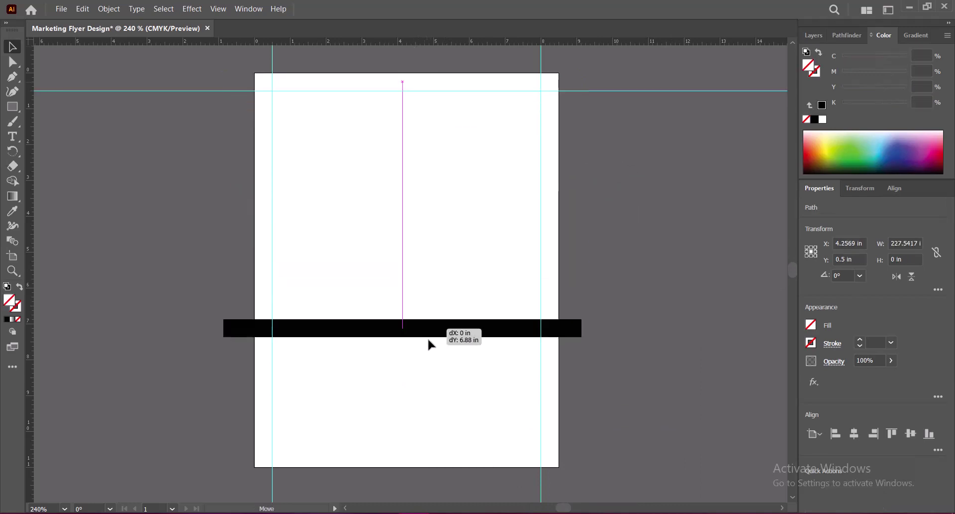
{"action": "mouse_move", "coordinate": [437, 43]}
{"action": "left_mouse_down"}
{"action": "mouse_move", "coordinate": [427, 448]}
{"action": "mouse_move", "coordinate": [433, 268]}
{"action": "left_mouse_up"}
{"action": "key", "text": "Delete"}
Draw a rectangle covering the whole page.
{"action": "left_click_drag", "start_coordinate": [13, 106], "coordinate": [60, 103]}
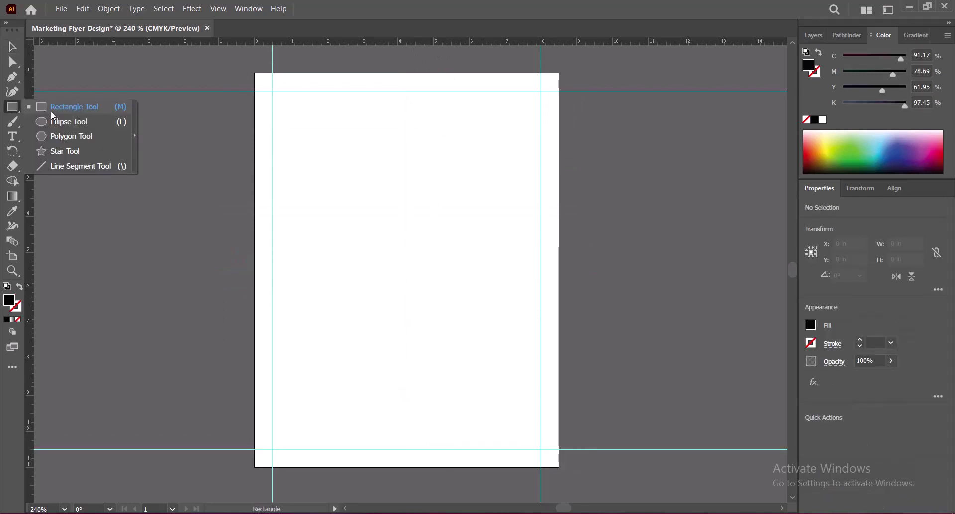
{"action": "left_click_drag", "start_coordinate": [250, 71], "coordinate": [312, 187]}
{"action": "key", "text": "ctrl+z"}
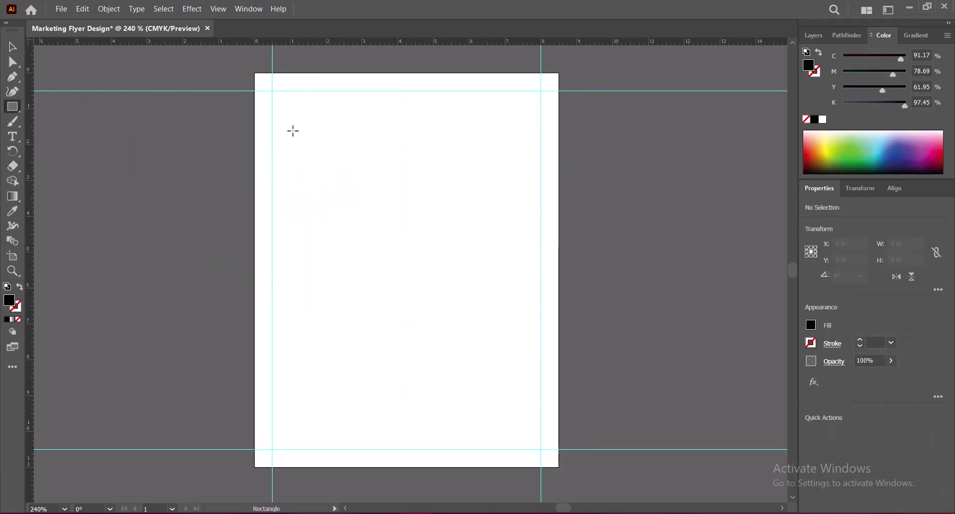
{"action": "left_click_drag", "start_coordinate": [255, 73], "coordinate": [559, 466]}
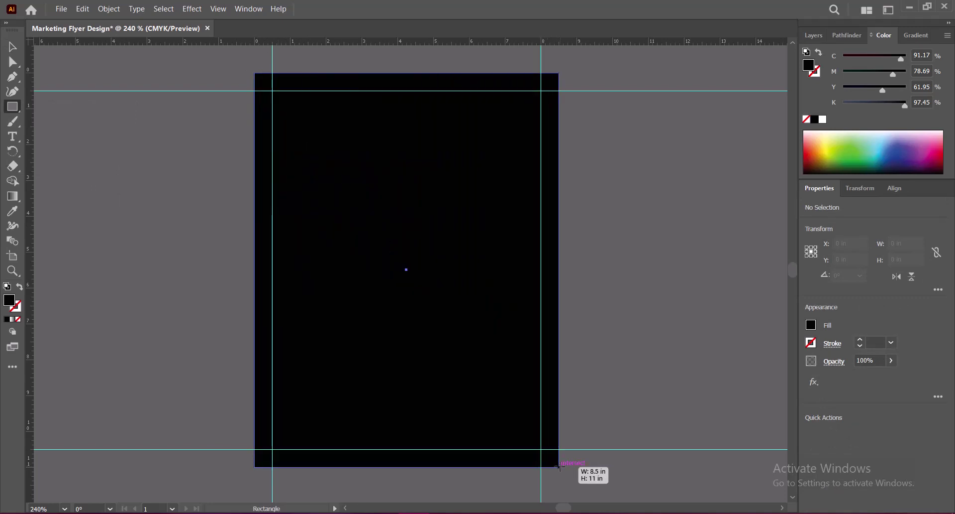
Fill it with a white-to-light-grey radial gradient and save the file.
{"action": "left_click", "coordinate": [12, 319]}
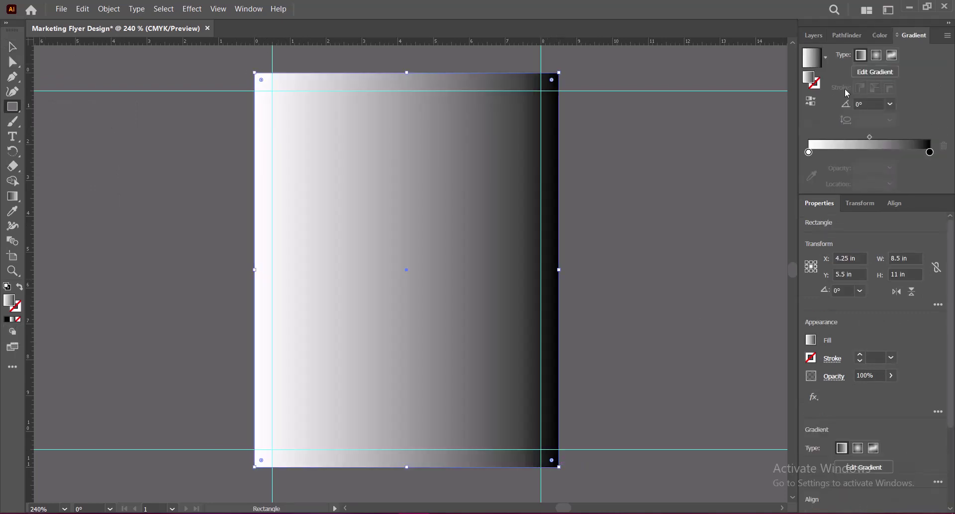
{"action": "left_click", "coordinate": [877, 57]}
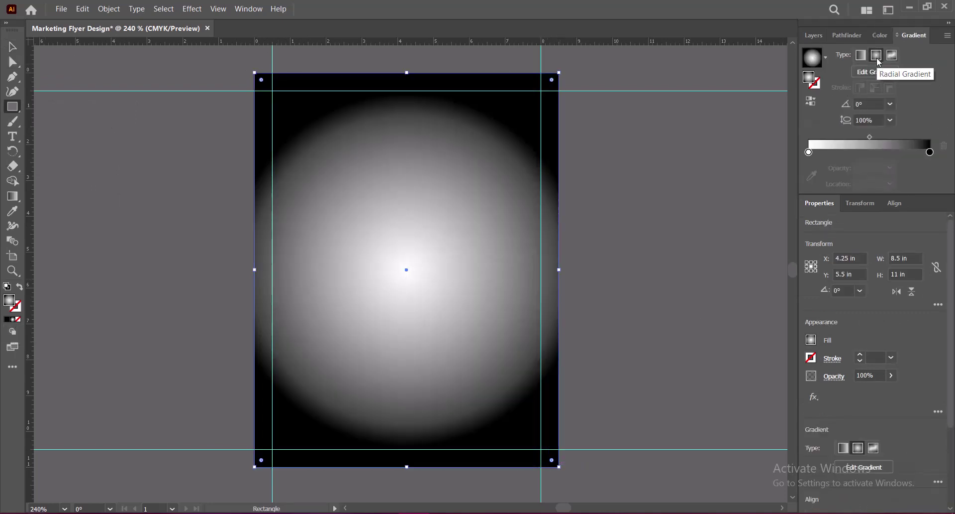
{"action": "double_click", "coordinate": [809, 152]}
{"action": "double_click", "coordinate": [930, 152]}
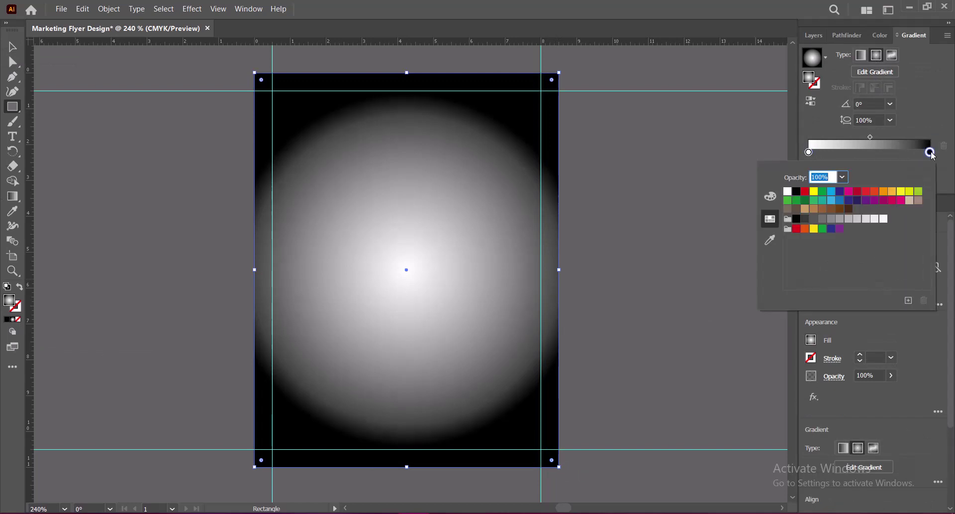
{"action": "left_click", "coordinate": [884, 219]}
{"action": "left_click", "coordinate": [924, 107]}
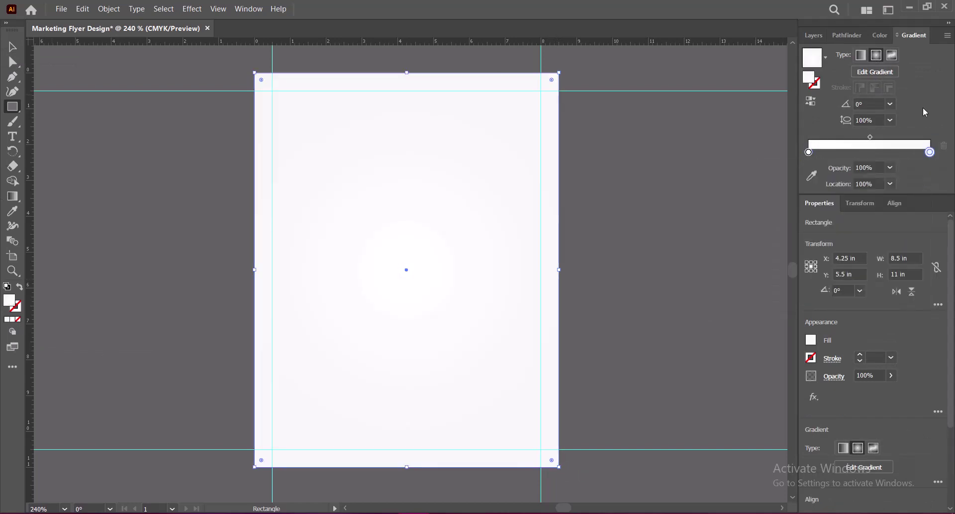
{"action": "double_click", "coordinate": [930, 152]}
{"action": "left_click", "coordinate": [874, 219]}
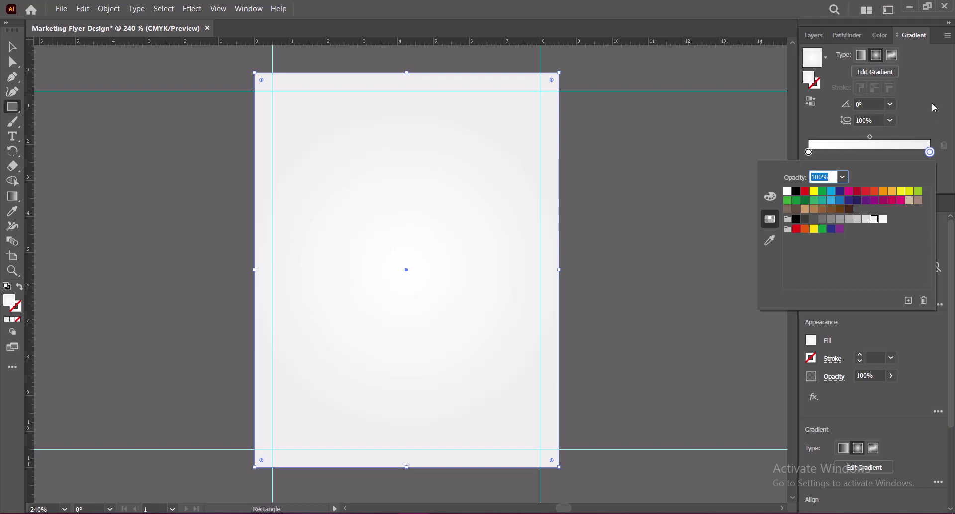
{"action": "left_click", "coordinate": [676, 221]}
{"action": "key", "text": "ctrl+s"}
Deselect the background and zoom the view to 270%.
{"action": "left_click", "coordinate": [12, 46]}
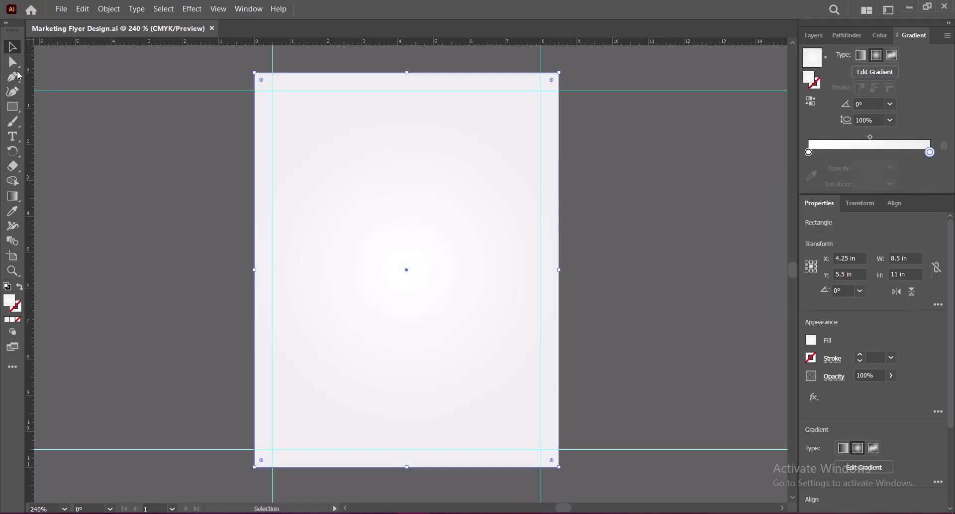
{"action": "left_click", "coordinate": [631, 286]}
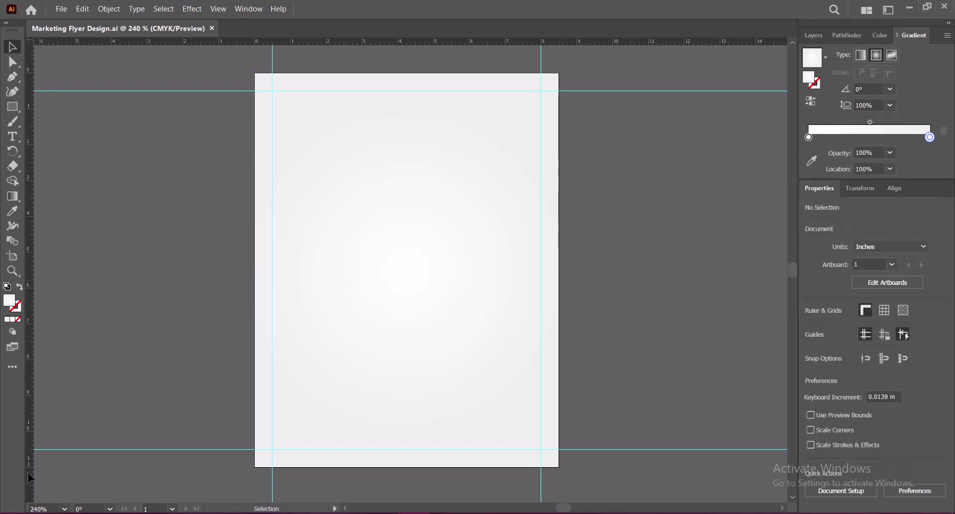
{"action": "left_click", "coordinate": [33, 507]}
{"action": "type", "text": "260"}
{"action": "key", "text": "Return"}
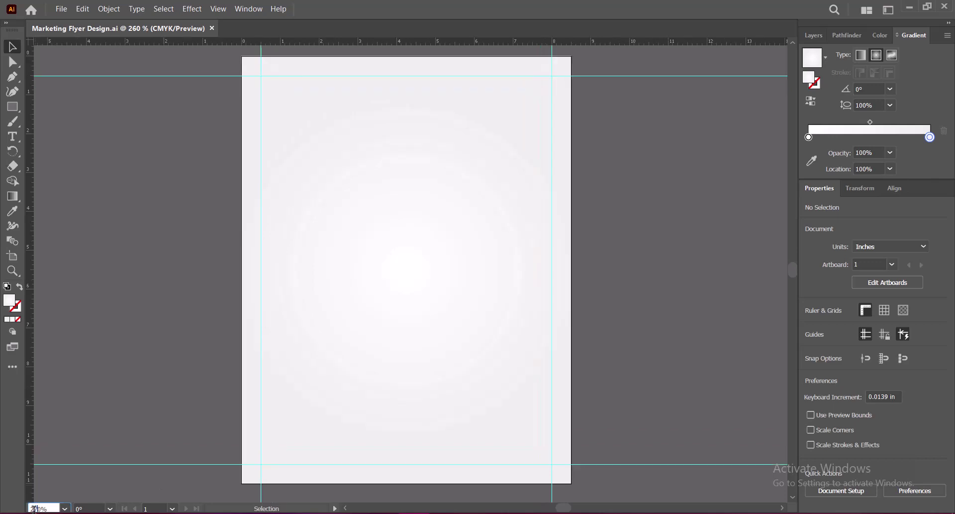
{"action": "key", "text": "Return"}
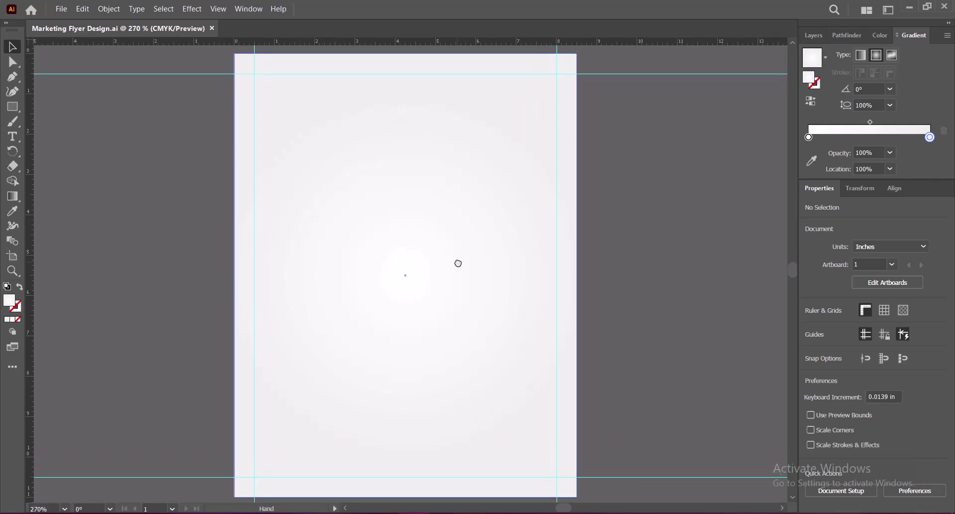
Draw a closed stepped header shape with a diagonal drop across the page top.
{"action": "left_click", "coordinate": [13, 78]}
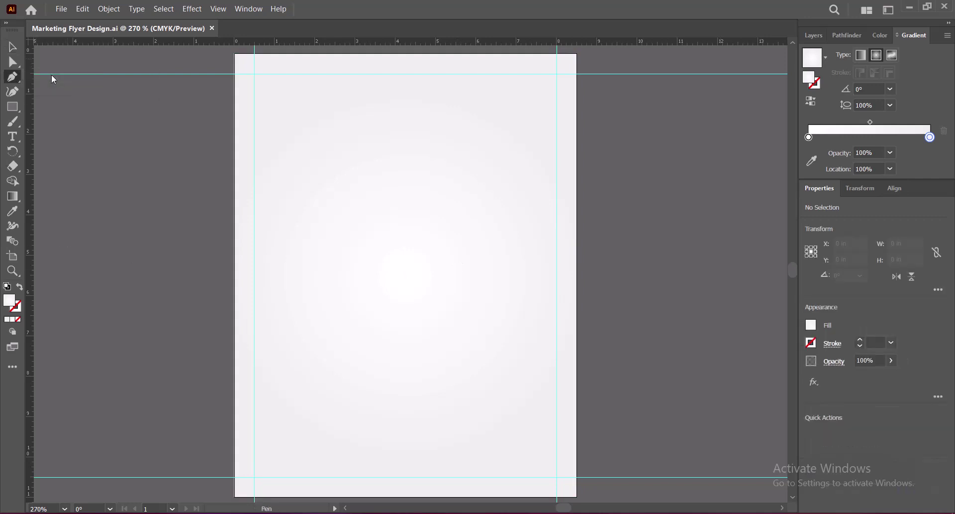
{"action": "left_click", "coordinate": [235, 54]}
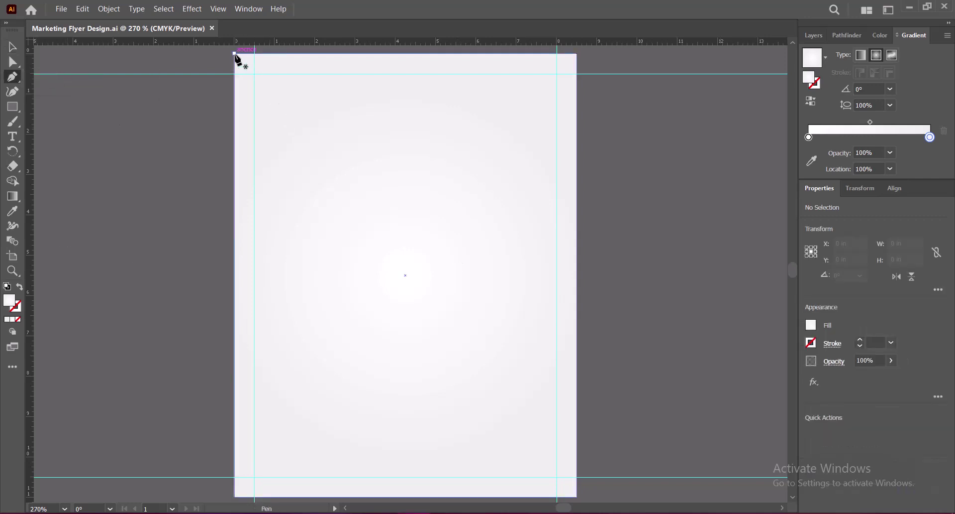
{"action": "left_click", "coordinate": [235, 117]}
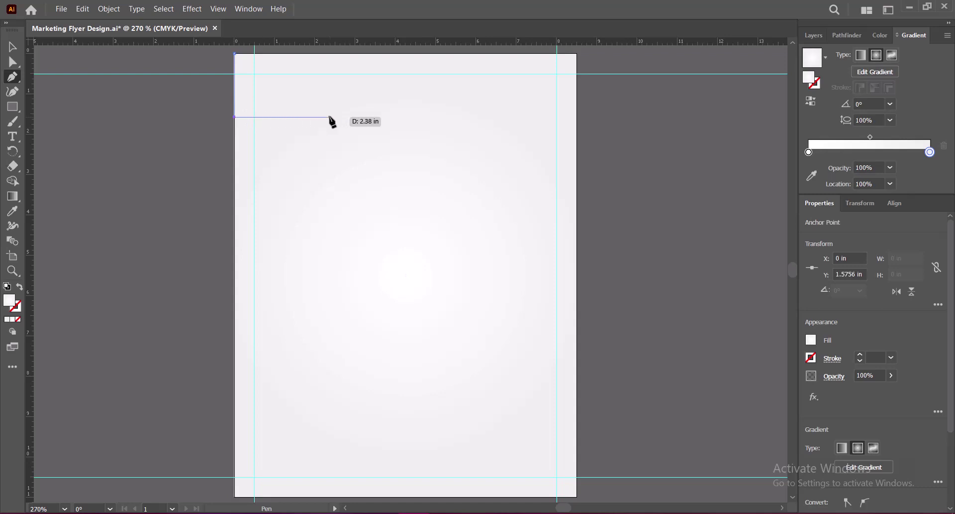
{"action": "left_click", "coordinate": [350, 117]}
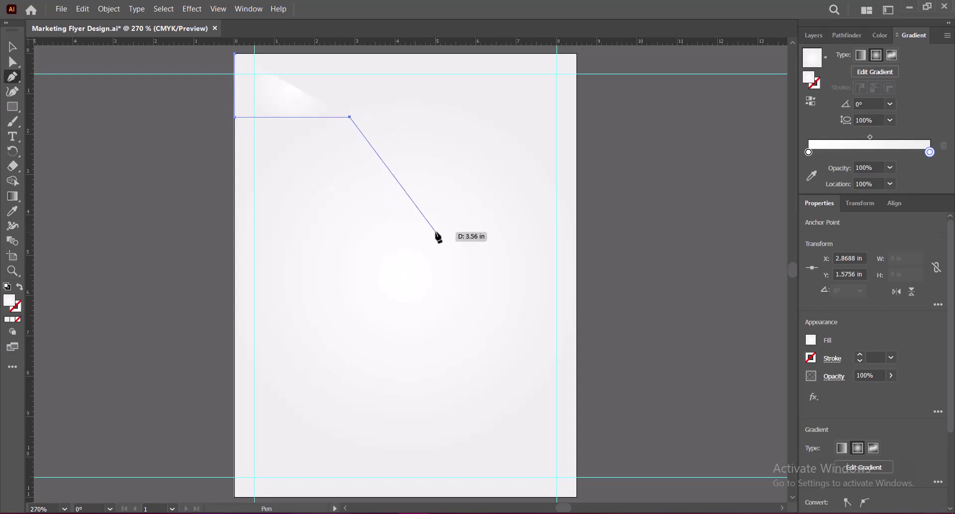
{"action": "left_click", "coordinate": [408, 235]}
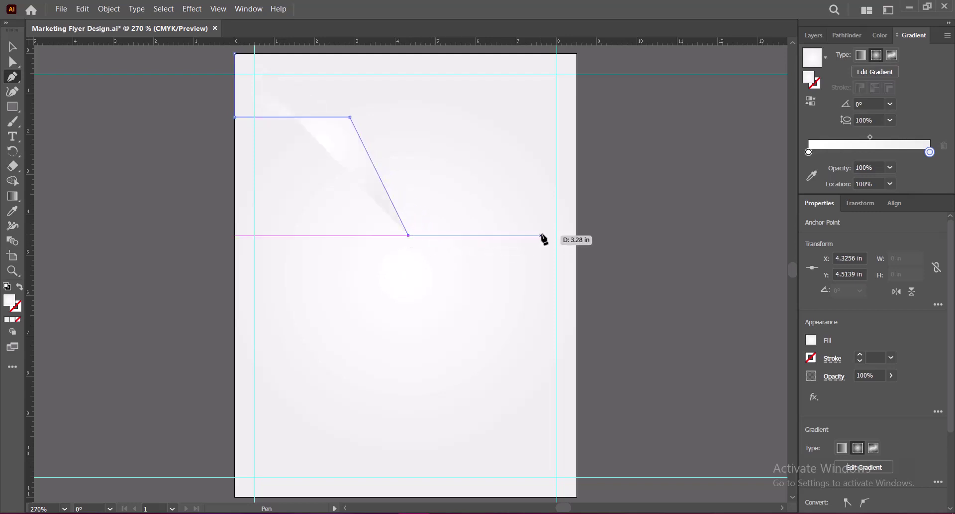
{"action": "left_click", "coordinate": [577, 236]}
{"action": "left_click", "coordinate": [576, 53]}
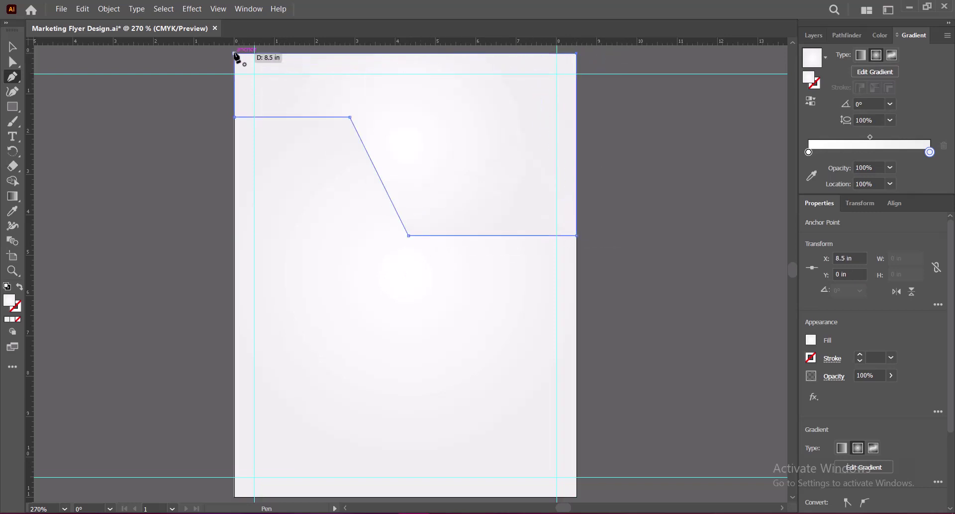
{"action": "left_click", "coordinate": [235, 53]}
{"action": "left_click", "coordinate": [13, 62]}
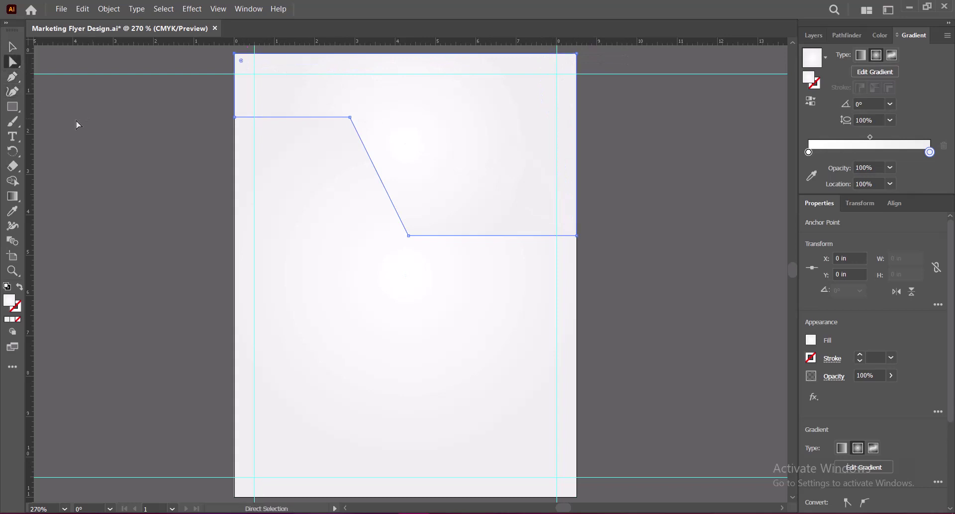
{"action": "double_click", "coordinate": [9, 301]}
{"action": "type", "text": "3F3F3F"}
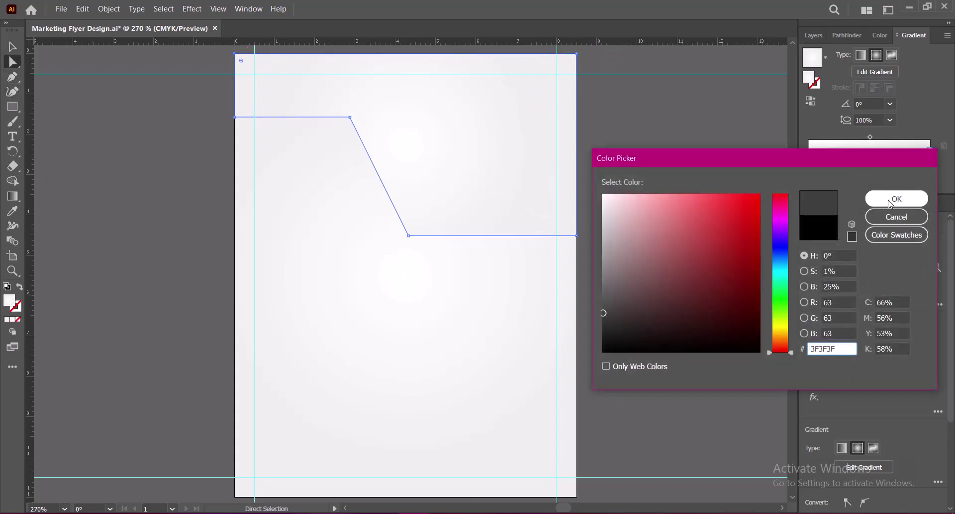
Fill the header 3F3F3F and round its corners, keeping the page-edge corners sharp.
{"action": "left_click", "coordinate": [891, 203]}
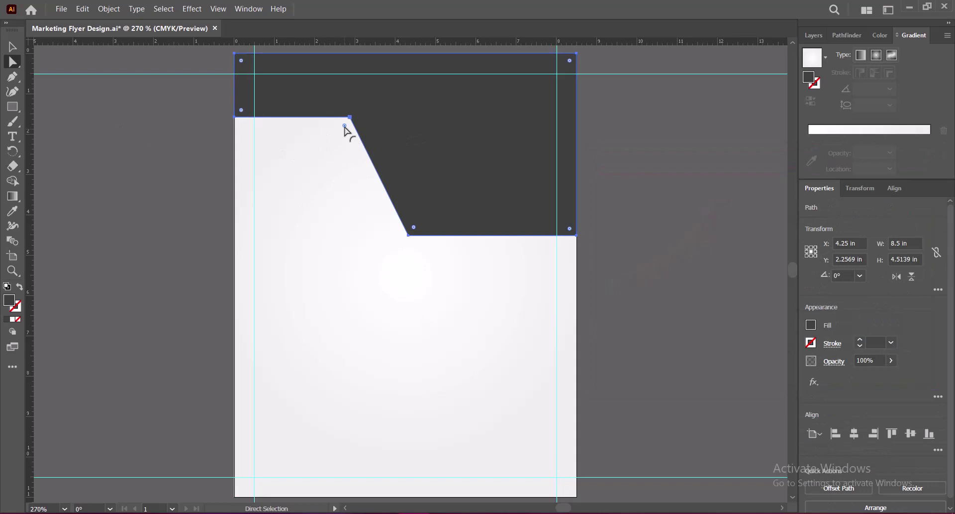
{"action": "left_click_drag", "start_coordinate": [345, 126], "coordinate": [329, 148]}
{"action": "double_click", "coordinate": [266, 85]}
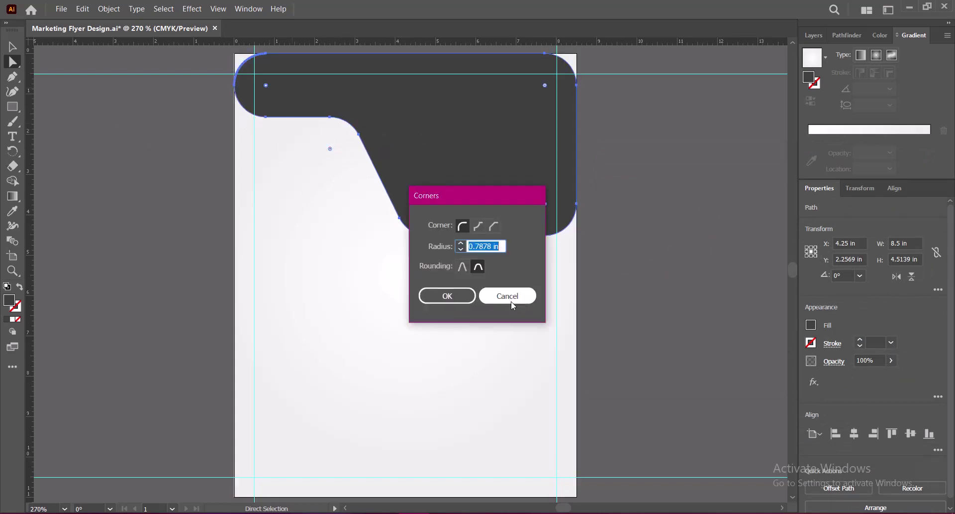
{"action": "left_click", "coordinate": [512, 302]}
{"action": "left_click_drag", "start_coordinate": [266, 85], "coordinate": [241, 52]}
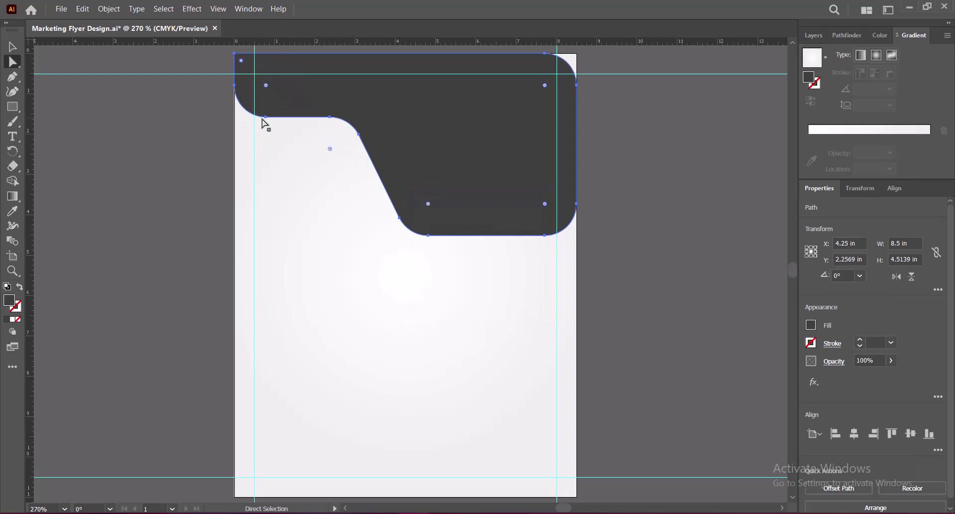
{"action": "left_click_drag", "start_coordinate": [266, 85], "coordinate": [252, 95]}
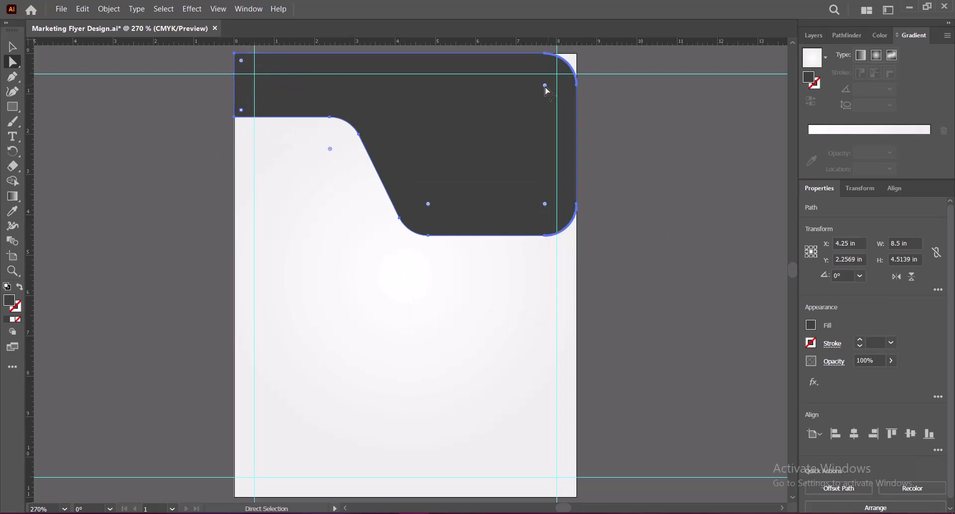
{"action": "left_click_drag", "start_coordinate": [544, 86], "coordinate": [612, 52]}
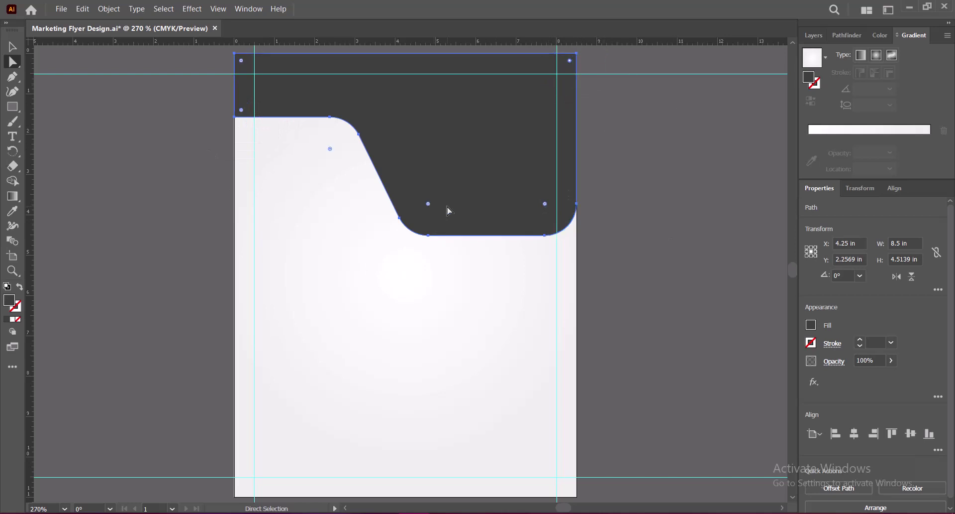
Round both diagonal bends further and stretch the header taller downward.
{"action": "left_click_drag", "start_coordinate": [428, 204], "coordinate": [444, 190]}
{"action": "left_click_drag", "start_coordinate": [330, 149], "coordinate": [313, 165]}
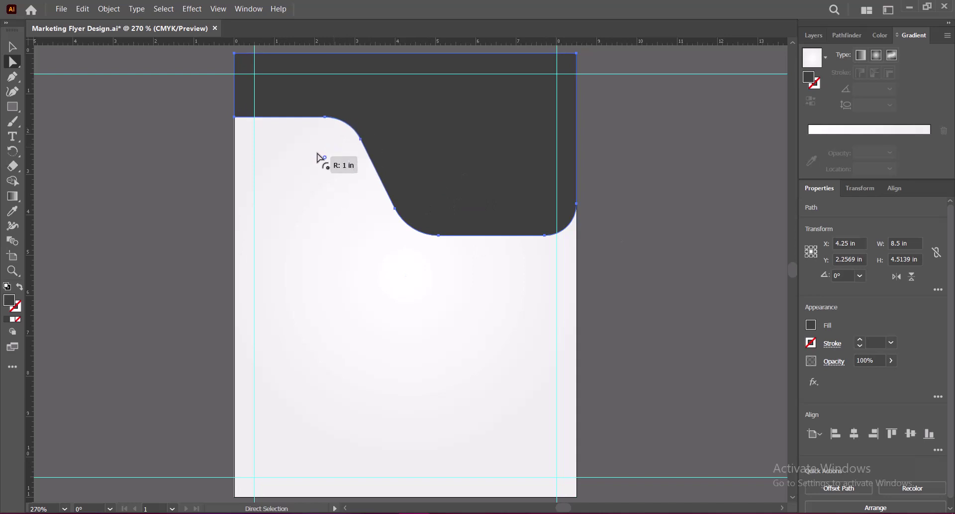
{"action": "key", "text": "v"}
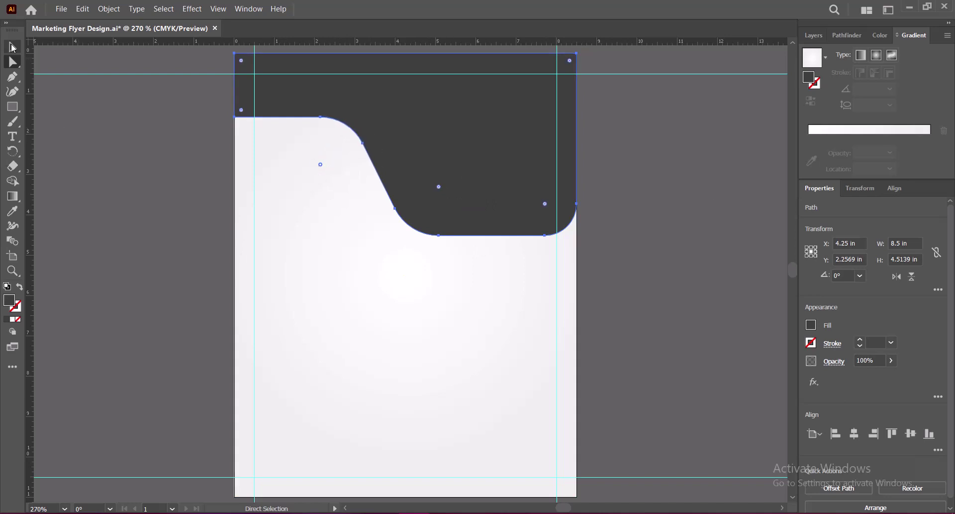
{"action": "left_click", "coordinate": [695, 234]}
{"action": "left_click", "coordinate": [523, 192]}
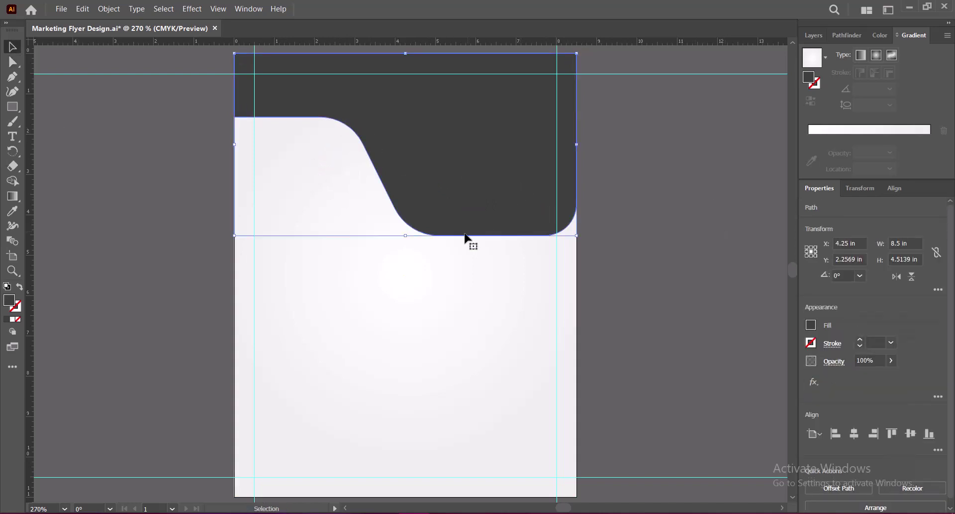
{"action": "left_click_drag", "start_coordinate": [405, 235], "coordinate": [405, 256]}
Duplicate the header lower down as an unfilled copy with a 5 pt yellow stroke.
{"action": "left_click", "coordinate": [677, 238]}
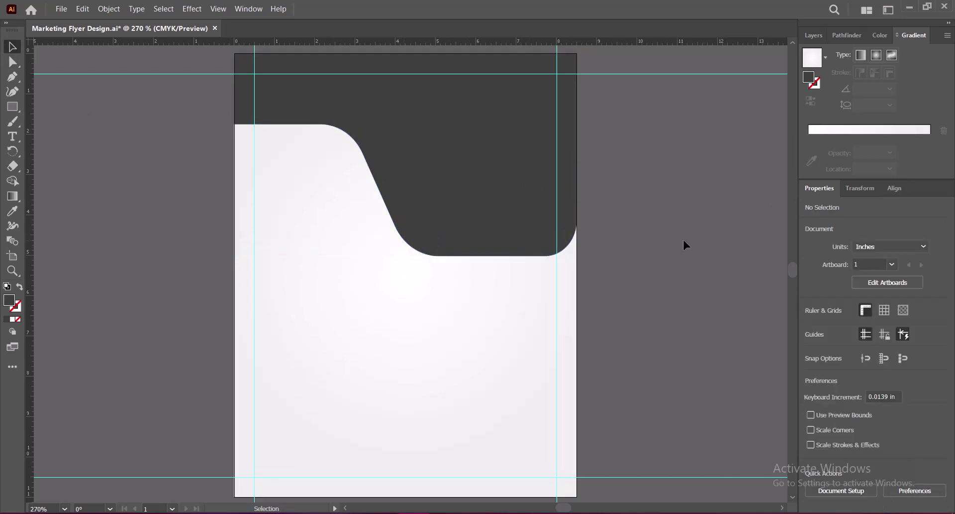
{"action": "left_click", "coordinate": [468, 160]}
{"action": "left_click_drag", "start_coordinate": [468, 159], "coordinate": [471, 194]}
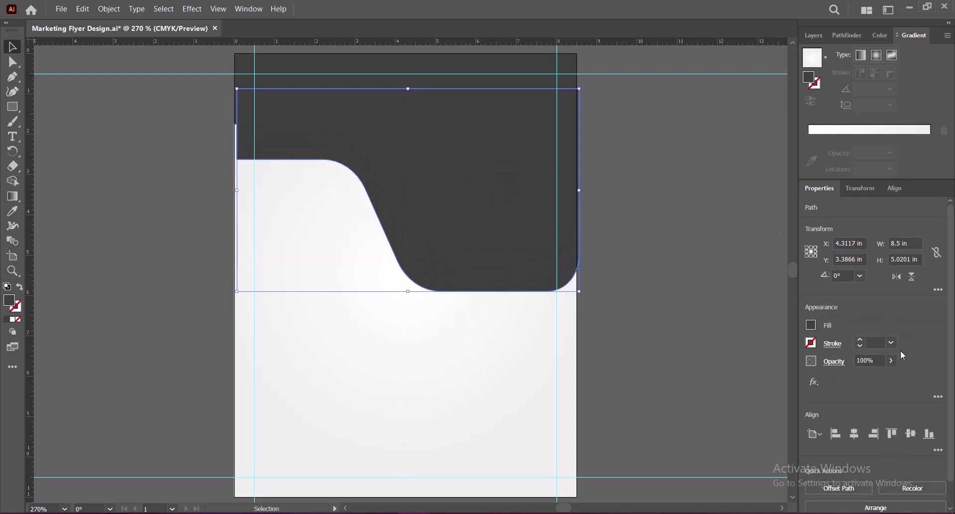
{"action": "left_click", "coordinate": [811, 324]}
{"action": "left_click", "coordinate": [674, 370]}
{"action": "left_click", "coordinate": [813, 344]}
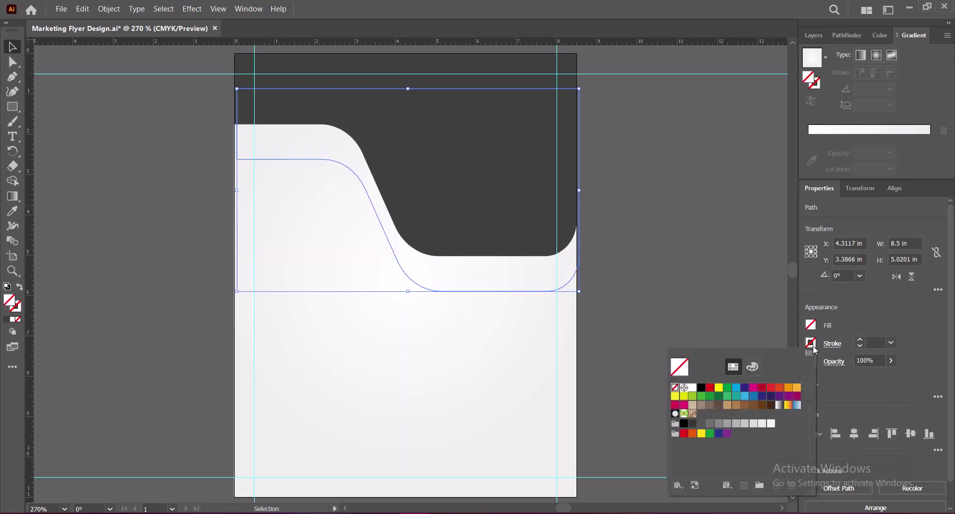
{"action": "left_click", "coordinate": [719, 387]}
{"action": "left_click", "coordinate": [861, 340]}
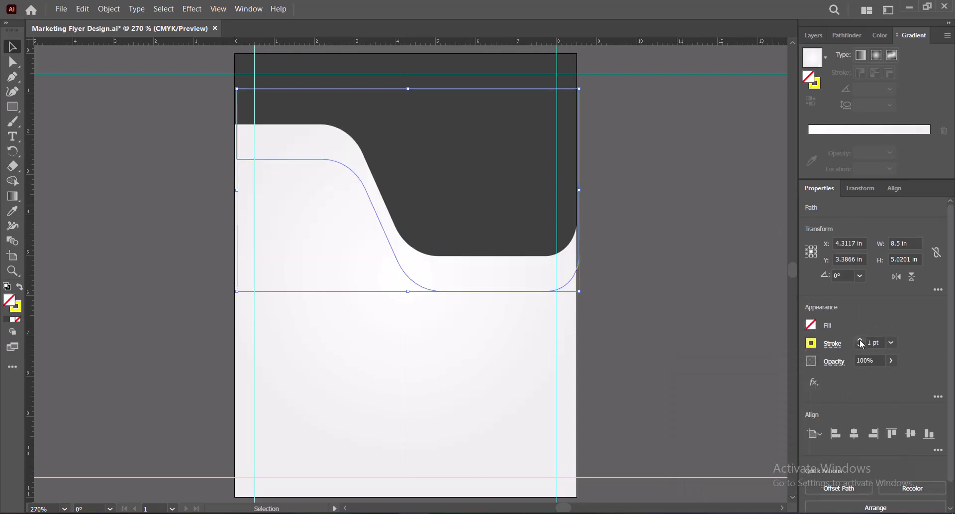
{"action": "left_click", "coordinate": [861, 340]}
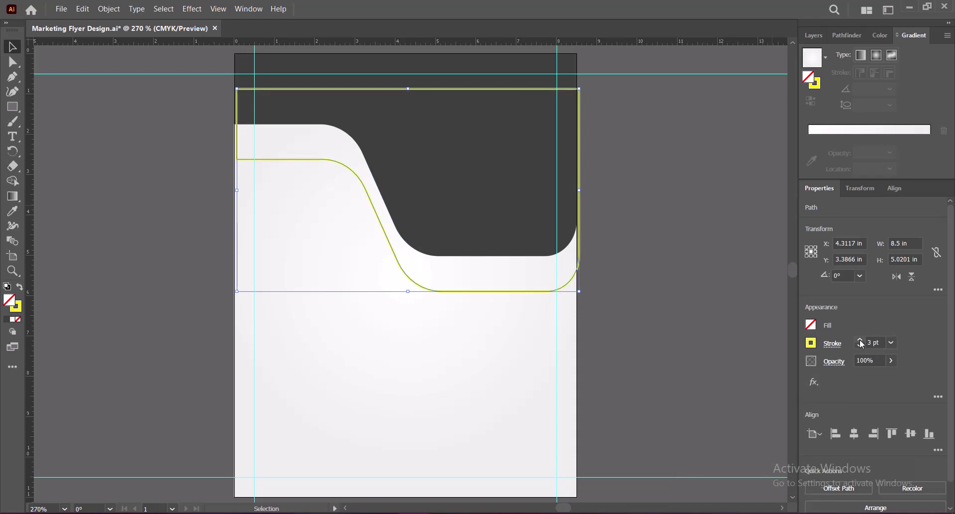
{"action": "left_click", "coordinate": [861, 341]}
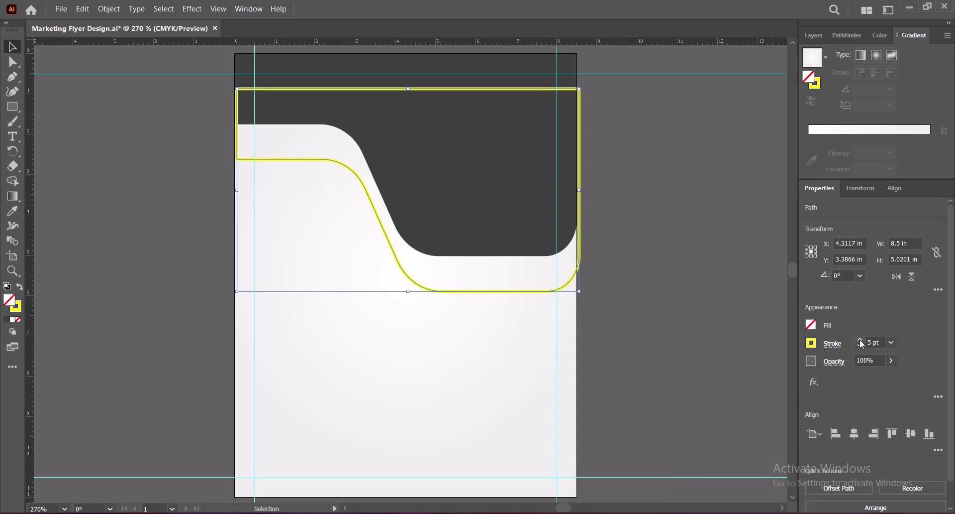
Bring the dark header shape in front of the yellow outline.
{"action": "left_click", "coordinate": [467, 212]}
{"action": "right_click", "coordinate": [467, 212]}
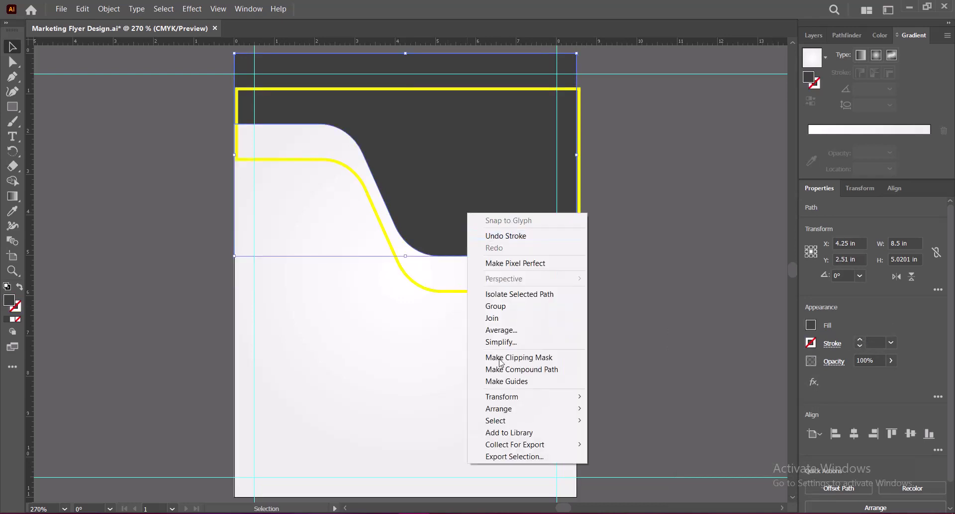
{"action": "left_click", "coordinate": [610, 408]}
{"action": "left_click", "coordinate": [458, 291]}
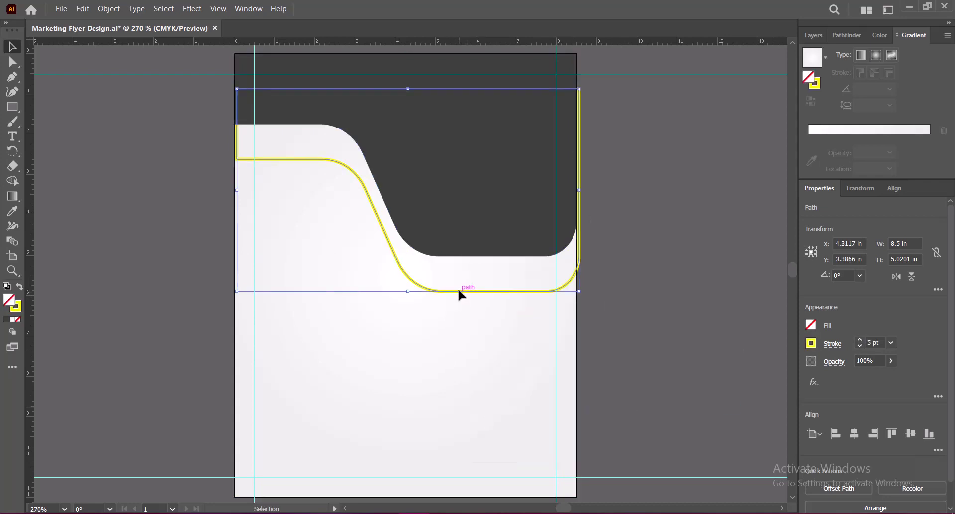
Nudge and narrow the yellow outline so it peeks out below the curved edge.
{"action": "key", "text": "Up"}
{"action": "key", "text": "Up"}
{"action": "key", "text": "Up"}
{"action": "key", "text": "Up"}
{"action": "key", "text": "Up"}
{"action": "key", "text": "Up"}
{"action": "key", "text": "Up"}
{"action": "key", "text": "Up"}
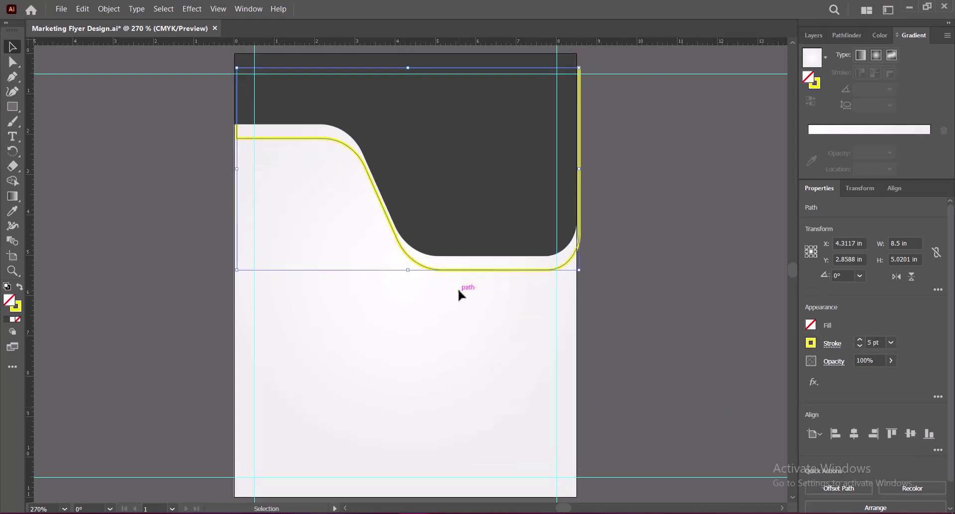
{"action": "key", "text": "Up"}
{"action": "key", "text": "Up"}
{"action": "key", "text": "Up"}
{"action": "left_click_drag", "start_coordinate": [579, 166], "coordinate": [574, 167]}
{"action": "key", "text": "Up"}
{"action": "key", "text": "Up"}
{"action": "key", "text": "Up"}
{"action": "key", "text": "Up"}
{"action": "key", "text": "Up"}
{"action": "key", "text": "Up"}
{"action": "key", "text": "Up"}
{"action": "key", "text": "Up"}
{"action": "key", "text": "Up"}
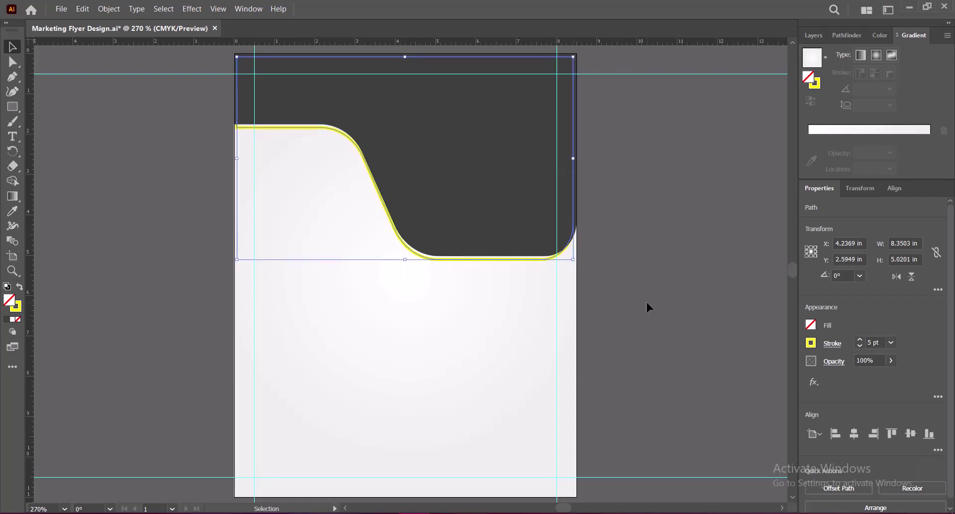
{"action": "key", "text": "Right"}
{"action": "key", "text": "Right"}
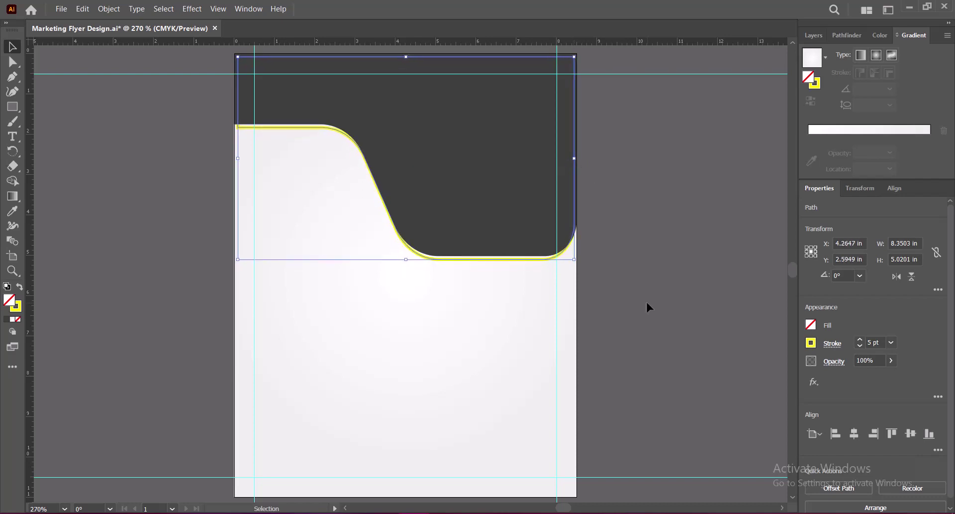
{"action": "left_click", "coordinate": [647, 302]}
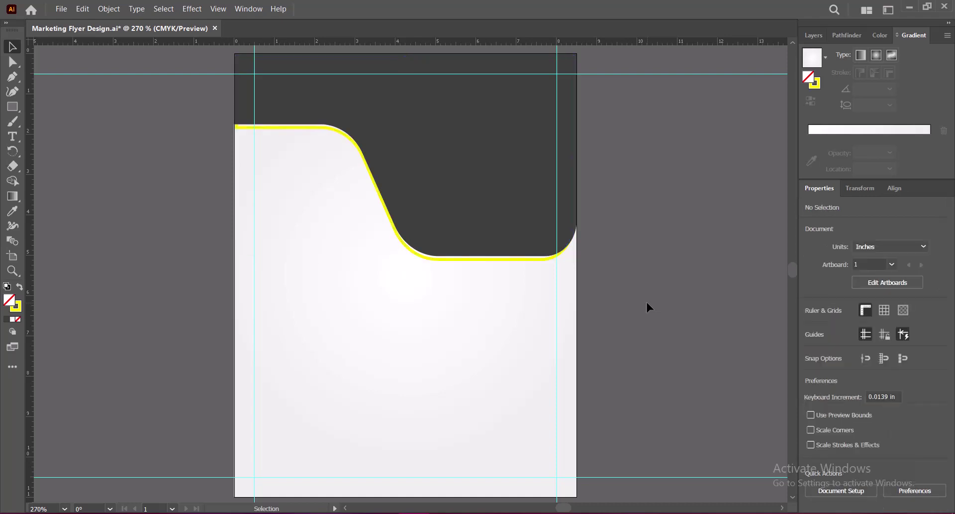
{"action": "left_click", "coordinate": [240, 128]}
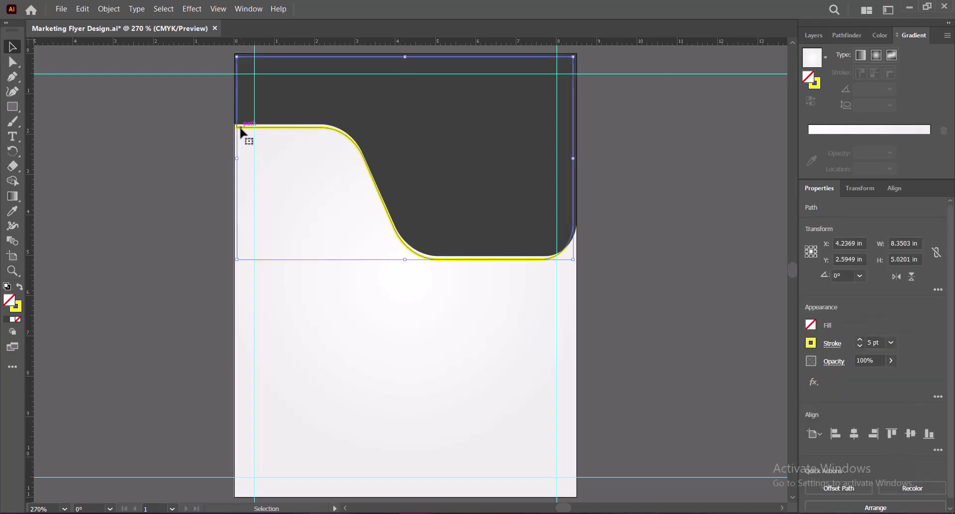
{"action": "key", "text": "Up"}
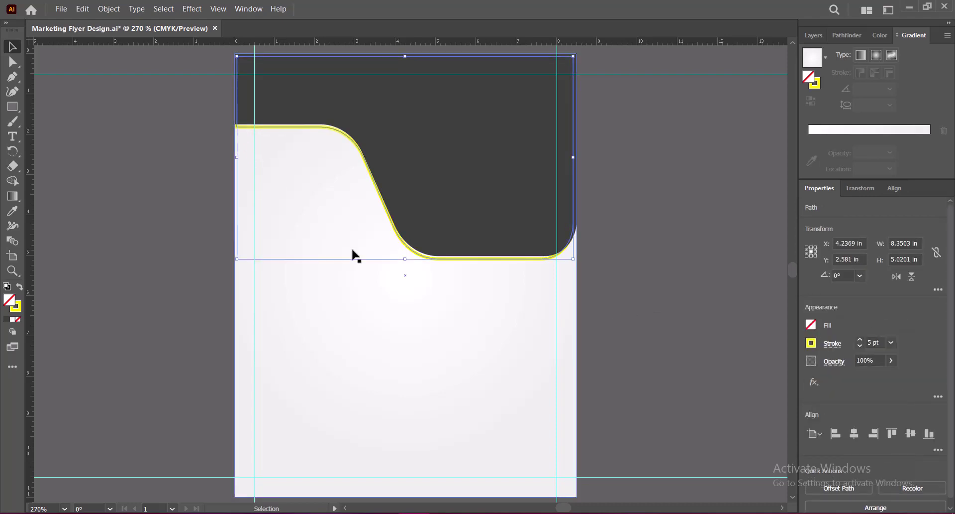
Pull the yellow outline's top-left anchor point to the page edge.
{"action": "key", "text": "a"}
{"action": "left_click_drag", "start_coordinate": [239, 128], "coordinate": [236, 126]}
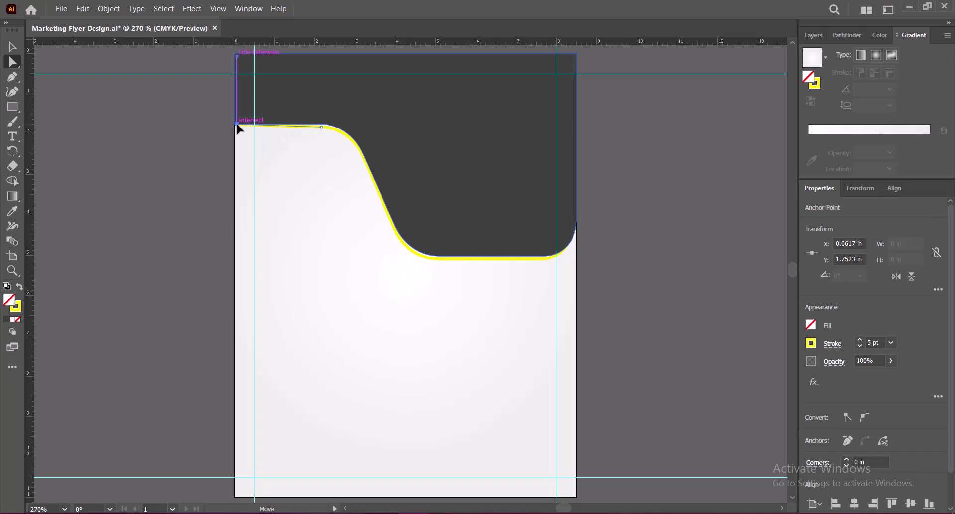
{"action": "left_click", "coordinate": [542, 258]}
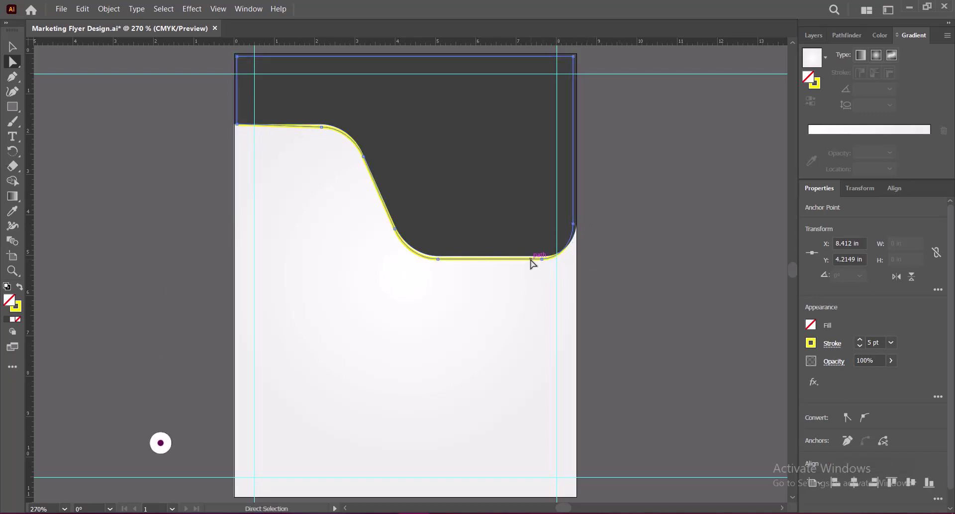
{"action": "left_click", "coordinate": [12, 53]}
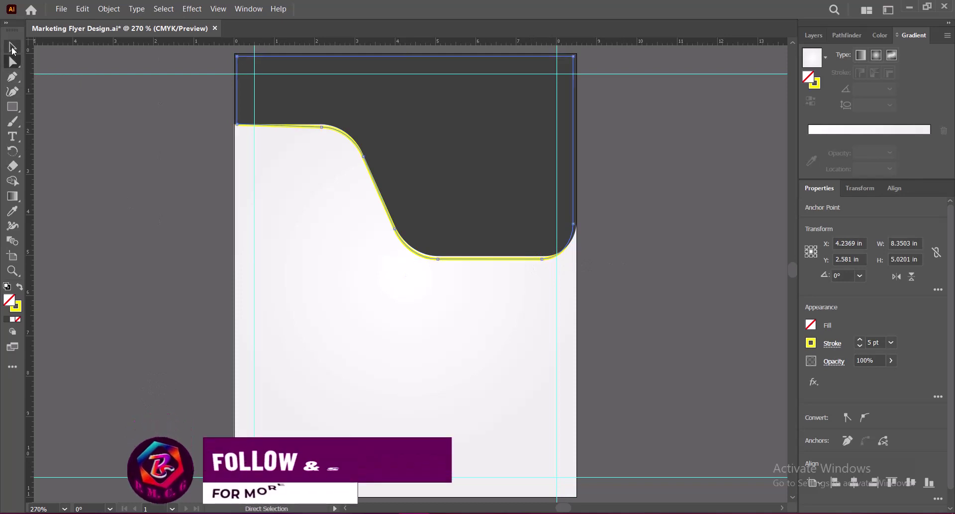
{"action": "left_click", "coordinate": [654, 271]}
Stretch and nudge the yellow outline to fit the band, then save.
{"action": "left_click", "coordinate": [568, 250]}
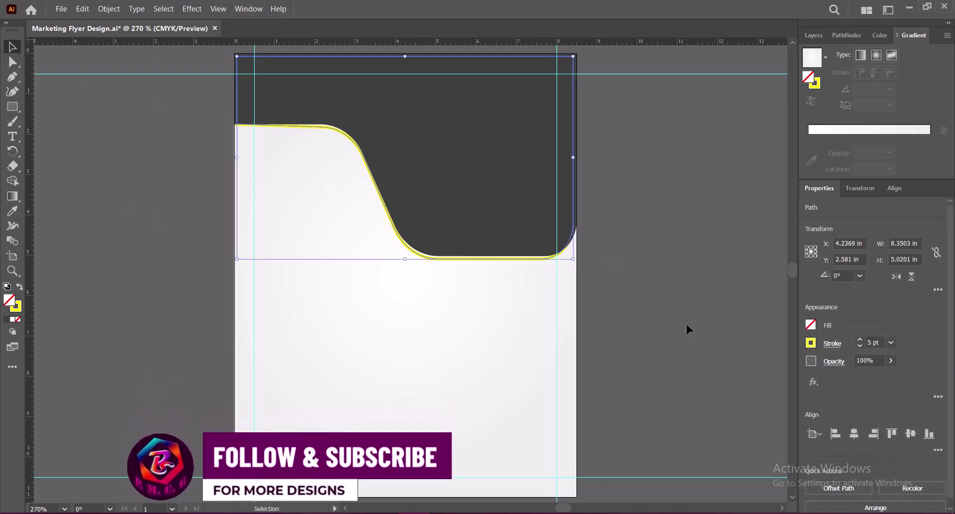
{"action": "left_click_drag", "start_coordinate": [574, 259], "coordinate": [575, 259]}
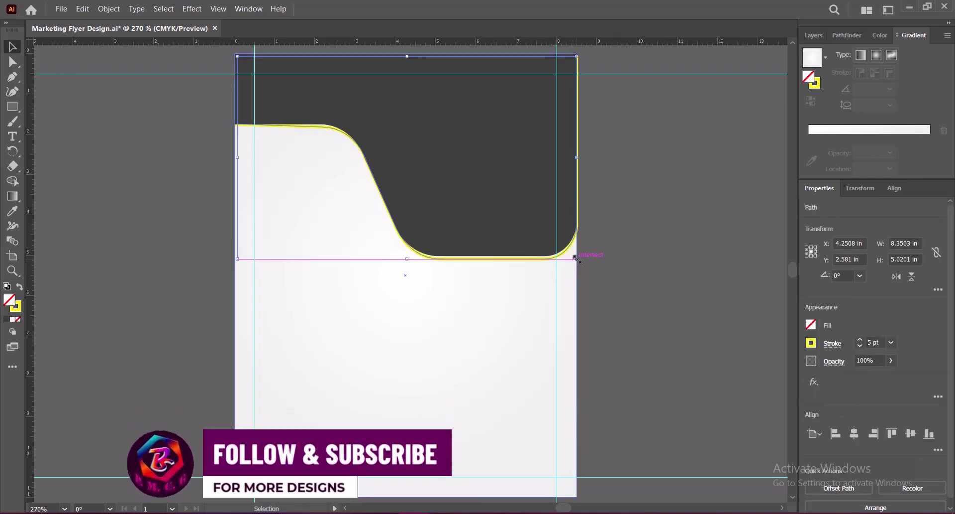
{"action": "left_click_drag", "start_coordinate": [575, 158], "coordinate": [575, 159]}
{"action": "key", "text": "Down"}
{"action": "key", "text": "Down"}
{"action": "key", "text": "Down"}
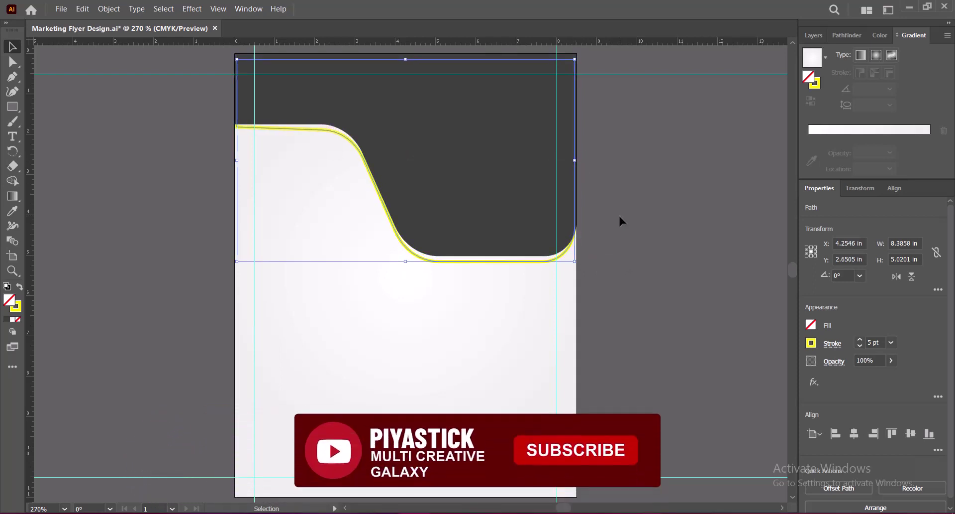
{"action": "key", "text": "Left"}
{"action": "key", "text": "Left"}
{"action": "left_click", "coordinate": [620, 217]}
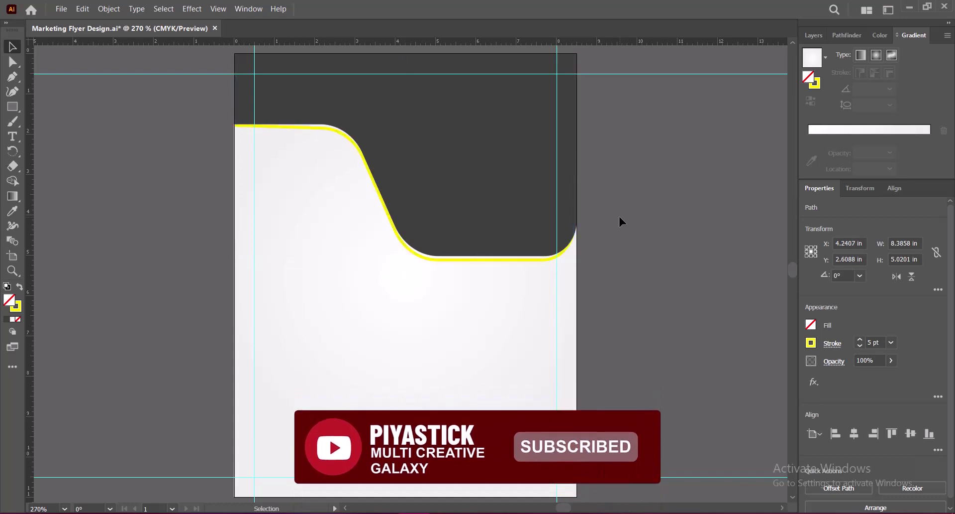
{"action": "key", "text": "ctrl+s"}
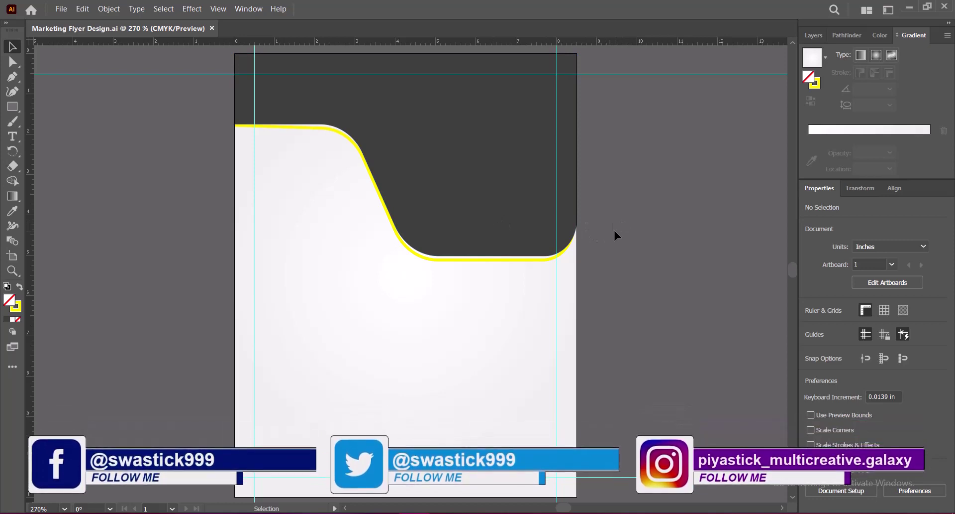
Paste the meeting photo at the top guide and cool it with Adjust Color Balance.
{"action": "key", "text": "ctrl+v"}
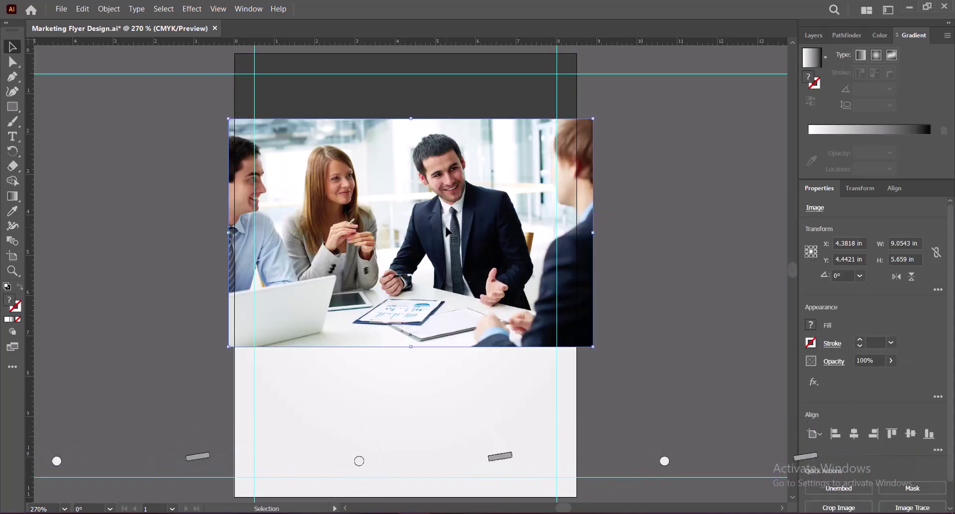
{"action": "left_click_drag", "start_coordinate": [463, 223], "coordinate": [458, 179]}
{"action": "left_click", "coordinate": [107, 9]}
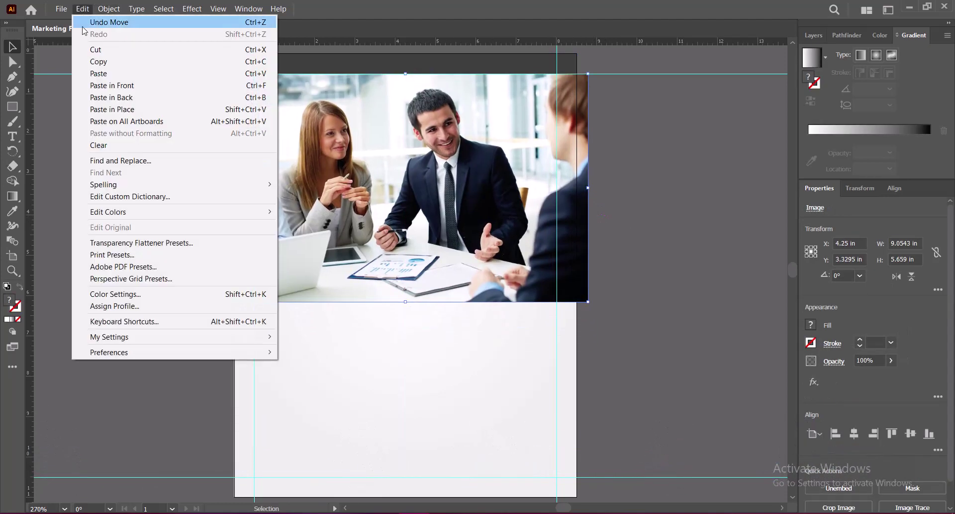
{"action": "left_click", "coordinate": [88, 10]}
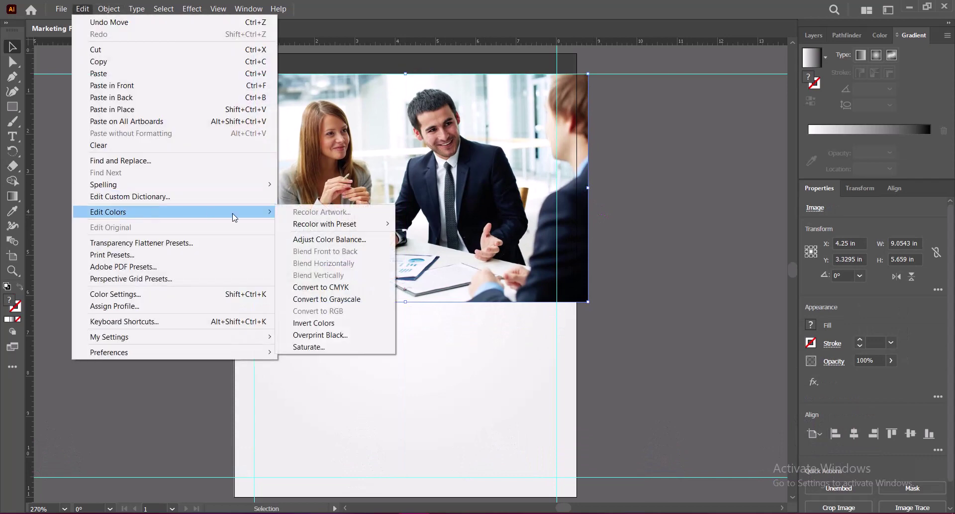
{"action": "left_click", "coordinate": [323, 242]}
{"action": "left_click", "coordinate": [623, 245]}
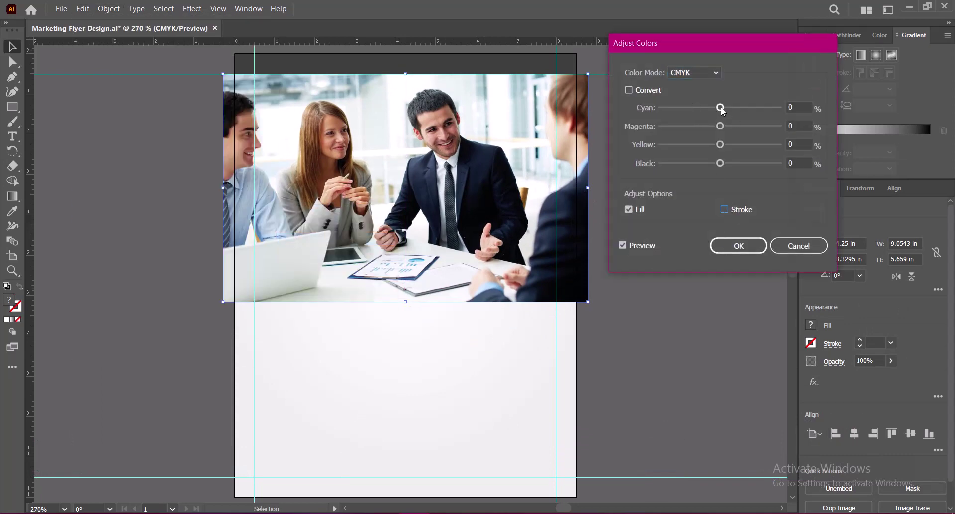
{"action": "mouse_move", "coordinate": [721, 108]}
{"action": "left_mouse_down"}
{"action": "mouse_move", "coordinate": [710, 130]}
{"action": "mouse_move", "coordinate": [727, 166]}
{"action": "left_mouse_up"}
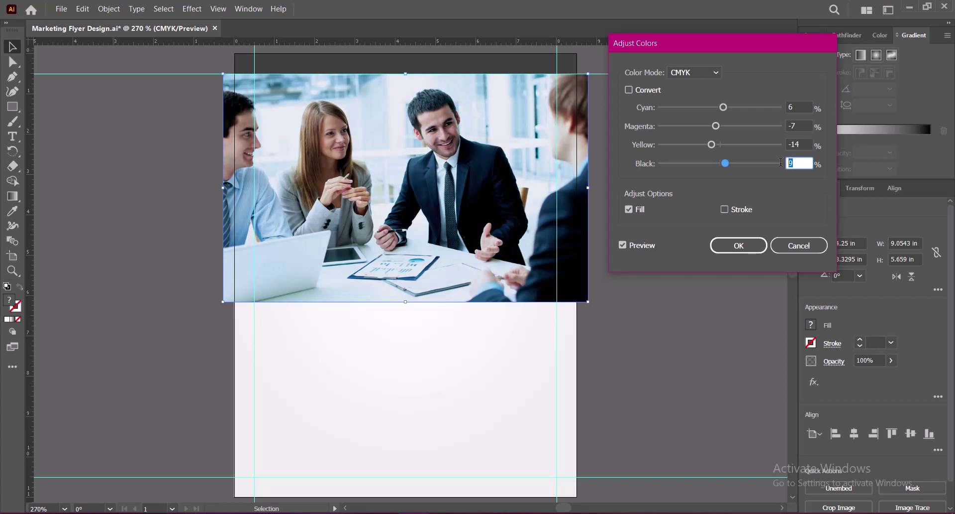
{"action": "left_click", "coordinate": [751, 246]}
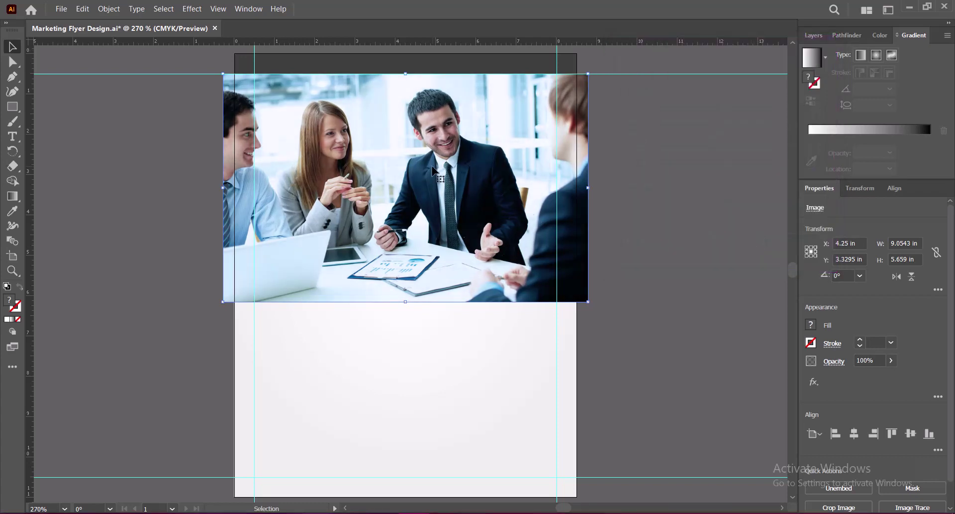
Bring the dark curved shape to front and clip the photo inside it.
{"action": "left_click_drag", "start_coordinate": [433, 171], "coordinate": [433, 166]}
{"action": "right_click", "coordinate": [454, 65]}
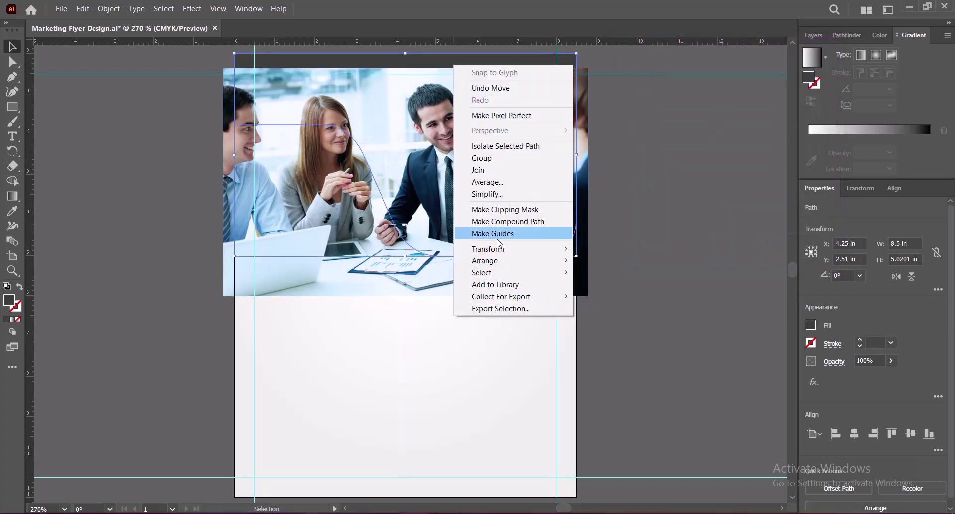
{"action": "left_click", "coordinate": [593, 260]}
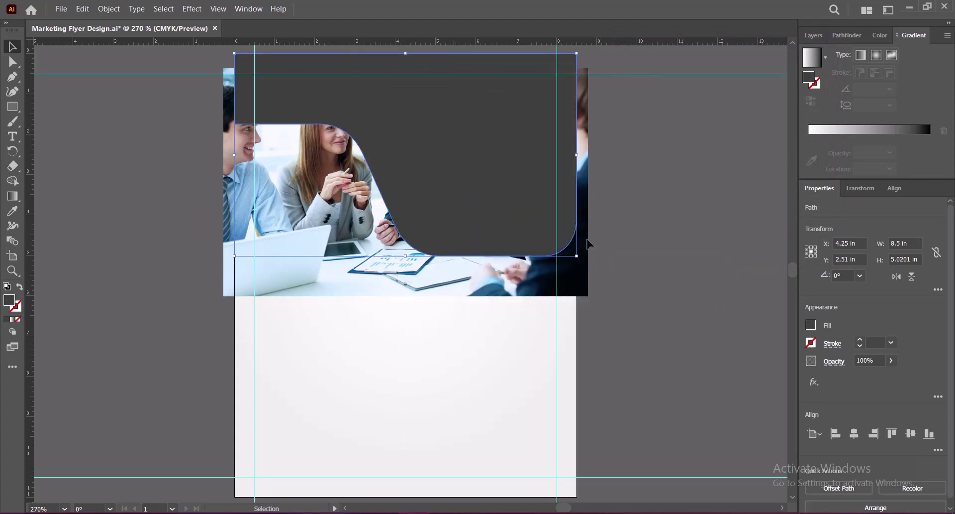
{"action": "left_click", "coordinate": [109, 11]}
{"action": "left_click", "coordinate": [292, 405]}
{"action": "left_click", "coordinate": [408, 279], "text": "shift"}
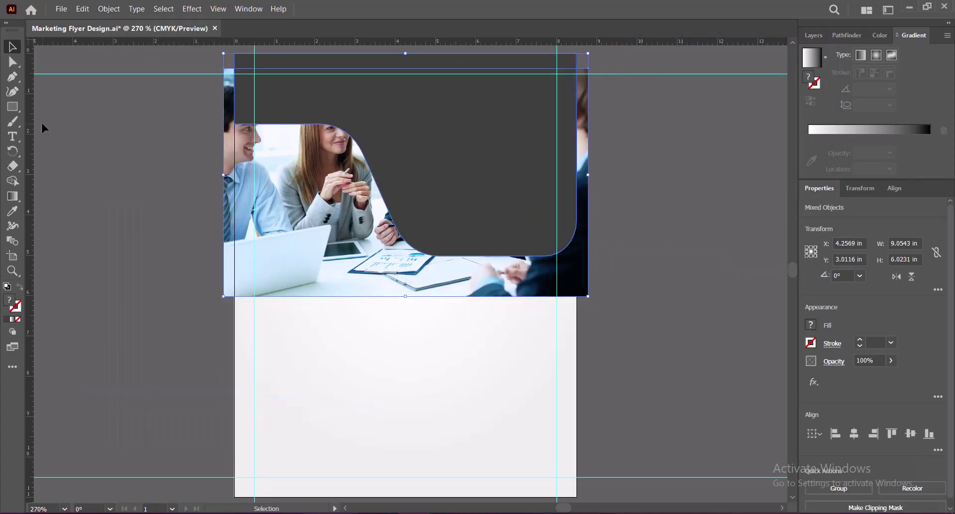
{"action": "left_click", "coordinate": [109, 9]}
{"action": "left_click", "coordinate": [330, 389]}
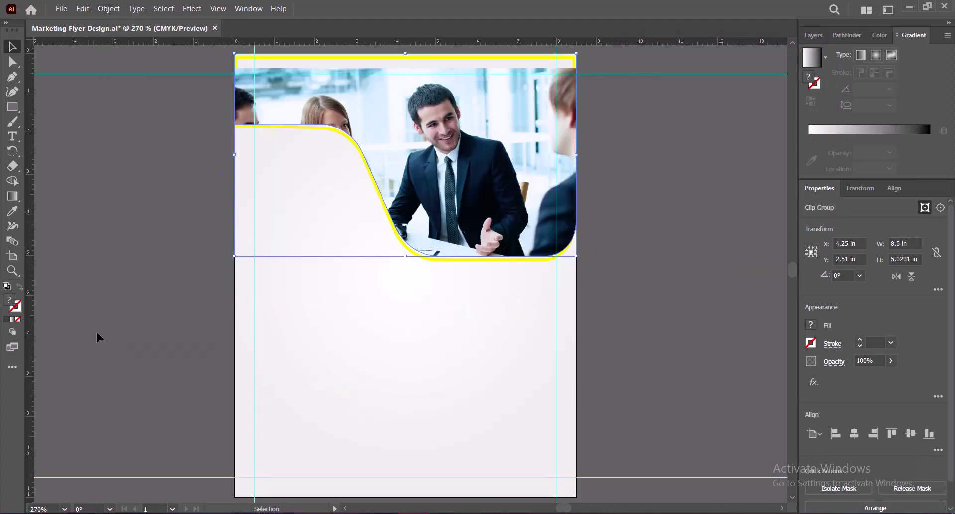
Inside the clip group, move, slightly shrink and nudge the photo within the band.
{"action": "double_click", "coordinate": [416, 161]}
{"action": "left_click_drag", "start_coordinate": [450, 177], "coordinate": [449, 170]}
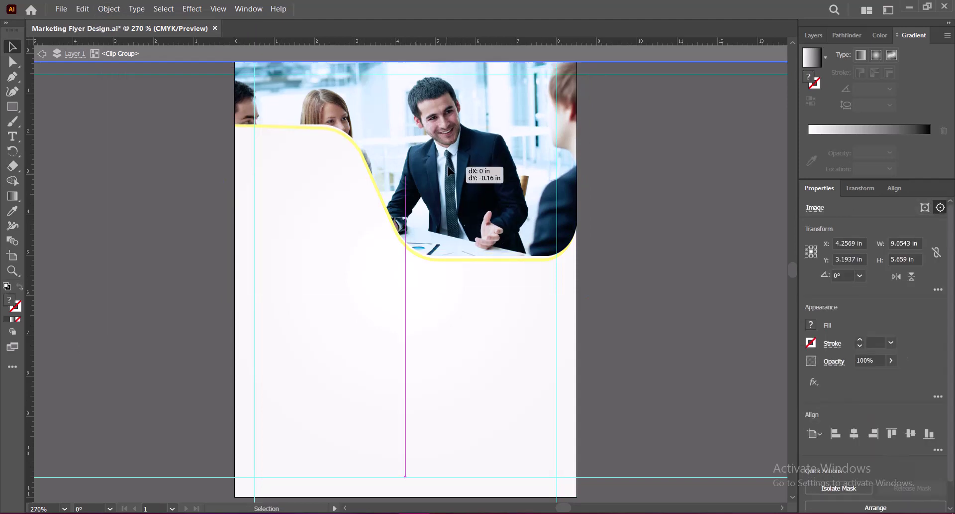
{"action": "left_click_drag", "start_coordinate": [585, 287], "coordinate": [580, 278]}
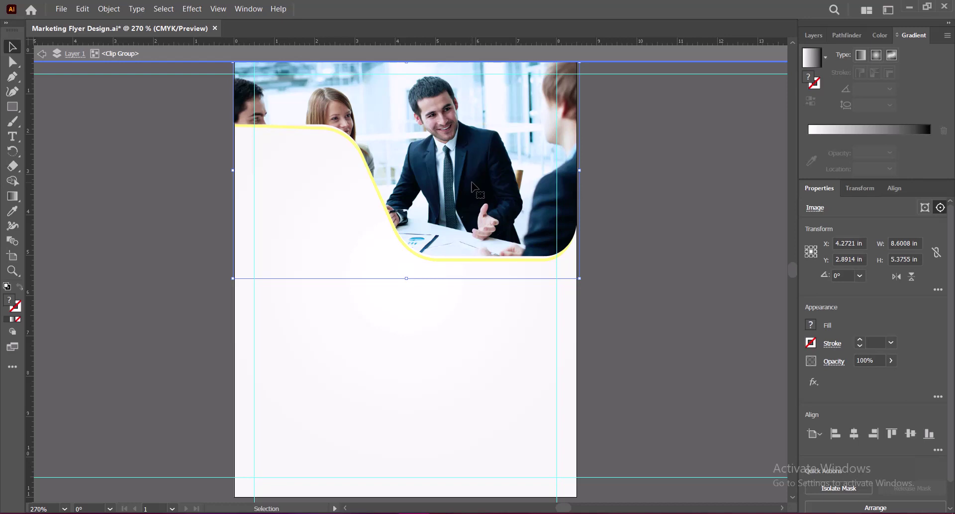
{"action": "left_click_drag", "start_coordinate": [473, 190], "coordinate": [475, 164]}
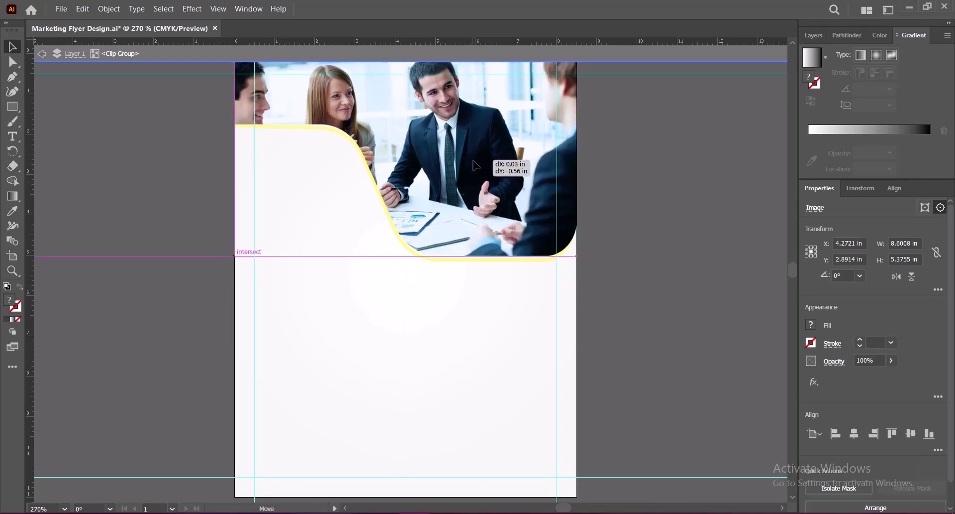
{"action": "left_click_drag", "start_coordinate": [473, 161], "coordinate": [473, 161]}
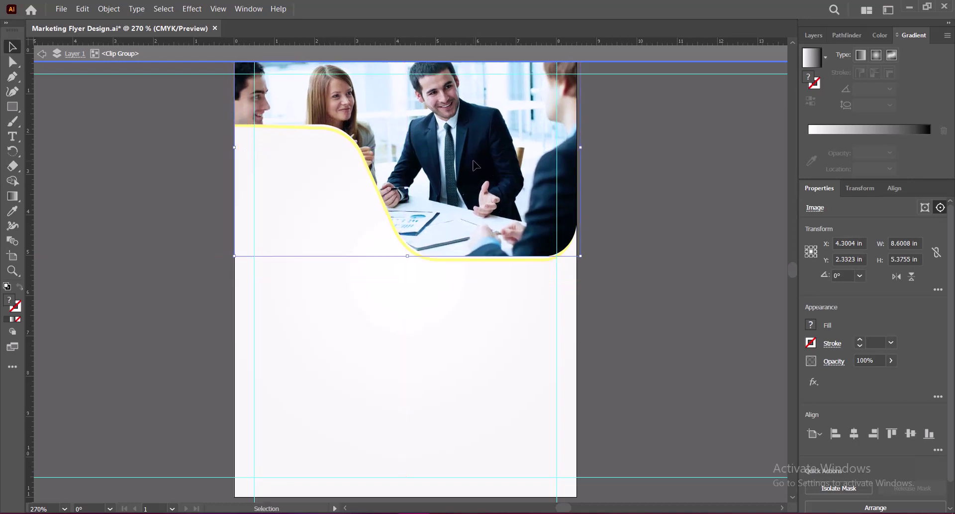
{"action": "key", "text": "Left"}
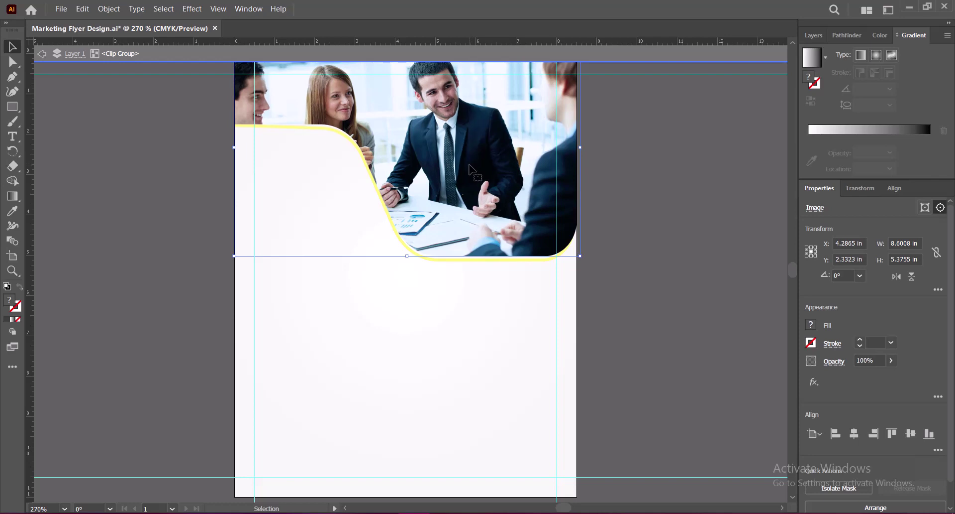
{"action": "key", "text": "Down"}
{"action": "key", "text": "Down"}
{"action": "key", "text": "Down"}
{"action": "key", "text": "Down"}
{"action": "key", "text": "Down"}
{"action": "key", "text": "Down"}
{"action": "key", "text": "Down"}
{"action": "key", "text": "Down"}
{"action": "key", "text": "Down"}
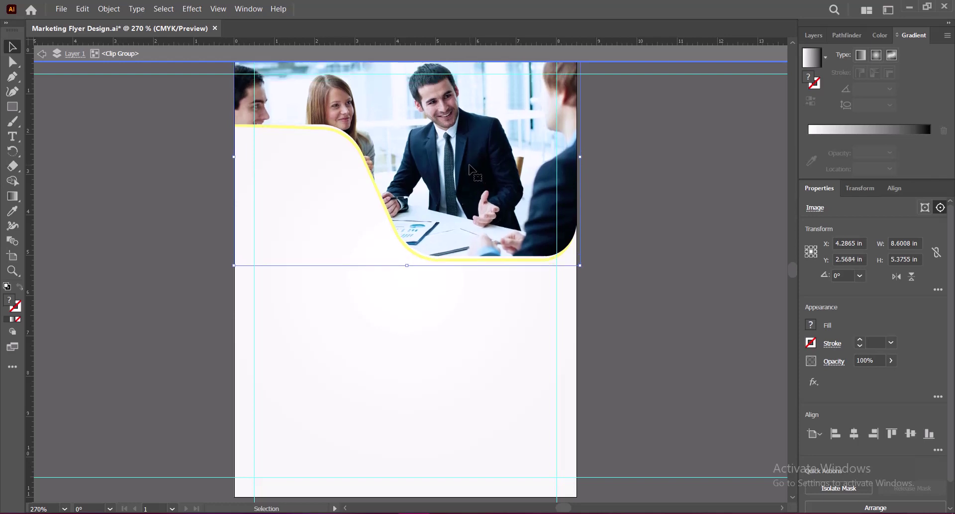
{"action": "left_click", "coordinate": [42, 53]}
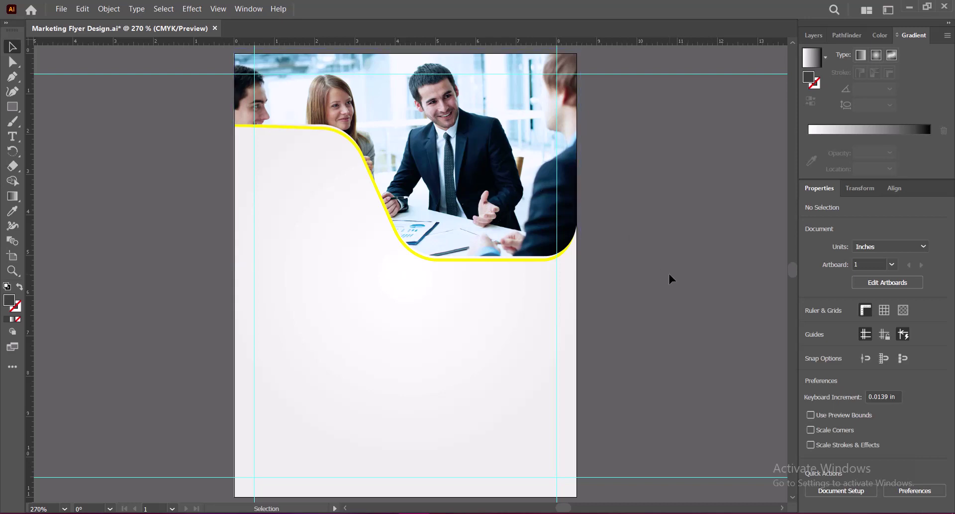
Save the flyer and draw a closed angled shape covering the header's top-left corner.
{"action": "key", "text": "ctrl+s"}
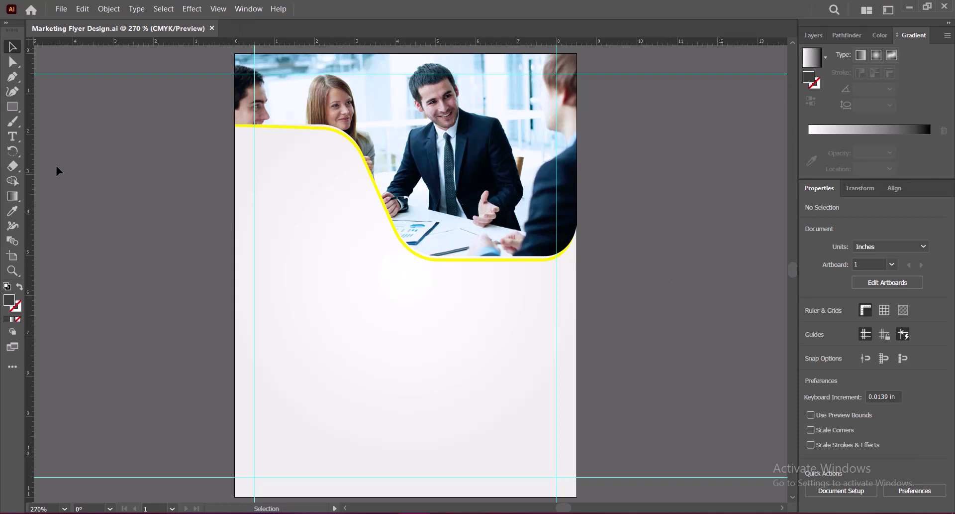
{"action": "key", "text": "p"}
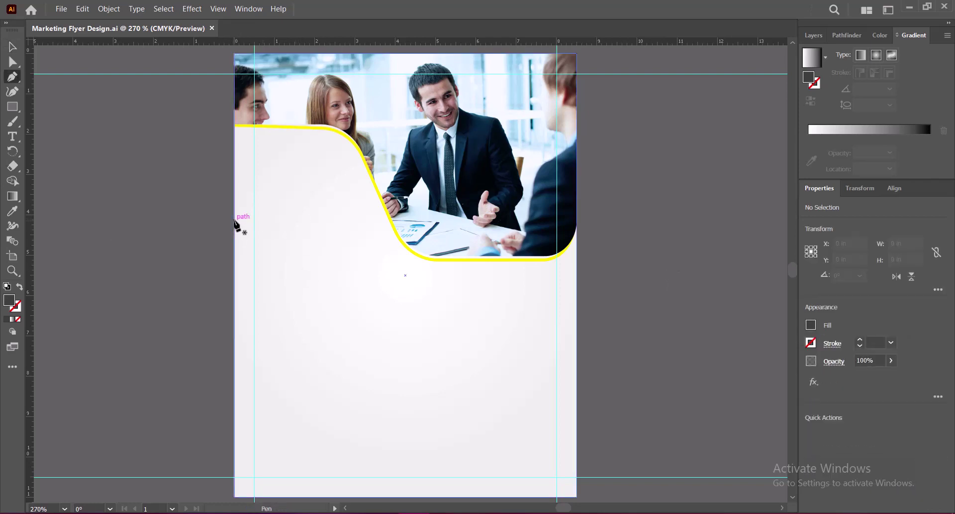
{"action": "left_click", "coordinate": [235, 239]}
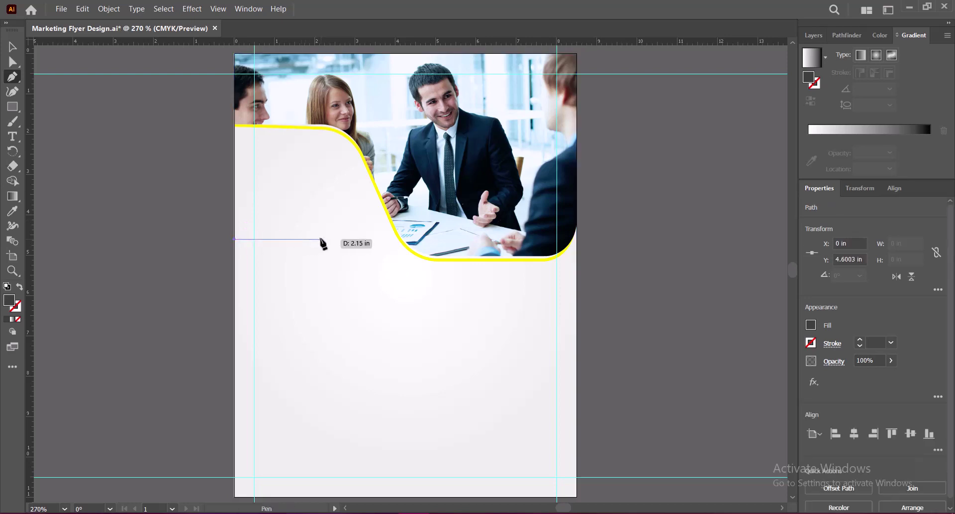
{"action": "left_click", "coordinate": [321, 238]}
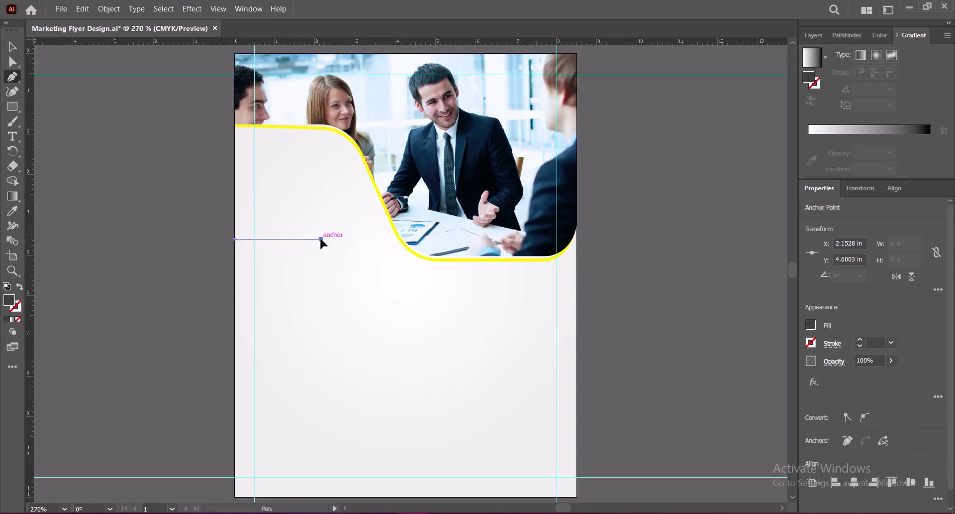
{"action": "left_click", "coordinate": [373, 98]}
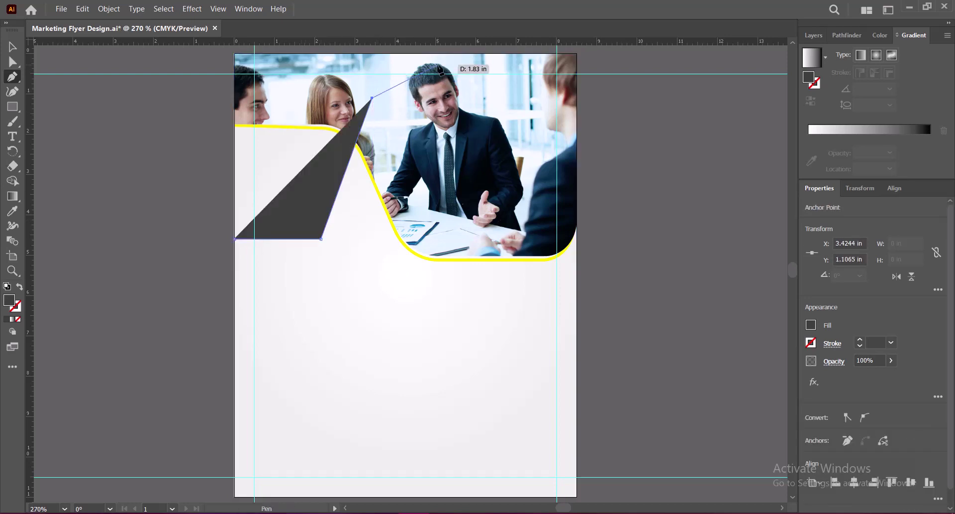
{"action": "left_click", "coordinate": [479, 52]}
{"action": "left_click", "coordinate": [235, 53]}
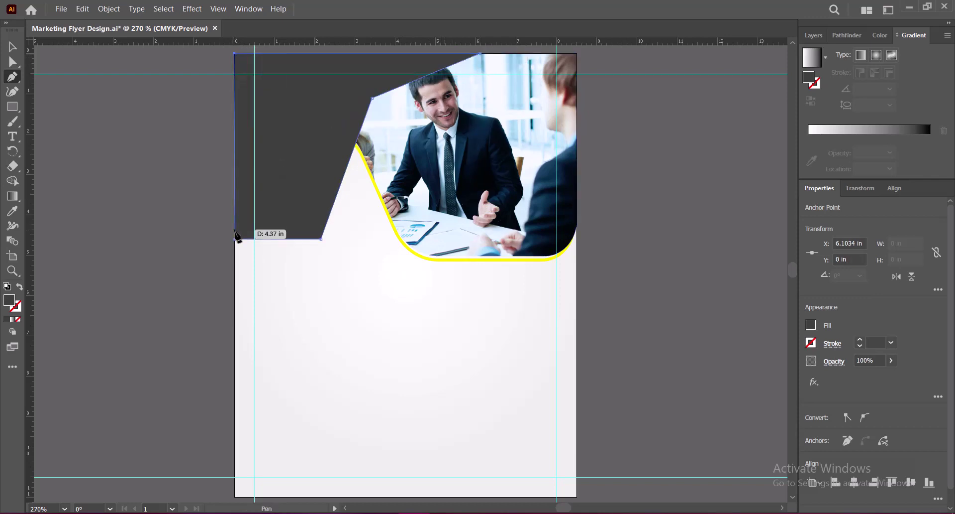
{"action": "left_click", "coordinate": [234, 238]}
{"action": "left_click", "coordinate": [13, 61]}
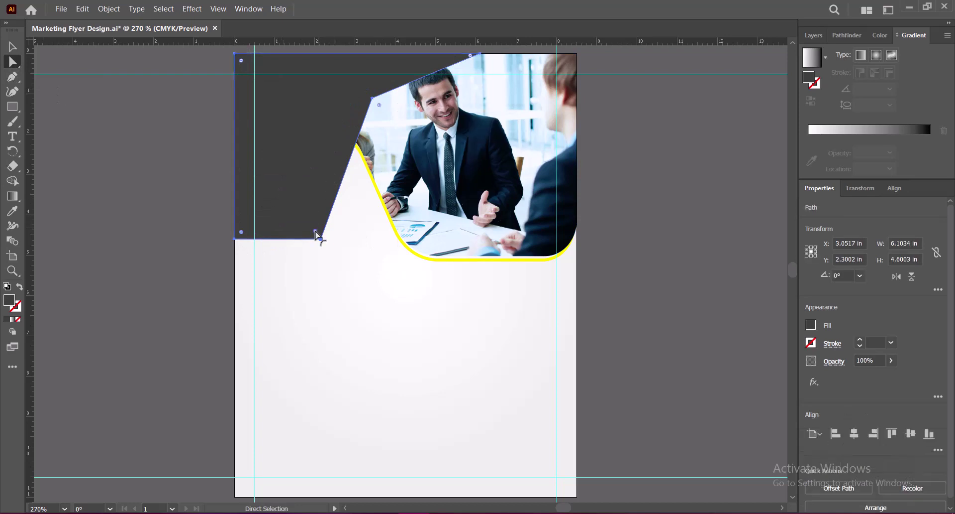
Round the dark shape's lower and upper inner corners into smooth curves.
{"action": "left_click_drag", "start_coordinate": [316, 233], "coordinate": [294, 194]}
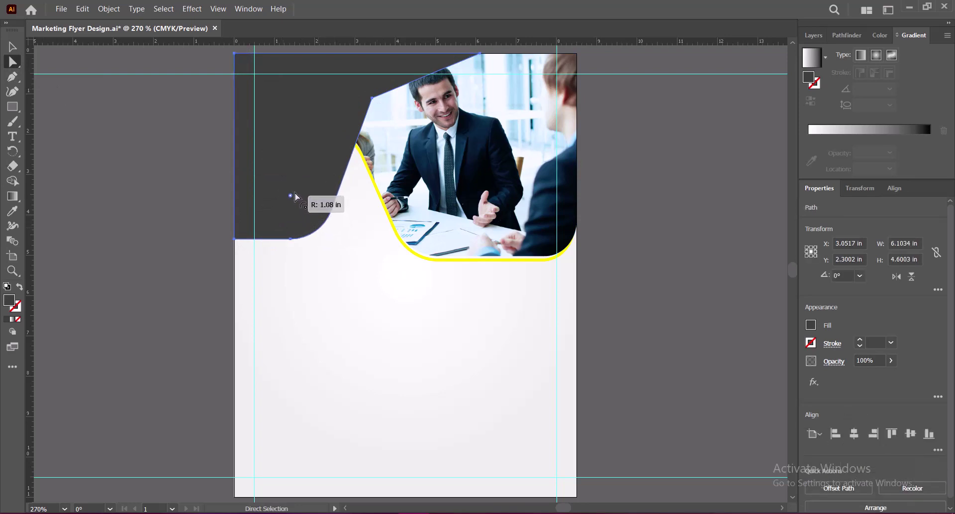
{"action": "left_click_drag", "start_coordinate": [379, 105], "coordinate": [416, 147]}
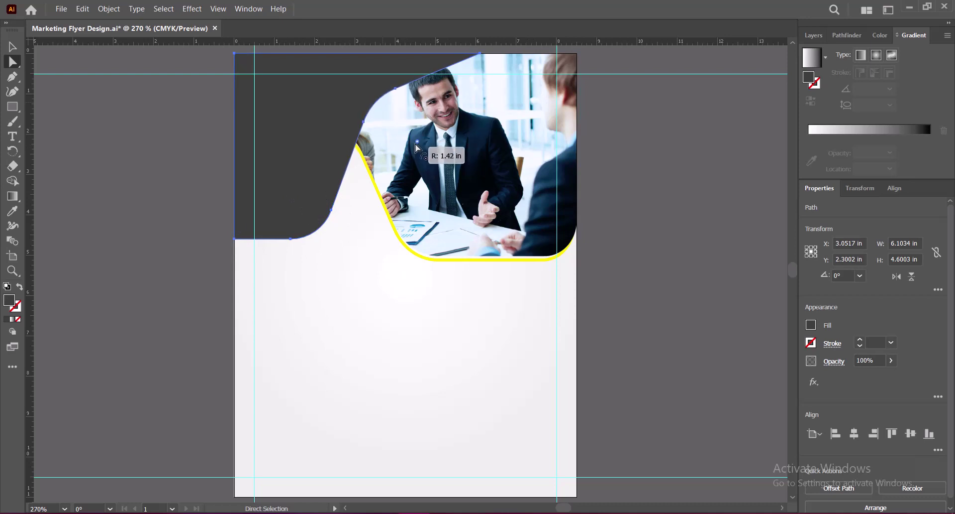
{"action": "left_click_drag", "start_coordinate": [415, 143], "coordinate": [420, 148]}
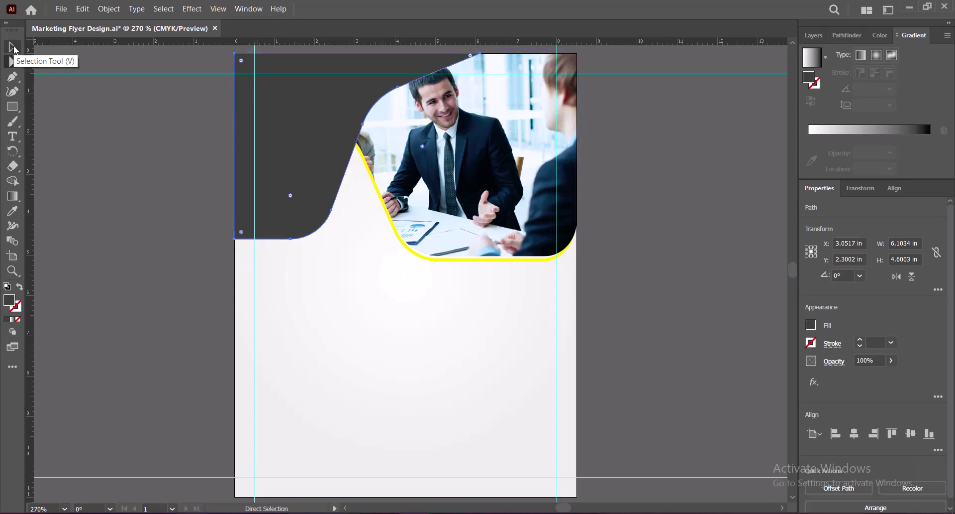
{"action": "left_click", "coordinate": [13, 46]}
Fill the top-left shape with black (#000000).
{"action": "double_click", "coordinate": [9, 300]}
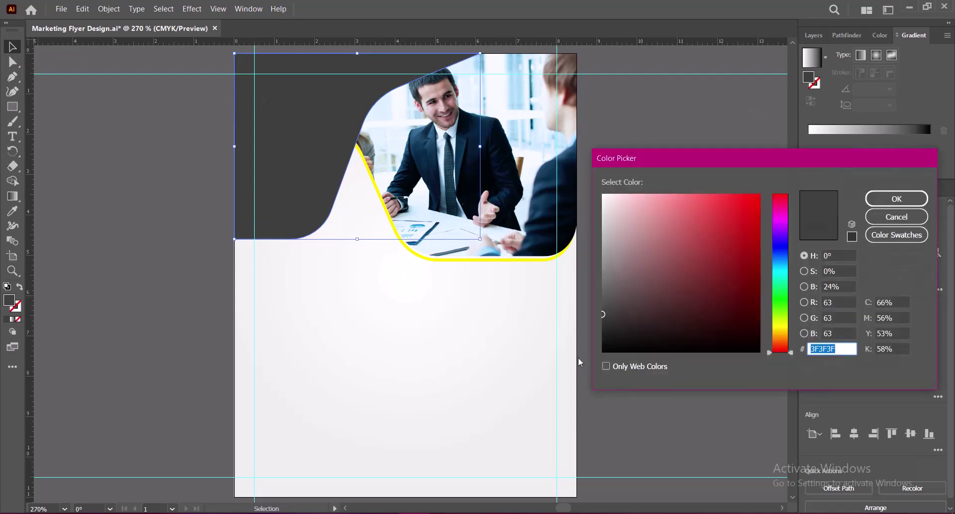
{"action": "type", "text": "000000"}
{"action": "left_click", "coordinate": [896, 199]}
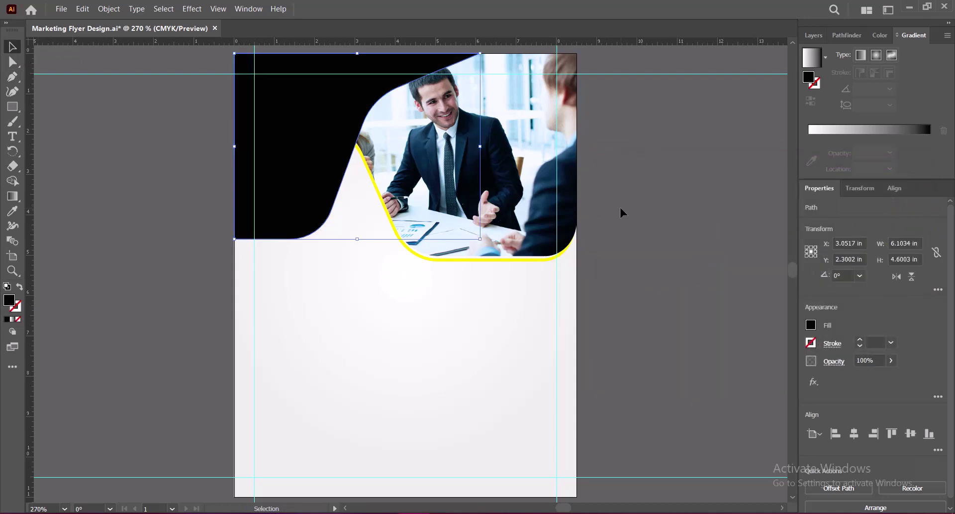
Lower the black shape's opacity to about 36% so the photo shows through.
{"action": "left_click", "coordinate": [632, 208]}
{"action": "left_click", "coordinate": [312, 172]}
{"action": "left_click", "coordinate": [891, 360]}
{"action": "left_click_drag", "start_coordinate": [890, 379], "coordinate": [869, 379]}
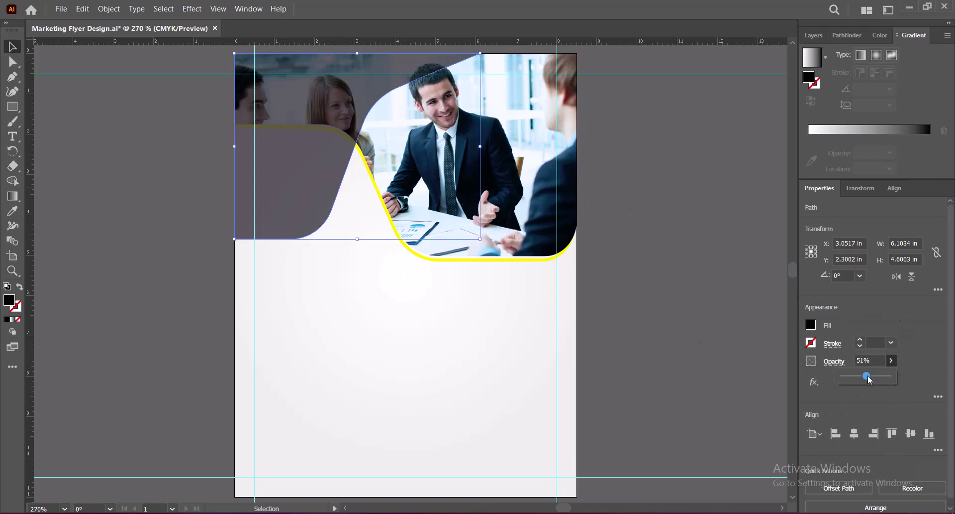
{"action": "left_click_drag", "start_coordinate": [869, 379], "coordinate": [862, 381]}
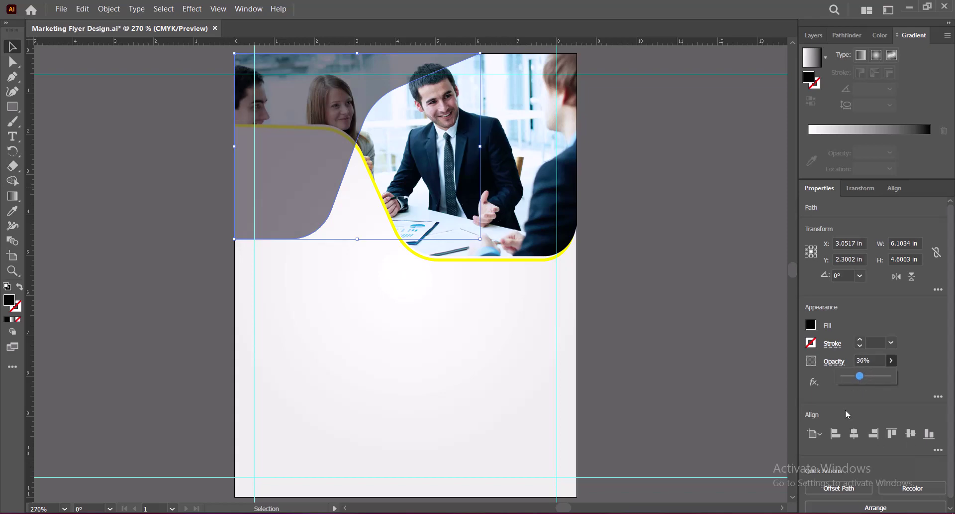
{"action": "key", "text": "Return"}
Resize the grey wave shape with its bounding box, widening it toward the right.
{"action": "left_click", "coordinate": [541, 357]}
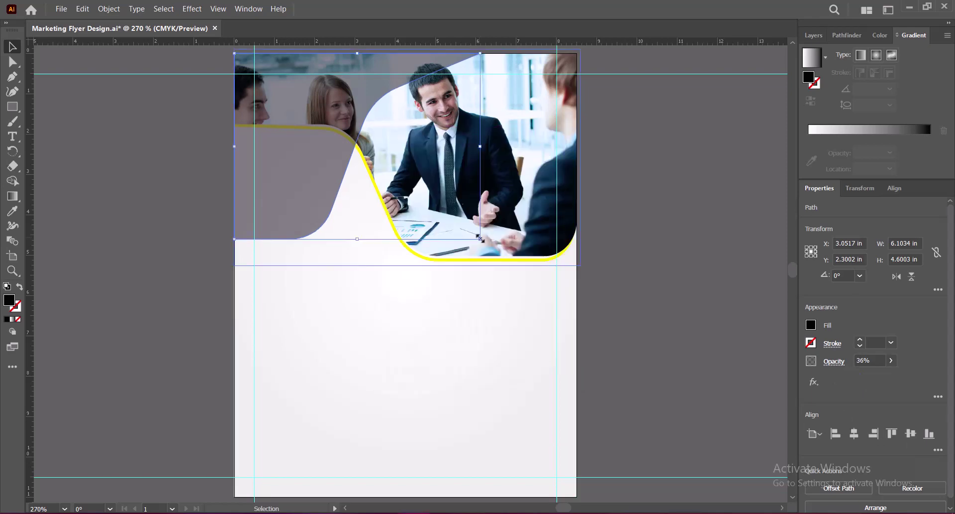
{"action": "left_click_drag", "start_coordinate": [480, 239], "coordinate": [500, 247]}
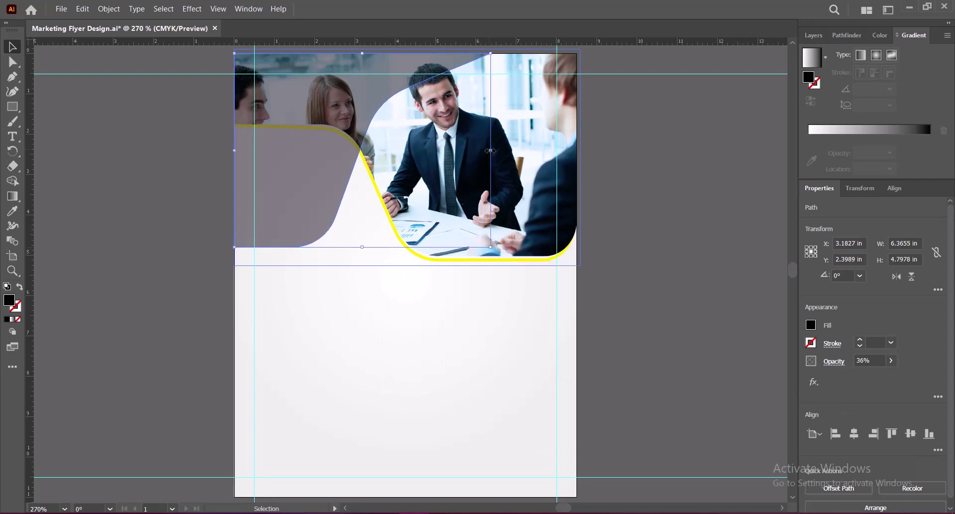
{"action": "mouse_move", "coordinate": [490, 149]}
{"action": "left_mouse_down"}
{"action": "mouse_move", "coordinate": [452, 149]}
{"action": "mouse_move", "coordinate": [467, 151]}
{"action": "left_mouse_up"}
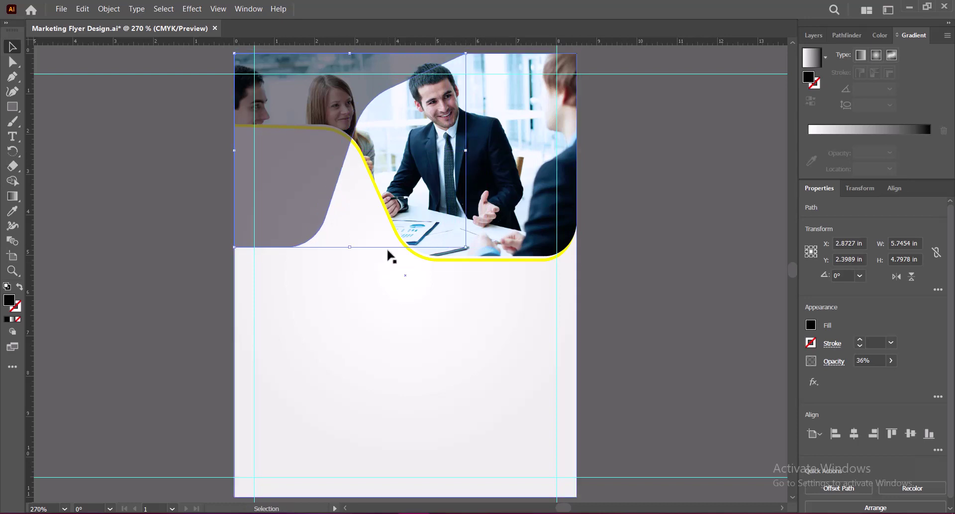
{"action": "left_click_drag", "start_coordinate": [350, 247], "coordinate": [350, 242]}
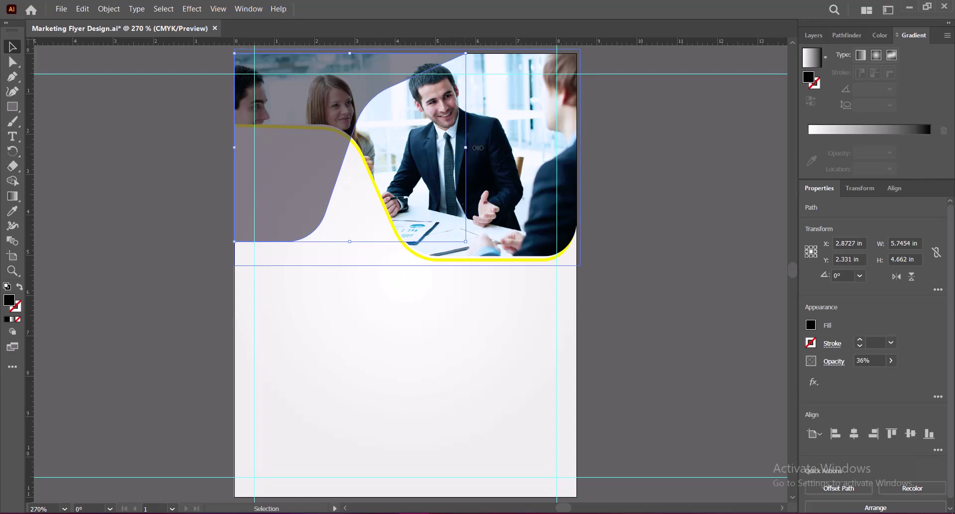
{"action": "left_click_drag", "start_coordinate": [478, 147], "coordinate": [491, 147]}
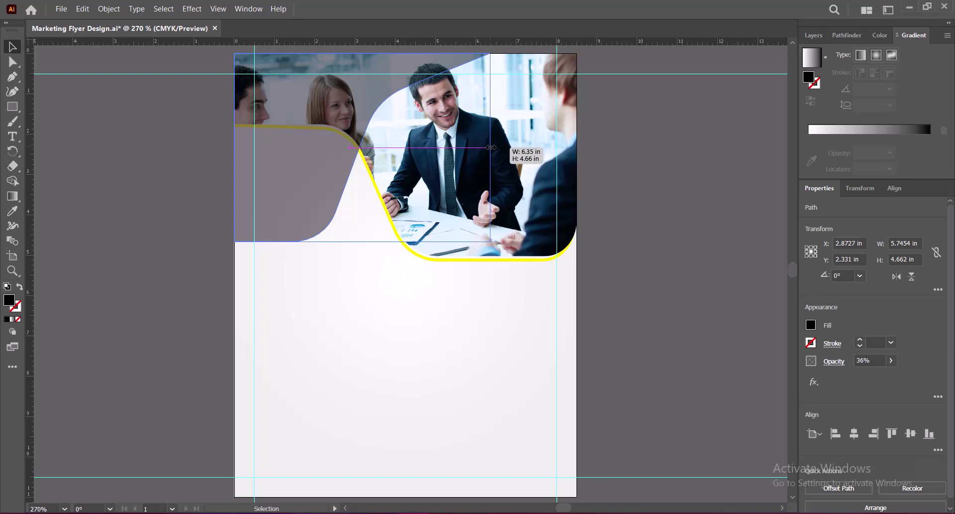
{"action": "left_click_drag", "start_coordinate": [491, 147], "coordinate": [491, 147]}
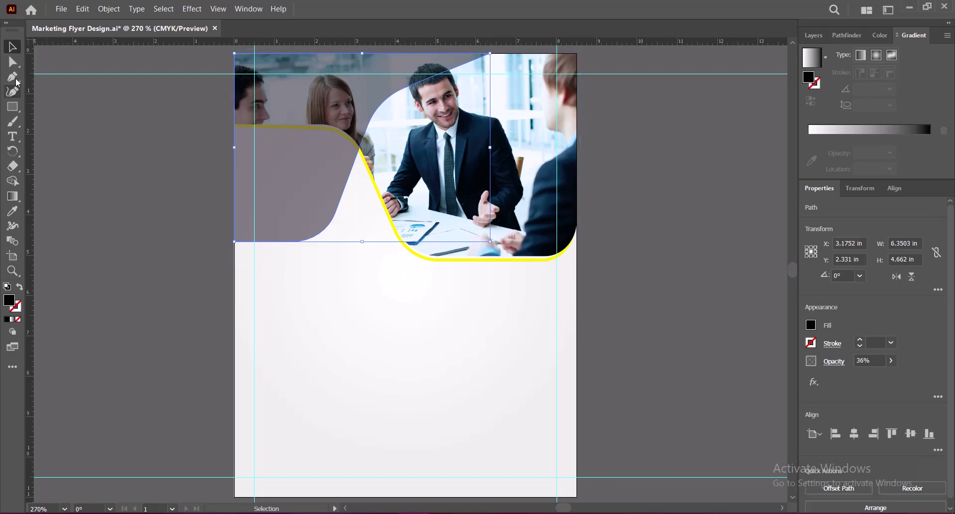
Drag the shape's top-right corner point rightward along the page top.
{"action": "key", "text": "a"}
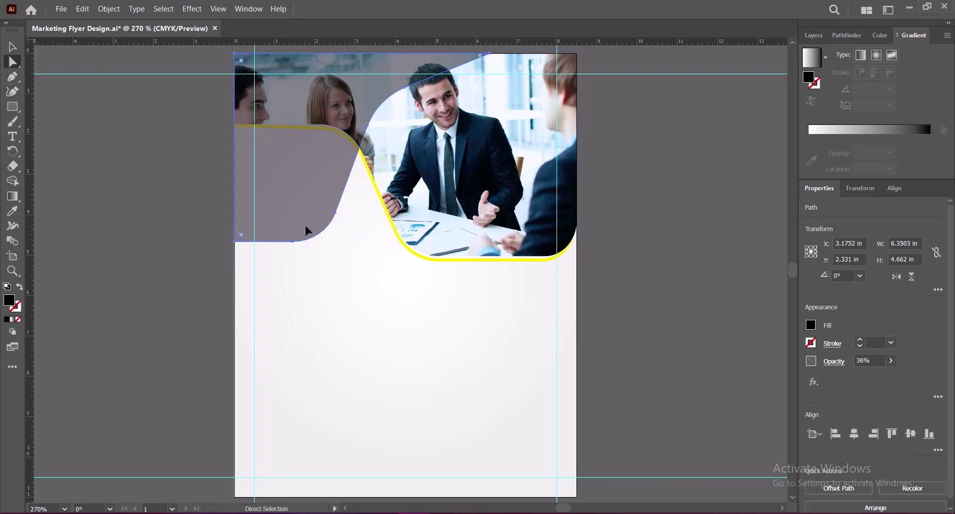
{"action": "left_click", "coordinate": [491, 54]}
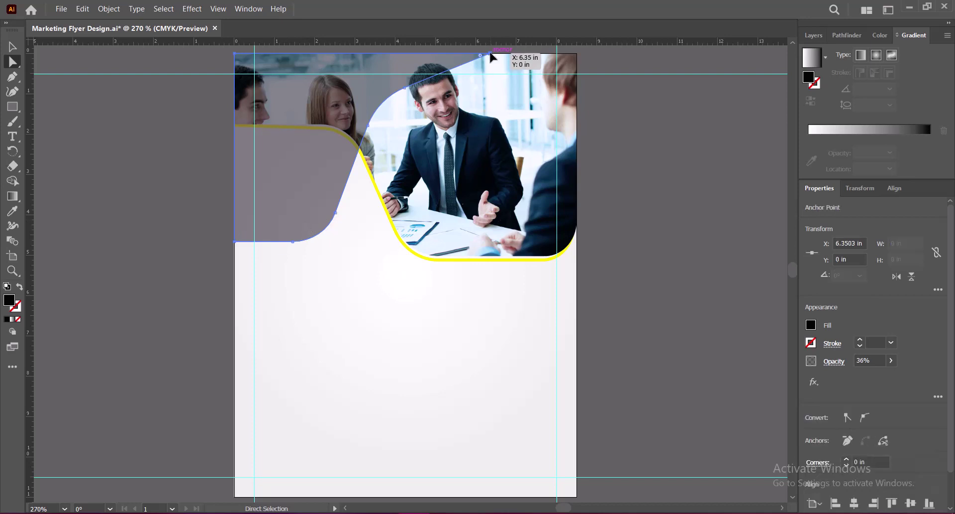
{"action": "left_click_drag", "start_coordinate": [491, 54], "coordinate": [527, 54]}
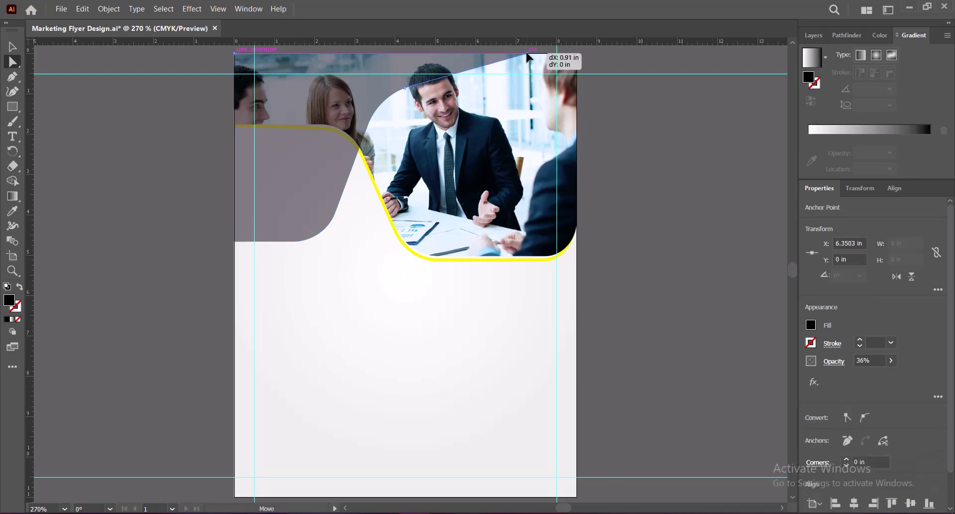
{"action": "left_click", "coordinate": [354, 109]}
{"action": "mouse_move", "coordinate": [411, 109]}
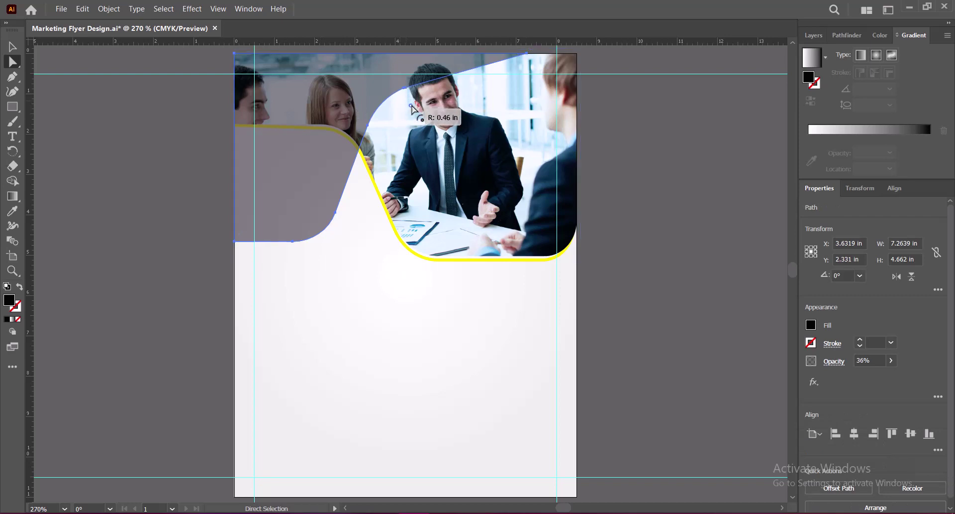
{"action": "key", "text": "v"}
{"action": "left_click", "coordinate": [745, 185]}
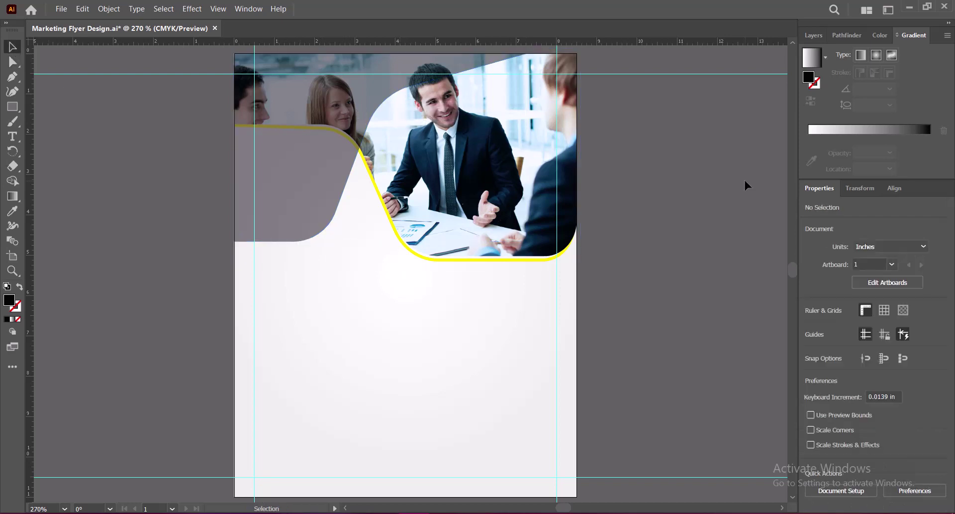
{"action": "left_click", "coordinate": [284, 192]}
{"action": "left_click", "coordinate": [874, 358]}
Set the grey shape's opacity to 39% and select the header photo group.
{"action": "type", "text": "39"}
{"action": "key", "text": "Return"}
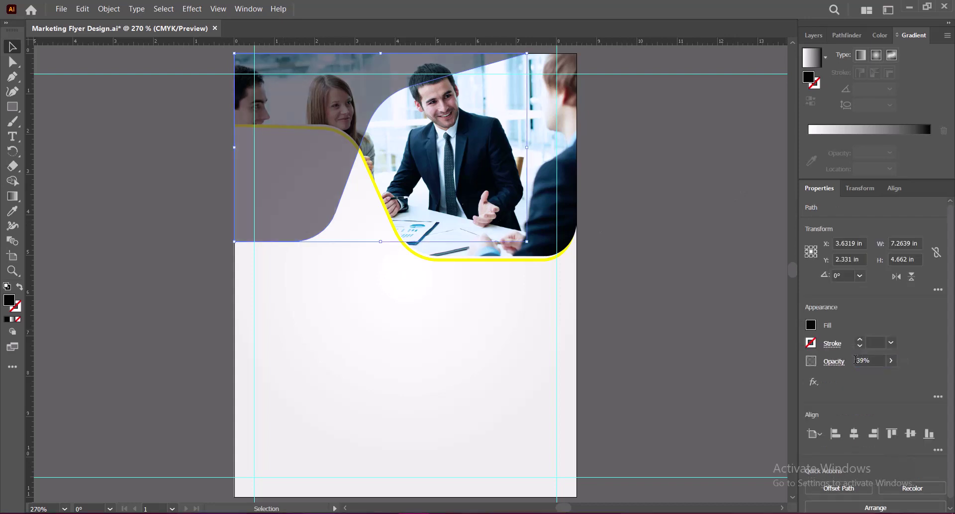
{"action": "left_click", "coordinate": [659, 317]}
{"action": "left_click", "coordinate": [515, 203]}
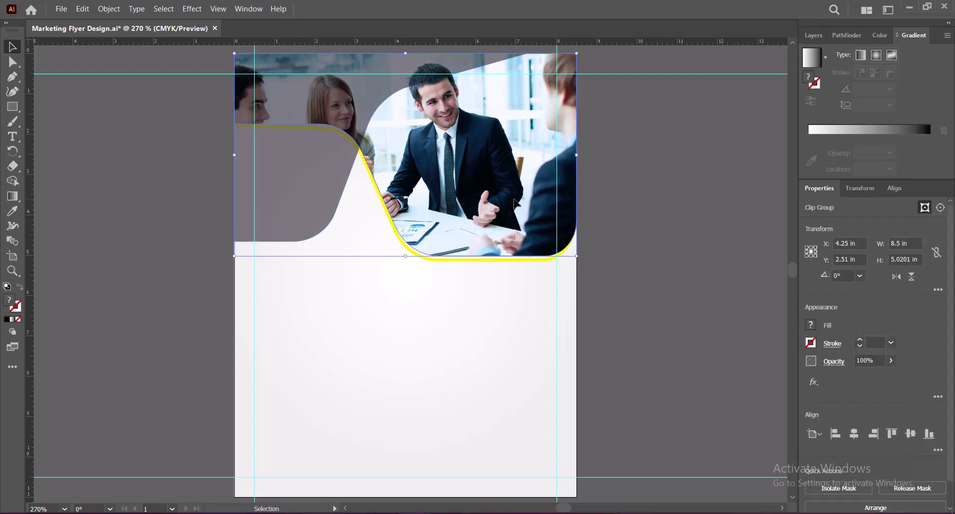
Add a Drop Shadow to the header photo with Normal mode, X offset 0, 30% opacity.
{"action": "left_click", "coordinate": [192, 8]}
{"action": "left_click", "coordinate": [355, 167]}
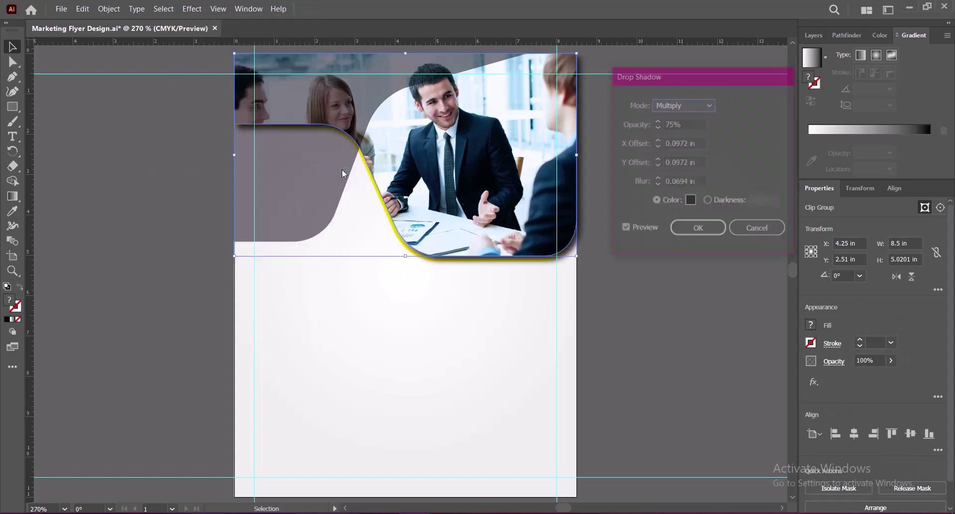
{"action": "left_click", "coordinate": [706, 104]}
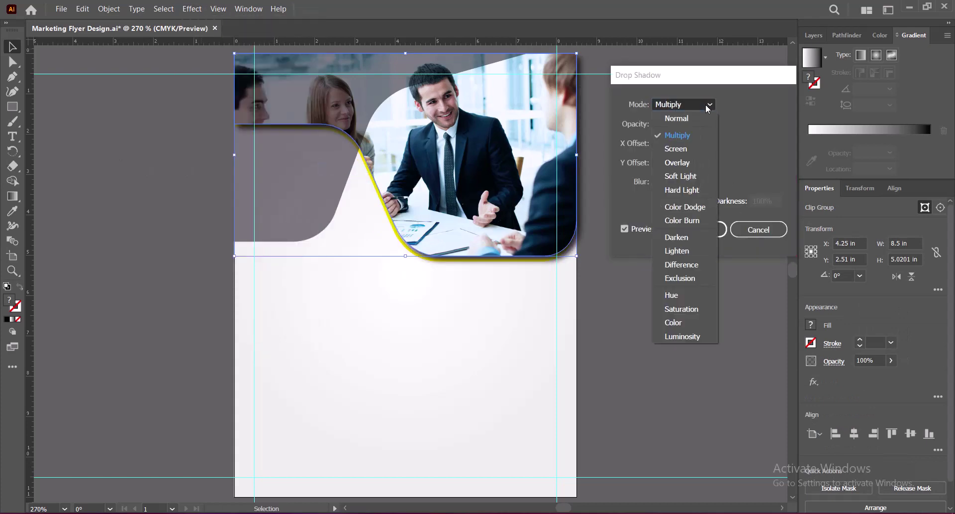
{"action": "left_click", "coordinate": [694, 121]}
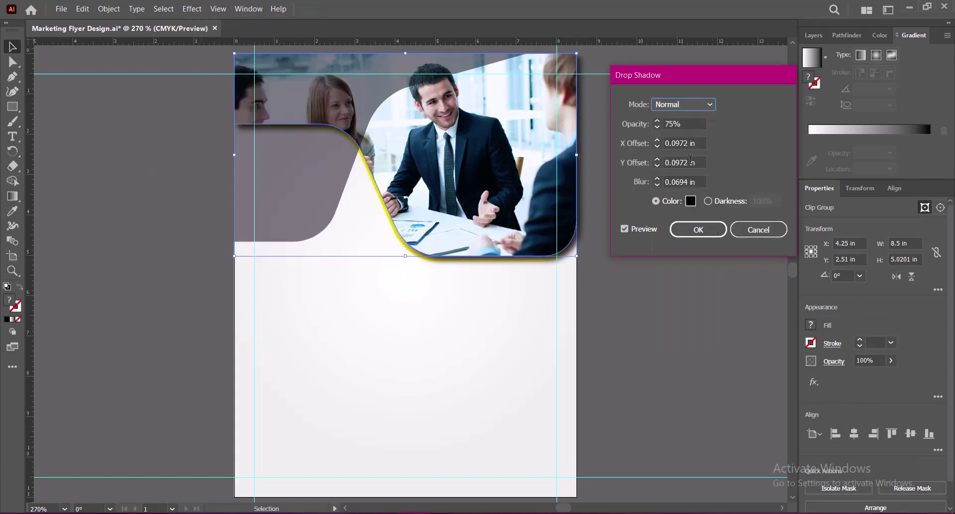
{"action": "double_click", "coordinate": [669, 143]}
{"action": "type", "text": "0"}
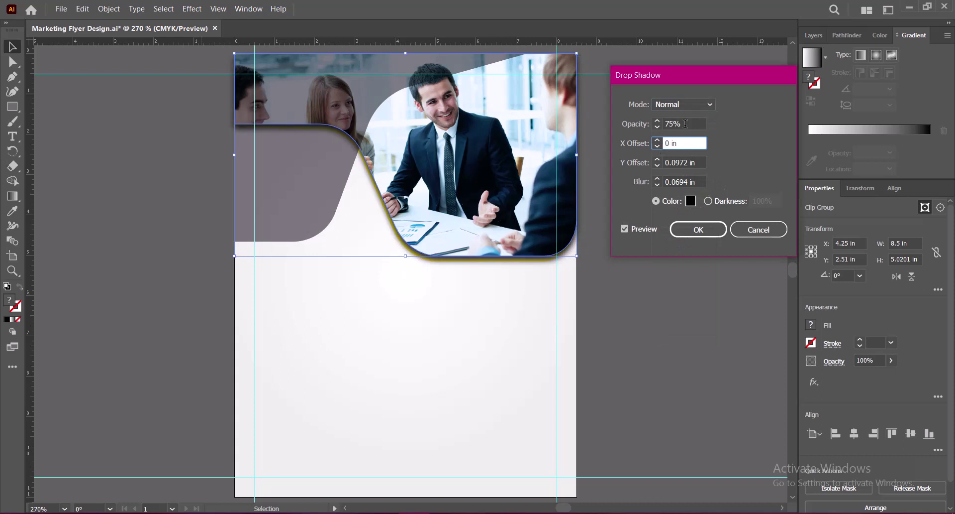
{"action": "left_click", "coordinate": [658, 123]}
{"action": "type", "text": "30"}
Set the drop shadow blur to 0.06 in and apply the effect.
{"action": "left_click_drag", "start_coordinate": [699, 181], "coordinate": [680, 181]}
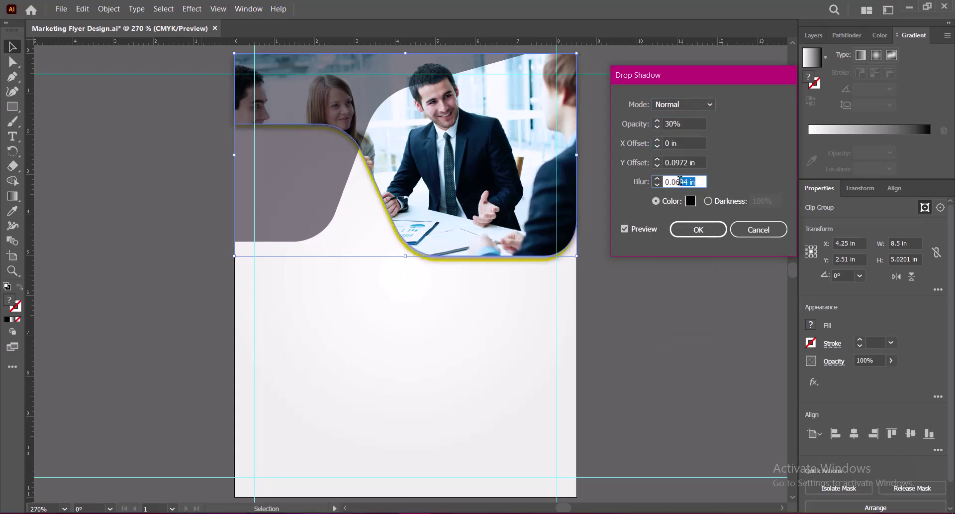
{"action": "key", "text": "BackSpace"}
{"action": "left_click", "coordinate": [701, 162]}
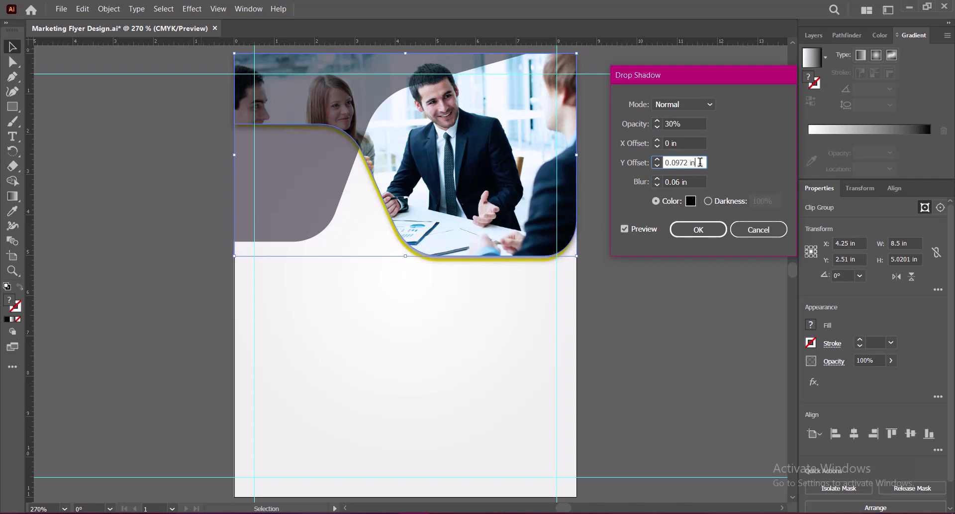
{"action": "left_click", "coordinate": [687, 142]}
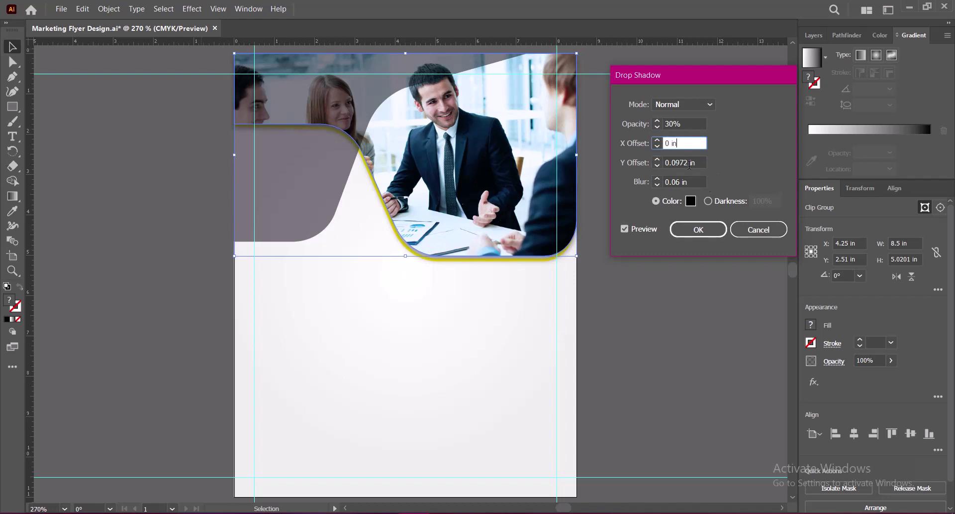
{"action": "left_click_drag", "start_coordinate": [688, 163], "coordinate": [679, 163]}
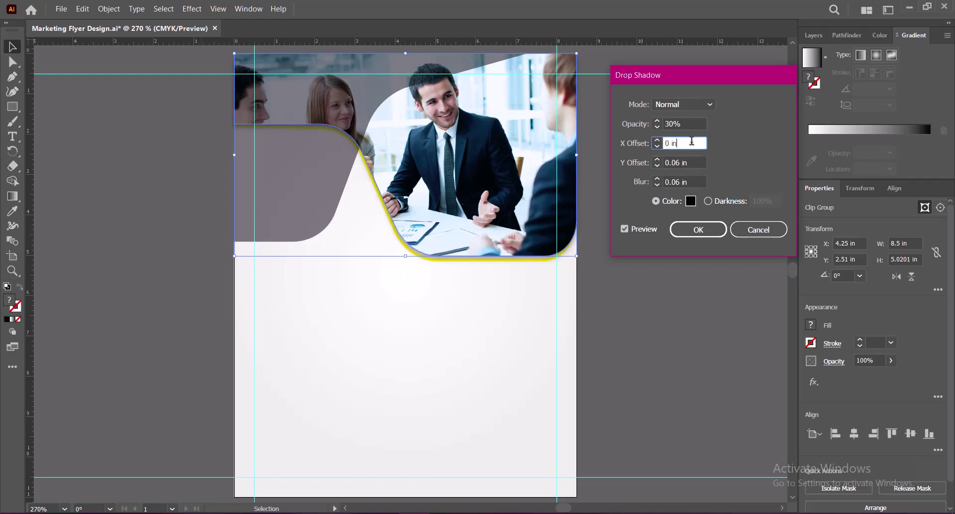
{"action": "left_click", "coordinate": [701, 230]}
{"action": "left_click", "coordinate": [669, 244]}
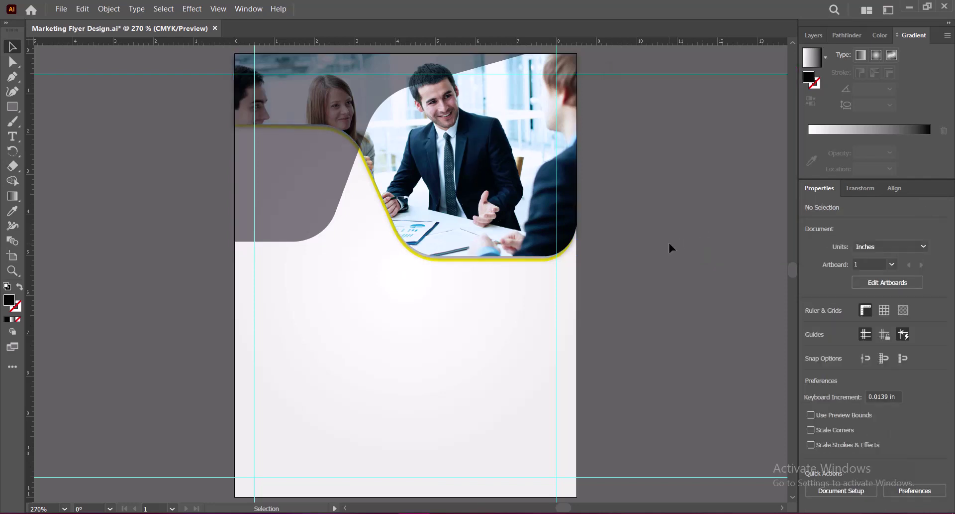
Save the flyer and shorten the grey overlay from its bottom edge to about 4.45 in.
{"action": "left_click", "coordinate": [502, 260]}
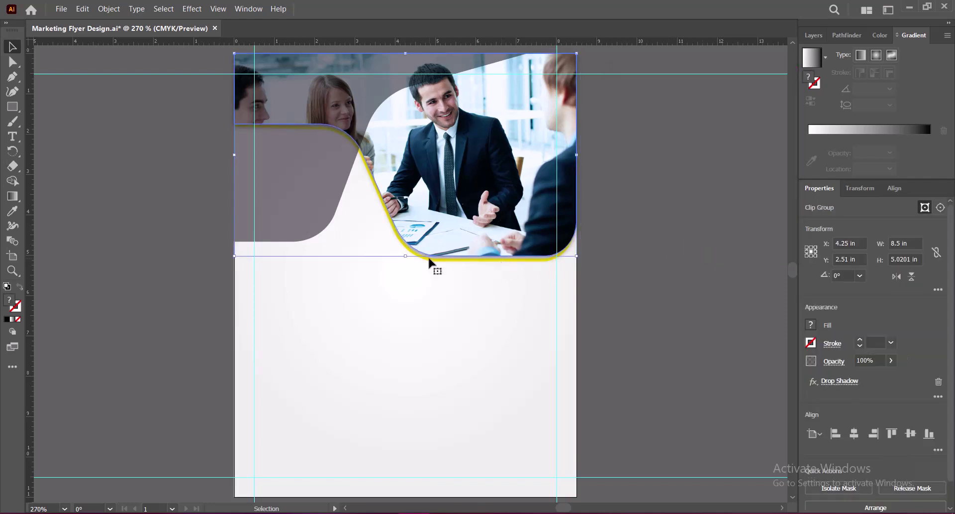
{"action": "left_click", "coordinate": [573, 267]}
{"action": "left_click", "coordinate": [546, 261]}
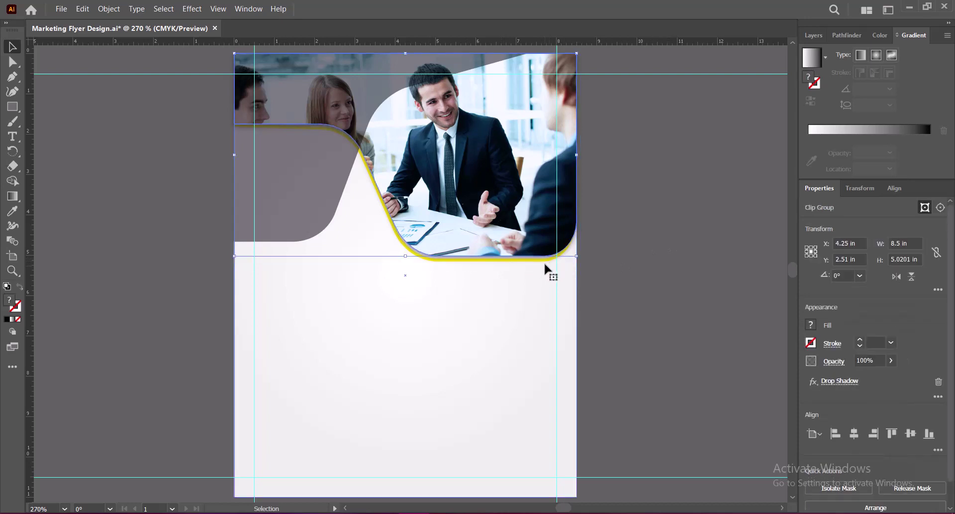
{"action": "left_click", "coordinate": [604, 275]}
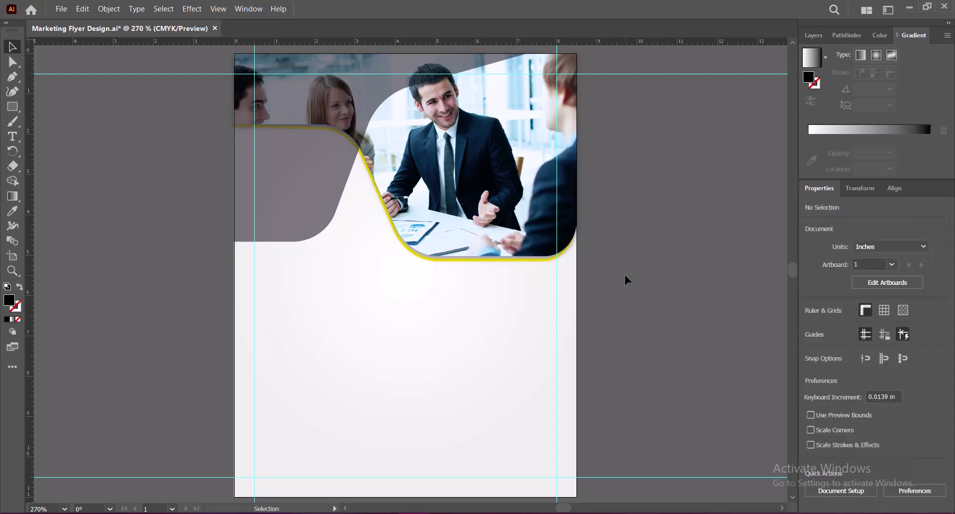
{"action": "key", "text": "ctrl+s"}
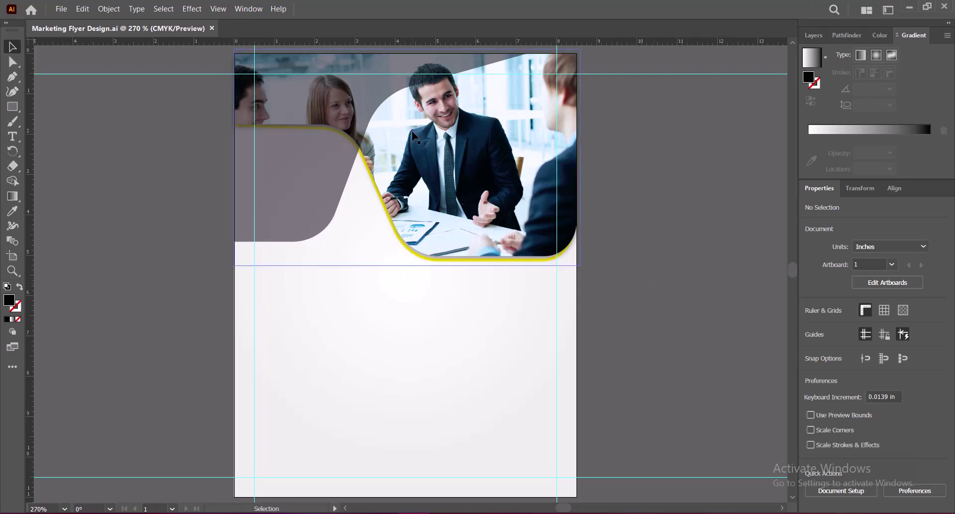
{"action": "left_click", "coordinate": [283, 238]}
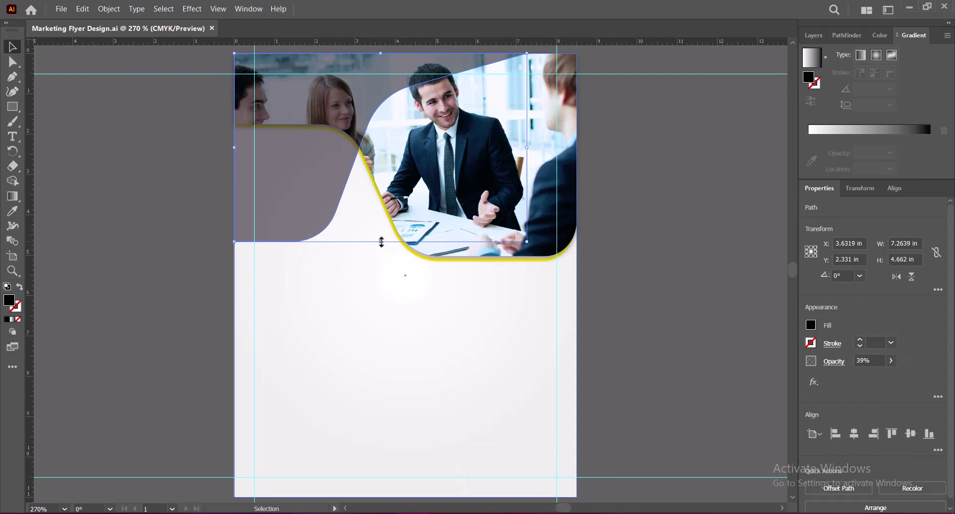
{"action": "left_click_drag", "start_coordinate": [381, 242], "coordinate": [381, 237]}
Save the flyer and start a new Pen outline at the page's left edge below the header.
{"action": "left_click", "coordinate": [621, 247]}
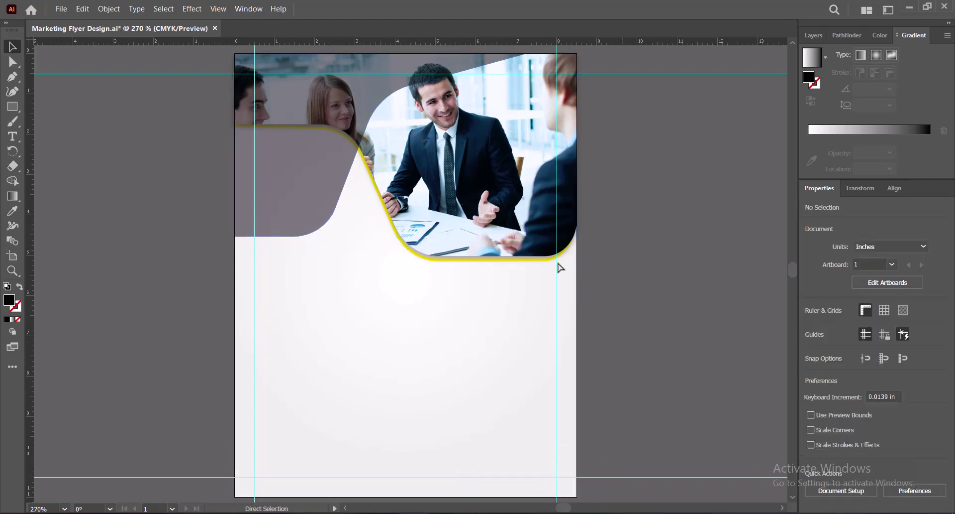
{"action": "key", "text": "ctrl+s"}
{"action": "key", "text": "p"}
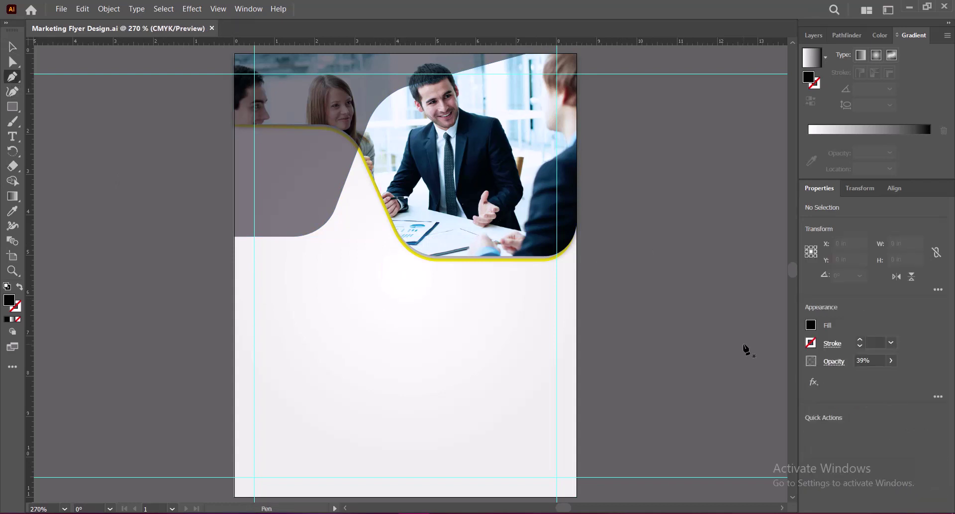
{"action": "left_click", "coordinate": [234, 255]}
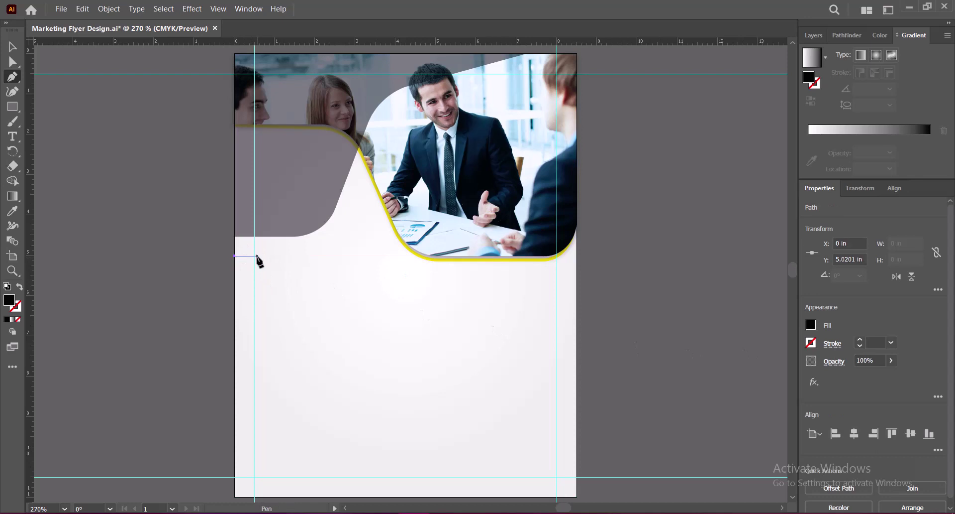
{"action": "key", "text": "ctrl+z"}
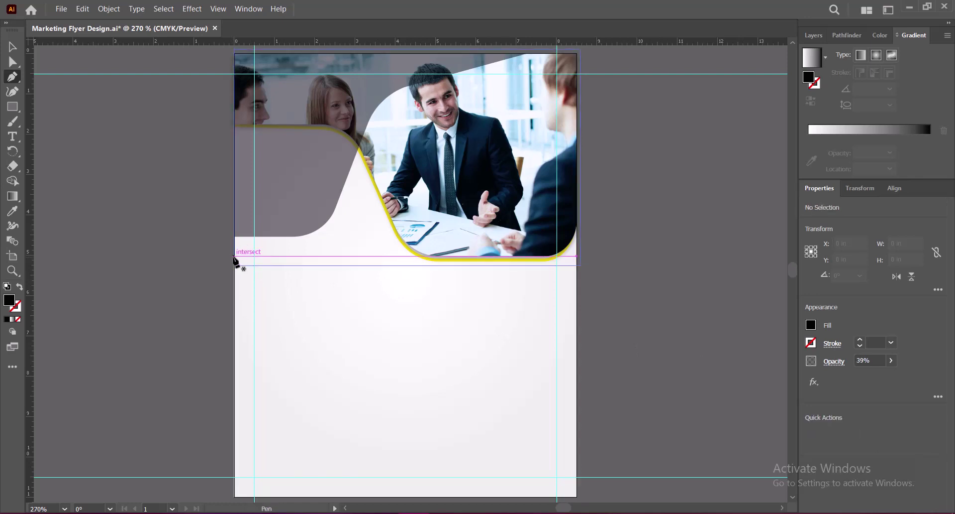
{"action": "left_click", "coordinate": [235, 256]}
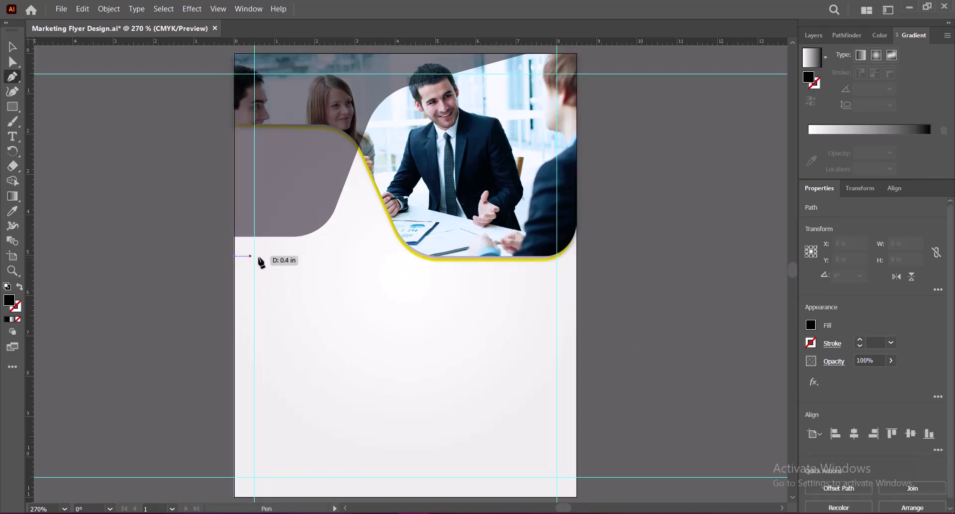
Trace the band's stepped top and bottom edges across the page and close it.
{"action": "left_click", "coordinate": [378, 256]}
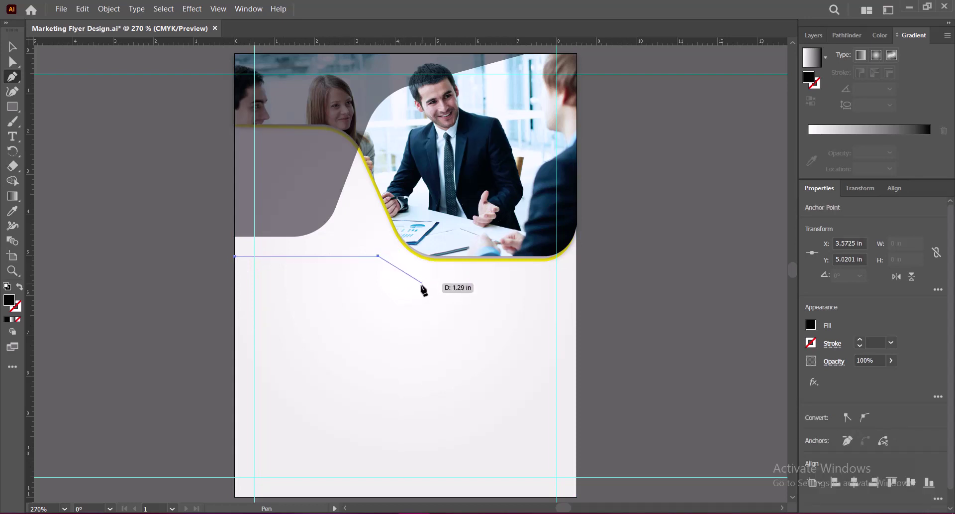
{"action": "left_click", "coordinate": [422, 283]}
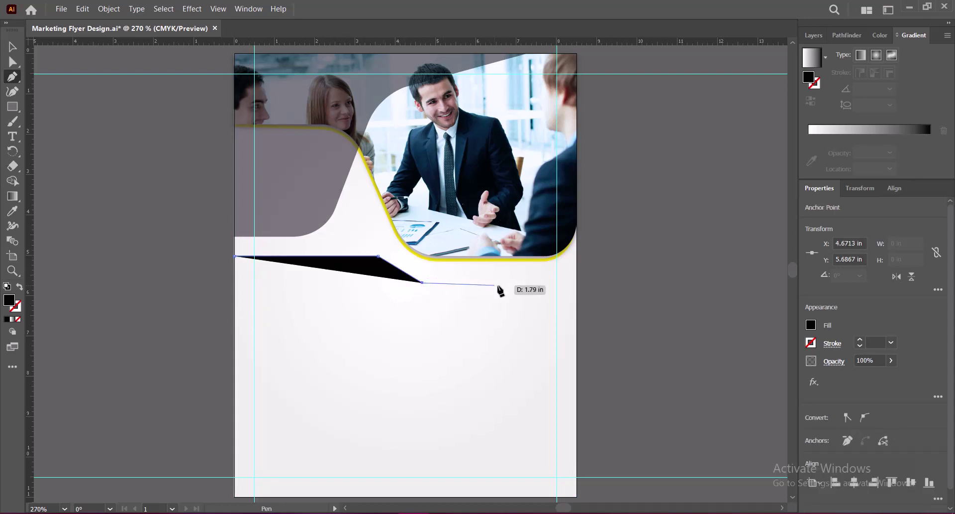
{"action": "left_click", "coordinate": [577, 282]}
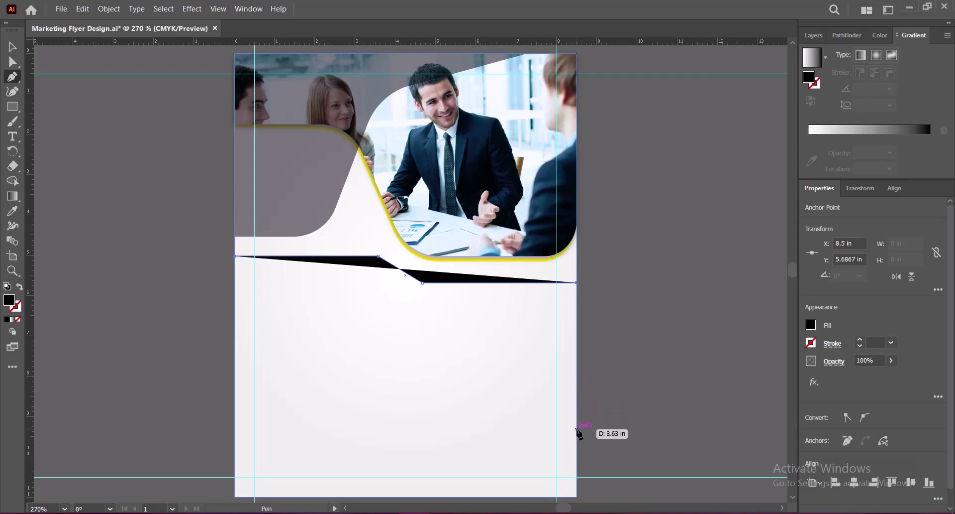
{"action": "left_click", "coordinate": [576, 428]}
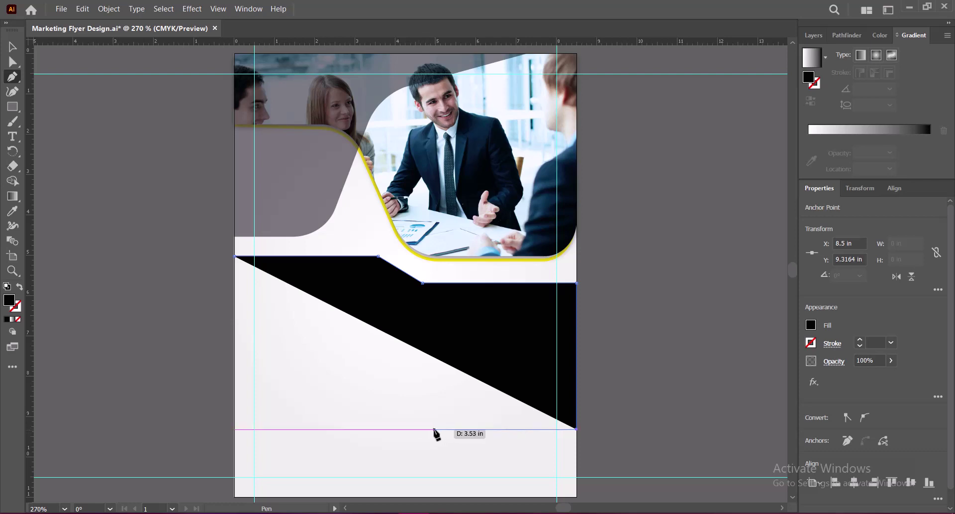
{"action": "left_click", "coordinate": [434, 429]}
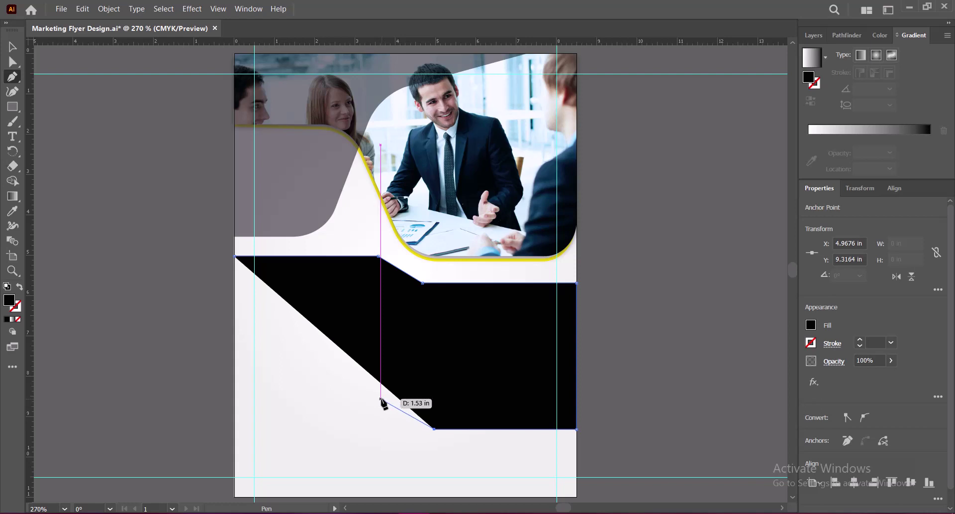
{"action": "left_click", "coordinate": [381, 398]}
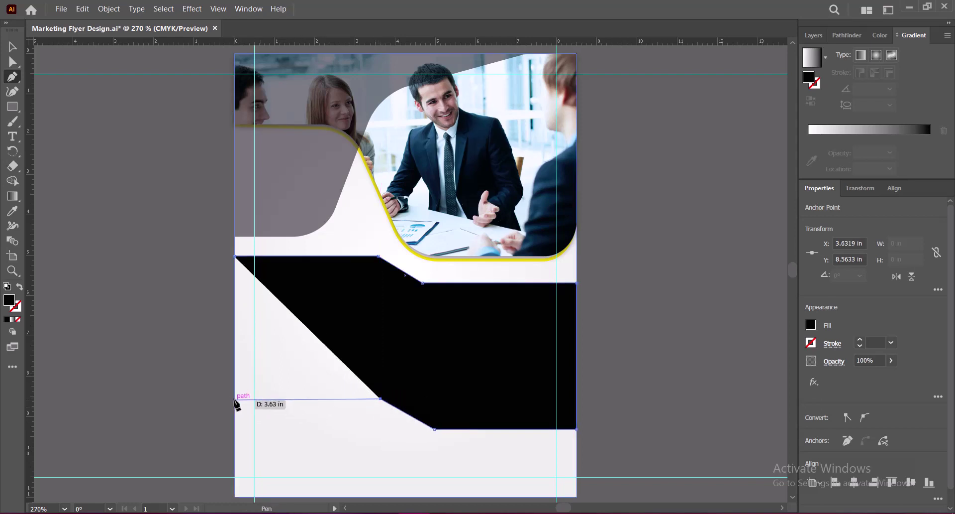
{"action": "left_click", "coordinate": [235, 399]}
{"action": "left_click", "coordinate": [235, 255]}
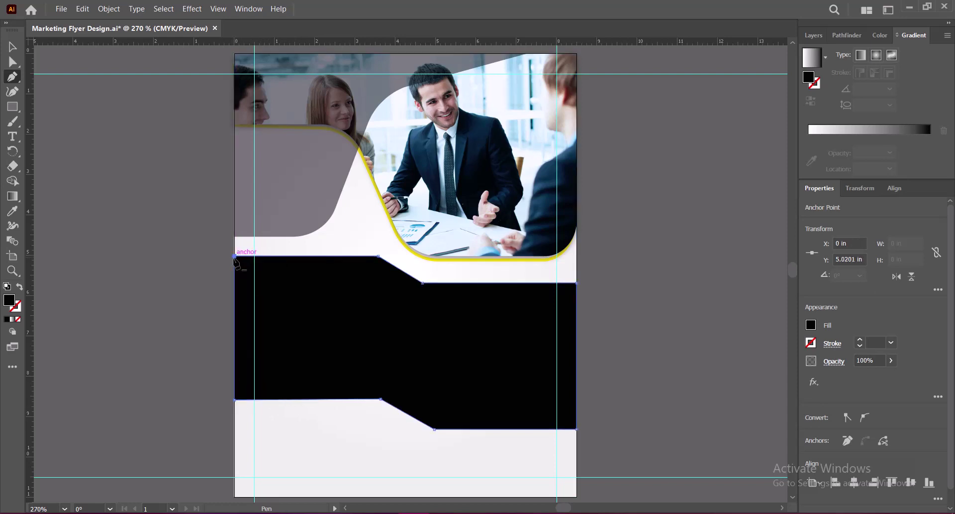
{"action": "left_click", "coordinate": [12, 62]}
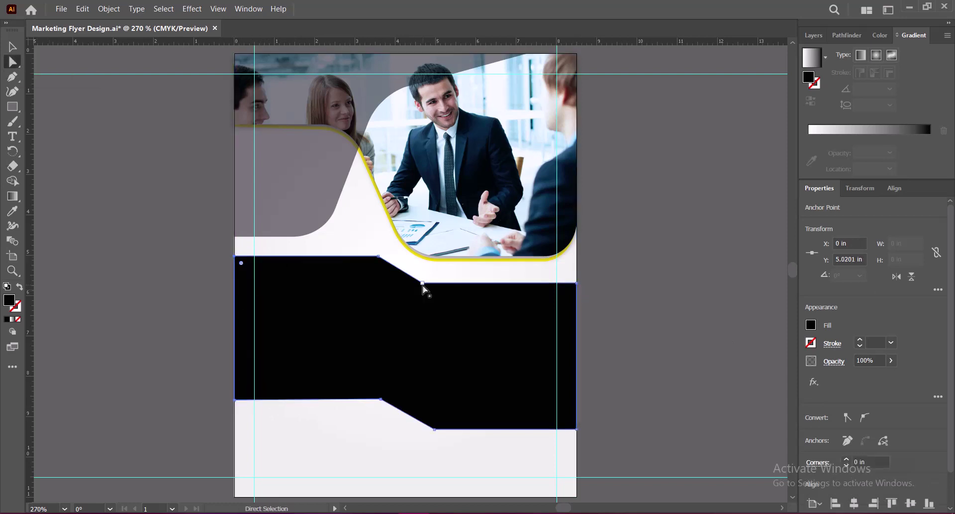
Round the corners of the band's top and bottom steps with live-corner widgets.
{"action": "left_click", "coordinate": [424, 282]}
{"action": "left_click", "coordinate": [398, 311]}
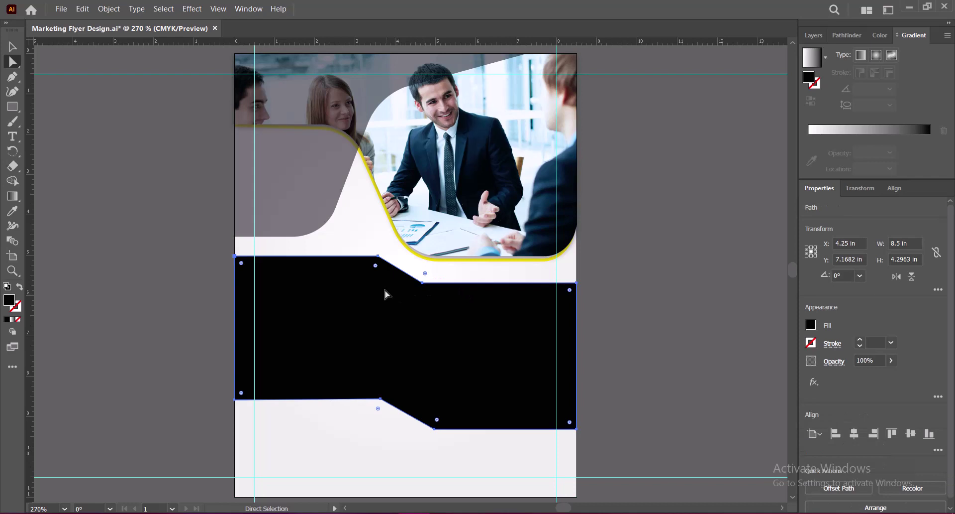
{"action": "left_click_drag", "start_coordinate": [375, 266], "coordinate": [401, 335]}
{"action": "left_click_drag", "start_coordinate": [424, 273], "coordinate": [442, 223]}
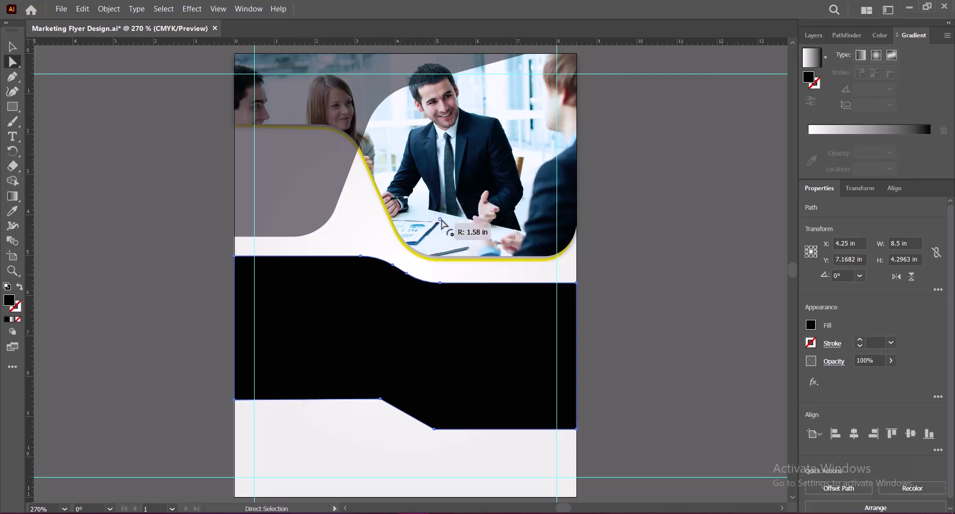
{"action": "left_click_drag", "start_coordinate": [442, 223], "coordinate": [441, 223]}
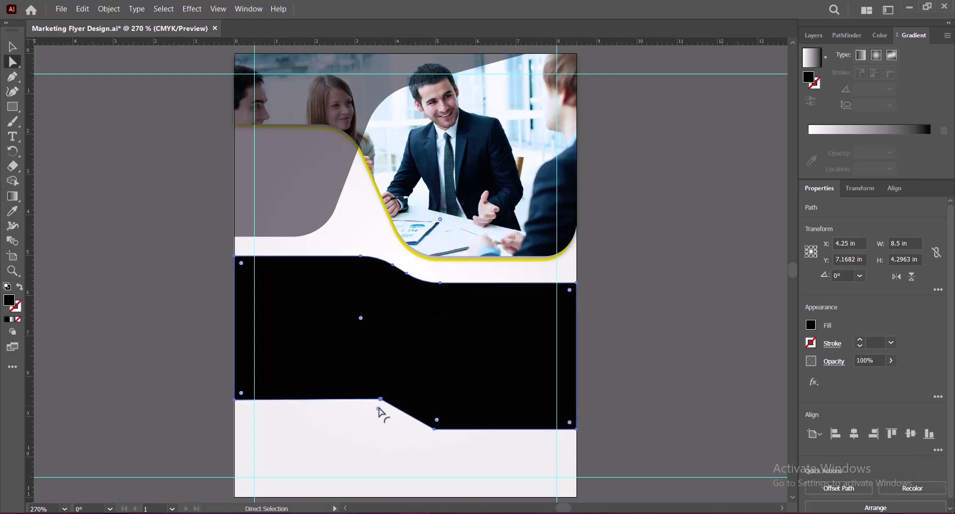
{"action": "left_click_drag", "start_coordinate": [378, 409], "coordinate": [379, 468]}
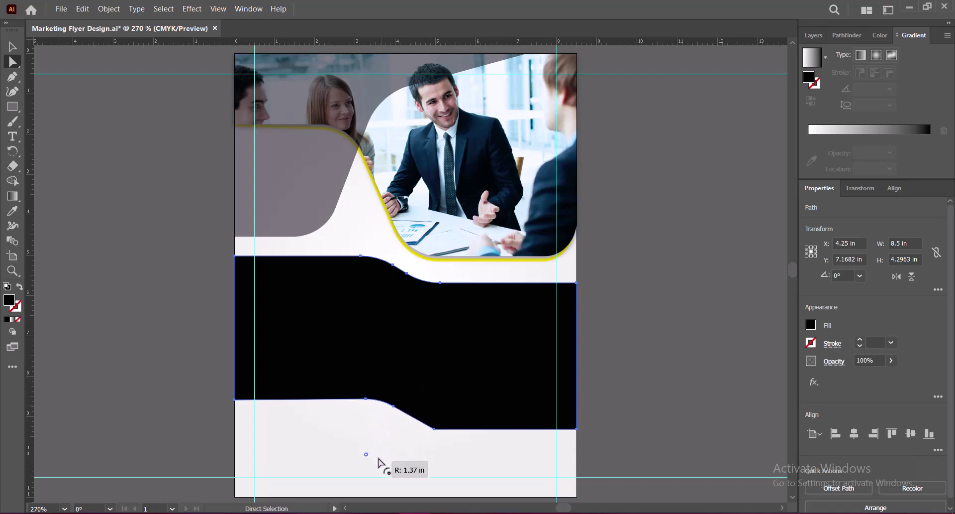
{"action": "left_click_drag", "start_coordinate": [380, 469], "coordinate": [380, 468]}
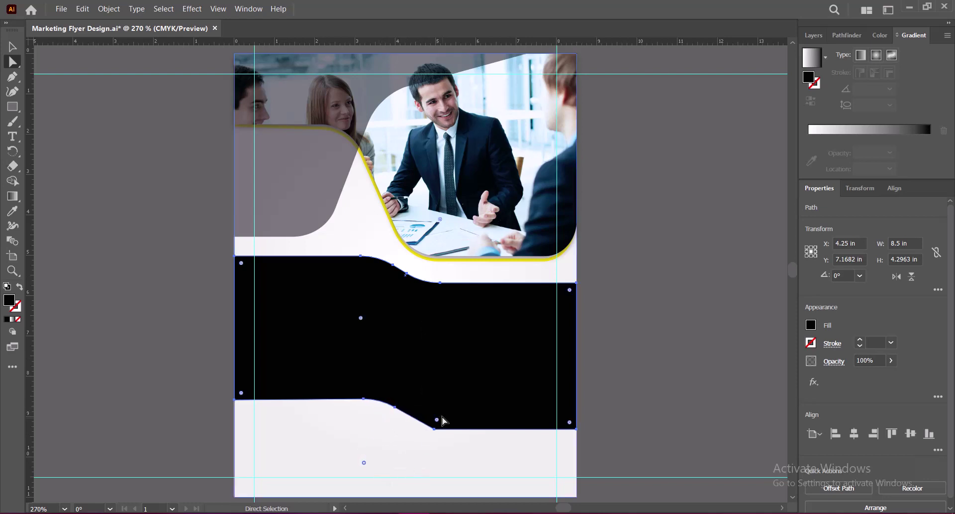
{"action": "left_click_drag", "start_coordinate": [437, 420], "coordinate": [435, 335]}
Increase the rounding on the band's curves after checking them deselected.
{"action": "key", "text": "v"}
{"action": "left_click", "coordinate": [672, 358]}
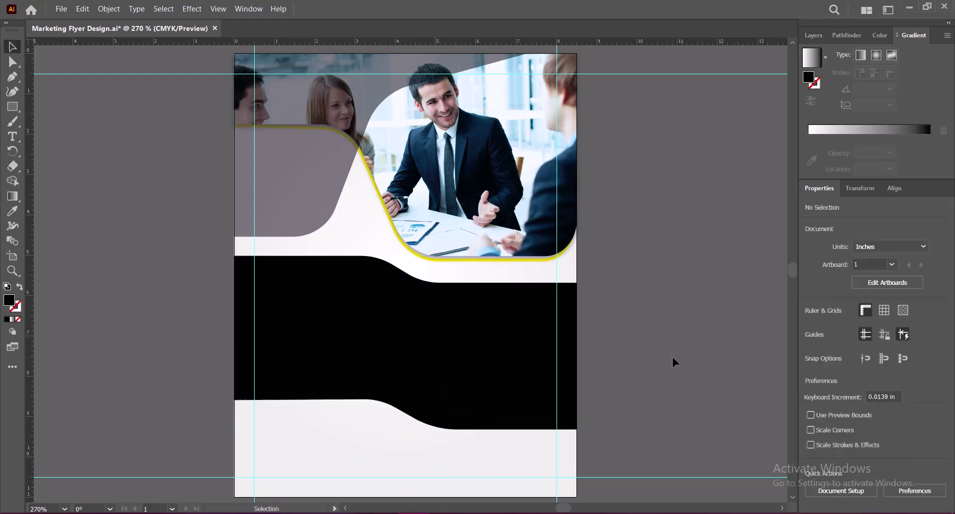
{"action": "key", "text": "a"}
{"action": "left_click", "coordinate": [388, 282]}
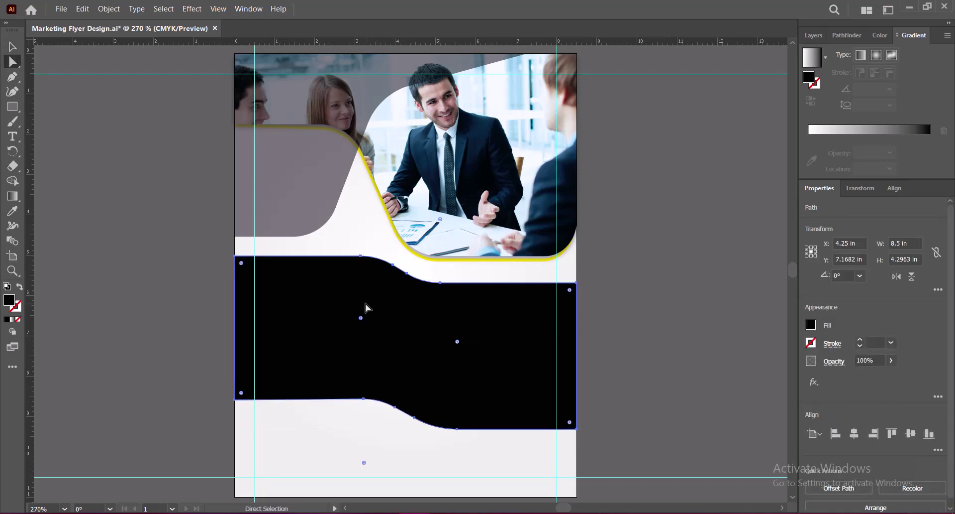
{"action": "left_click_drag", "start_coordinate": [361, 318], "coordinate": [359, 327]}
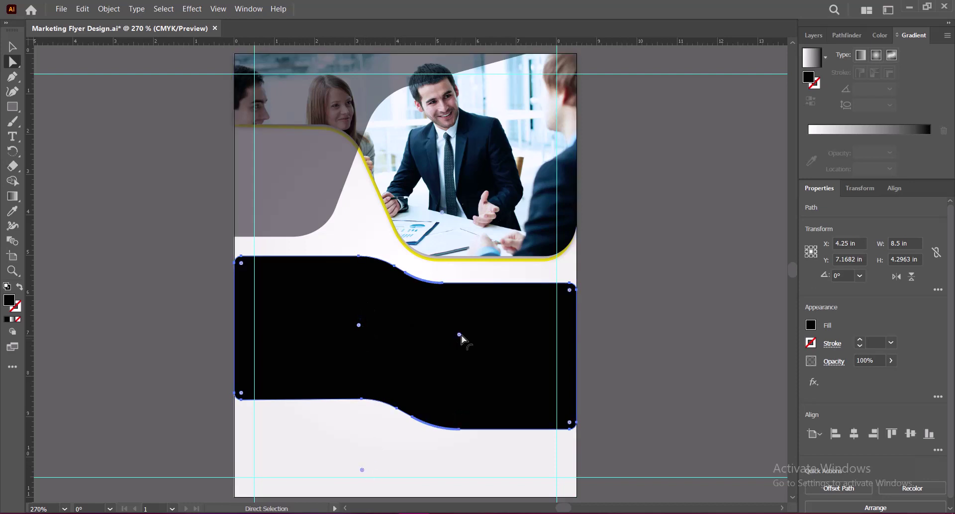
{"action": "left_click_drag", "start_coordinate": [458, 336], "coordinate": [458, 338]}
{"action": "key", "text": "v"}
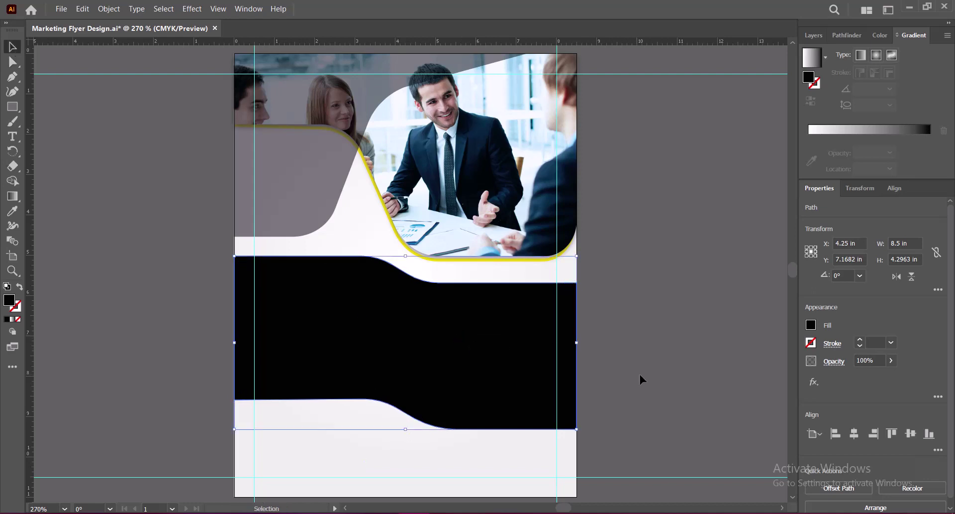
{"action": "left_click", "coordinate": [656, 377]}
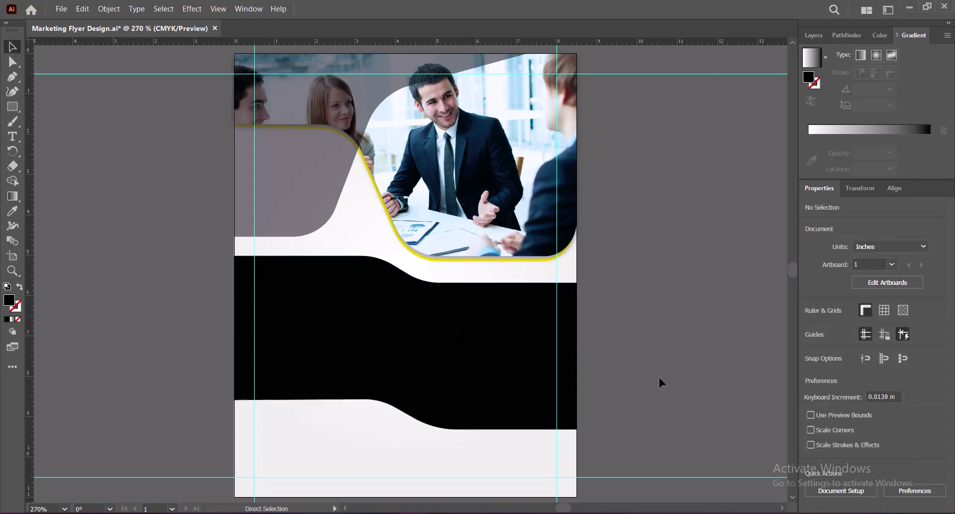
Save the flyer and give the wavy band a linear gradient fill.
{"action": "key", "text": "ctrl+s"}
{"action": "left_click", "coordinate": [458, 358]}
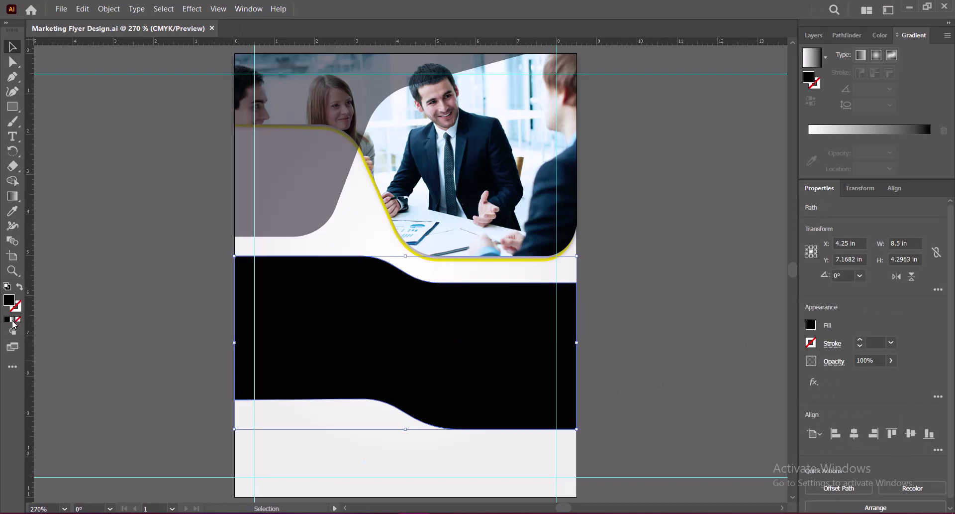
{"action": "left_click", "coordinate": [12, 319]}
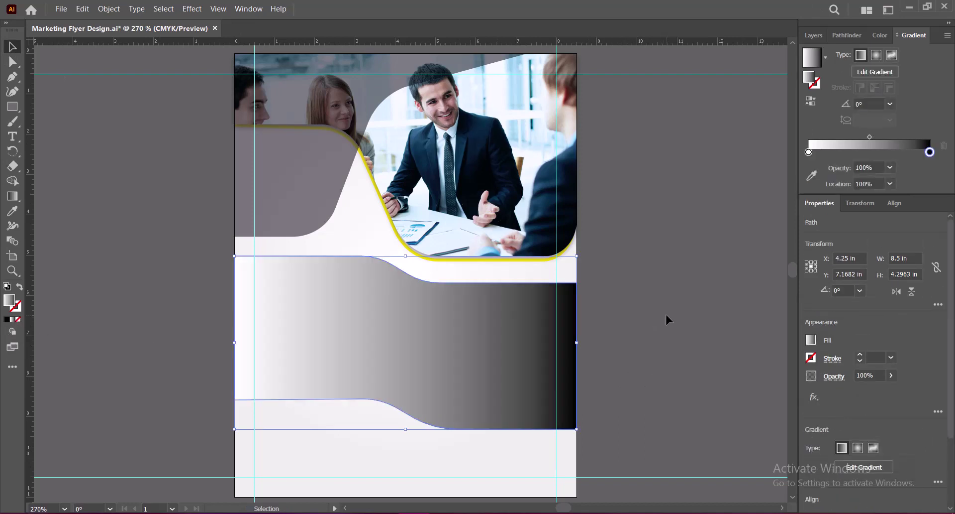
Set the left gradient stop to grey and shift the gradient midpoint slightly left.
{"action": "double_click", "coordinate": [929, 152]}
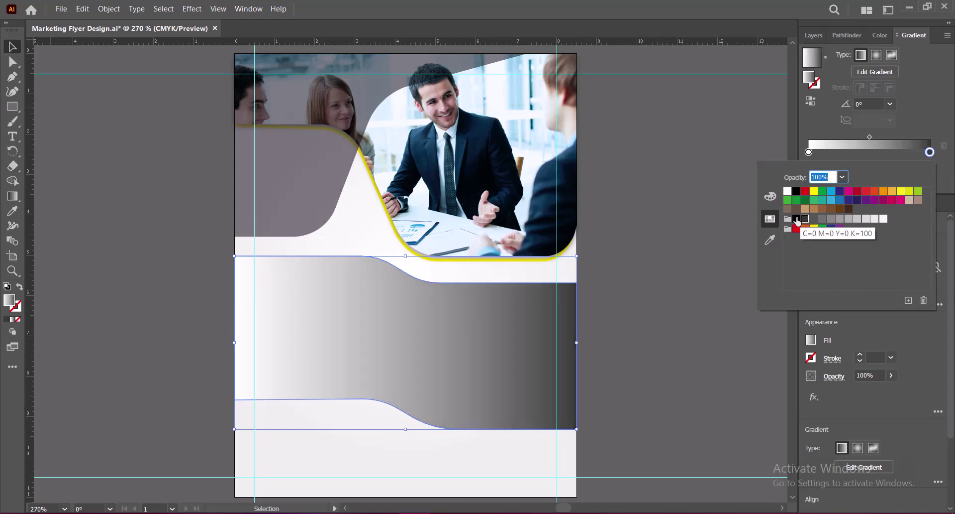
{"action": "left_click", "coordinate": [809, 152]}
{"action": "left_click", "coordinate": [805, 219]}
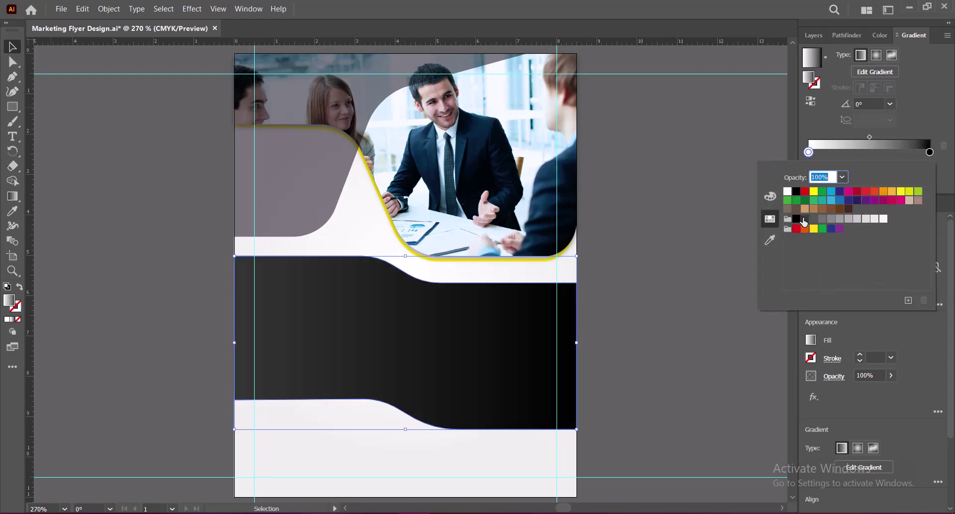
{"action": "left_click", "coordinate": [814, 219]}
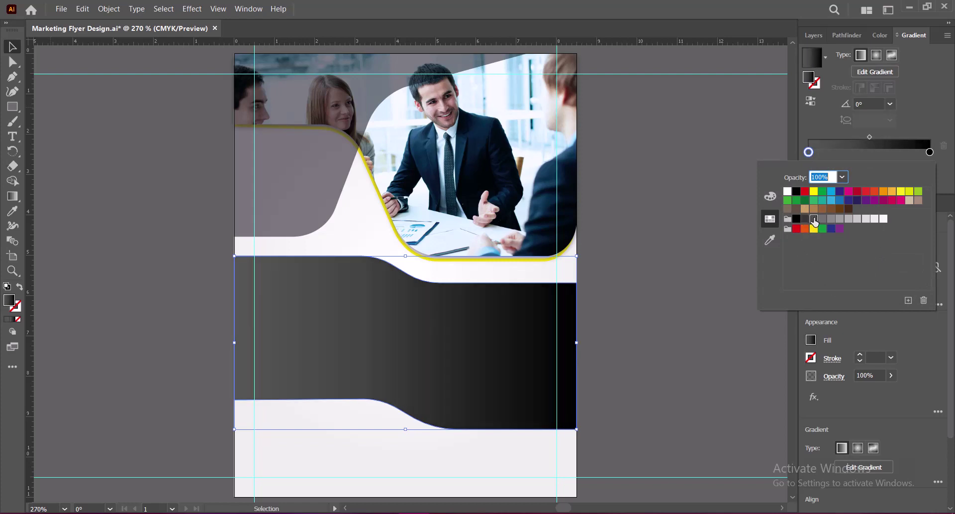
{"action": "left_click", "coordinate": [924, 117]}
{"action": "left_click_drag", "start_coordinate": [870, 136], "coordinate": [859, 136]}
{"action": "left_click", "coordinate": [693, 268]}
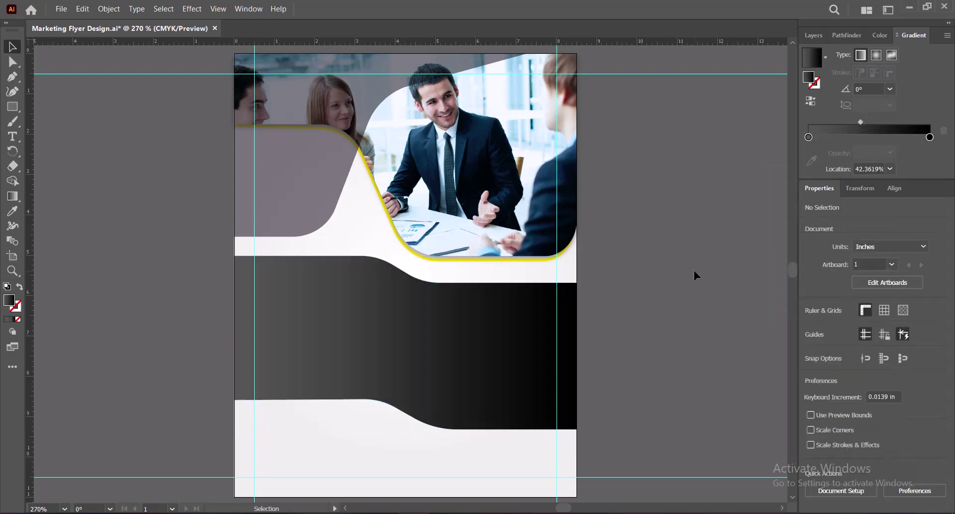
{"action": "left_click", "coordinate": [440, 344]}
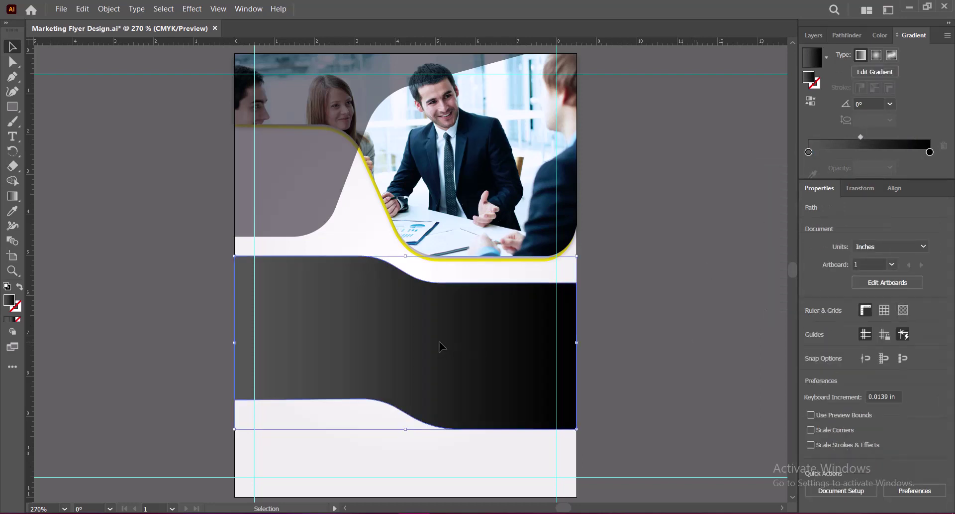
{"action": "left_click_drag", "start_coordinate": [405, 254], "coordinate": [406, 255]}
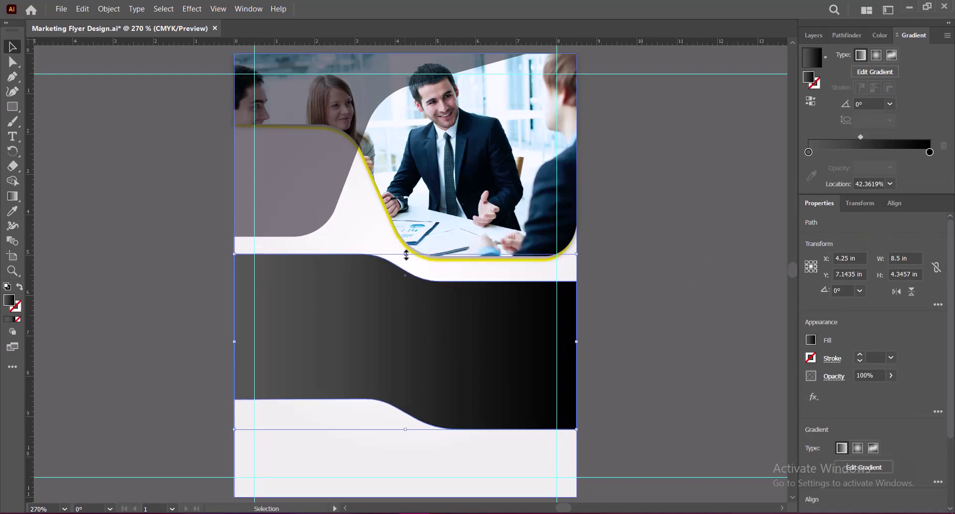
{"action": "left_click_drag", "start_coordinate": [405, 430], "coordinate": [406, 443]}
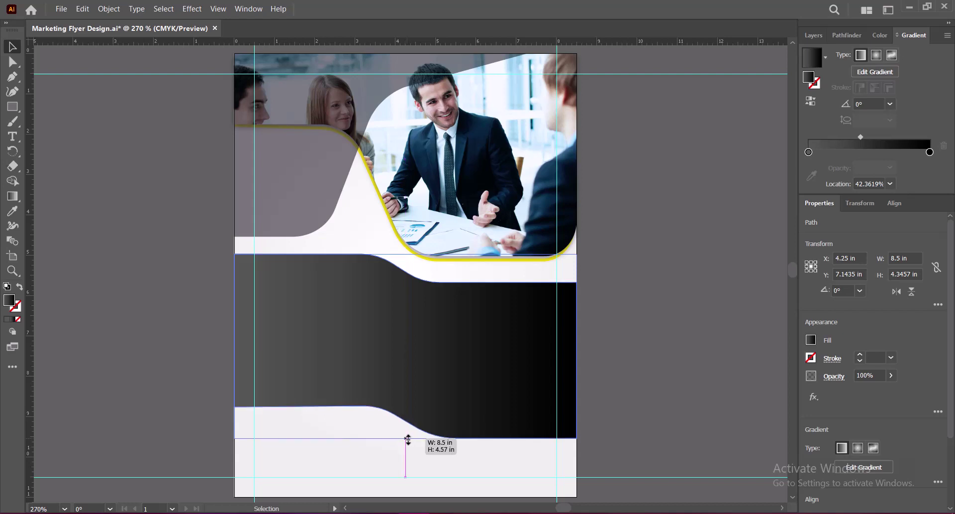
{"action": "left_click_drag", "start_coordinate": [406, 442], "coordinate": [408, 441]}
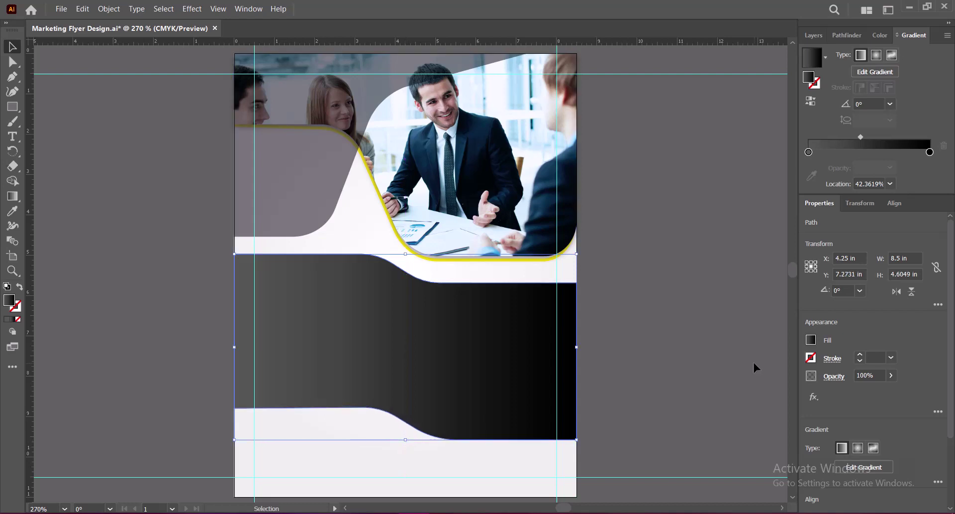
{"action": "left_click", "coordinate": [646, 337]}
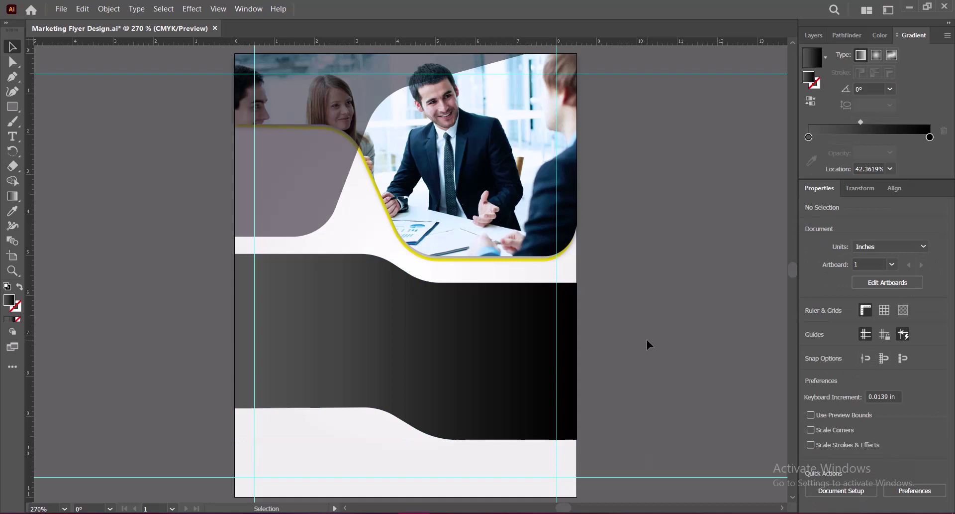
{"action": "left_click", "coordinate": [506, 345]}
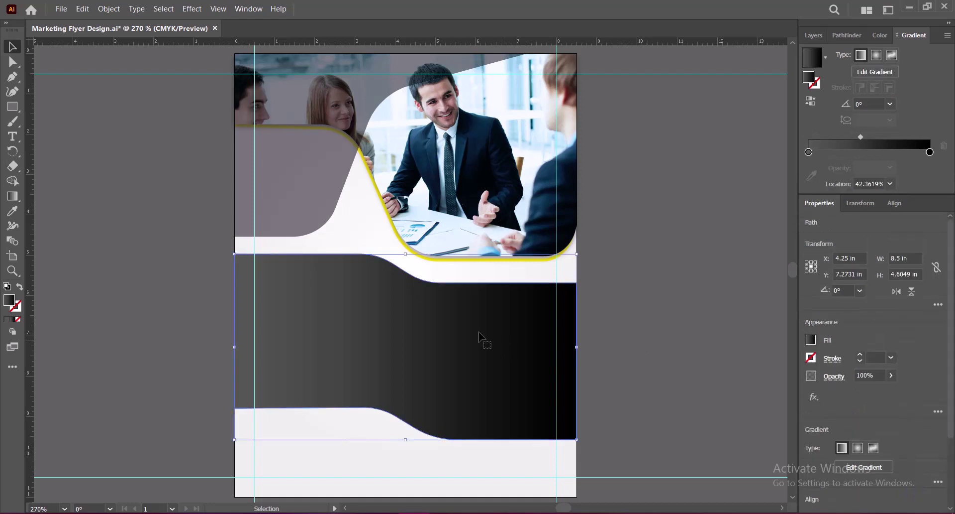
{"action": "left_click", "coordinate": [637, 286]}
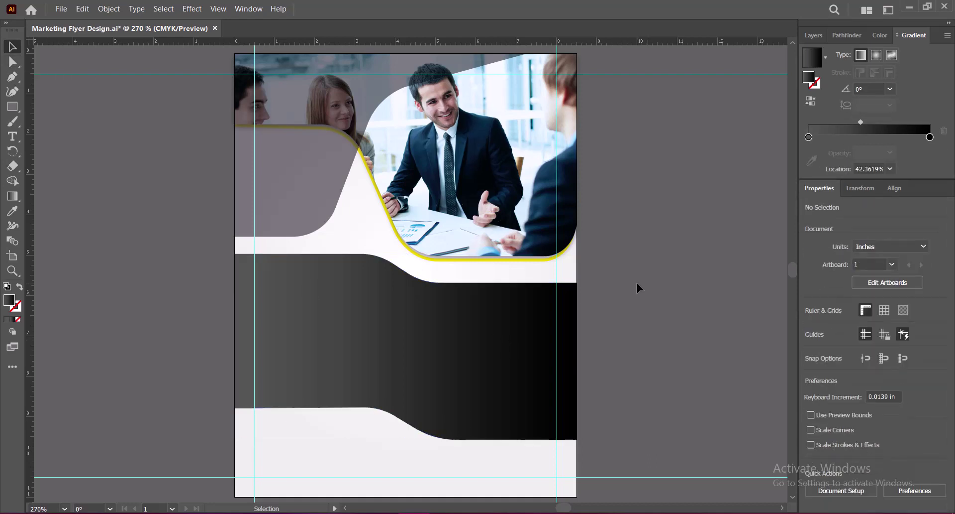
{"action": "left_click", "coordinate": [403, 315]}
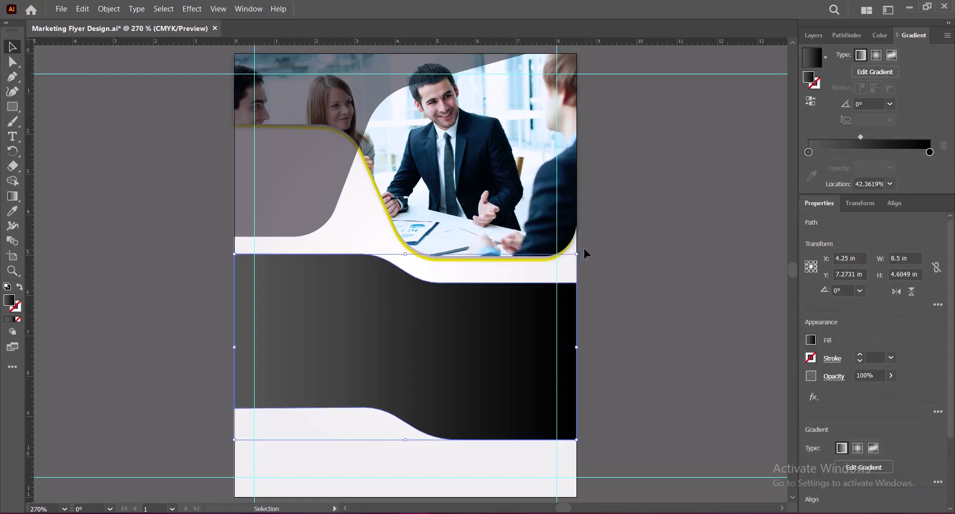
Rotate the band a few degrees and move its four corner anchors back onto the page edges.
{"action": "left_click_drag", "start_coordinate": [577, 443], "coordinate": [547, 449]}
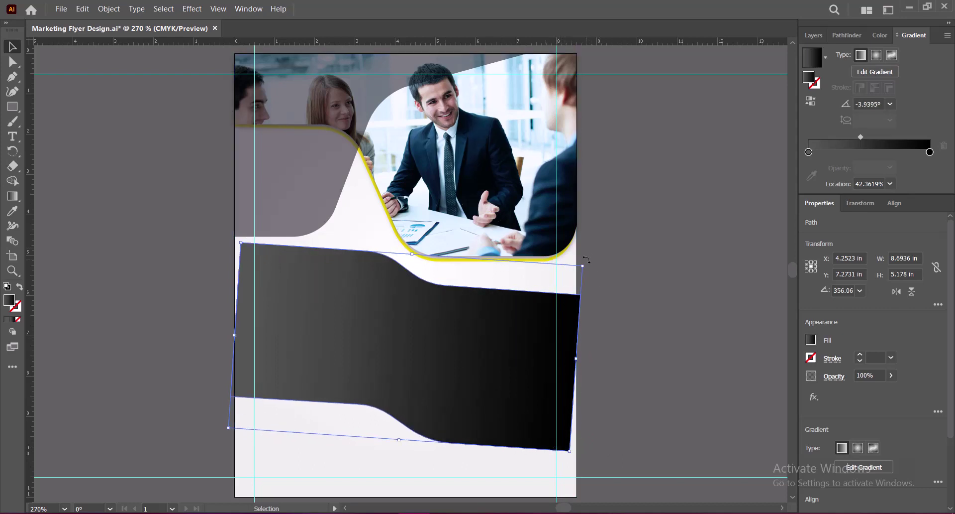
{"action": "left_click_drag", "start_coordinate": [586, 259], "coordinate": [592, 252]}
{"action": "key", "text": "a"}
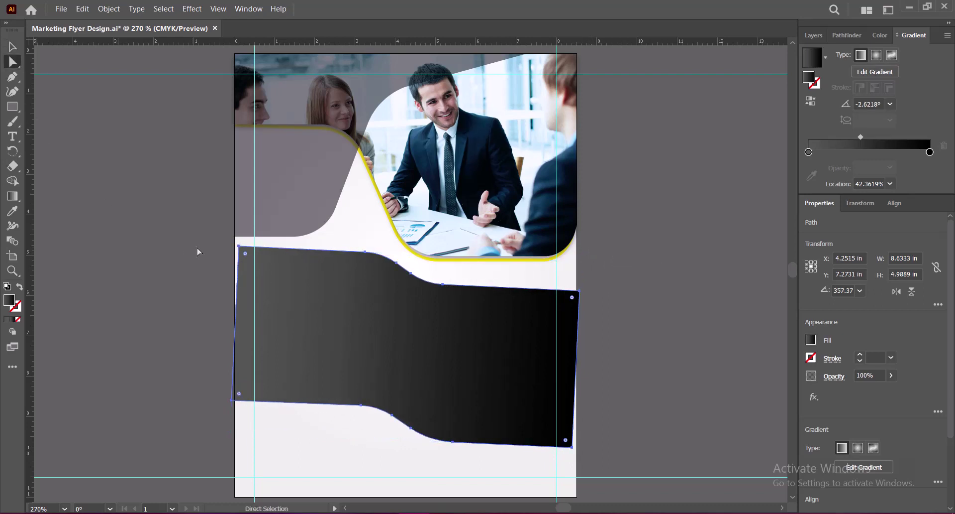
{"action": "left_click", "coordinate": [238, 246]}
{"action": "left_click_drag", "start_coordinate": [239, 246], "coordinate": [235, 245]}
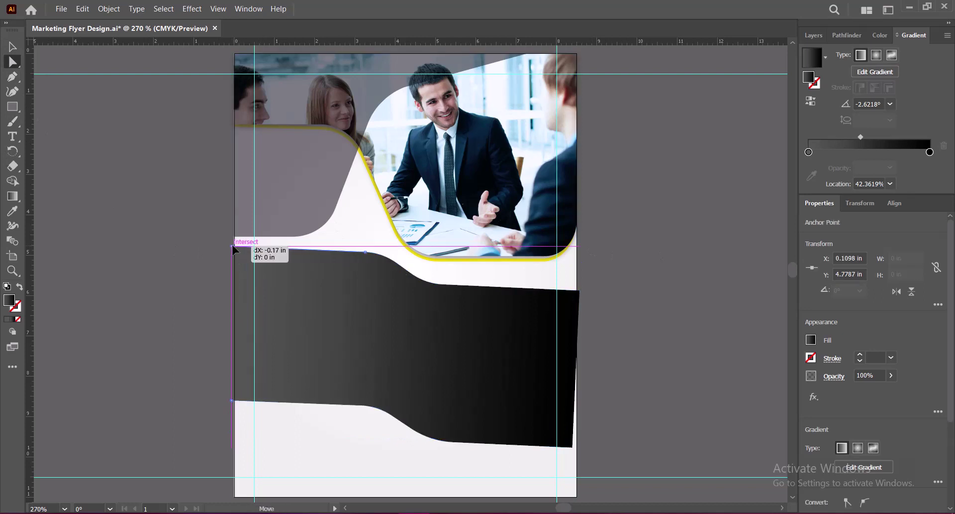
{"action": "left_click_drag", "start_coordinate": [232, 400], "coordinate": [235, 400]}
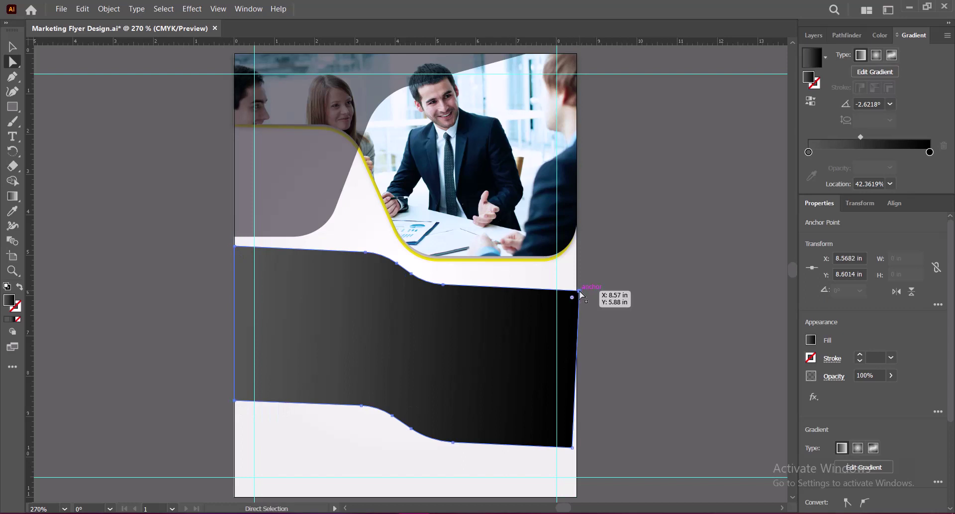
{"action": "left_click_drag", "start_coordinate": [579, 290], "coordinate": [576, 290]}
{"action": "left_click_drag", "start_coordinate": [572, 447], "coordinate": [577, 446]}
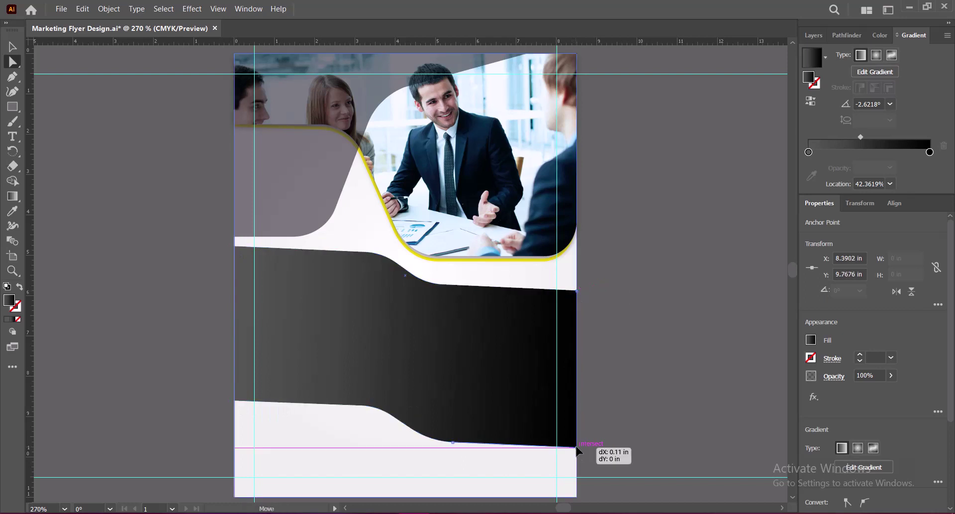
{"action": "left_click", "coordinate": [640, 434]}
Save the flyer and start an Outer Glow effect on the dark wavy band.
{"action": "key", "text": "v"}
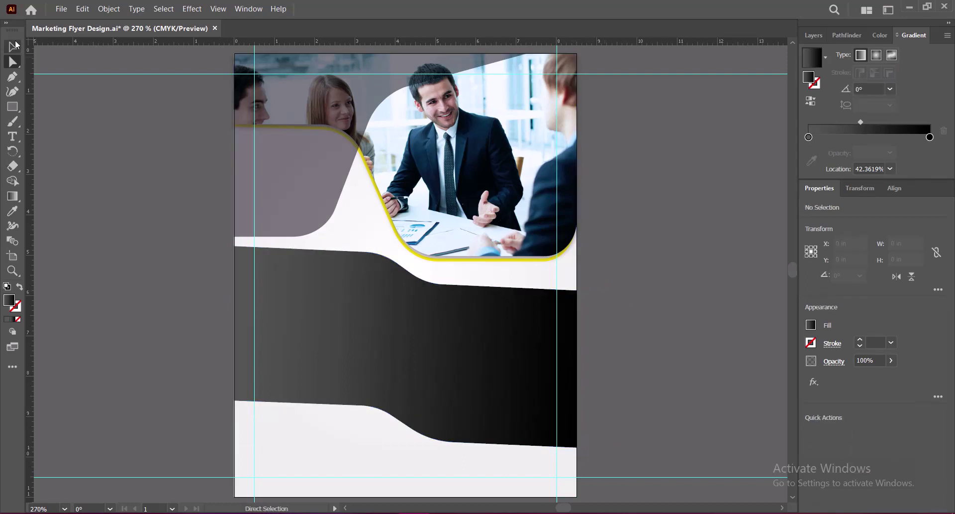
{"action": "key", "text": "ctrl+s"}
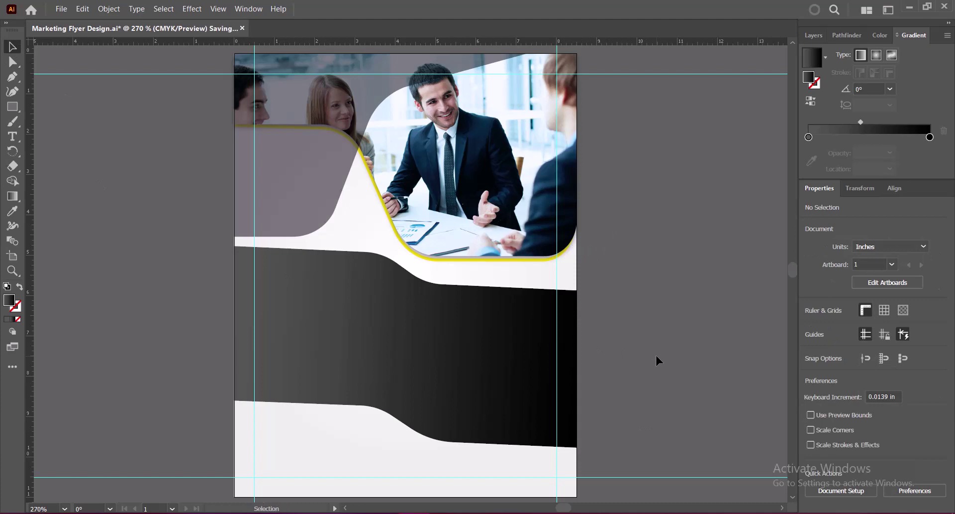
{"action": "left_click", "coordinate": [342, 299]}
{"action": "left_click", "coordinate": [192, 9]}
{"action": "mouse_move", "coordinate": [207, 169]}
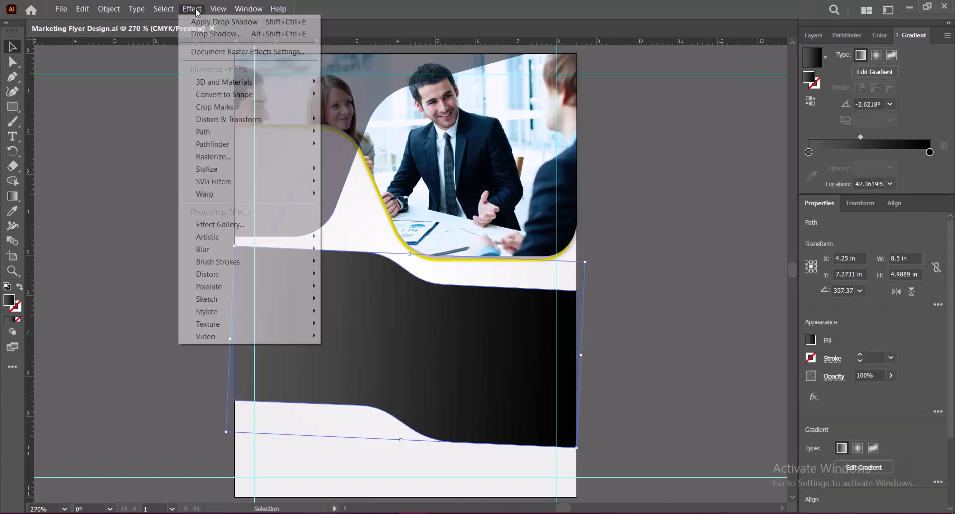
{"action": "left_click", "coordinate": [361, 207]}
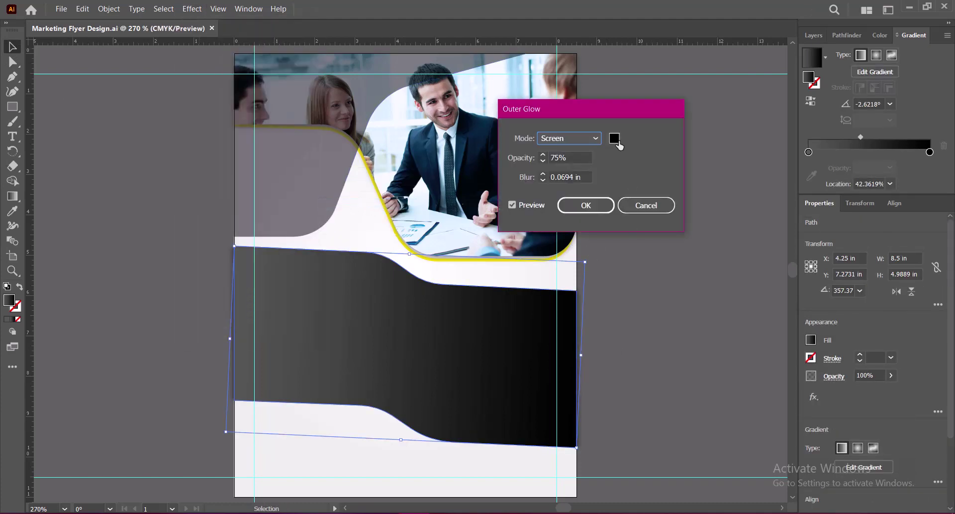
Try a yellow Hard Light outer glow with 0.03 in blur, then discard it.
{"action": "left_click", "coordinate": [615, 139]}
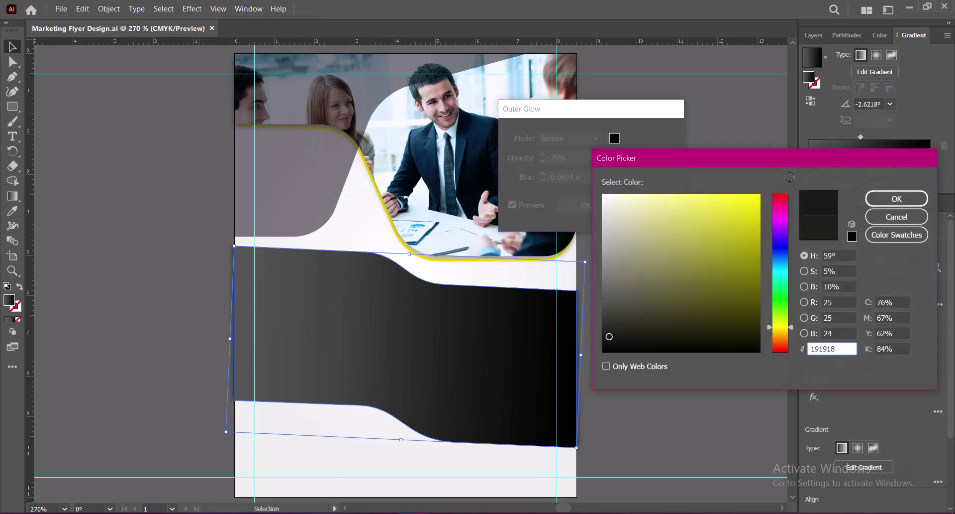
{"action": "left_click", "coordinate": [876, 196]}
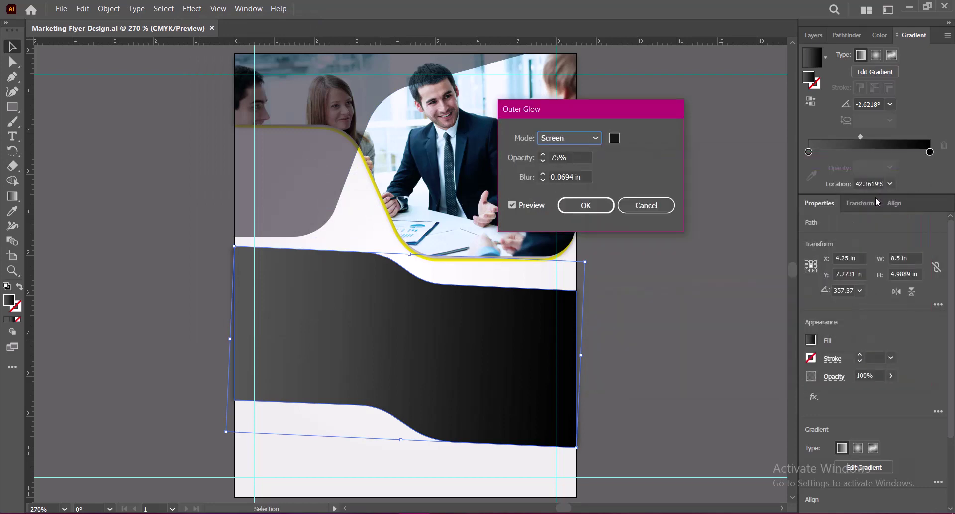
{"action": "double_click", "coordinate": [574, 176]}
{"action": "type", "text": "0.03"}
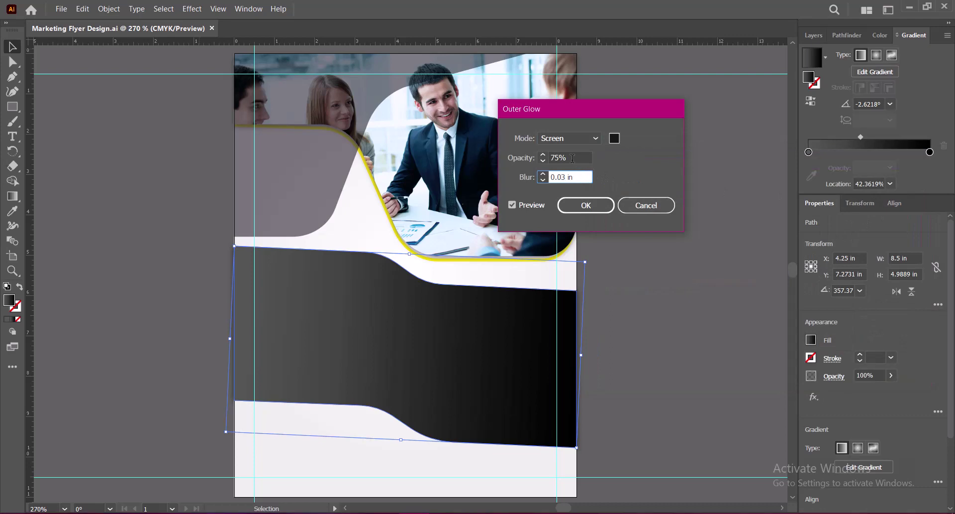
{"action": "left_click", "coordinate": [582, 157]}
{"action": "left_click", "coordinate": [615, 139]}
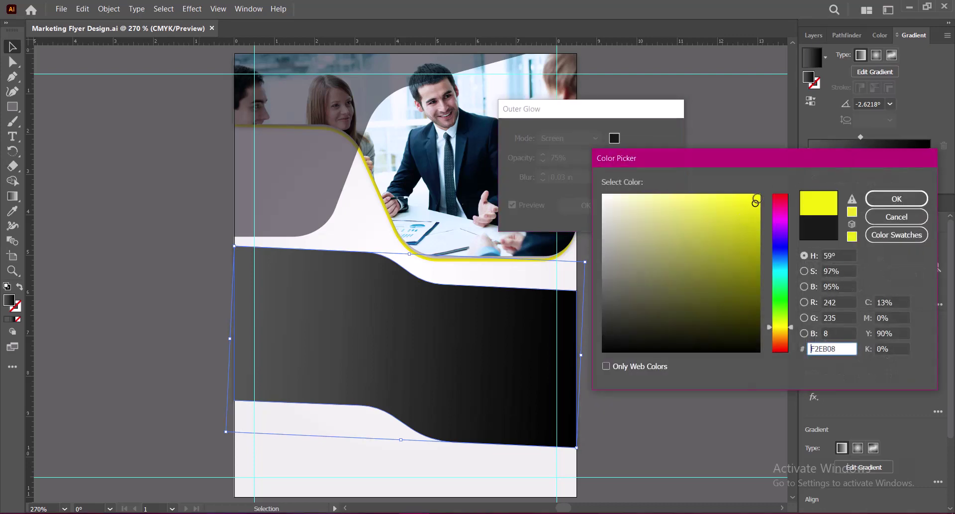
{"action": "left_click", "coordinate": [894, 198]}
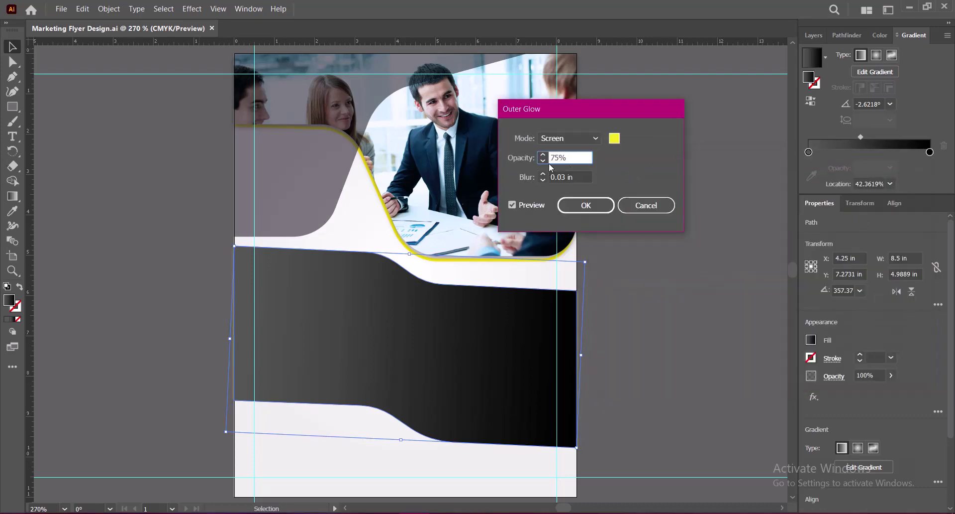
{"action": "left_click", "coordinate": [569, 138]}
{"action": "left_click", "coordinate": [575, 226]}
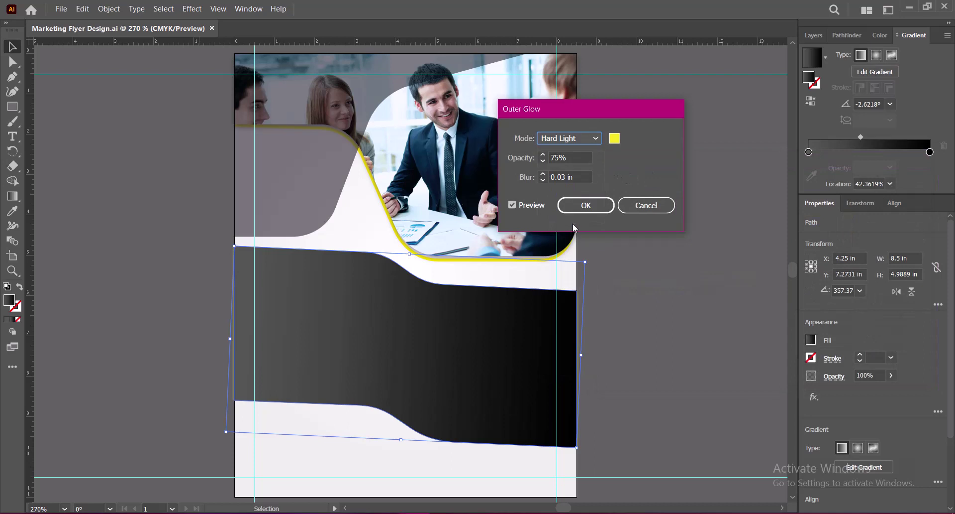
{"action": "left_click", "coordinate": [634, 205]}
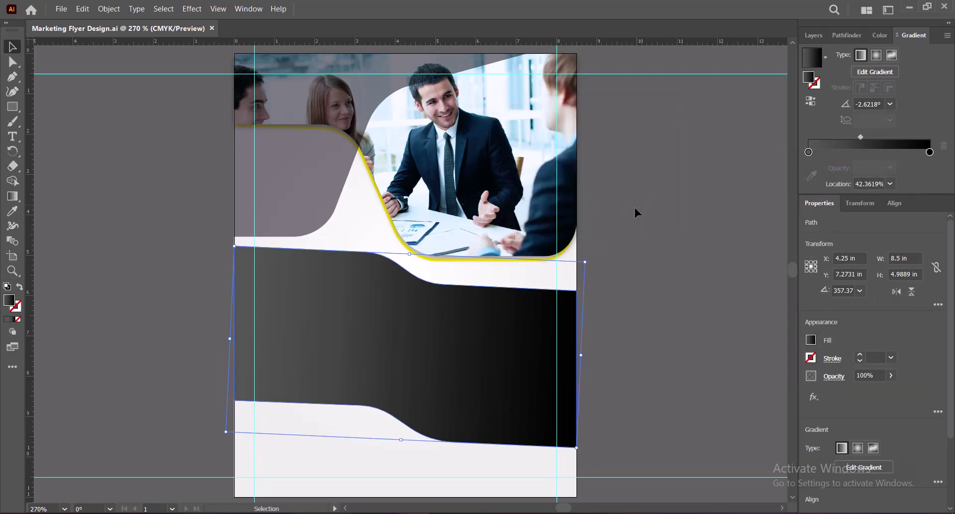
Select the dark wavy band and nudge it slightly downward.
{"action": "left_click", "coordinate": [635, 244]}
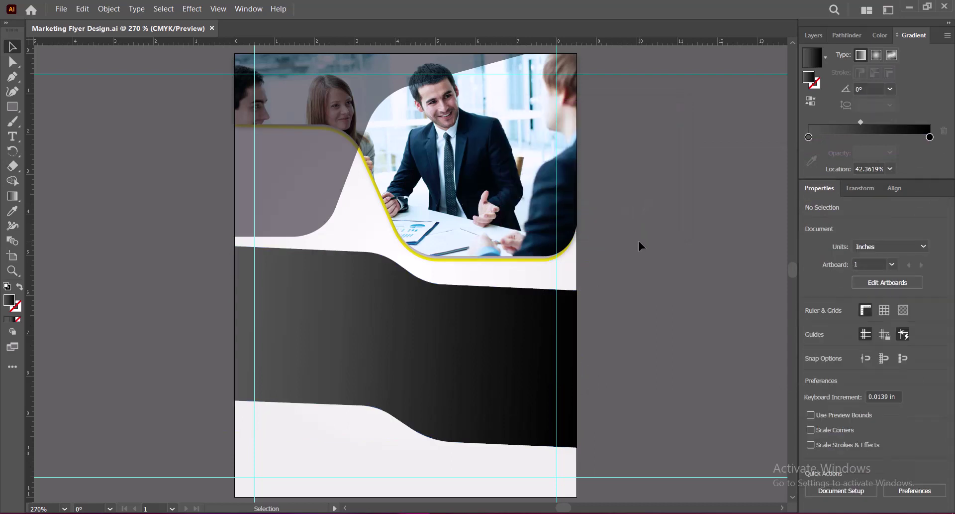
{"action": "left_click", "coordinate": [398, 347]}
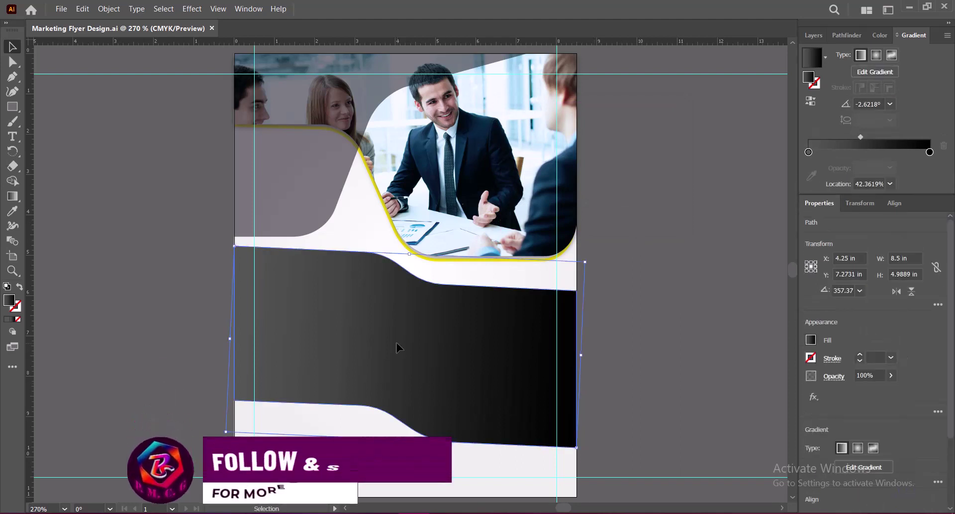
{"action": "left_click_drag", "start_coordinate": [397, 342], "coordinate": [394, 348]}
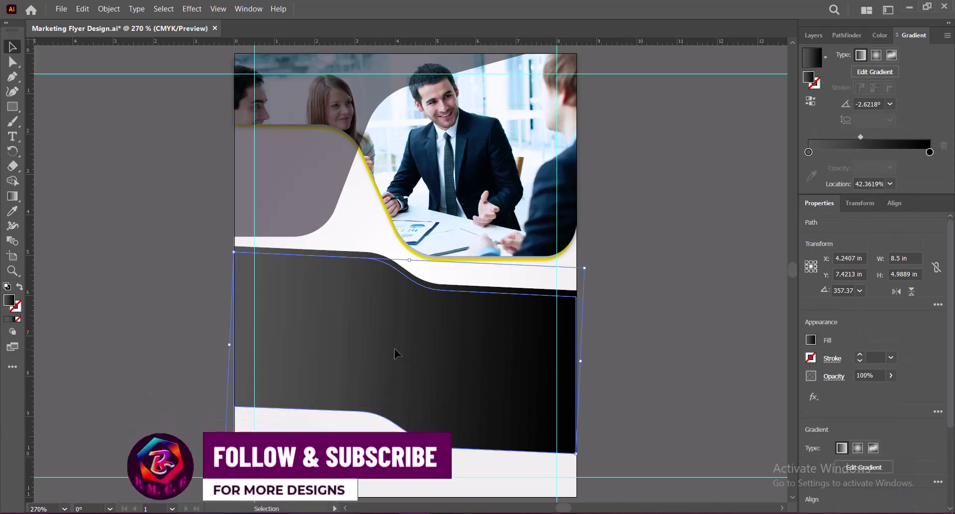
Give the dark band a 3 pt yellow stroke.
{"action": "left_click", "coordinate": [811, 357]}
{"action": "left_click", "coordinate": [718, 401]}
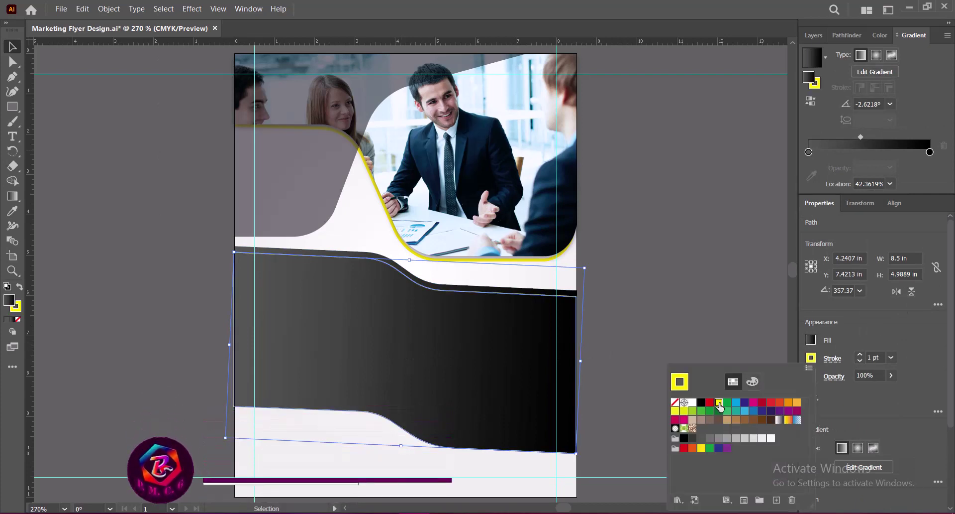
{"action": "left_click", "coordinate": [860, 355]}
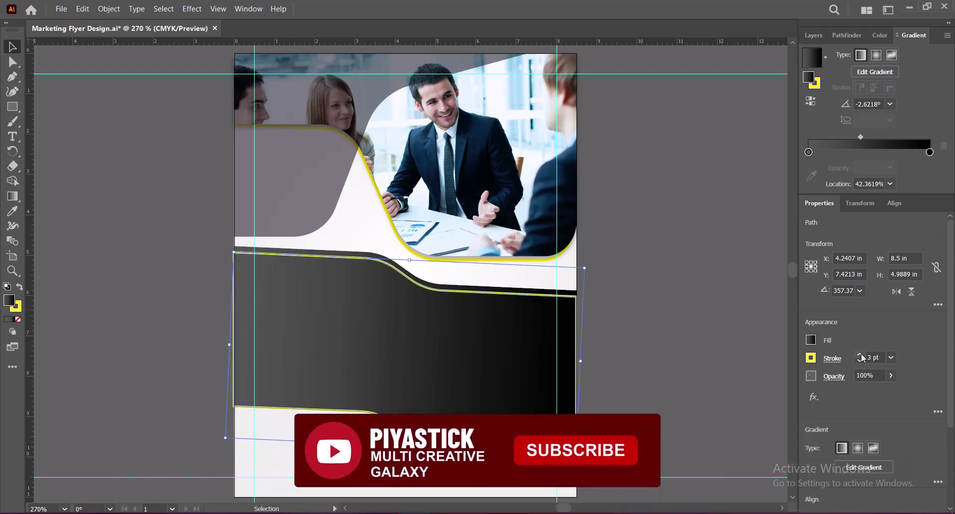
{"action": "left_click", "coordinate": [860, 355]}
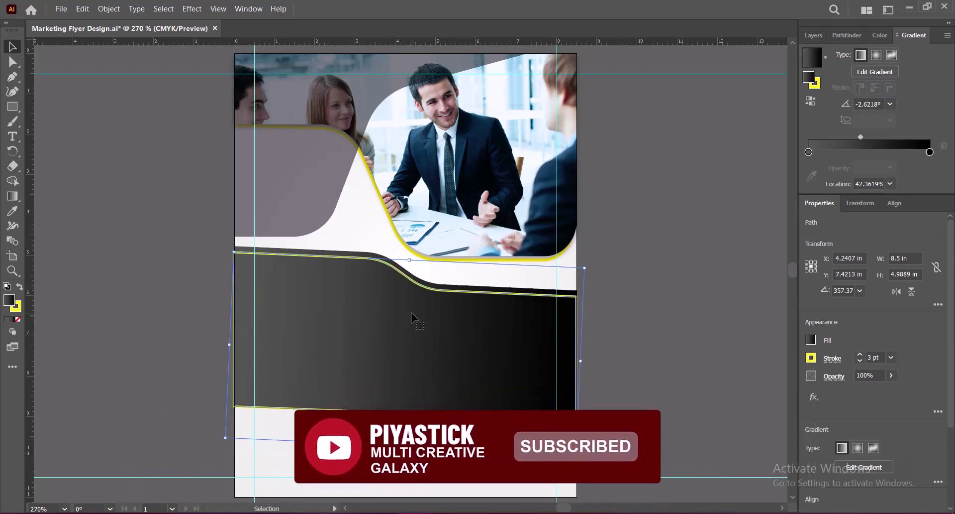
{"action": "mouse_move", "coordinate": [409, 259]}
{"action": "left_mouse_down"}
{"action": "mouse_move", "coordinate": [410, 250]}
{"action": "mouse_move", "coordinate": [409, 260]}
{"action": "left_mouse_up"}
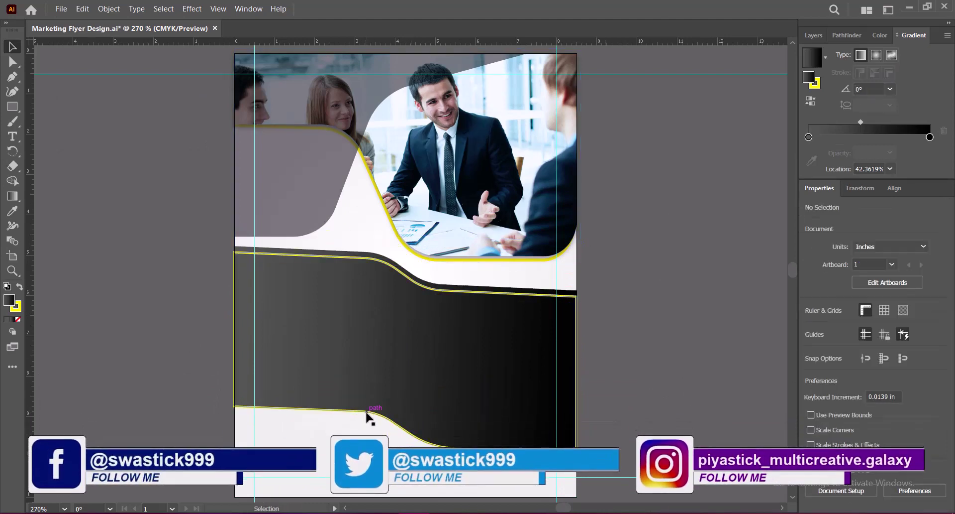
Set the shape's fill to None and resize its top and bottom edges around the band.
{"action": "left_click_drag", "start_coordinate": [409, 259], "coordinate": [412, 236]}
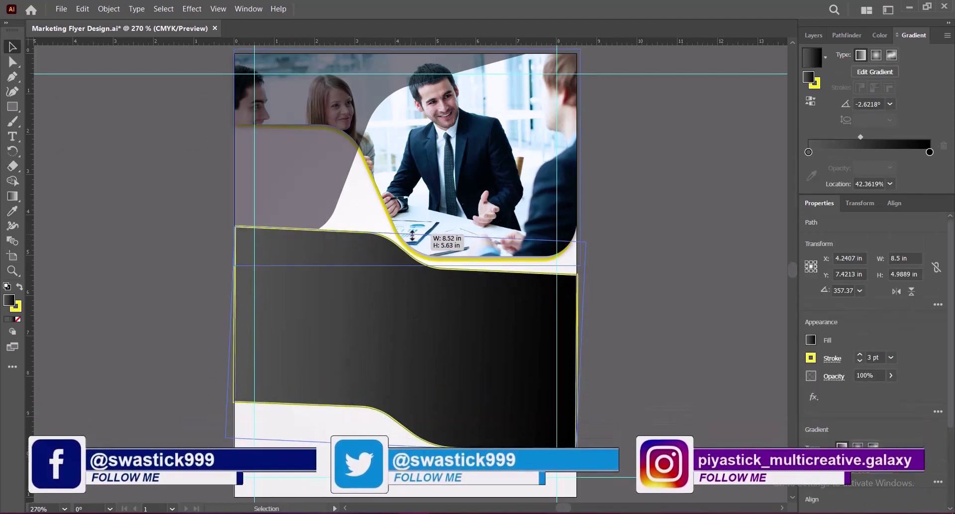
{"action": "left_click", "coordinate": [811, 340]}
{"action": "left_click", "coordinate": [676, 383]}
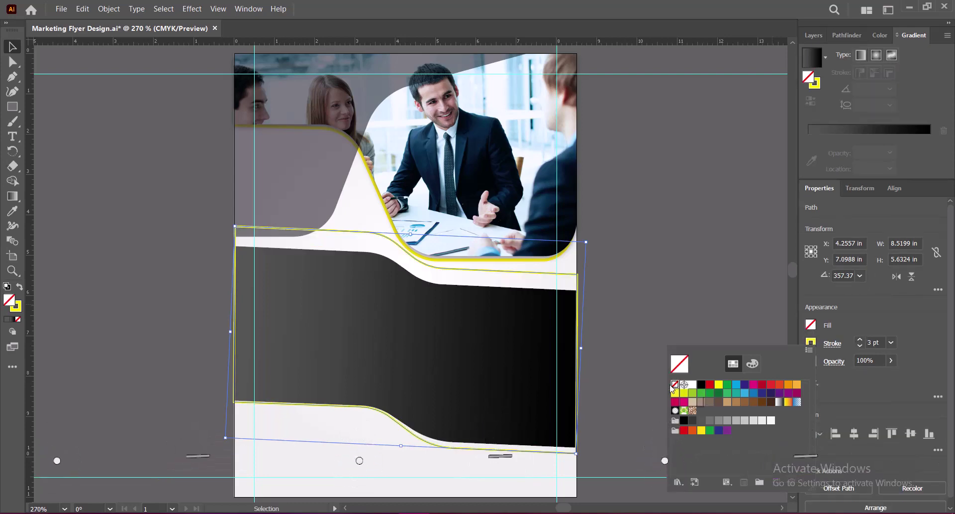
{"action": "left_click_drag", "start_coordinate": [410, 233], "coordinate": [410, 251]}
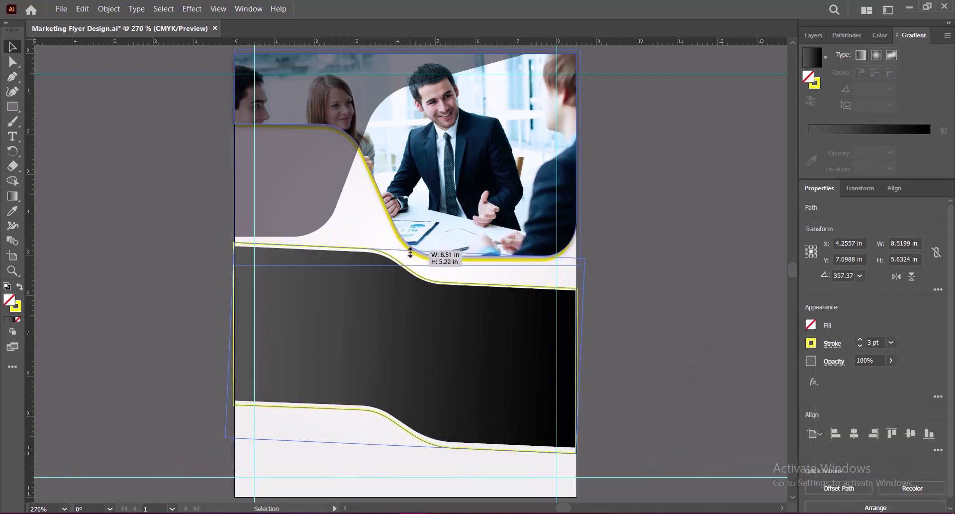
{"action": "left_click_drag", "start_coordinate": [401, 446], "coordinate": [403, 442]}
With Direct Selection, pull the outline's corner anchors flush to the page edges.
{"action": "key", "text": "a"}
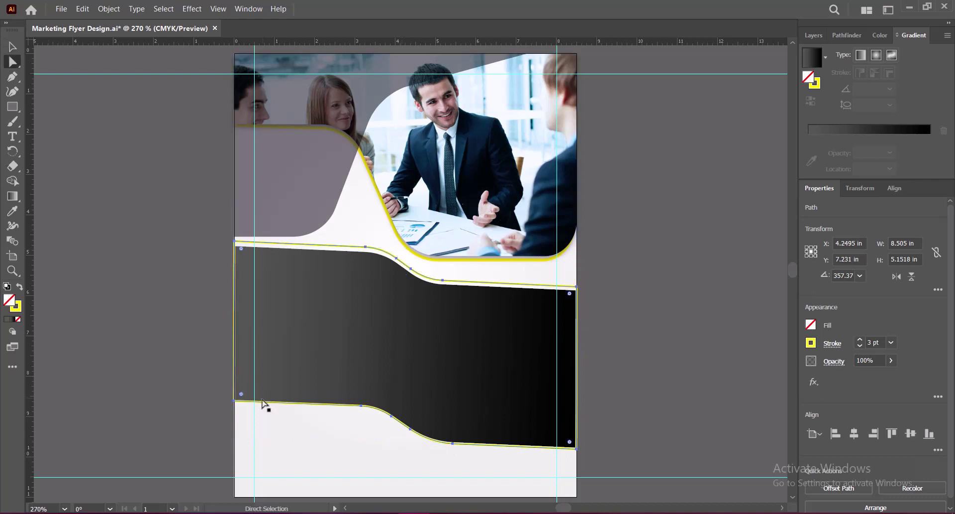
{"action": "left_click_drag", "start_coordinate": [234, 401], "coordinate": [237, 401]}
{"action": "left_click_drag", "start_coordinate": [235, 242], "coordinate": [237, 246]}
{"action": "left_click_drag", "start_coordinate": [577, 288], "coordinate": [576, 290]}
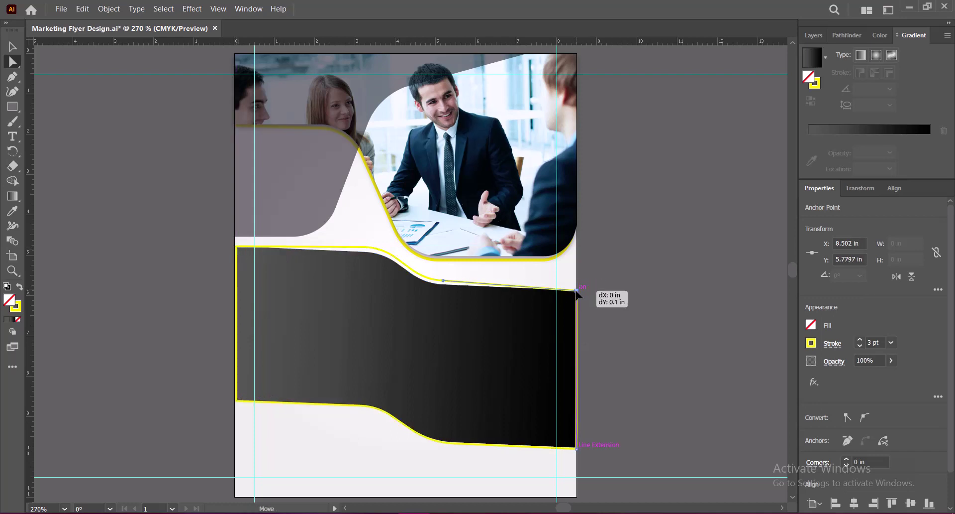
Bring the dark gradient band to the front and nudge it up one step.
{"action": "key", "text": "v"}
{"action": "left_click", "coordinate": [372, 330]}
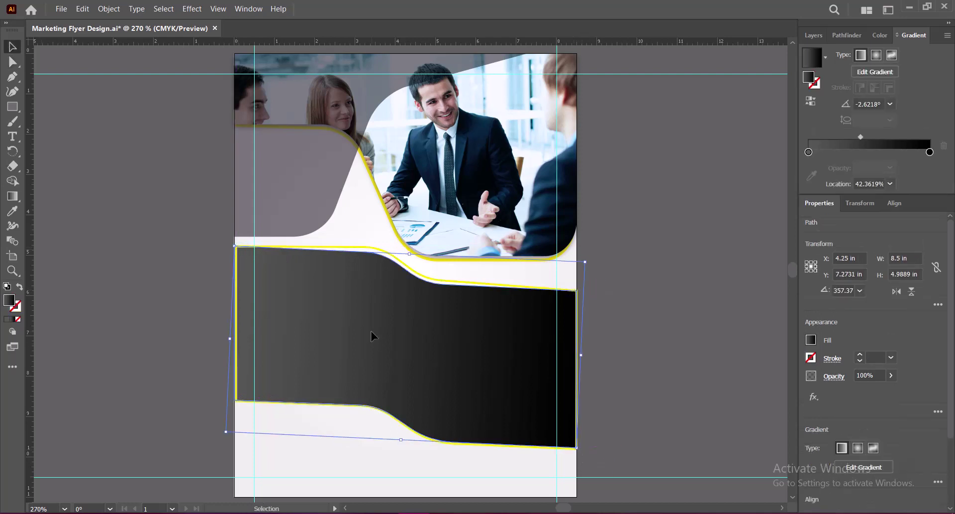
{"action": "right_click", "coordinate": [466, 373]}
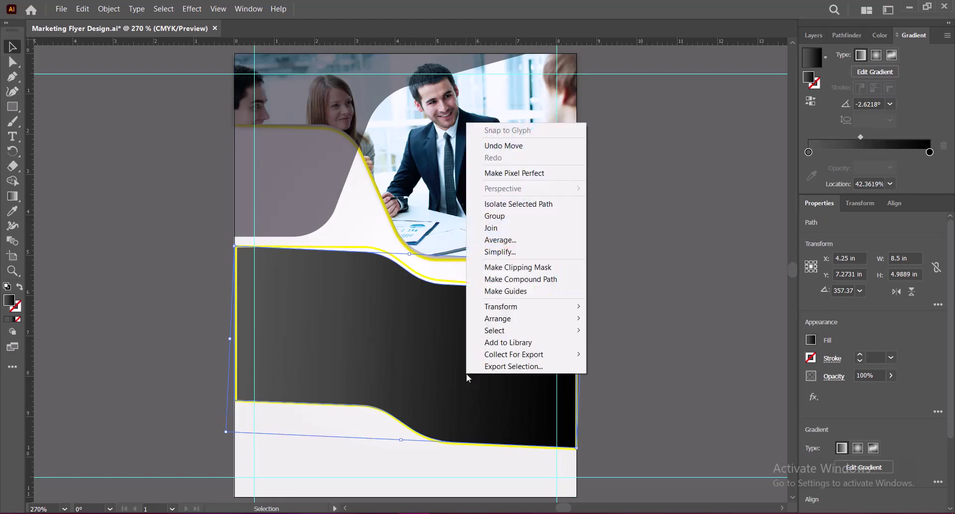
{"action": "left_click", "coordinate": [612, 321]}
{"action": "left_click", "coordinate": [655, 336]}
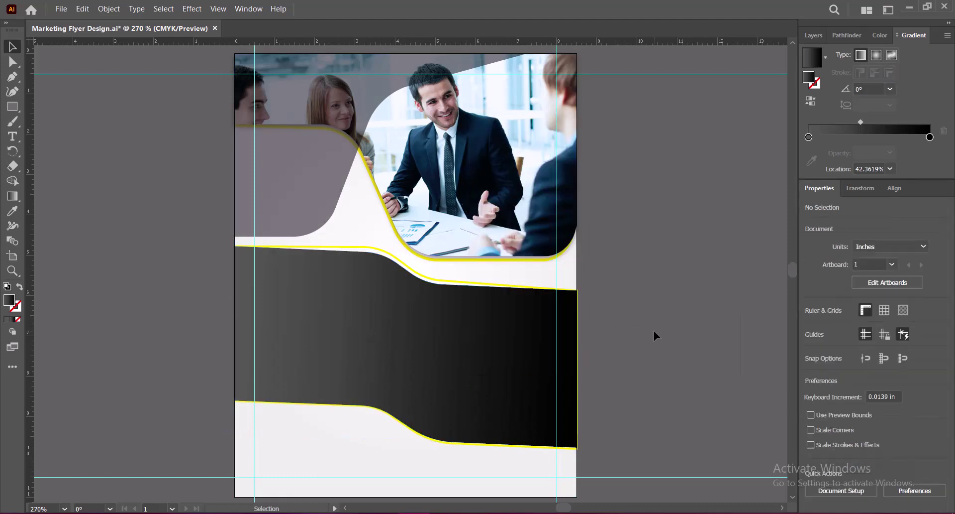
{"action": "left_click", "coordinate": [437, 415]}
{"action": "key", "text": "Up"}
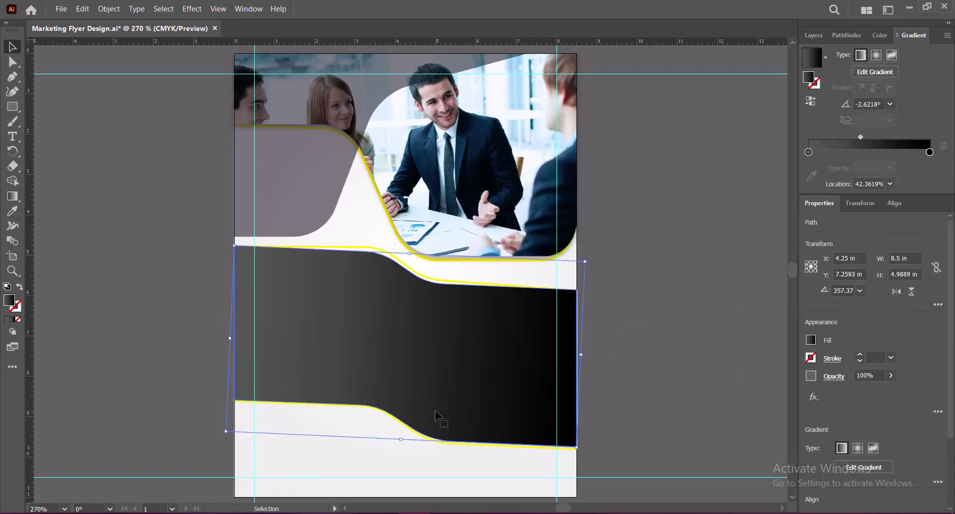
{"action": "key", "text": "Up"}
{"action": "key", "text": "Up"}
{"action": "key", "text": "Up"}
{"action": "key", "text": "Down"}
{"action": "key", "text": "Down"}
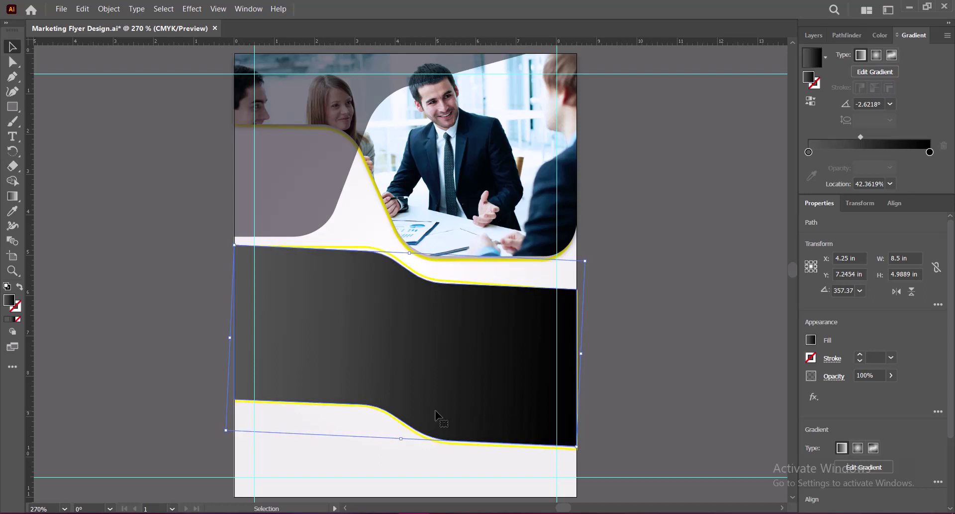
{"action": "left_click", "coordinate": [747, 360]}
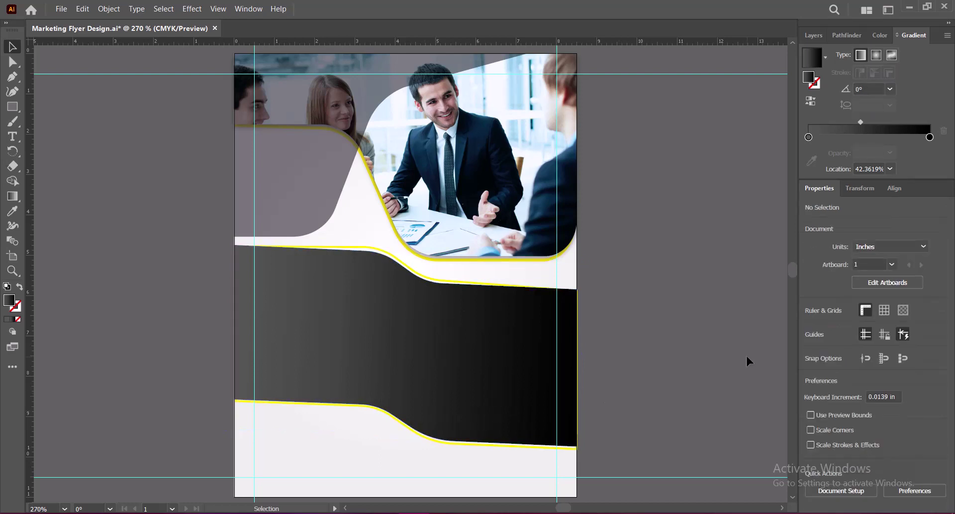
Adjust the yellow outline path's right side and save the flyer.
{"action": "left_click", "coordinate": [578, 417]}
{"action": "left_click_drag", "start_coordinate": [580, 353], "coordinate": [581, 354]}
{"action": "left_click", "coordinate": [630, 386]}
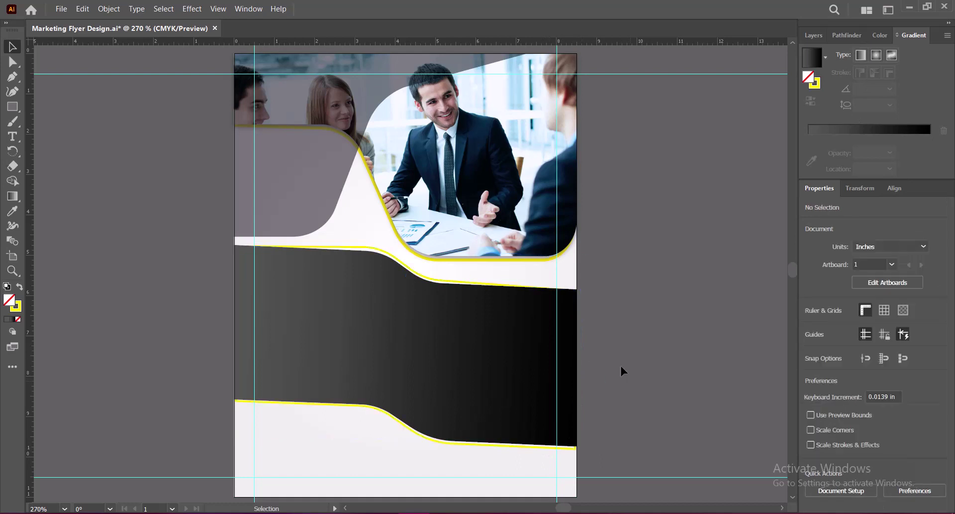
{"action": "key", "text": "ctrl+s"}
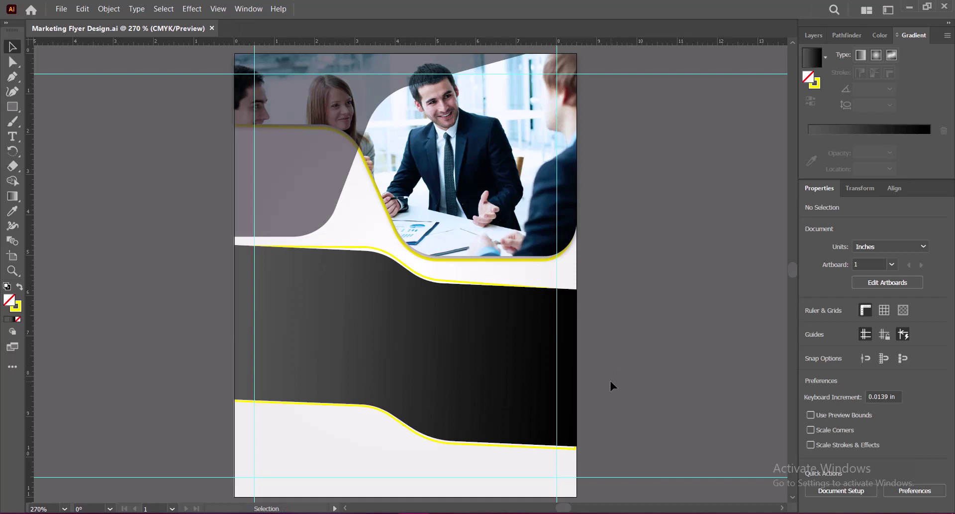
Draw a stroke-less rectangle over the flyer's lower-right corner.
{"action": "left_click_drag", "start_coordinate": [12, 107], "coordinate": [47, 109]}
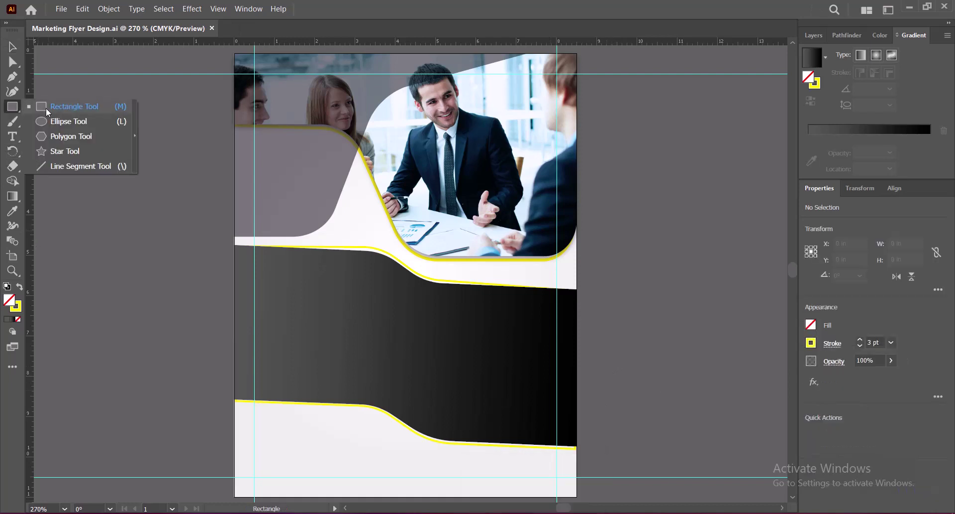
{"action": "mouse_move", "coordinate": [375, 396]}
{"action": "left_mouse_down"}
{"action": "mouse_move", "coordinate": [406, 472]}
{"action": "mouse_move", "coordinate": [577, 496]}
{"action": "left_mouse_up"}
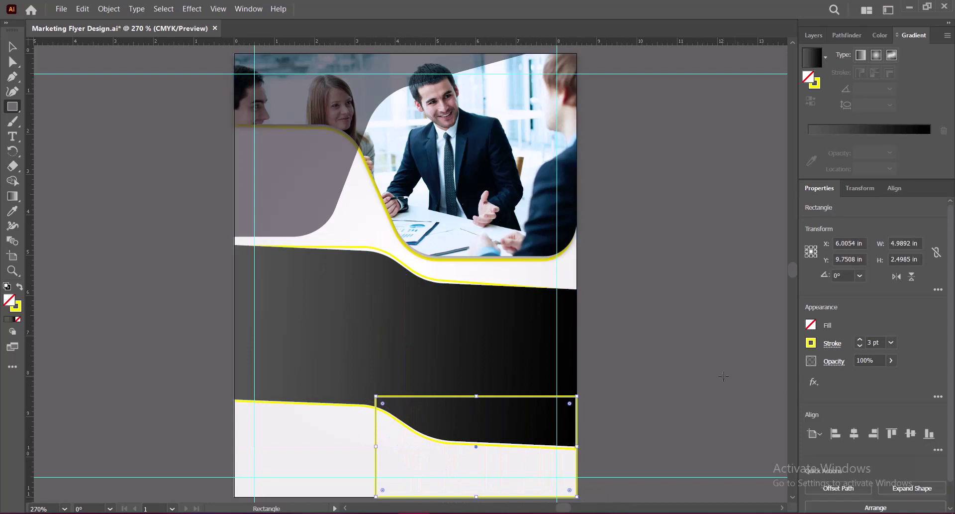
{"action": "left_click", "coordinate": [811, 342]}
{"action": "left_click", "coordinate": [675, 388]}
{"action": "left_click", "coordinate": [811, 325]}
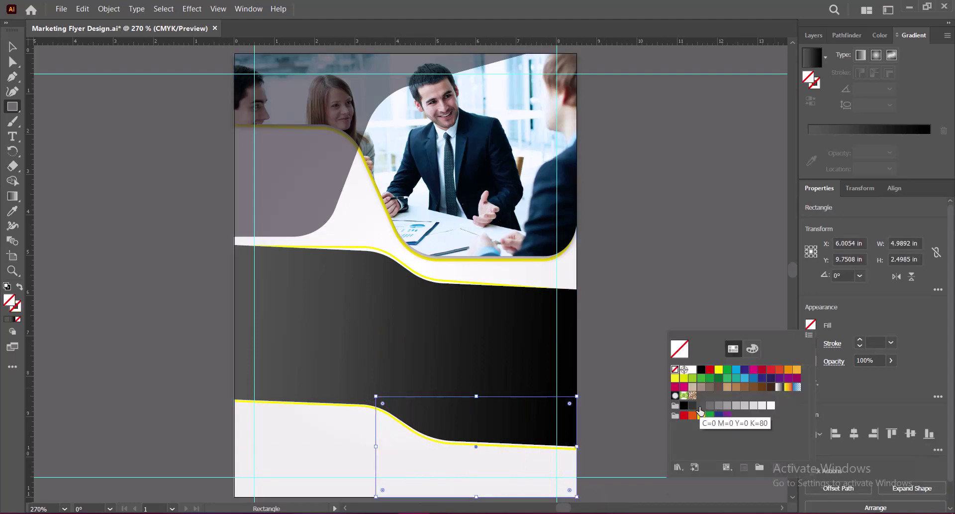
{"action": "left_click", "coordinate": [685, 405]}
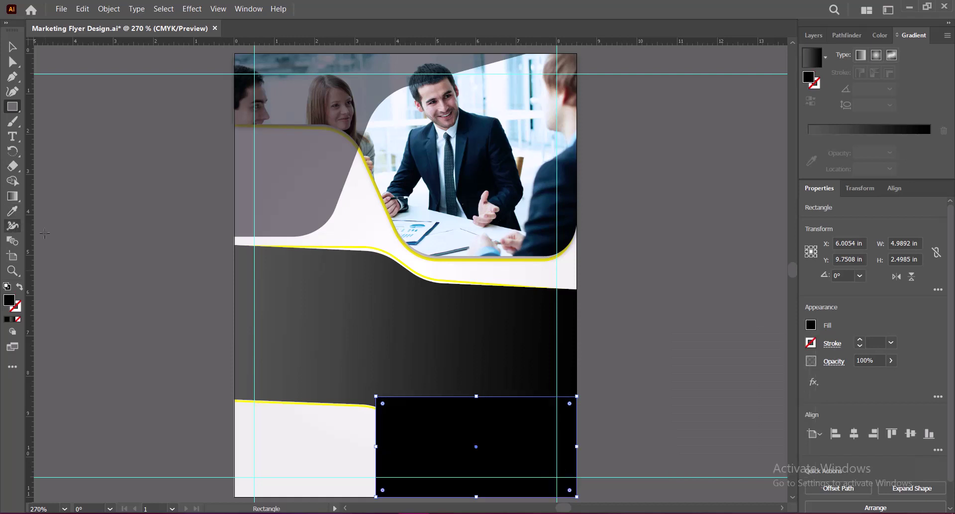
Copy the grey shape's appearance onto the box and bring it forward over the dark band.
{"action": "left_click", "coordinate": [12, 211]}
{"action": "left_click", "coordinate": [288, 178]}
{"action": "left_click", "coordinate": [12, 47]}
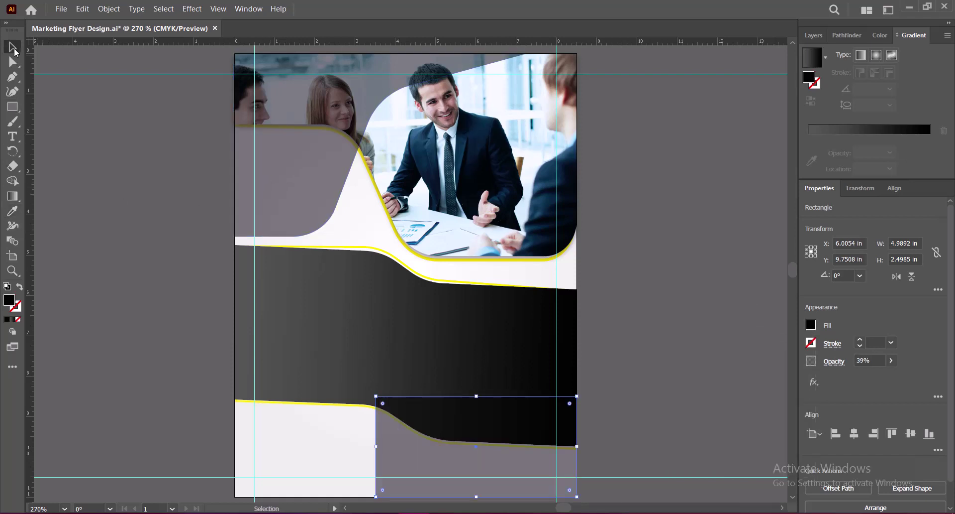
{"action": "right_click", "coordinate": [447, 450]}
{"action": "left_click", "coordinate": [615, 422]}
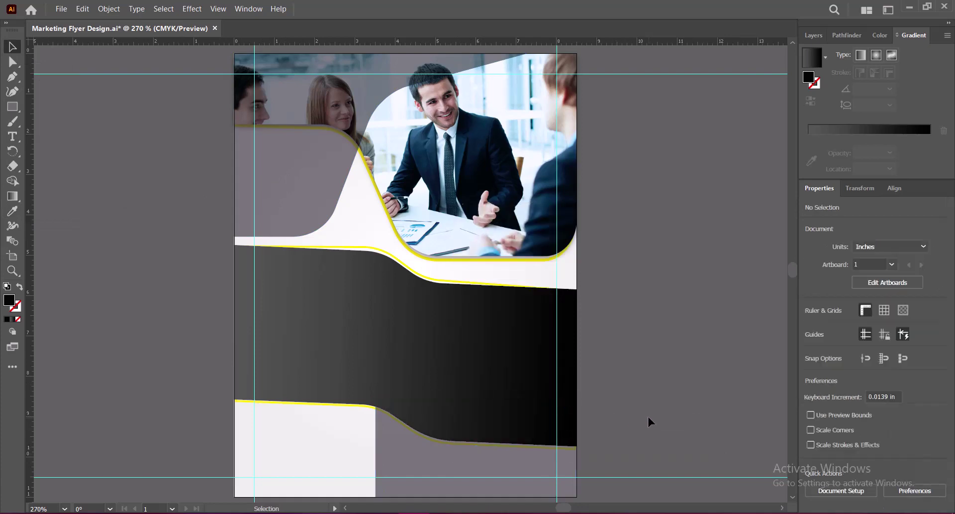
{"action": "right_click", "coordinate": [458, 461]}
{"action": "left_click", "coordinate": [620, 423]}
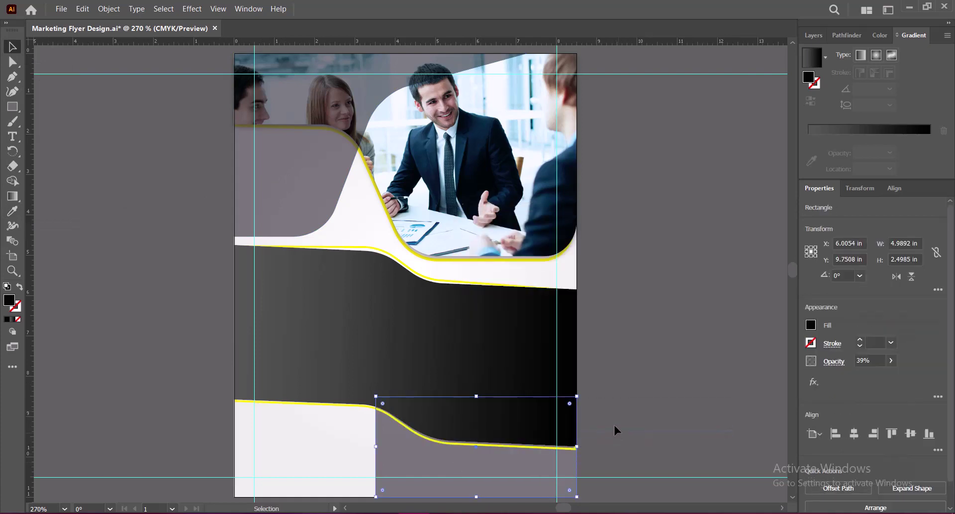
Pull the grey box's left and top edges inward, then save the flyer.
{"action": "left_click", "coordinate": [478, 493]}
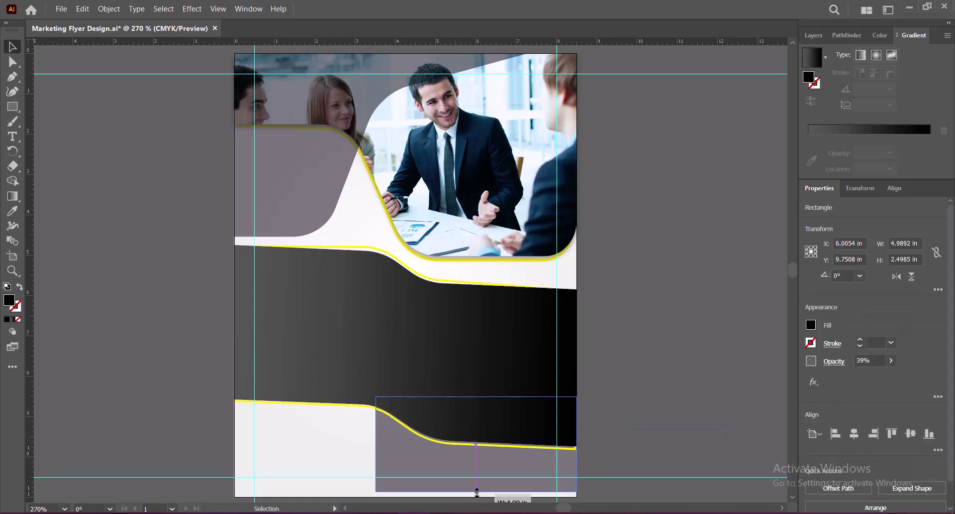
{"action": "mouse_move", "coordinate": [376, 446]}
{"action": "left_mouse_down"}
{"action": "mouse_move", "coordinate": [413, 449]}
{"action": "mouse_move", "coordinate": [395, 449]}
{"action": "left_mouse_up"}
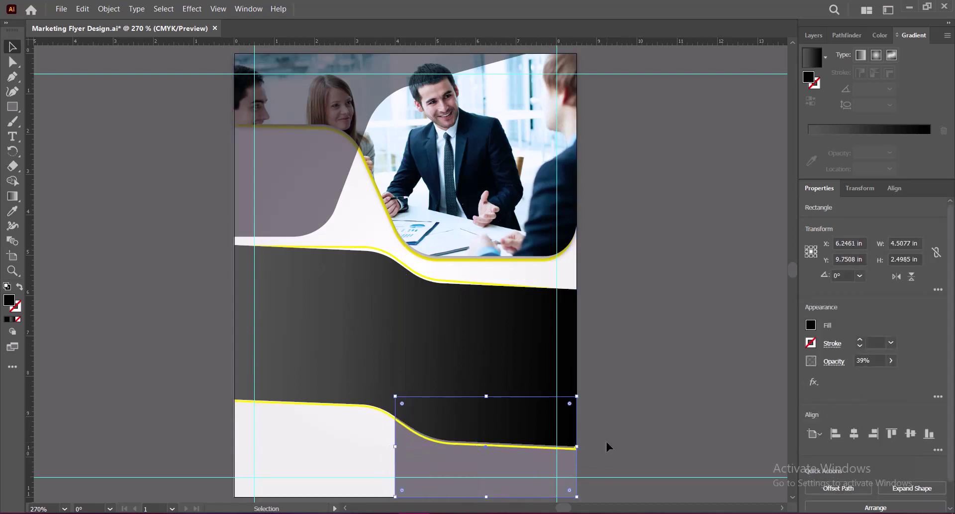
{"action": "left_click", "coordinate": [605, 439]}
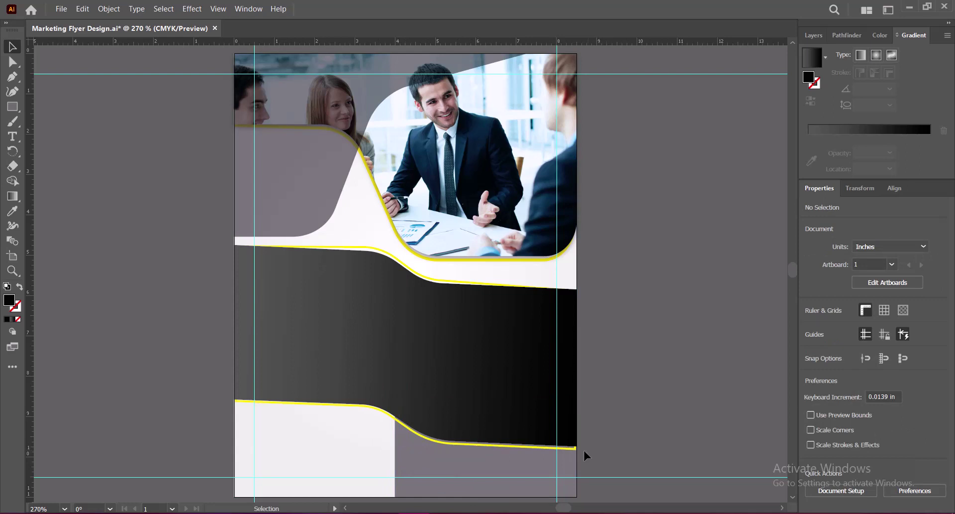
{"action": "left_click", "coordinate": [418, 460]}
{"action": "mouse_move", "coordinate": [395, 447]}
{"action": "left_mouse_down"}
{"action": "mouse_move", "coordinate": [405, 445]}
{"action": "mouse_move", "coordinate": [397, 447]}
{"action": "left_mouse_up"}
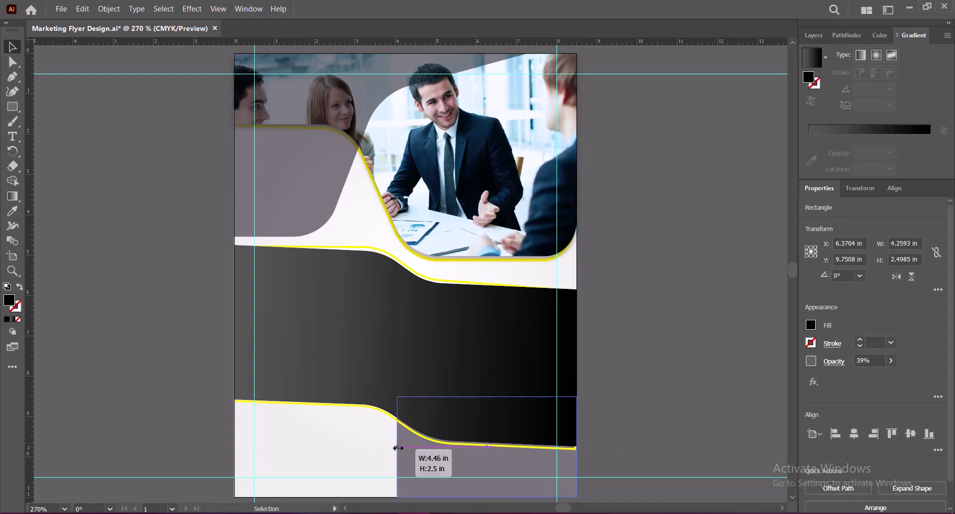
{"action": "left_click", "coordinate": [620, 439]}
{"action": "left_click", "coordinate": [486, 398]}
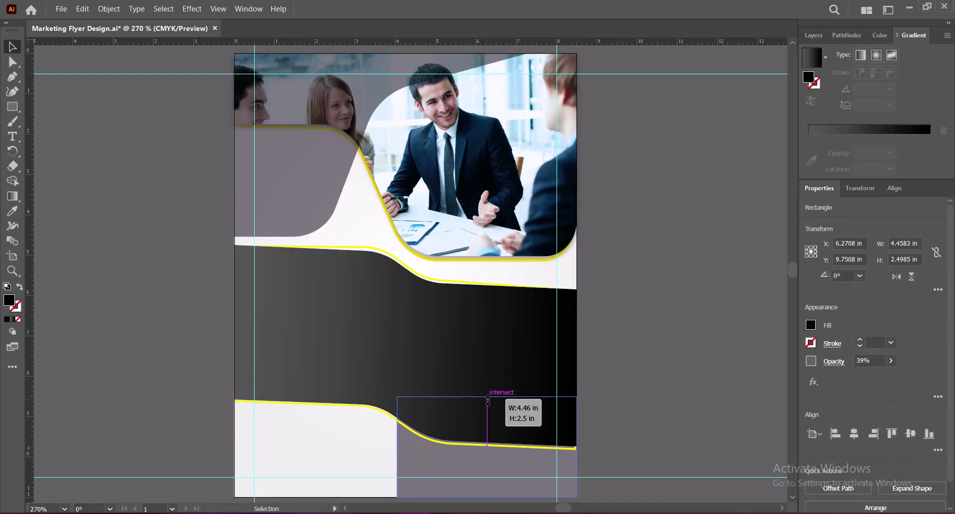
{"action": "left_click_drag", "start_coordinate": [487, 398], "coordinate": [491, 419]}
{"action": "left_click", "coordinate": [639, 431]}
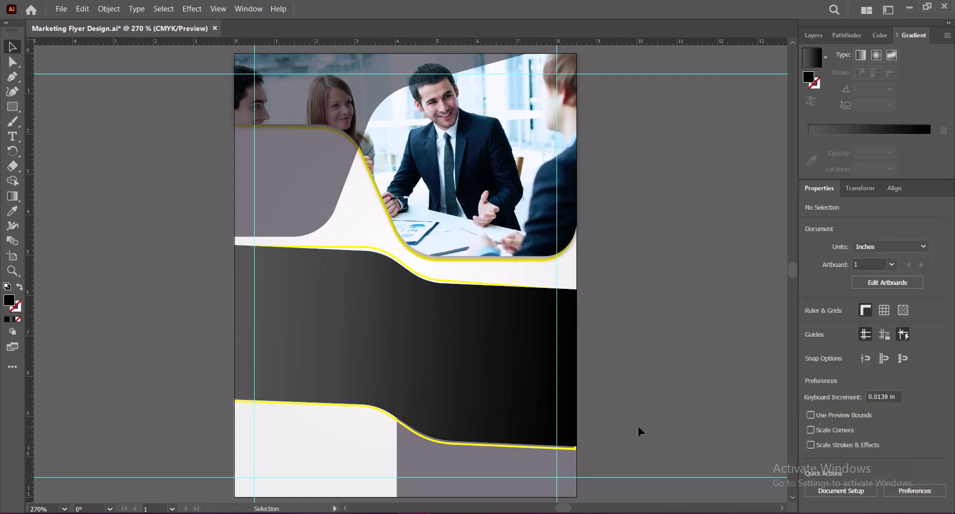
{"action": "key", "text": "ctrl+s"}
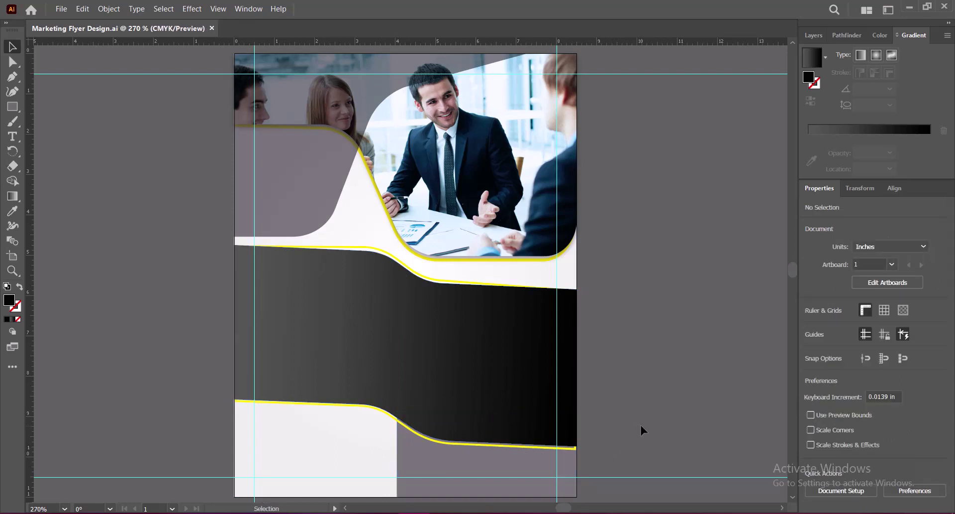
{"action": "key", "text": "ctrl+v"}
Move the pasted woman photo onto the band's right side and scale it to about 3.7 in.
{"action": "left_click_drag", "start_coordinate": [398, 295], "coordinate": [479, 375]}
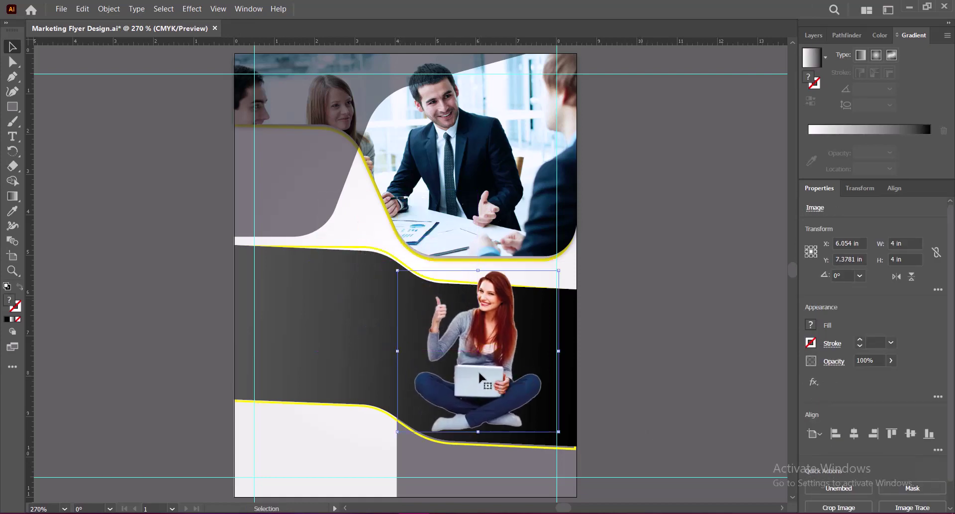
{"action": "left_click_drag", "start_coordinate": [479, 270], "coordinate": [478, 291]}
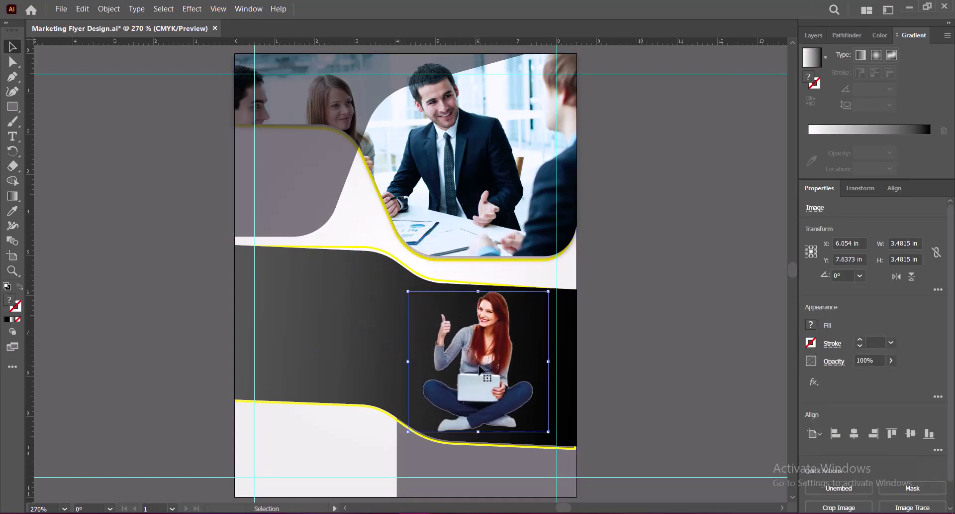
{"action": "left_click_drag", "start_coordinate": [549, 432], "coordinate": [561, 445]}
{"action": "left_click_drag", "start_coordinate": [494, 376], "coordinate": [504, 372]}
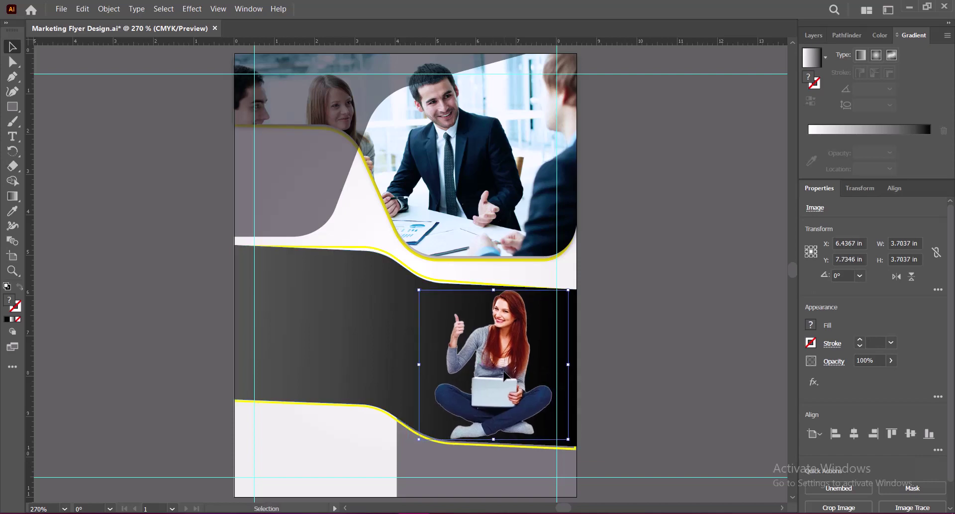
{"action": "left_click", "coordinate": [192, 9]}
{"action": "mouse_move", "coordinate": [224, 169]}
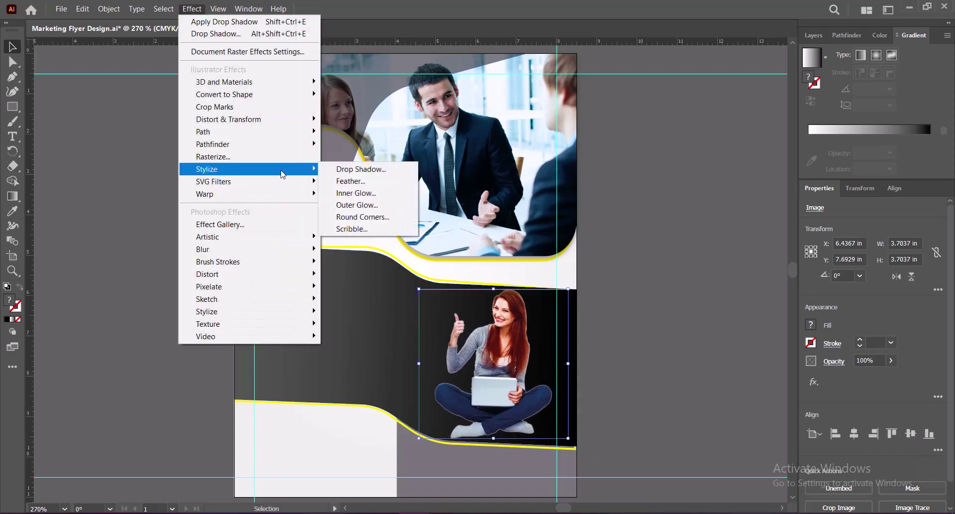
Add a white (ffffff) Outer Glow to the woman photo at 30% opacity.
{"action": "left_click", "coordinate": [357, 205]}
{"action": "left_click", "coordinate": [615, 138]}
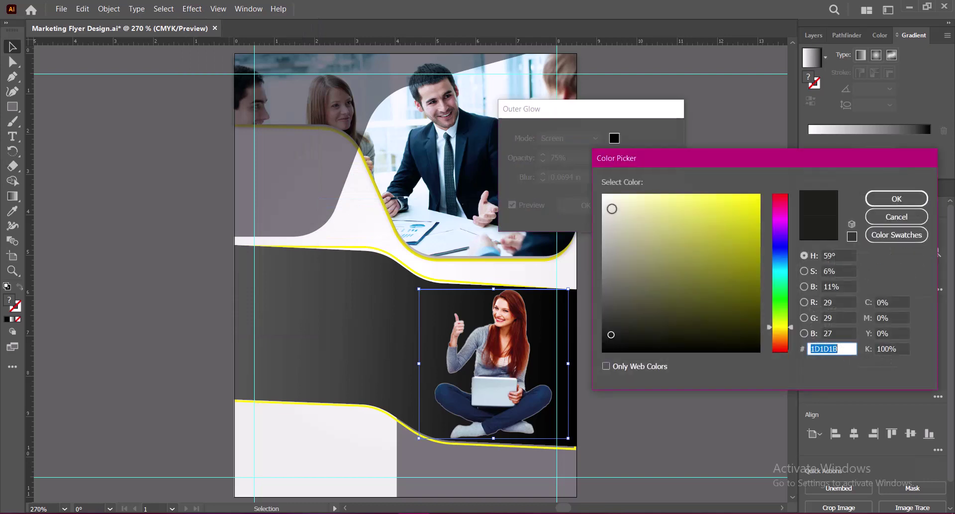
{"action": "type", "text": "ffffff"}
{"action": "left_click", "coordinate": [895, 200]}
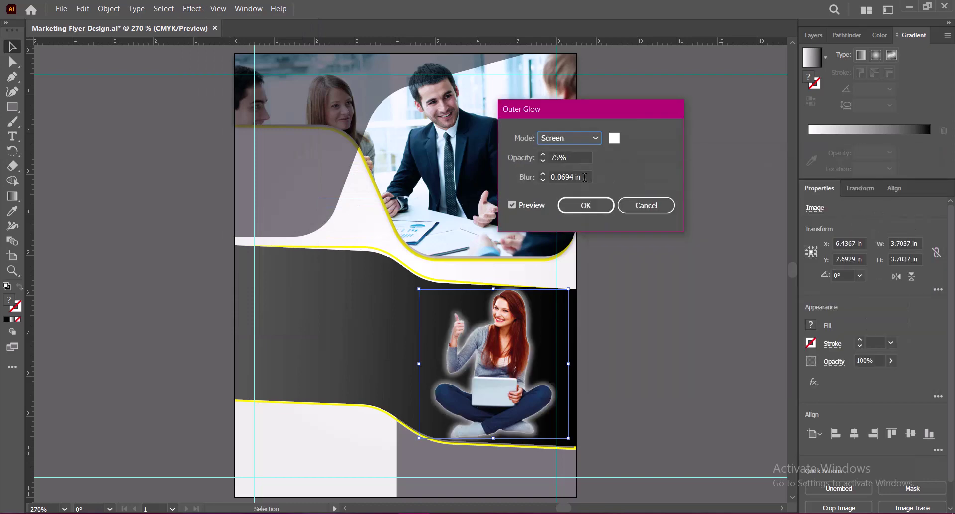
{"action": "left_click", "coordinate": [572, 157]}
{"action": "double_click", "coordinate": [573, 157]}
{"action": "type", "text": "30"}
{"action": "left_click", "coordinate": [585, 177]}
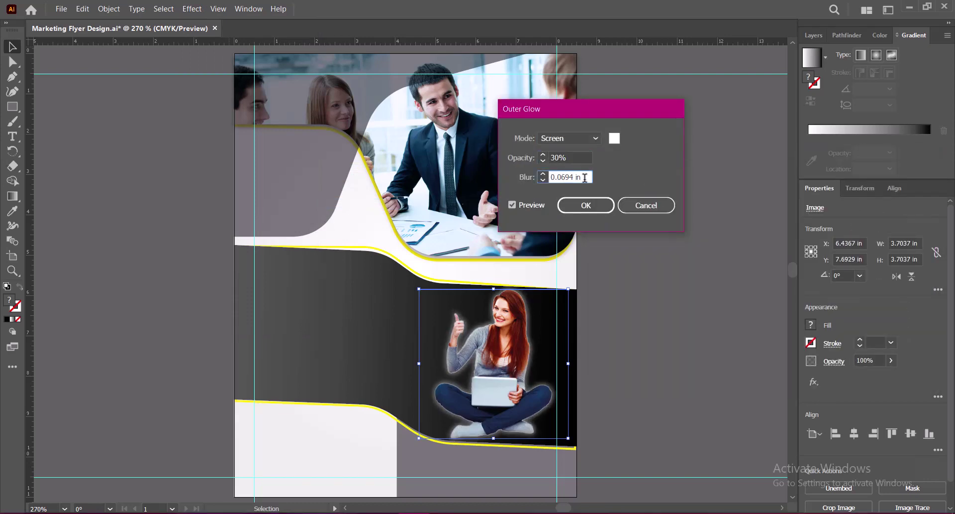
Try Normal and Multiply glow blend modes at 60% opacity.
{"action": "left_click", "coordinate": [595, 139]}
{"action": "left_click", "coordinate": [577, 152]}
{"action": "left_click", "coordinate": [580, 137]}
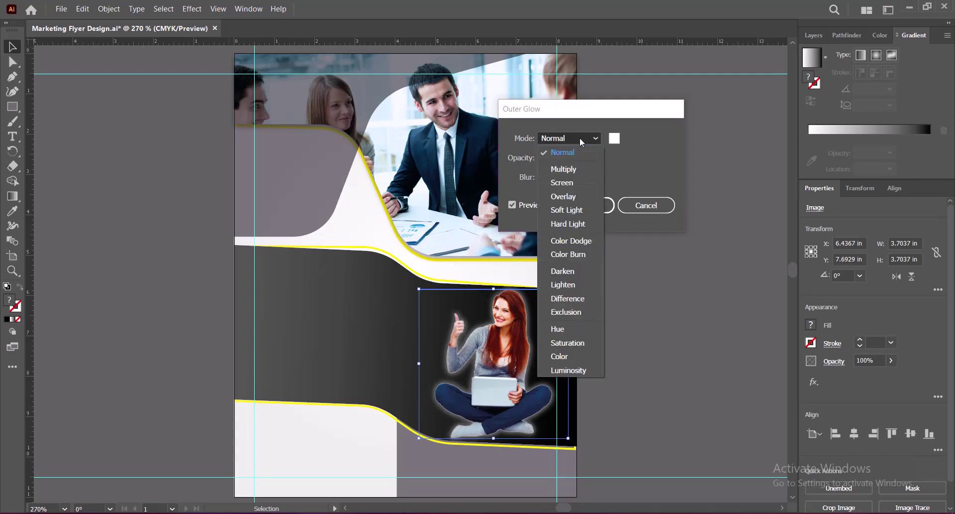
{"action": "left_click", "coordinate": [572, 168]}
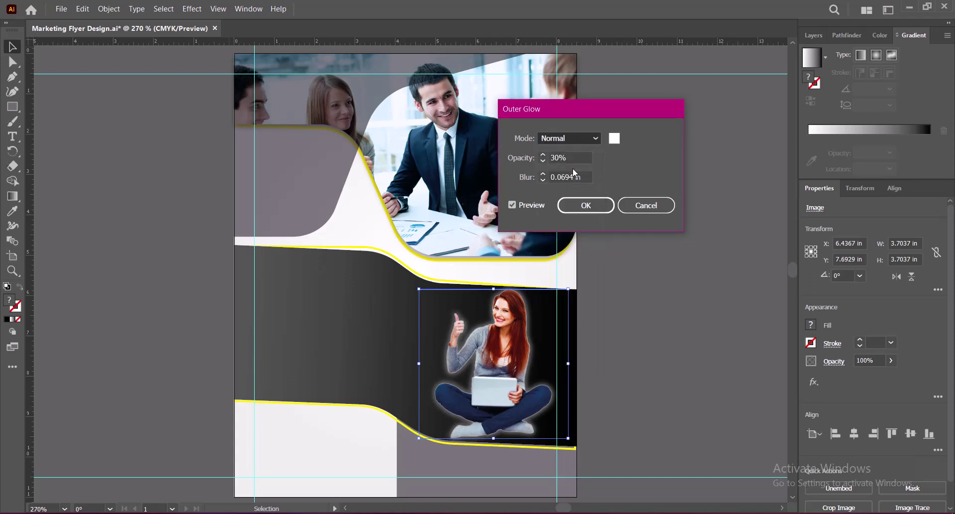
{"action": "left_click", "coordinate": [544, 154]}
{"action": "key", "text": "Tab"}
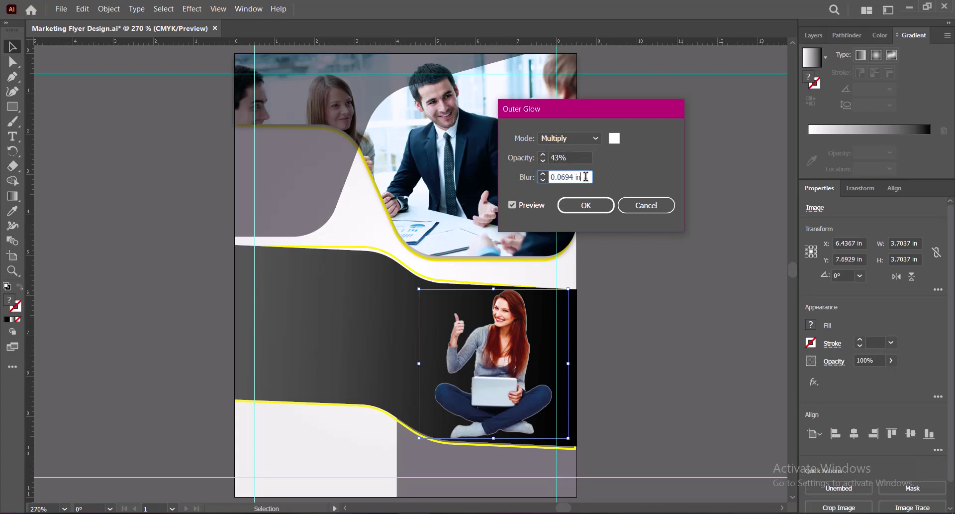
{"action": "key", "text": "shift+Tab"}
{"action": "type", "text": "60"}
{"action": "left_click", "coordinate": [586, 175]}
Try Overlay and Soft Light glow blend modes at 75% and 100% opacity.
{"action": "left_click", "coordinate": [570, 139]}
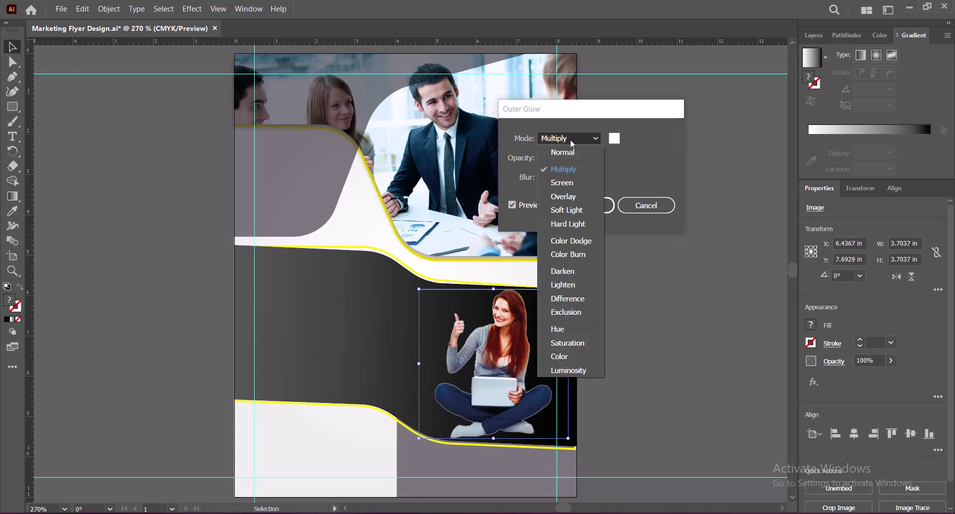
{"action": "left_click", "coordinate": [564, 168]}
{"action": "key", "text": "Down"}
{"action": "key", "text": "Down"}
{"action": "left_click", "coordinate": [572, 140]}
{"action": "left_click", "coordinate": [565, 209]}
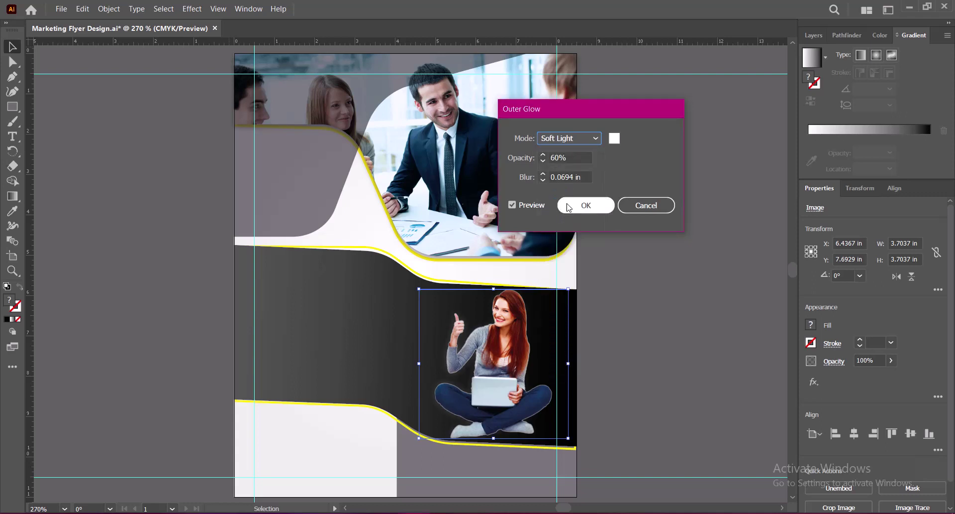
{"action": "key", "text": "Tab"}
{"action": "type", "text": "5"}
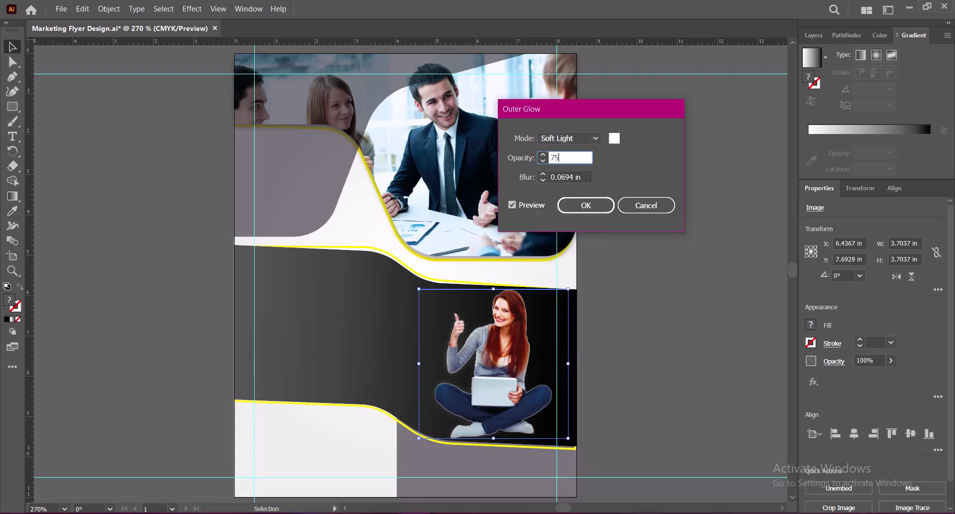
{"action": "left_click", "coordinate": [586, 177]}
{"action": "left_click", "coordinate": [570, 138]}
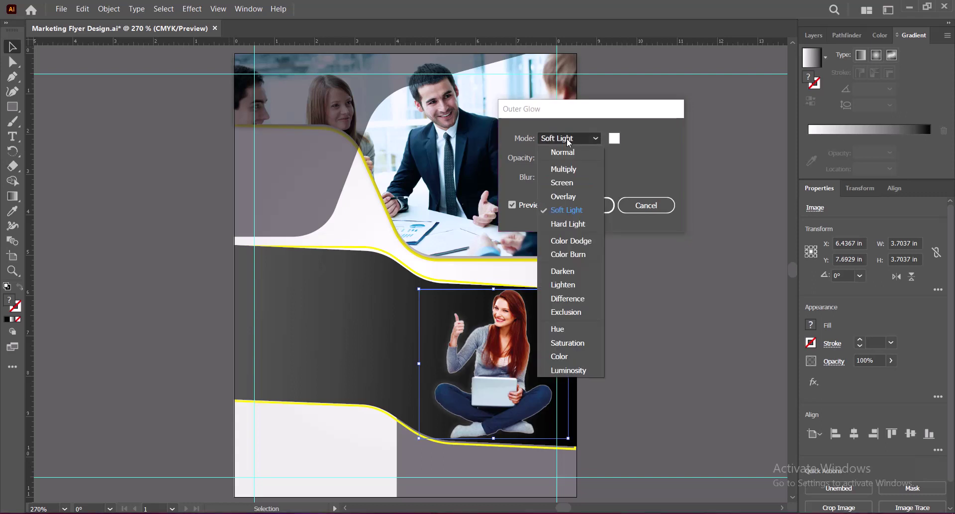
{"action": "key", "text": "Tab"}
{"action": "type", "text": "100"}
{"action": "left_click", "coordinate": [583, 177]}
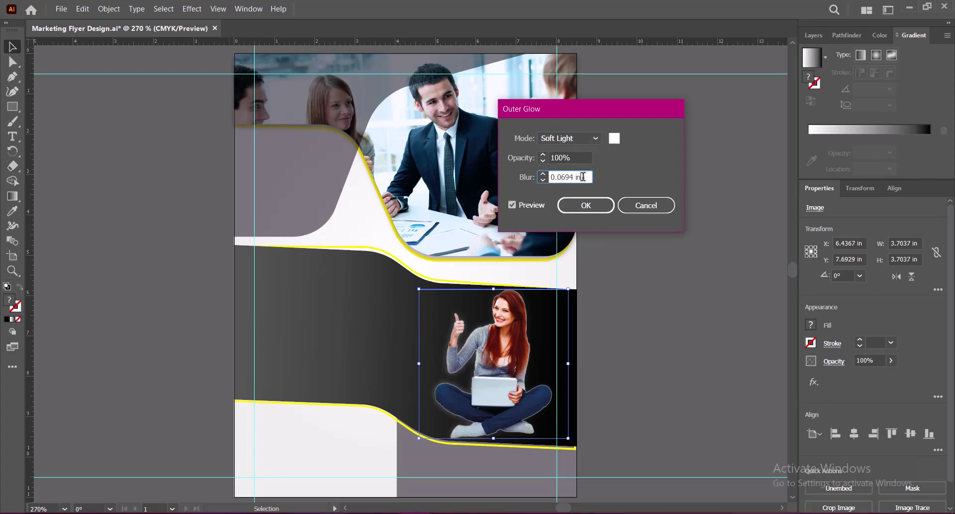
Compare Hard Light, Normal and Luminosity, then settle on Exclusion at 30% opacity.
{"action": "key", "text": "shift+Tab"}
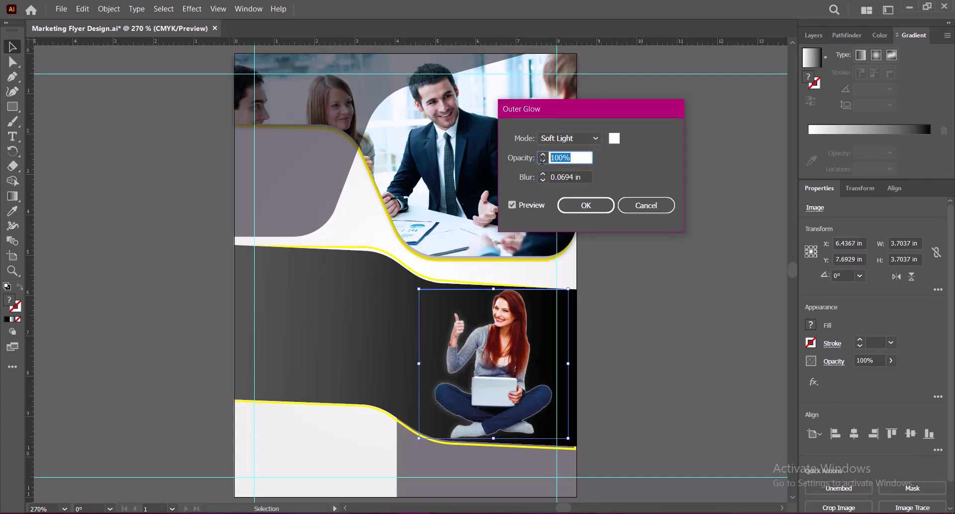
{"action": "type", "text": "60"}
{"action": "left_click", "coordinate": [586, 142]}
{"action": "left_click", "coordinate": [571, 225]}
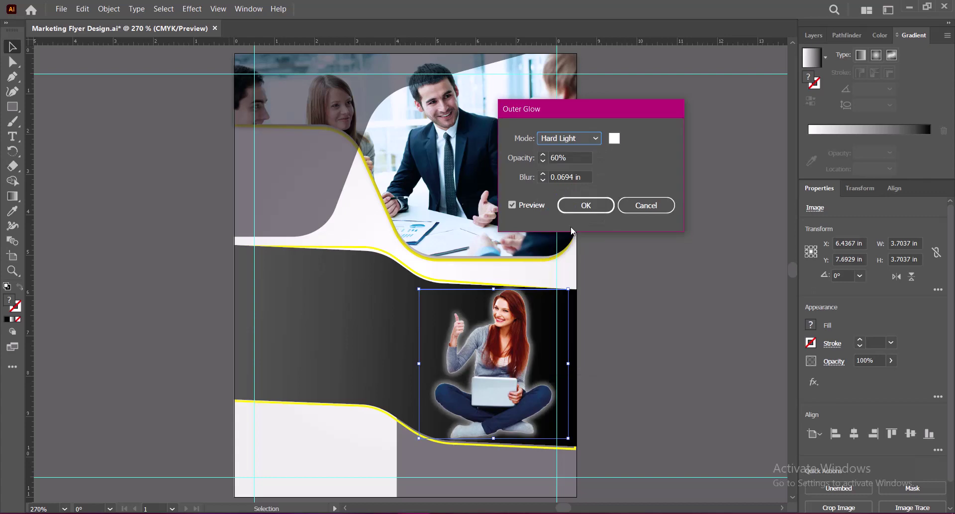
{"action": "left_click", "coordinate": [585, 142]}
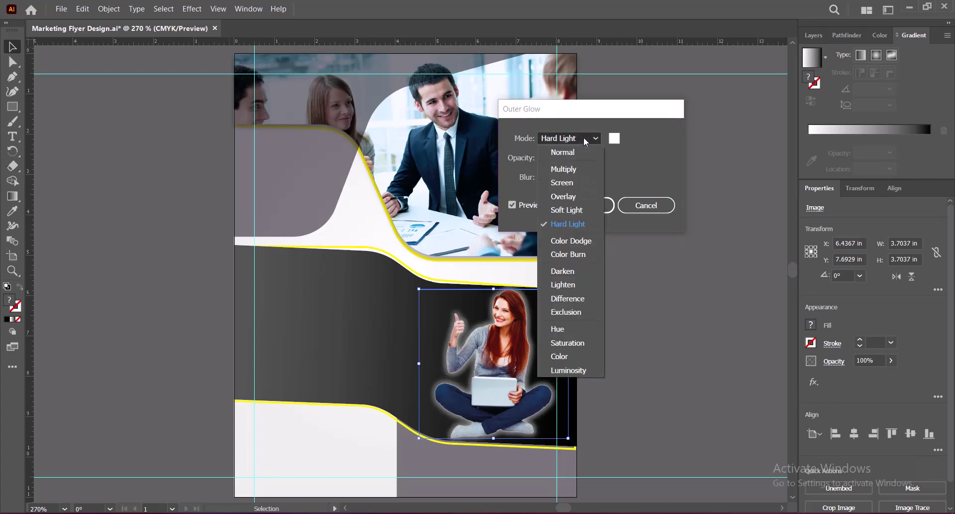
{"action": "left_click", "coordinate": [577, 139]}
{"action": "left_click", "coordinate": [567, 371]}
{"action": "left_click", "coordinate": [577, 138]}
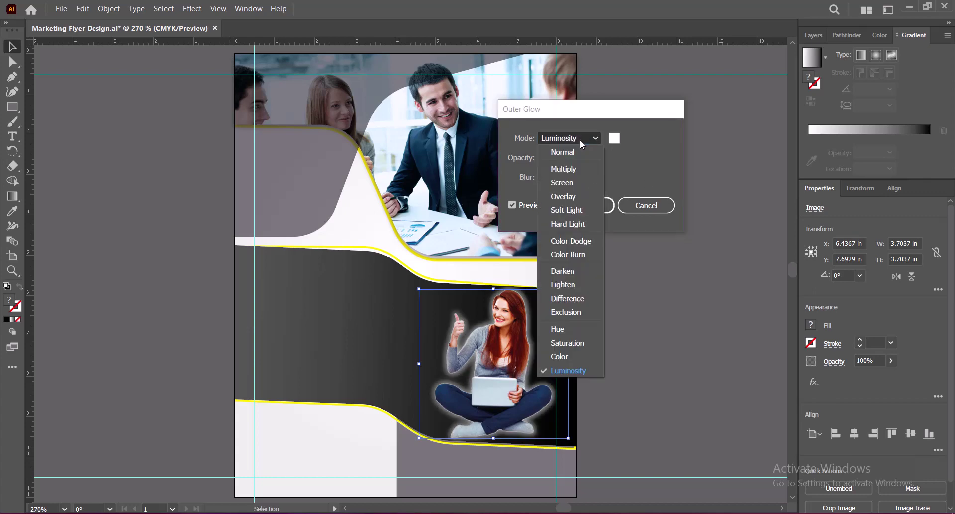
{"action": "left_click", "coordinate": [568, 370]}
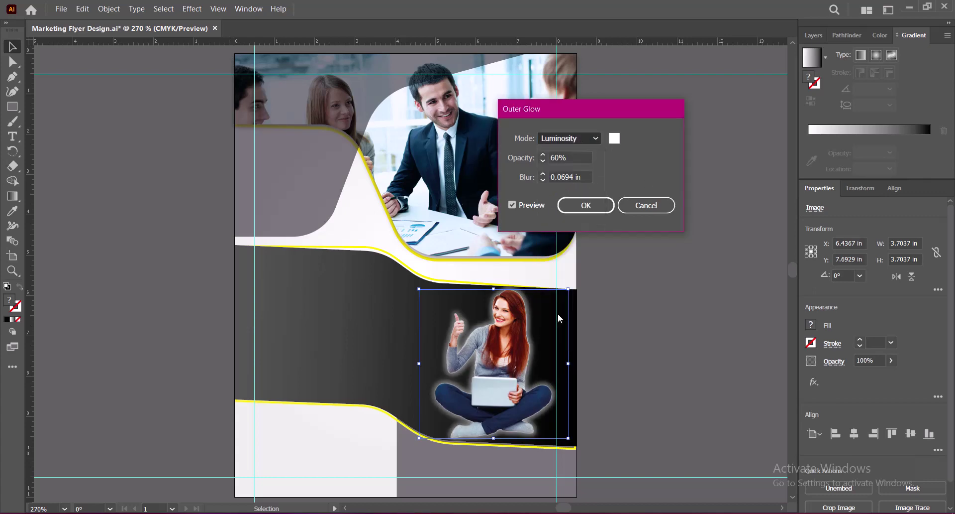
{"action": "left_click", "coordinate": [551, 158]}
{"action": "type", "text": "30"}
{"action": "left_click", "coordinate": [586, 178]}
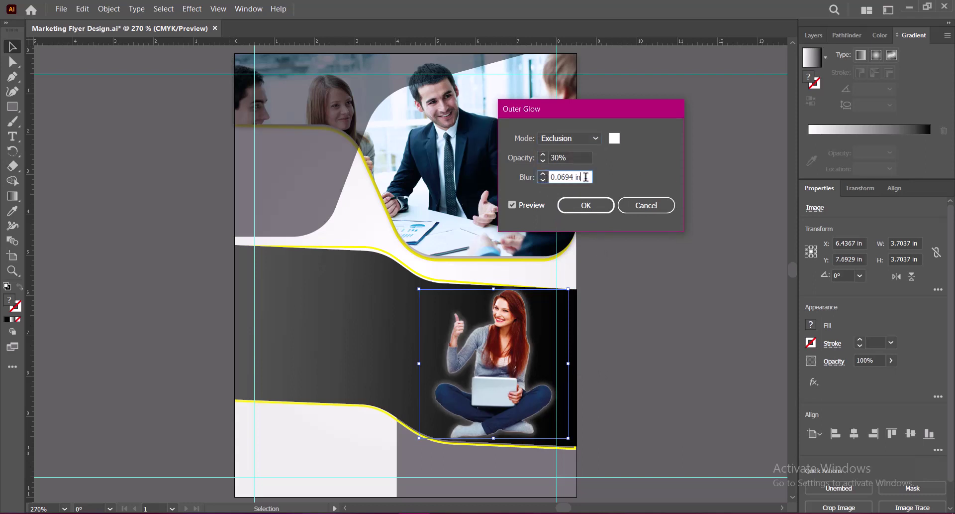
Apply the outer glow and save the flyer.
{"action": "key", "text": "Return"}
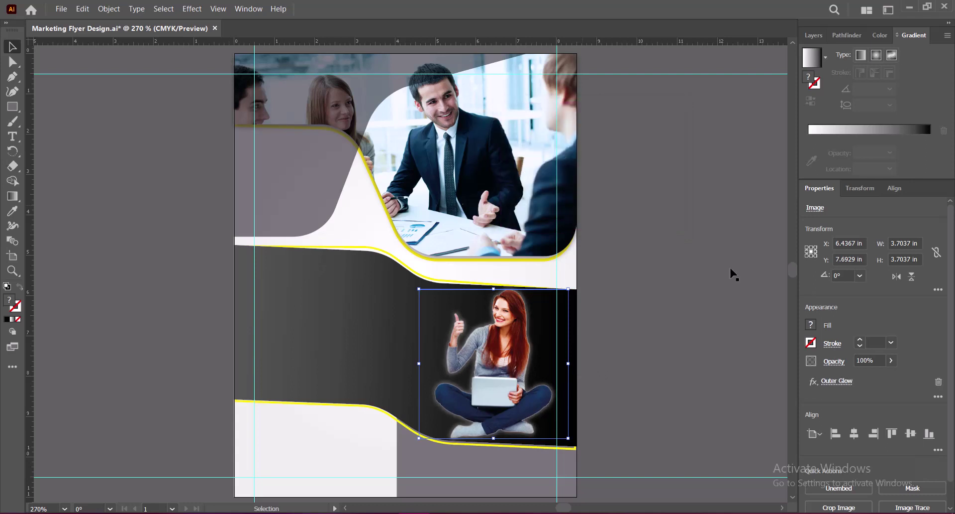
{"action": "left_click", "coordinate": [661, 264]}
{"action": "key", "text": "ctrl+s"}
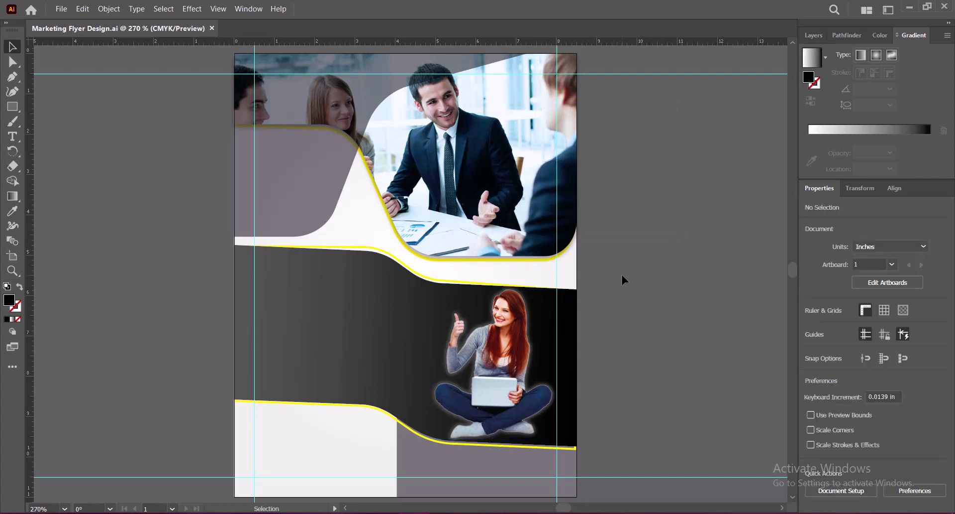
Add a black drop shadow to the woman photo: 0 offset, 0.25 in blur, 39% opacity.
{"action": "left_click", "coordinate": [513, 364]}
{"action": "left_click", "coordinate": [192, 8]}
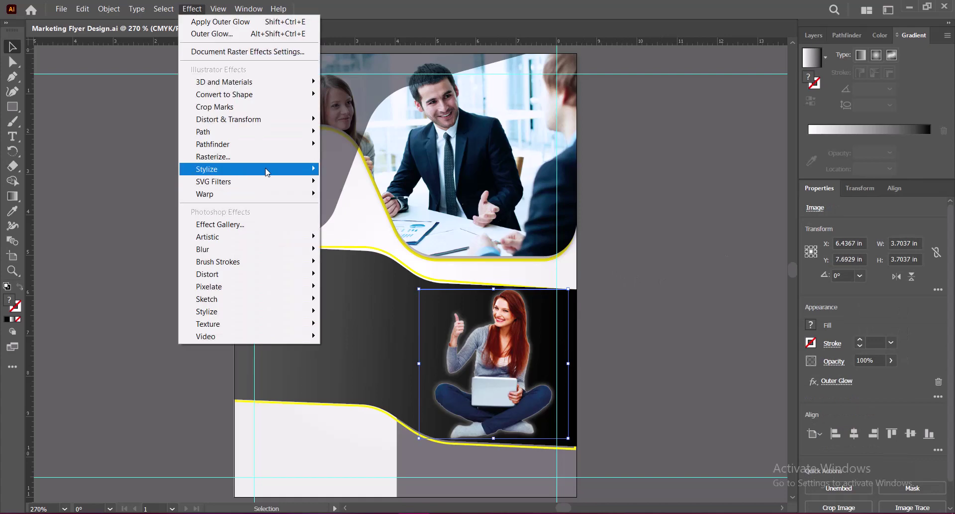
{"action": "left_click", "coordinate": [360, 170]}
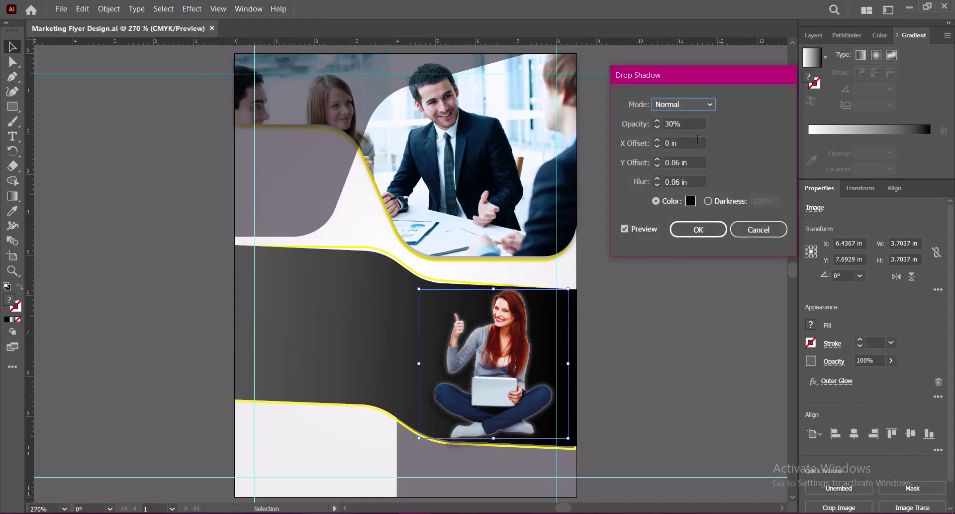
{"action": "left_click", "coordinate": [657, 166]}
{"action": "left_click", "coordinate": [657, 180]}
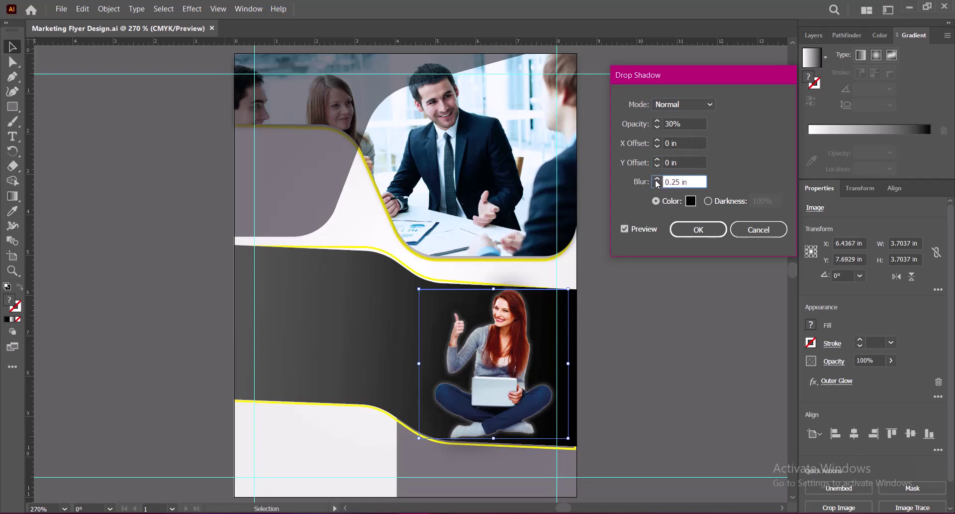
{"action": "left_click", "coordinate": [657, 185]}
{"action": "left_click", "coordinate": [673, 122]}
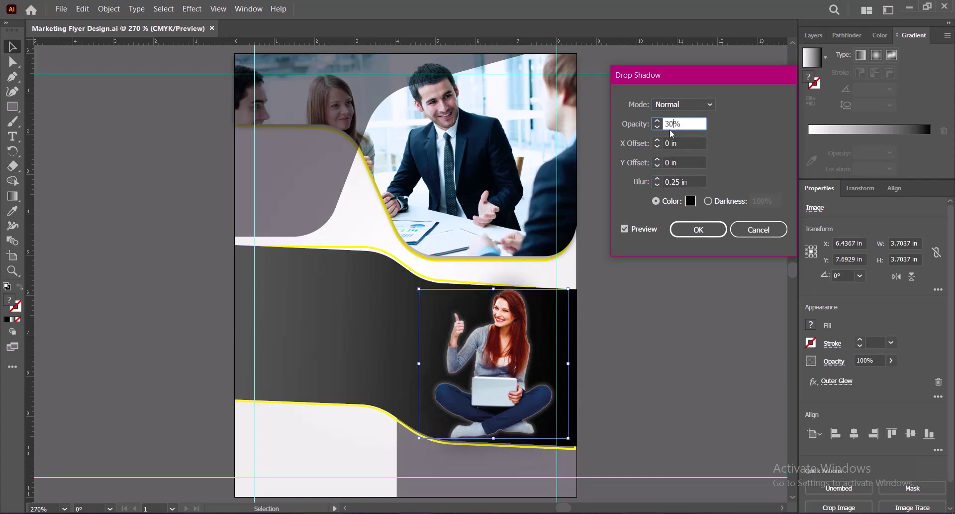
{"action": "left_click", "coordinate": [694, 228]}
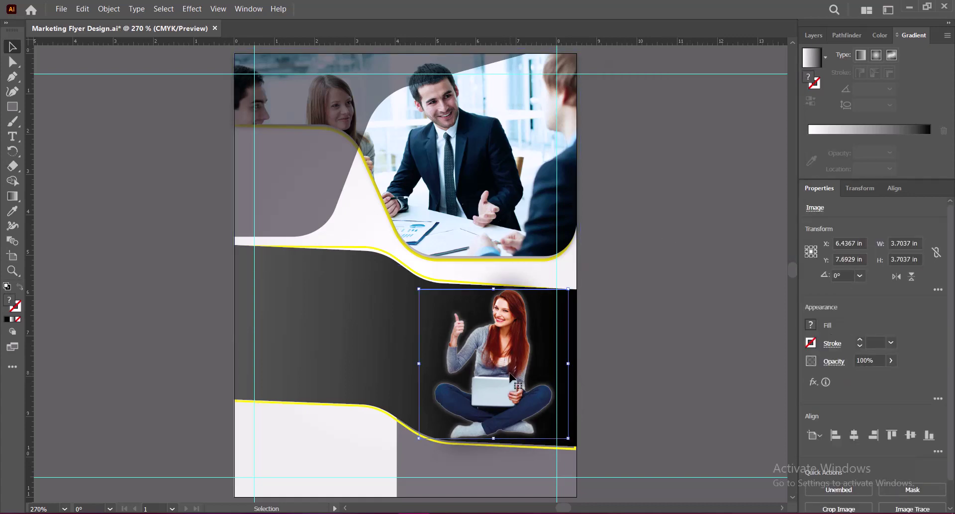
Change the photo's Outer Glow opacity to 60% via the Appearance panel and save.
{"action": "left_click", "coordinate": [938, 398]}
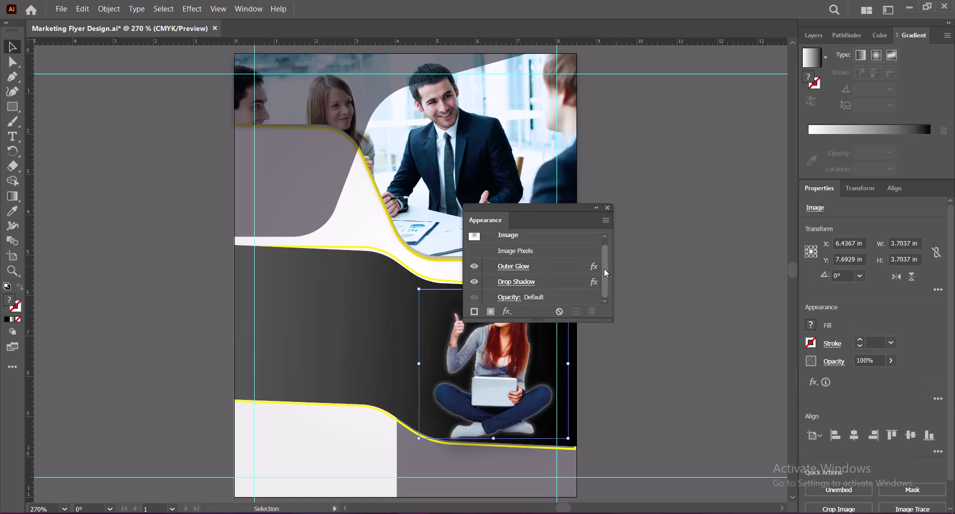
{"action": "left_click", "coordinate": [514, 265]}
{"action": "left_click", "coordinate": [550, 158]}
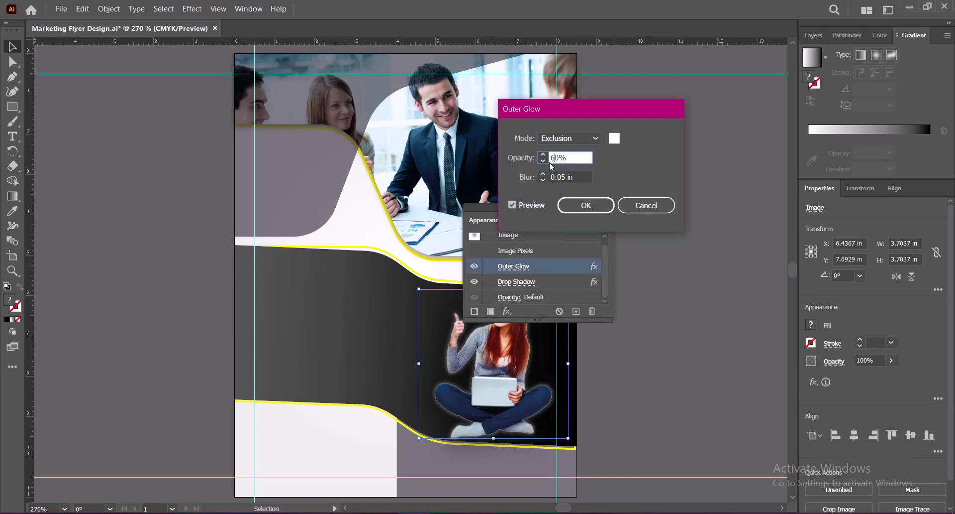
{"action": "left_click", "coordinate": [582, 208]}
{"action": "left_click", "coordinate": [607, 206]}
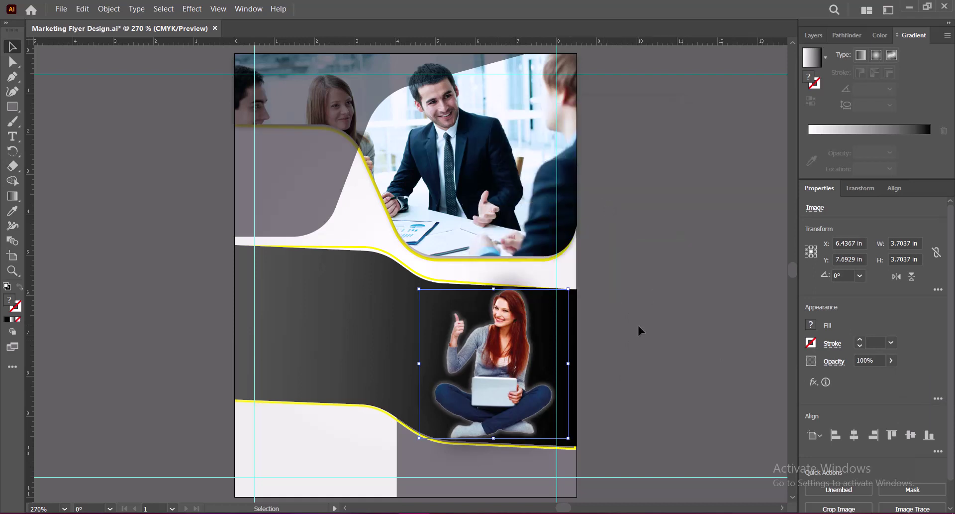
{"action": "left_click", "coordinate": [638, 326]}
{"action": "key", "text": "ctrl+s"}
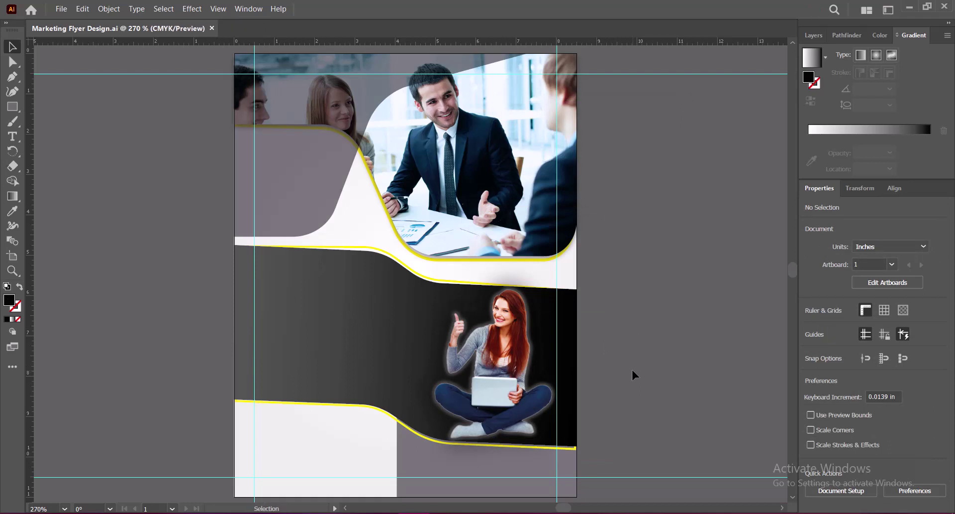
Set the Outer Glow blur to 0.05 in and save the flyer again.
{"action": "left_click", "coordinate": [493, 358]}
{"action": "left_click", "coordinate": [938, 398]}
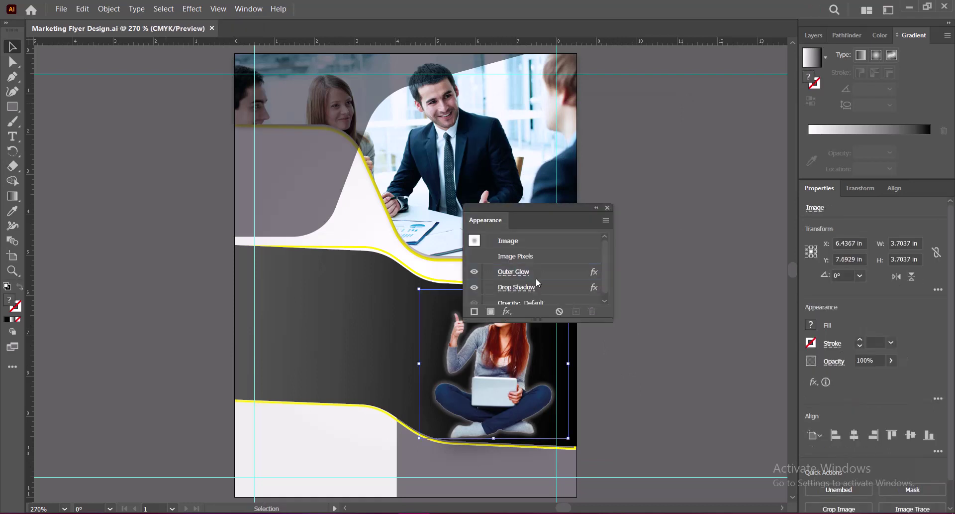
{"action": "left_click", "coordinate": [514, 272]}
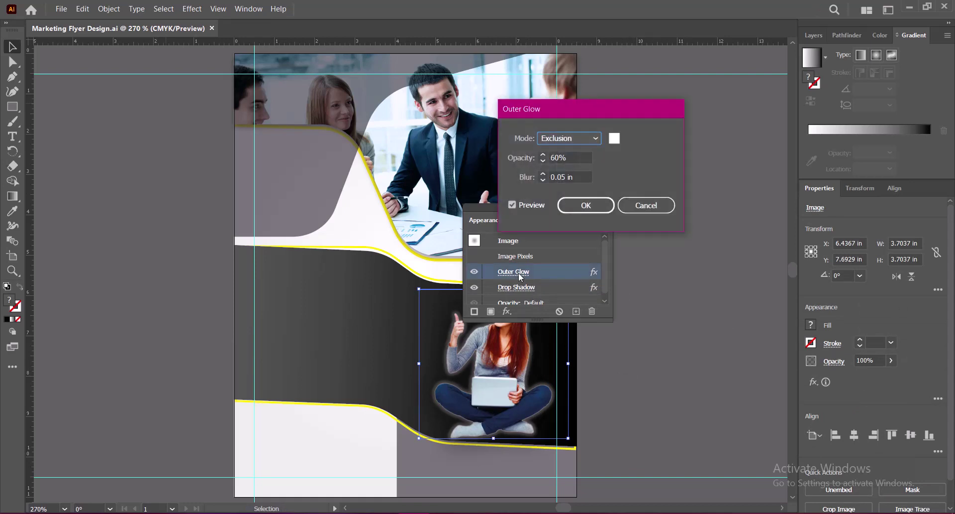
{"action": "left_click", "coordinate": [563, 176]}
{"action": "left_click", "coordinate": [580, 207]}
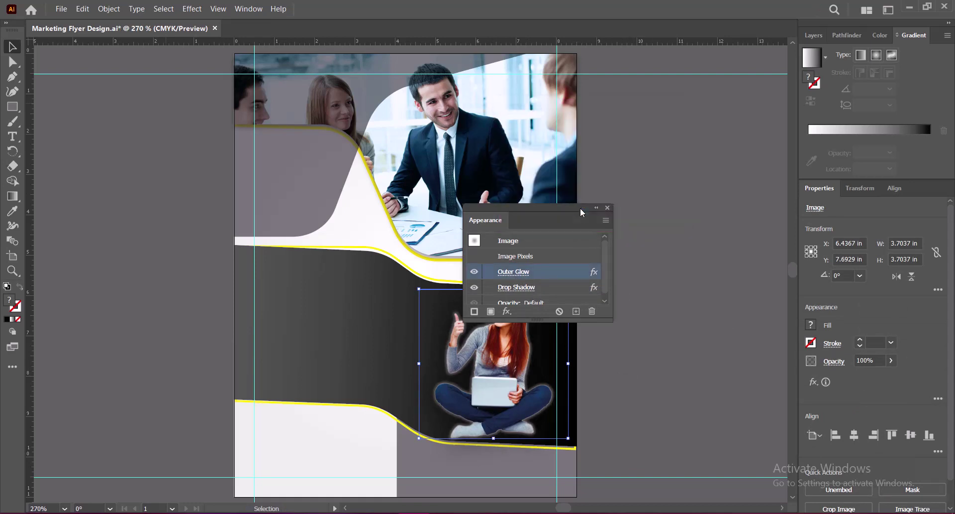
{"action": "left_click_drag", "start_coordinate": [562, 207], "coordinate": [703, 156]}
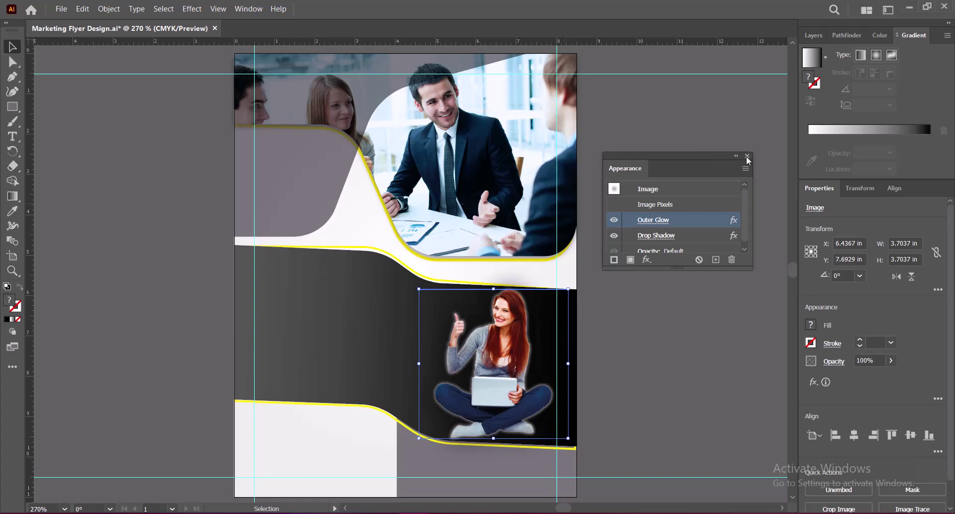
{"action": "left_click", "coordinate": [677, 234]}
{"action": "key", "text": "ctrl+s"}
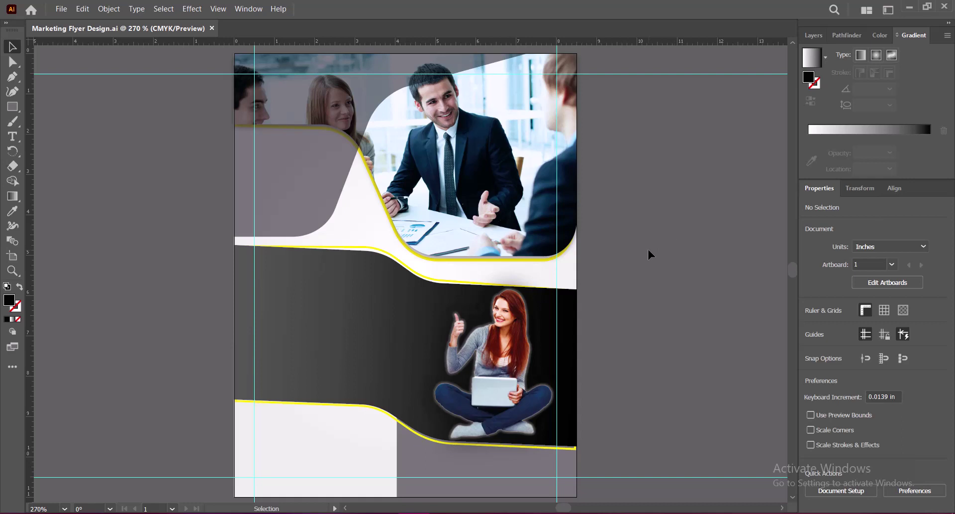
Type the 'UNLEASH THE POWER OF YOUR BRAND' headline at the flyer's upper left and scale it up.
{"action": "left_click", "coordinate": [13, 135]}
{"action": "left_click", "coordinate": [270, 104]}
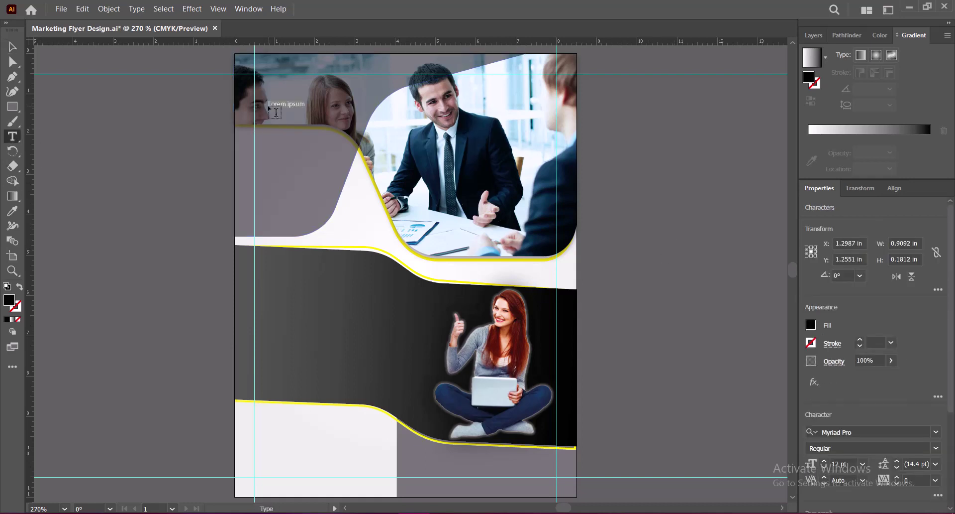
{"action": "type", "text": "UNLEASH "}
{"action": "type", "text": "THE POWER OF Y"}
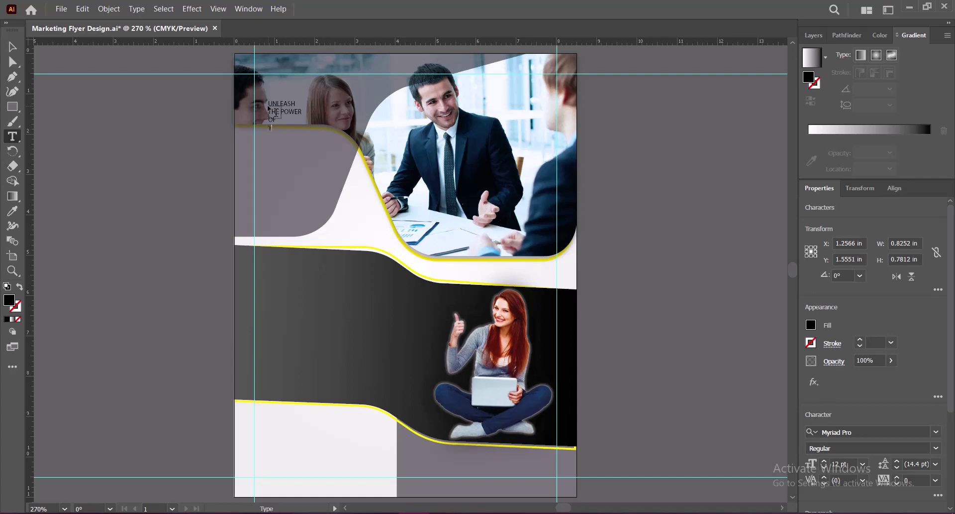
{"action": "type", "text": "ND"}
{"action": "key", "text": "Escape"}
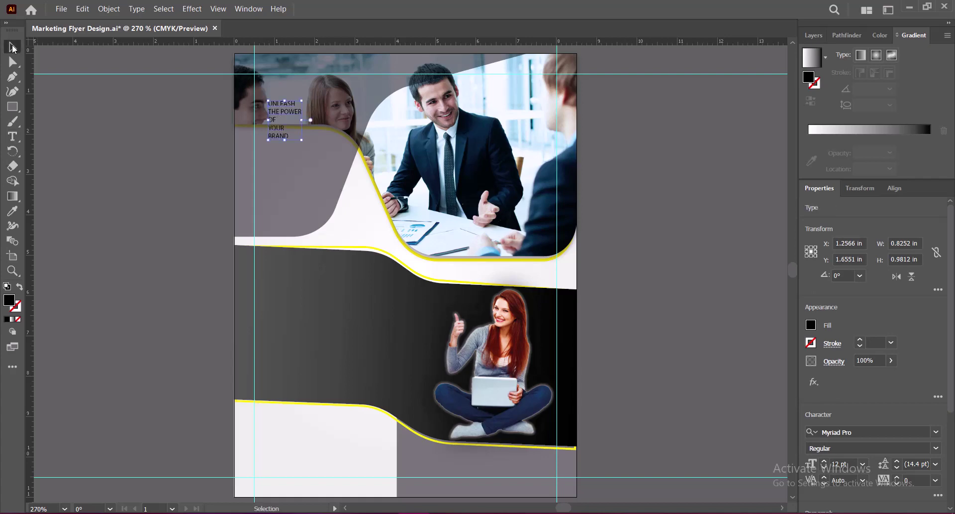
{"action": "left_click_drag", "start_coordinate": [302, 139], "coordinate": [357, 218]}
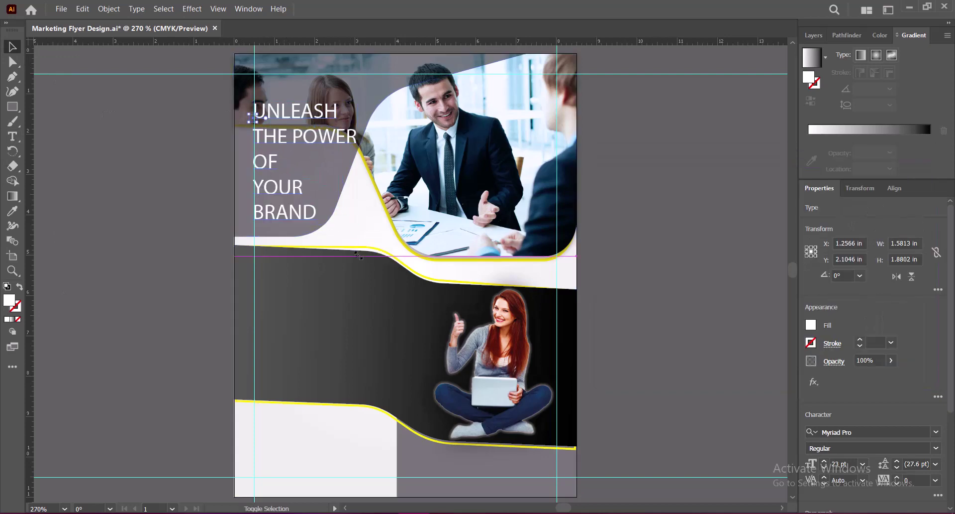
Set UNLEASH in Impact and THE POWER OF in Bernard MT Condensed.
{"action": "double_click", "coordinate": [311, 119]}
{"action": "double_click", "coordinate": [336, 109]}
{"action": "left_click", "coordinate": [936, 432]}
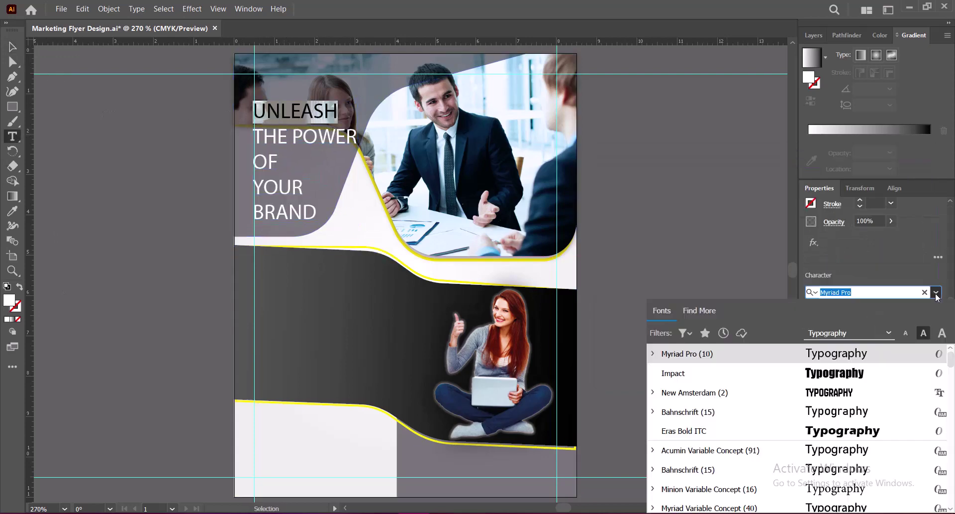
{"action": "left_click", "coordinate": [677, 369]}
{"action": "left_click_drag", "start_coordinate": [253, 128], "coordinate": [278, 169]}
{"action": "left_click", "coordinate": [935, 297]}
{"action": "scroll", "coordinate": [931, 393], "scroll_direction": "down", "scroll_amount": 2}
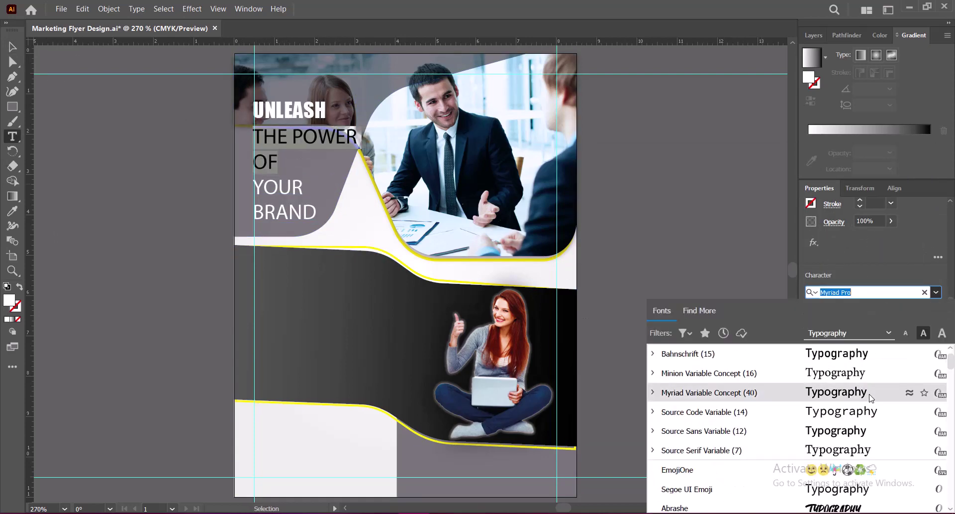
{"action": "scroll", "coordinate": [931, 393], "scroll_direction": "up", "scroll_amount": 1}
{"action": "scroll", "coordinate": [857, 395], "scroll_direction": "down", "scroll_amount": 3}
{"action": "scroll", "coordinate": [857, 395], "scroll_direction": "down", "scroll_amount": 2}
{"action": "scroll", "coordinate": [857, 395], "scroll_direction": "down", "scroll_amount": 10}
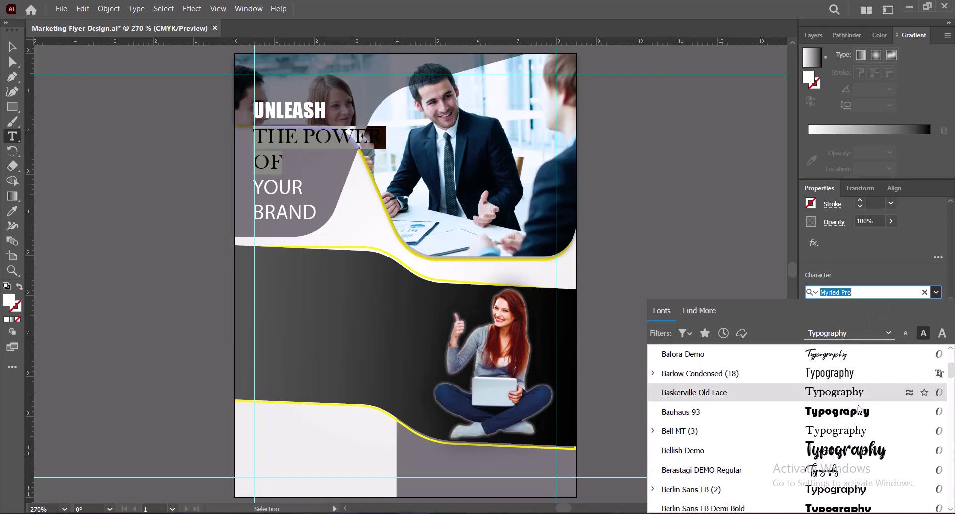
{"action": "scroll", "coordinate": [860, 396], "scroll_direction": "down", "scroll_amount": 1}
{"action": "left_click", "coordinate": [836, 412]}
Set YOUR BRAND in New Amsterdam Italic, enlarged to about 60 pt with tighter leading.
{"action": "left_click_drag", "start_coordinate": [254, 180], "coordinate": [316, 219]}
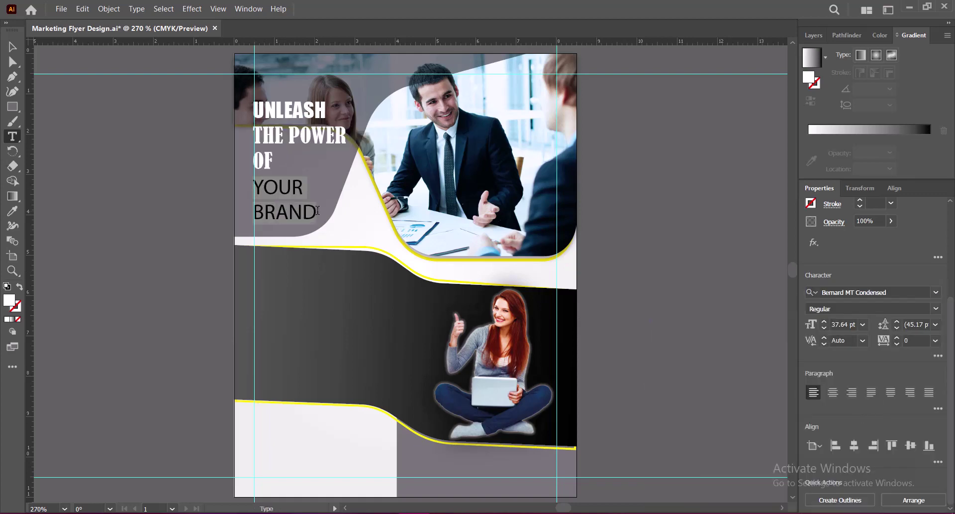
{"action": "left_click", "coordinate": [935, 292]}
{"action": "left_click", "coordinate": [836, 411]}
{"action": "left_click", "coordinate": [825, 320]}
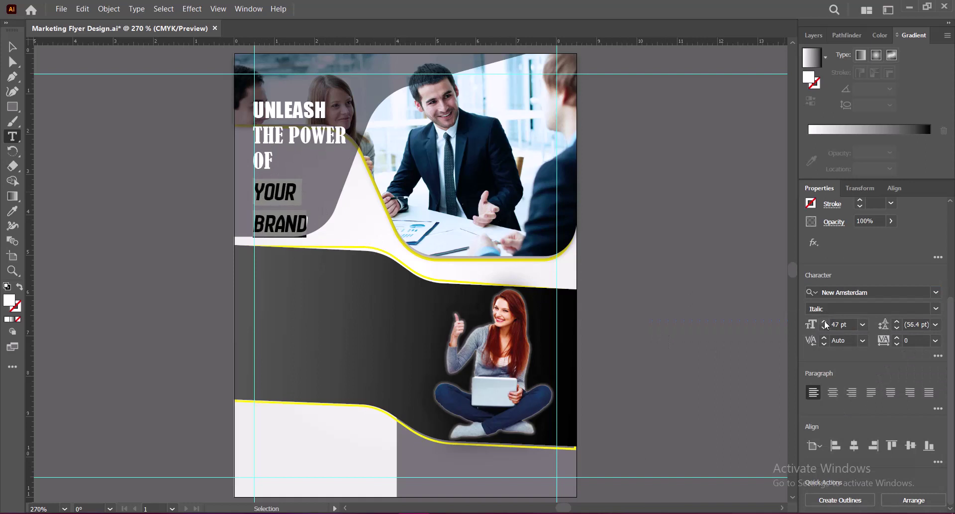
{"action": "left_click", "coordinate": [897, 327]}
{"action": "left_click", "coordinate": [825, 324]}
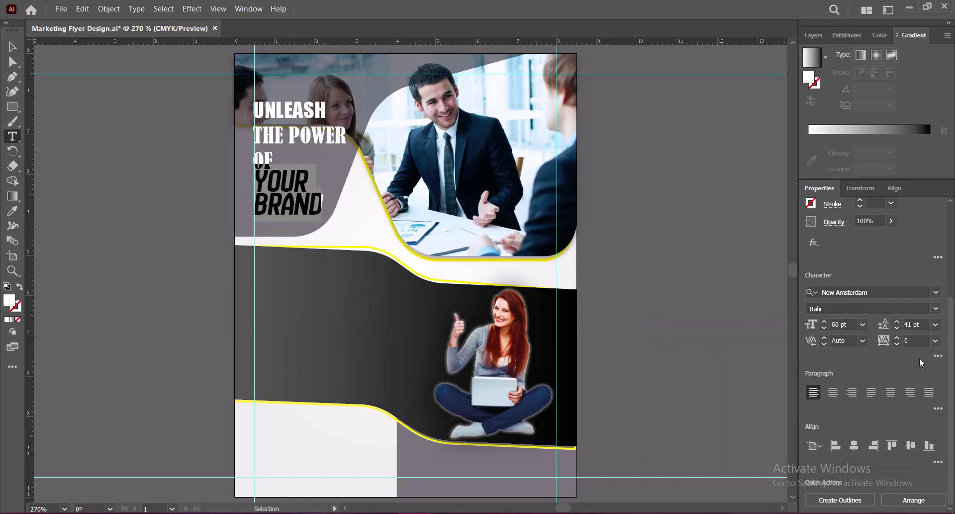
{"action": "left_click", "coordinate": [897, 321]}
Enlarge UNLEASH and THE POWER, then move the headline block up onto the guide.
{"action": "left_click_drag", "start_coordinate": [253, 102], "coordinate": [327, 119]}
{"action": "left_click", "coordinate": [825, 321]}
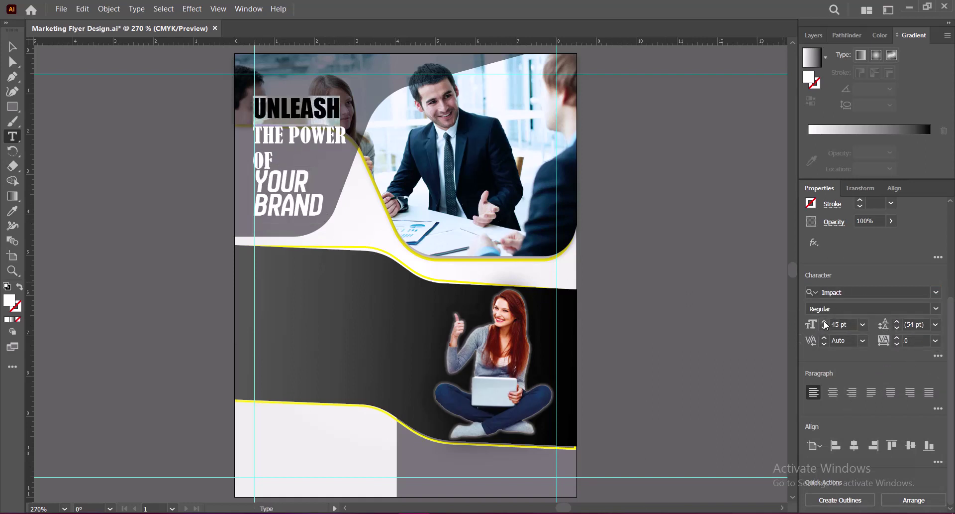
{"action": "left_click", "coordinate": [825, 321]}
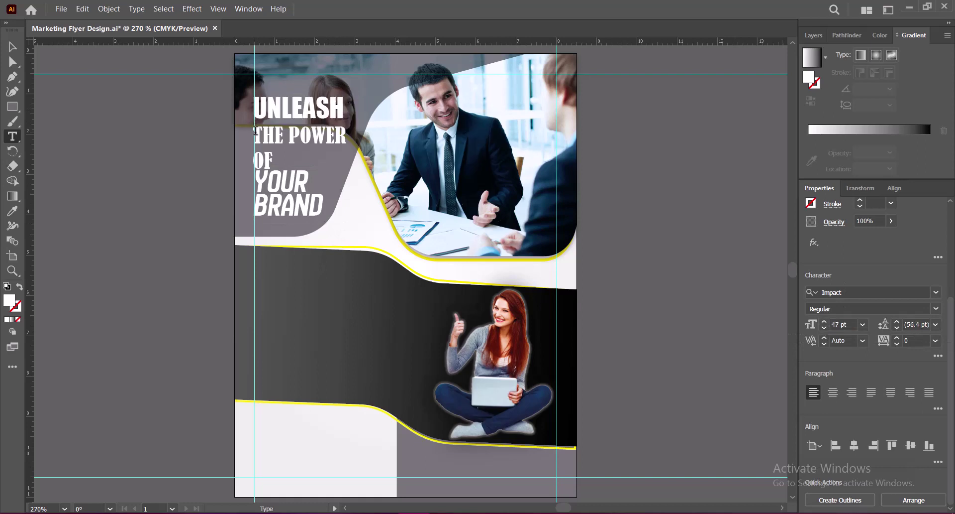
{"action": "left_click_drag", "start_coordinate": [253, 136], "coordinate": [348, 137]}
{"action": "left_click", "coordinate": [825, 321]}
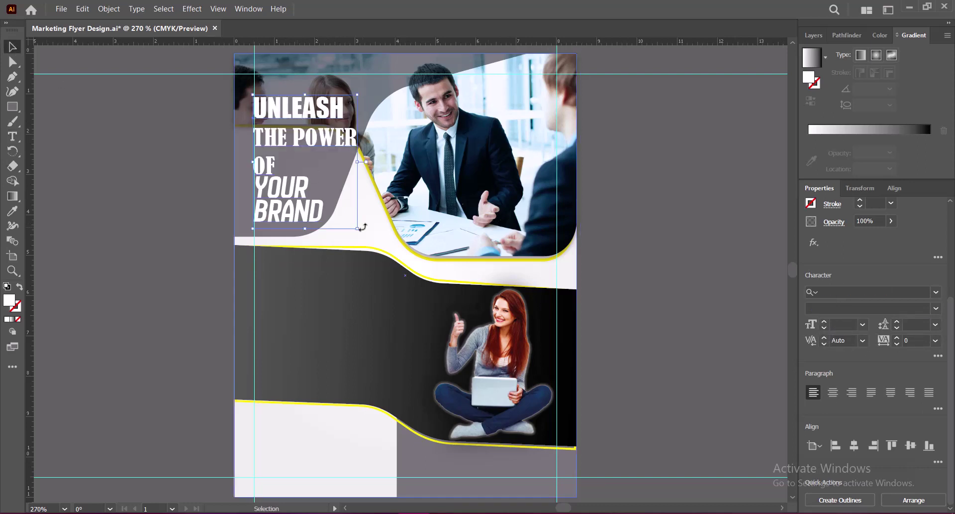
{"action": "mouse_move", "coordinate": [323, 226]}
{"action": "left_mouse_down"}
{"action": "mouse_move", "coordinate": [254, 175]}
{"action": "mouse_move", "coordinate": [276, 164]}
{"action": "mouse_move", "coordinate": [331, 219]}
{"action": "left_mouse_up"}
{"action": "left_click", "coordinate": [897, 328]}
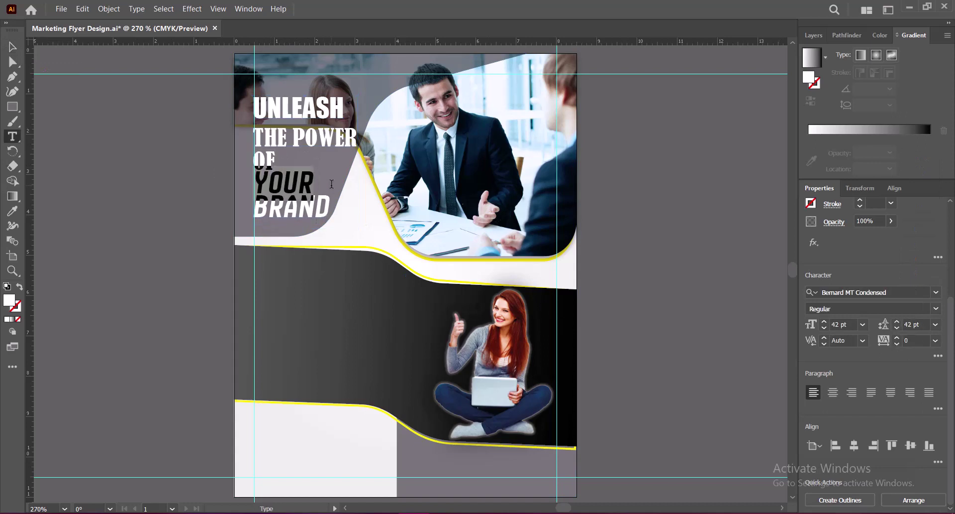
{"action": "left_click", "coordinate": [18, 48]}
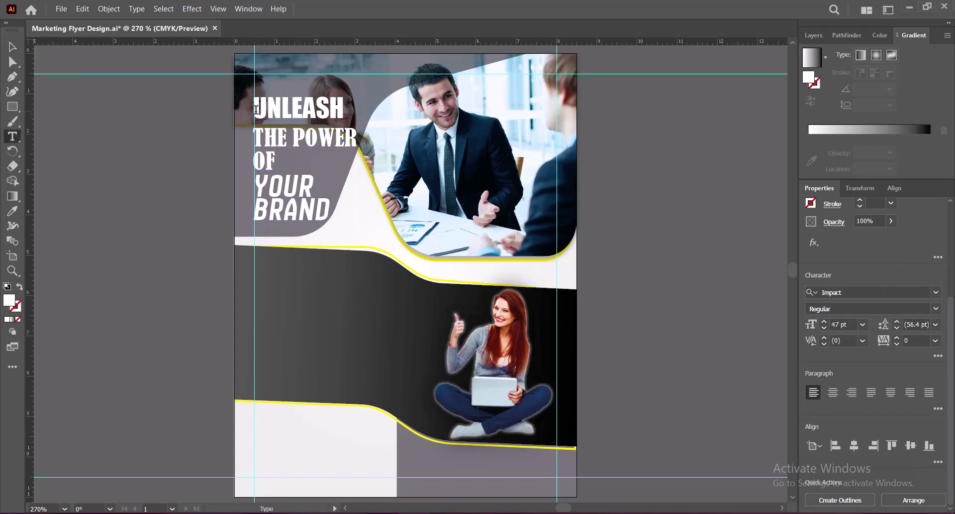
{"action": "left_click", "coordinate": [319, 142]}
{"action": "mouse_move", "coordinate": [317, 135]}
{"action": "left_mouse_down"}
{"action": "mouse_move", "coordinate": [318, 127]}
{"action": "mouse_move", "coordinate": [326, 139]}
{"action": "left_mouse_up"}
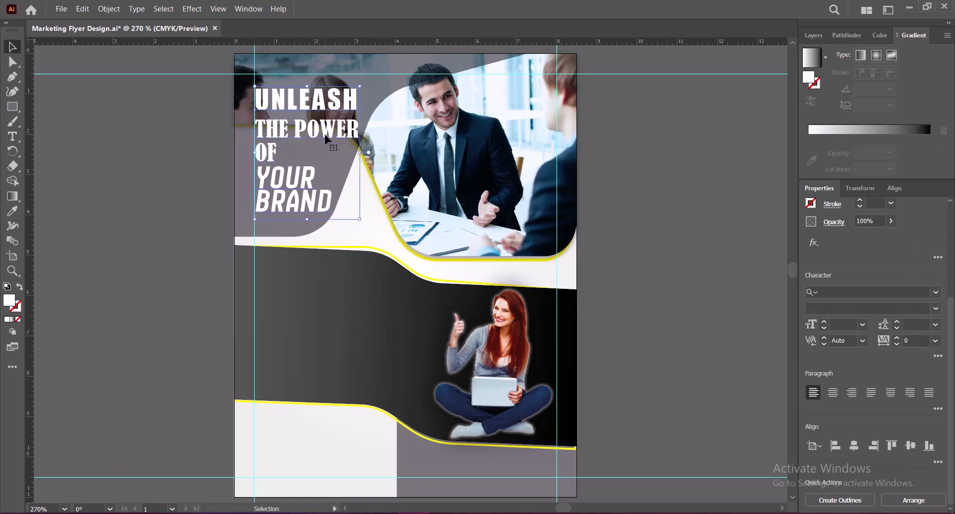
Colour the YOUR BRAND text yellow.
{"action": "left_click", "coordinate": [8, 47]}
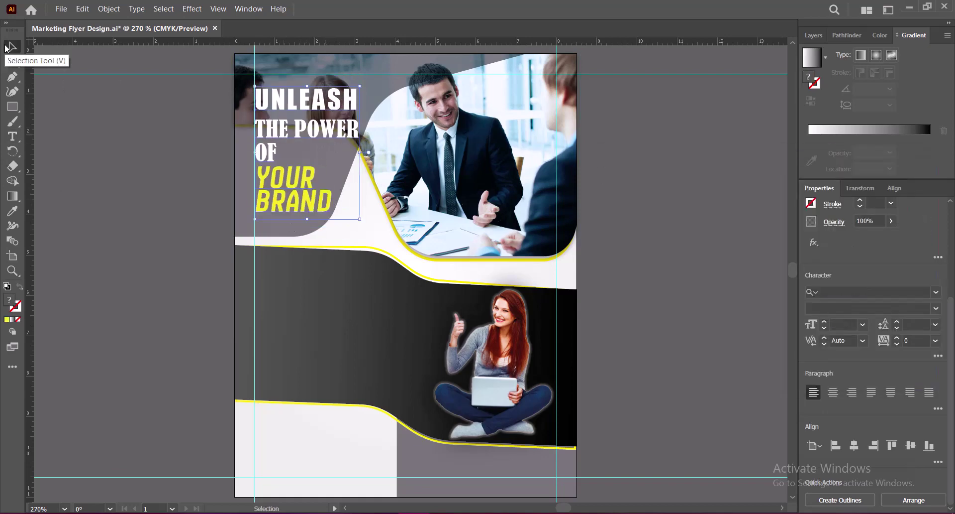
{"action": "double_click", "coordinate": [810, 324]}
{"action": "left_click", "coordinate": [884, 199]}
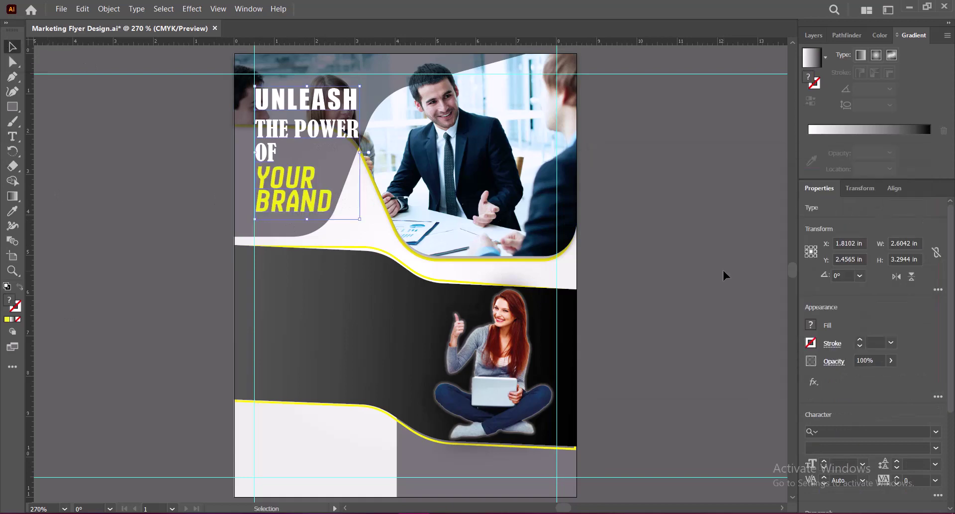
Apply a drop shadow to the headline with values 60 and 0.03.
{"action": "left_click", "coordinate": [192, 8]}
{"action": "left_click", "coordinate": [360, 166]}
{"action": "type", "text": "60"}
{"action": "key", "text": "Tab"}
{"action": "key", "text": "Tab"}
{"action": "key", "text": "Tab"}
{"action": "type", "text": "0.03"}
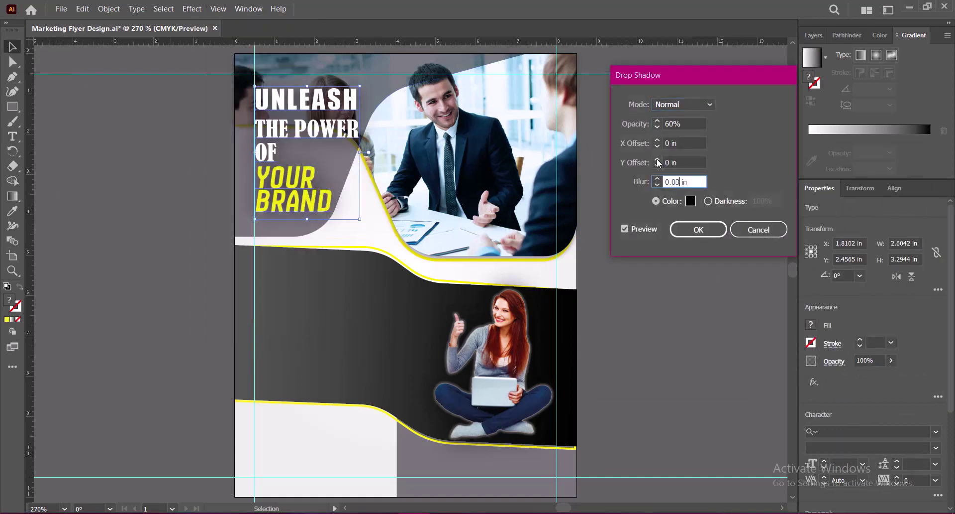
{"action": "key", "text": "Return"}
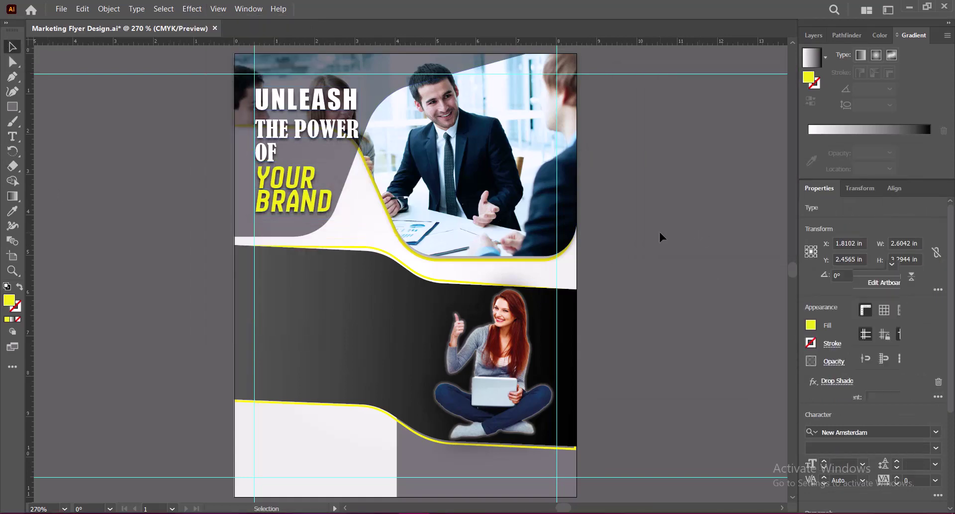
{"action": "left_click", "coordinate": [660, 233]}
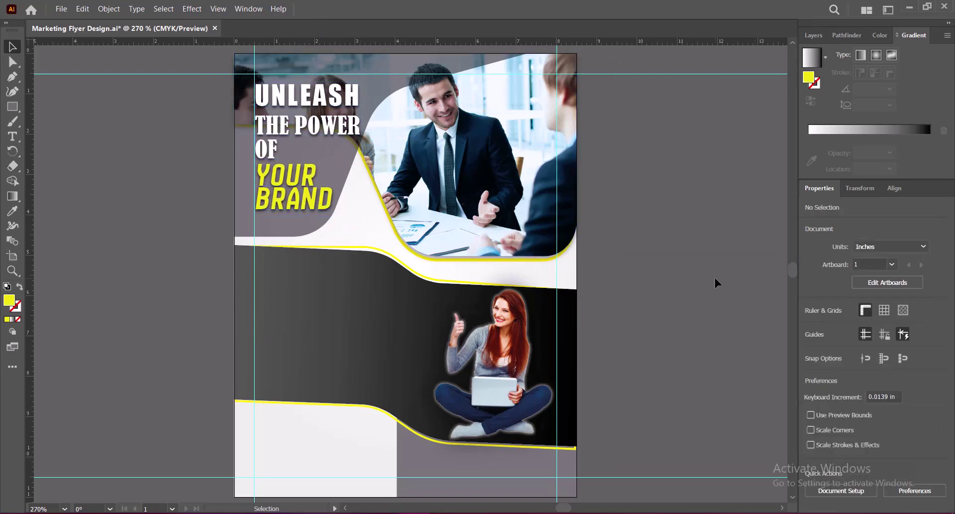
Type a two-line tagline 'PARTNER / FOR MARKETING AGENCY' on the meeting photo.
{"action": "left_click", "coordinate": [13, 136]}
{"action": "left_click", "coordinate": [442, 158]}
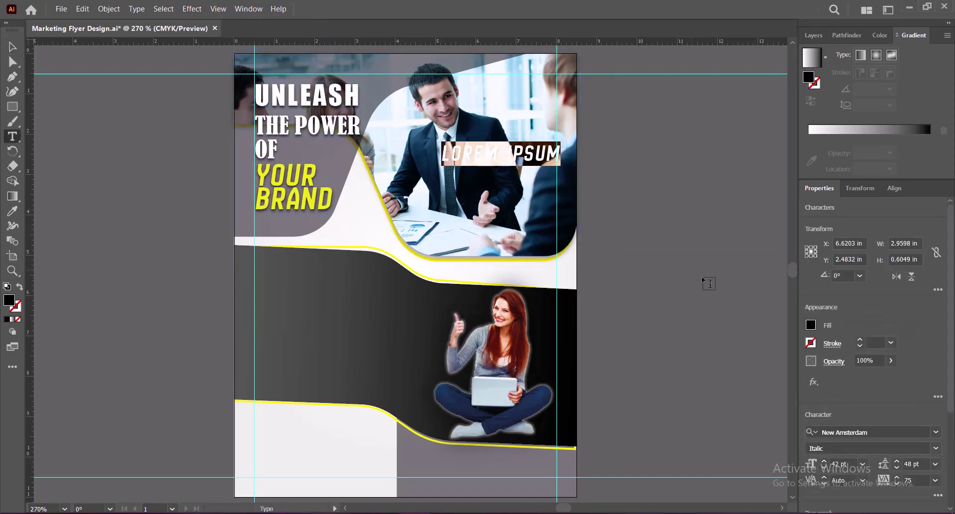
{"action": "scroll", "coordinate": [927, 296], "scroll_direction": "down", "scroll_amount": 3}
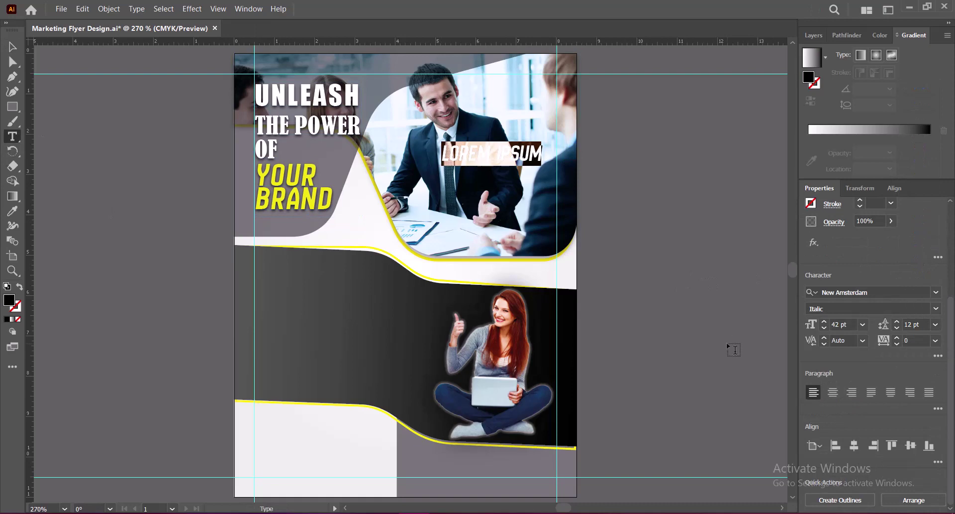
{"action": "type", "text": "PARTNER"}
{"action": "key", "text": "Return"}
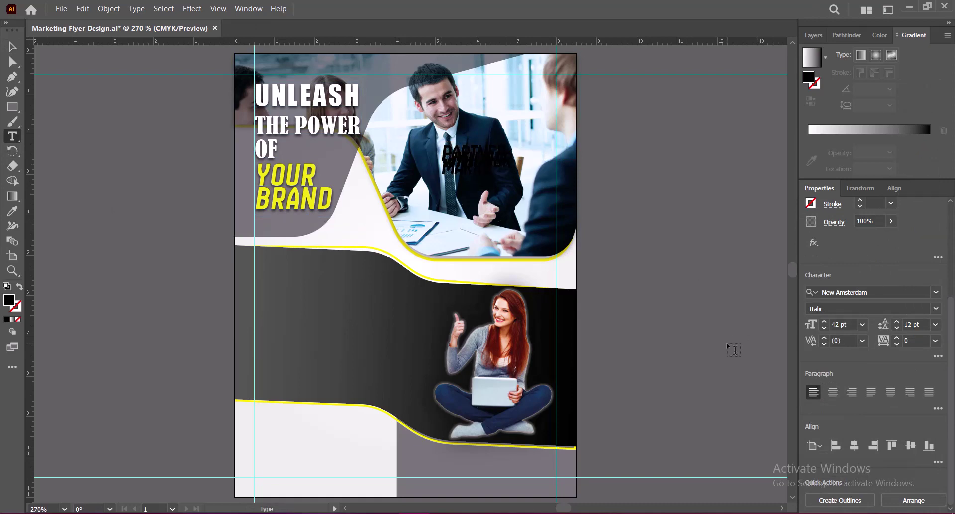
{"action": "type", "text": "FOR MARKETING AGENCY"}
{"action": "key", "text": "Escape"}
Make the tagline right-aligned and white with 36 pt leading, positioned on the photo.
{"action": "left_click", "coordinate": [852, 392]}
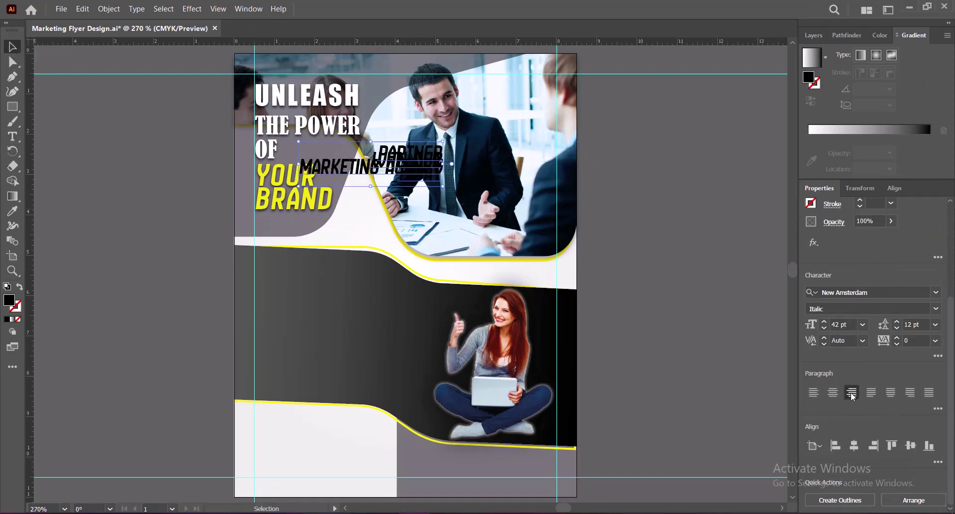
{"action": "double_click", "coordinate": [9, 300]}
{"action": "key", "text": "Return"}
{"action": "left_click", "coordinate": [936, 324]}
{"action": "left_click", "coordinate": [916, 278]}
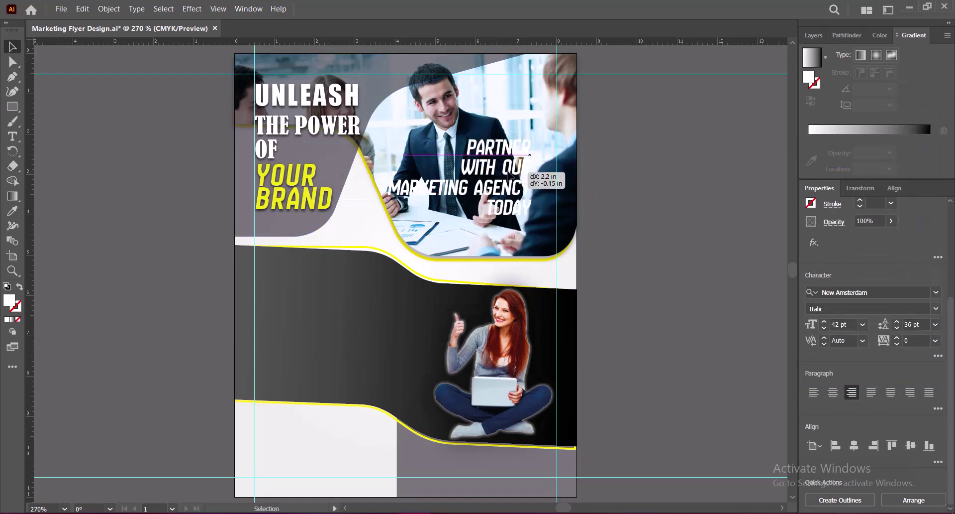
{"action": "mouse_move", "coordinate": [431, 204]}
{"action": "left_mouse_down"}
{"action": "mouse_move", "coordinate": [544, 211]}
{"action": "mouse_move", "coordinate": [413, 197]}
{"action": "left_mouse_up"}
Set the PARTNER WITH OUR lines in Eras Bold ITC at a new size.
{"action": "double_click", "coordinate": [543, 211]}
{"action": "left_click", "coordinate": [936, 292]}
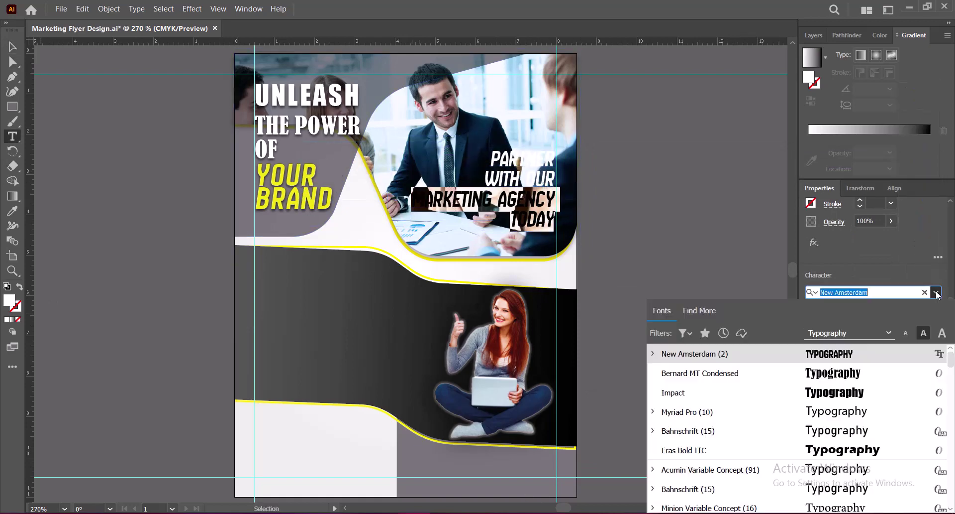
{"action": "left_click", "coordinate": [722, 450]}
{"action": "left_click", "coordinate": [863, 324]}
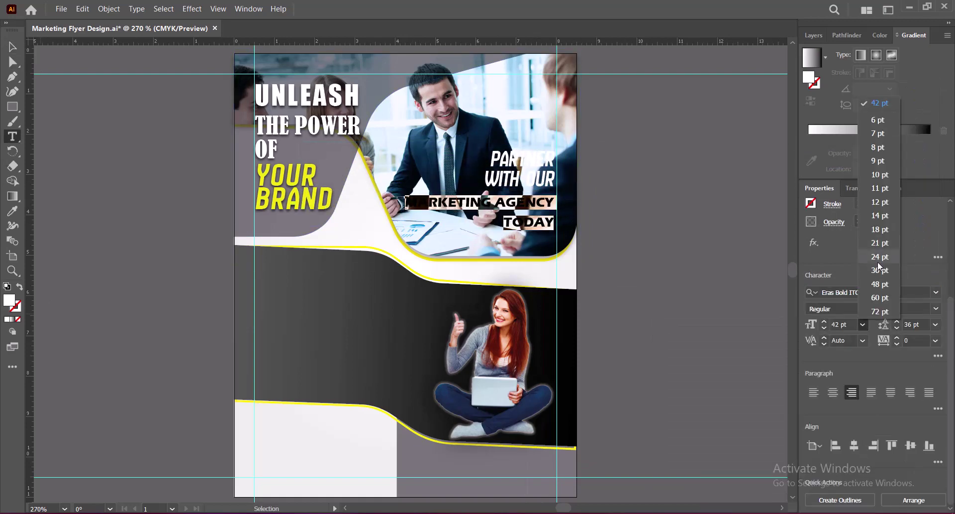
{"action": "left_click", "coordinate": [878, 259]}
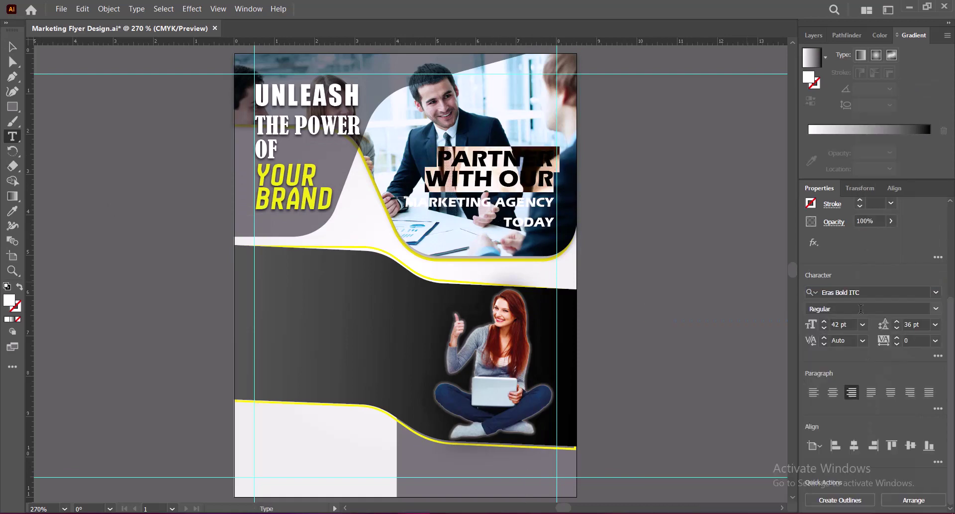
Set the MARKETING AGENCY lines in New Amsterdam at 48 pt.
{"action": "left_click", "coordinate": [936, 292]}
{"action": "left_click", "coordinate": [692, 313]}
{"action": "left_click", "coordinate": [863, 324]}
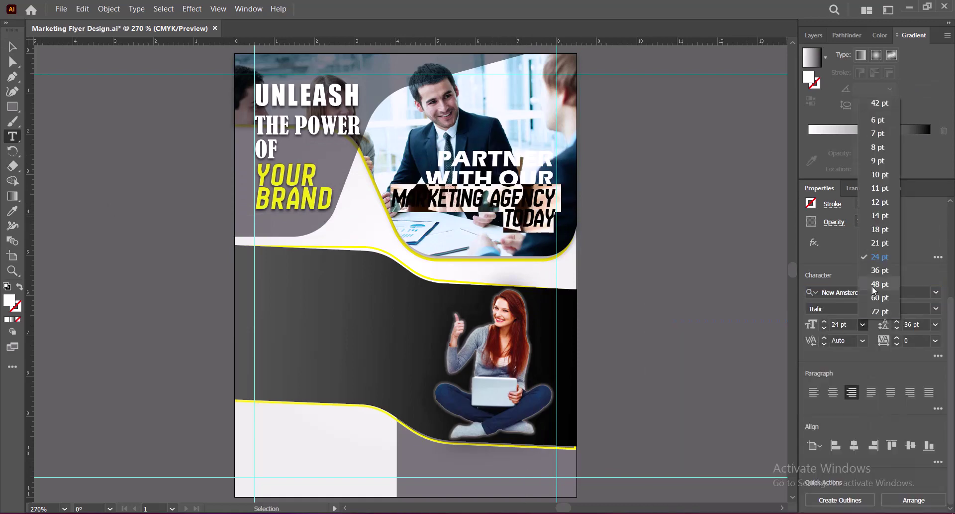
{"action": "left_click", "coordinate": [874, 290]}
{"action": "left_click", "coordinate": [863, 324]}
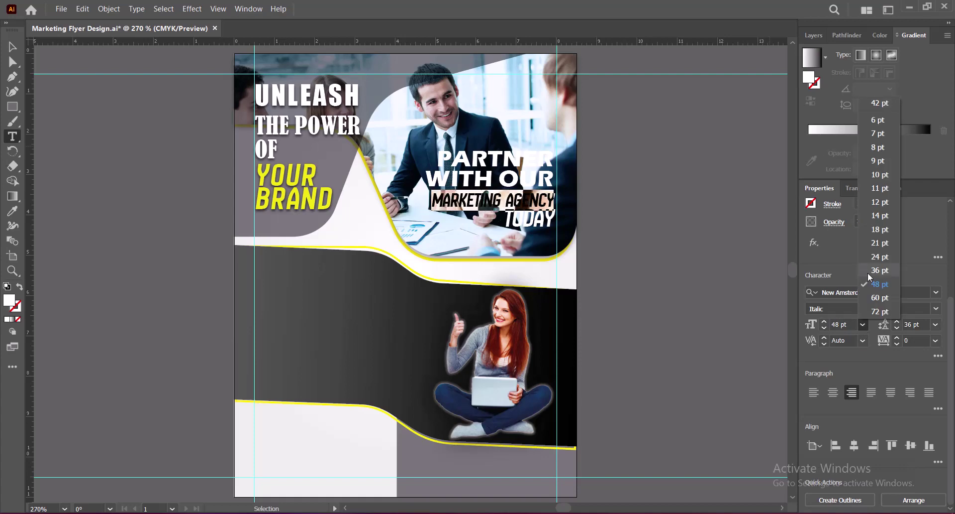
{"action": "left_click", "coordinate": [868, 273]}
Give TODAY 42 pt leading and 100 tracking.
{"action": "left_click_drag", "start_coordinate": [504, 219], "coordinate": [563, 218]}
{"action": "left_click", "coordinate": [936, 324]}
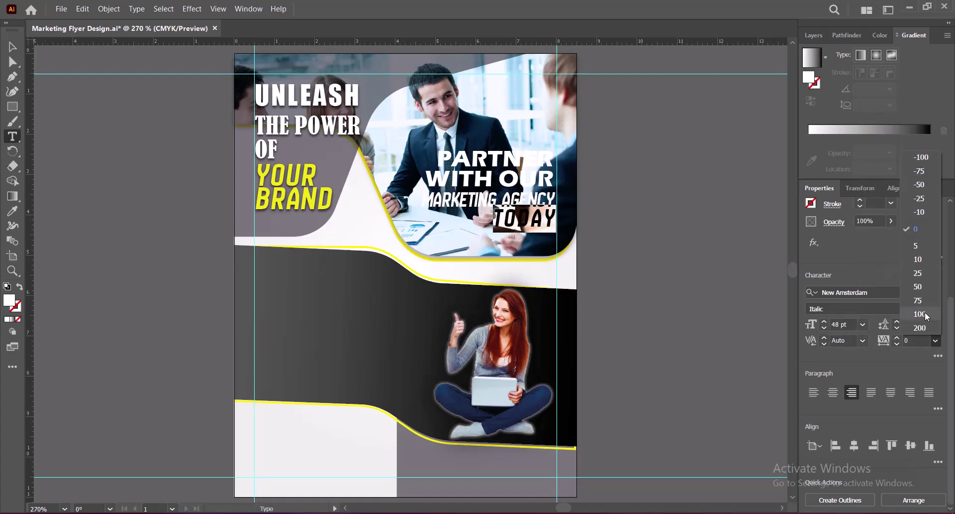
{"action": "left_click", "coordinate": [918, 299]}
{"action": "left_click", "coordinate": [935, 340]}
{"action": "left_click", "coordinate": [918, 368]}
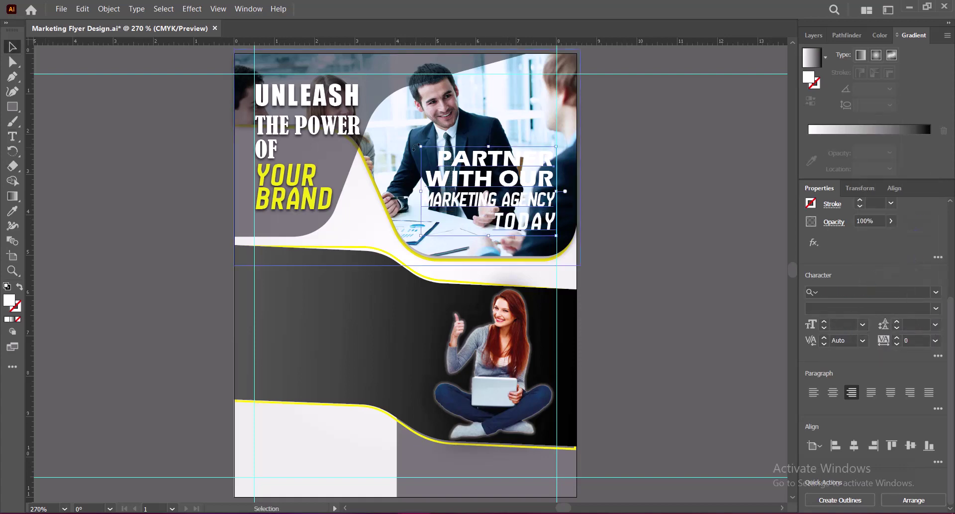
{"action": "key", "text": "Escape"}
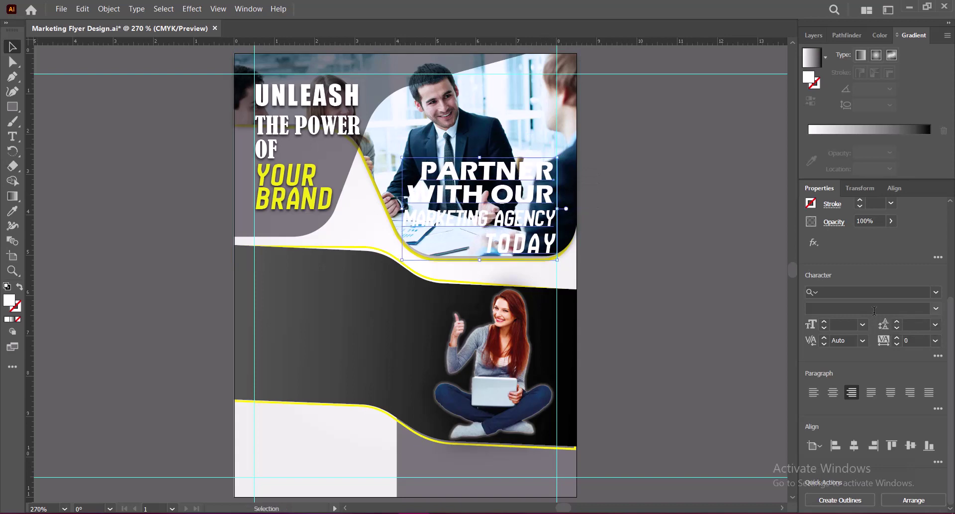
Add a drop shadow at 90% opacity to the tagline.
{"action": "left_click", "coordinate": [192, 9]}
{"action": "left_click", "coordinate": [350, 174]}
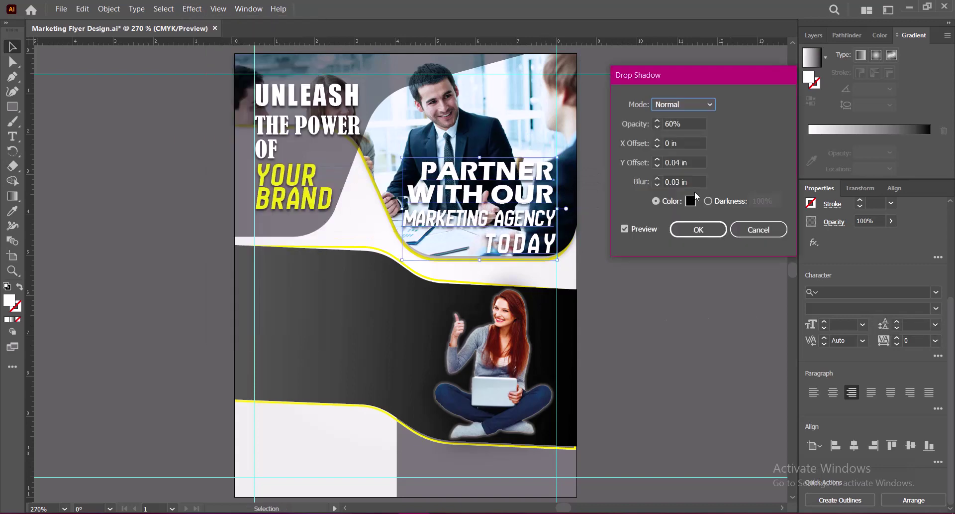
{"action": "key", "text": "Tab"}
{"action": "type", "text": "90"}
{"action": "left_click", "coordinate": [698, 182]}
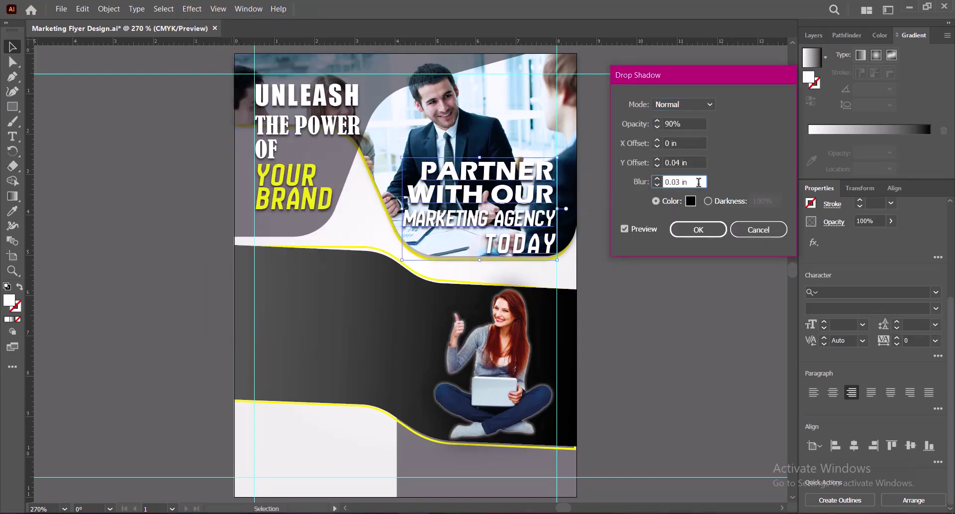
{"action": "key", "text": "Return"}
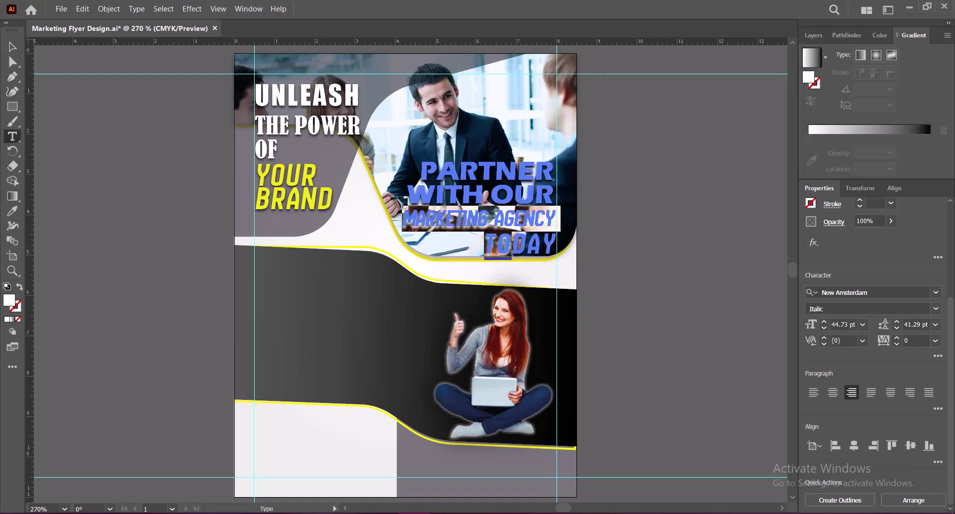
Change the tagline fill to a very pale cyan, #CCFFFF.
{"action": "left_click", "coordinate": [779, 273]}
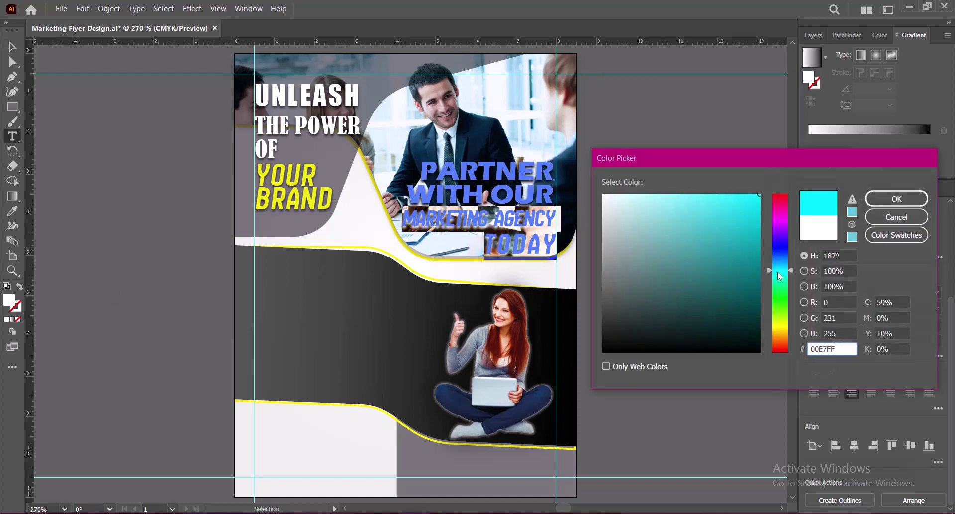
{"action": "left_click", "coordinate": [896, 198]}
{"action": "key", "text": "Escape"}
{"action": "left_click", "coordinate": [645, 264]}
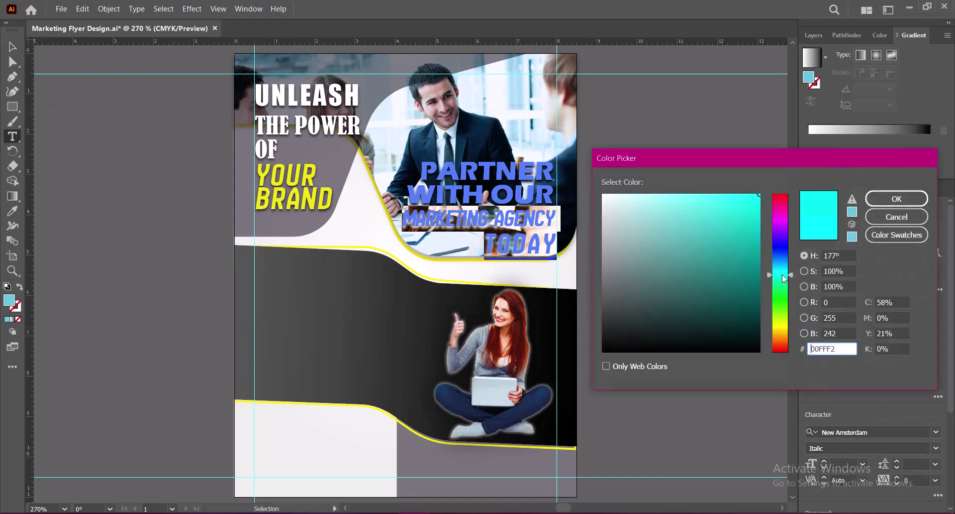
{"action": "left_click", "coordinate": [645, 194]}
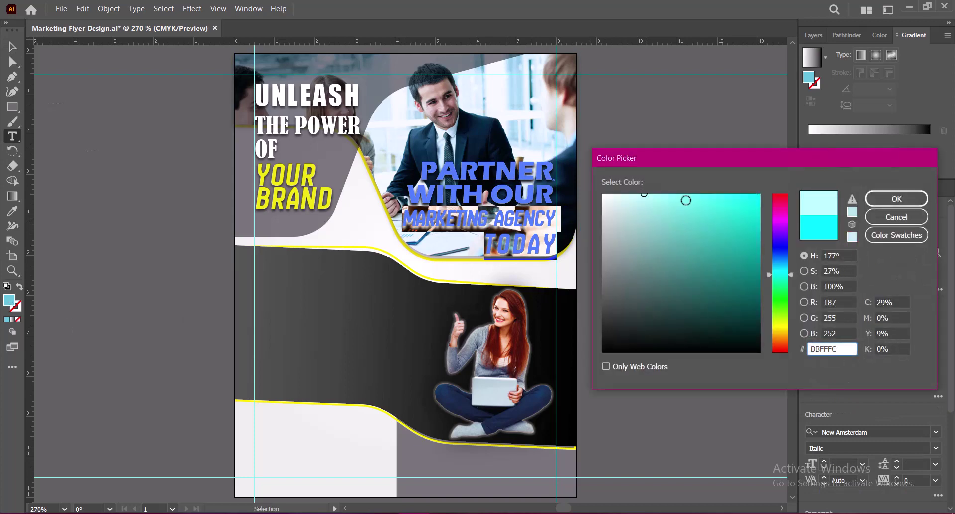
{"action": "left_click", "coordinate": [867, 199]}
Deselect the tagline and save the flyer with Ctrl+S.
{"action": "key", "text": "Escape"}
{"action": "left_click", "coordinate": [618, 244]}
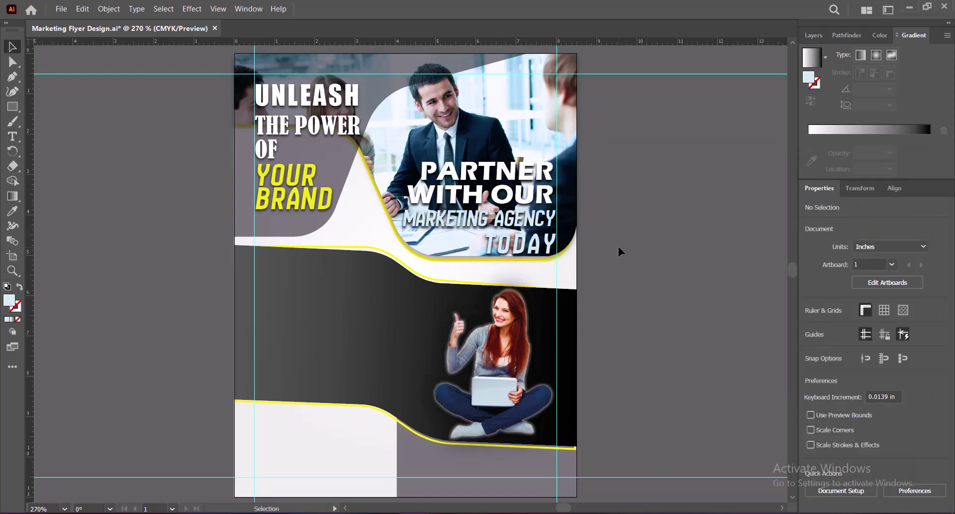
{"action": "key", "text": "ctrl+s"}
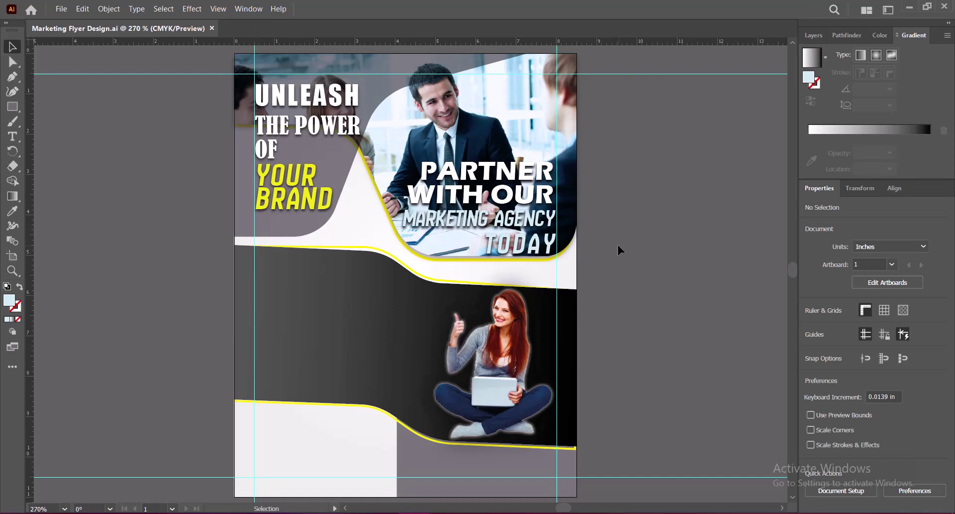
Pen-trace a closed panel to the page's right edge, rounding its bottom-right corner along the yellow curve.
{"action": "key", "text": "p"}
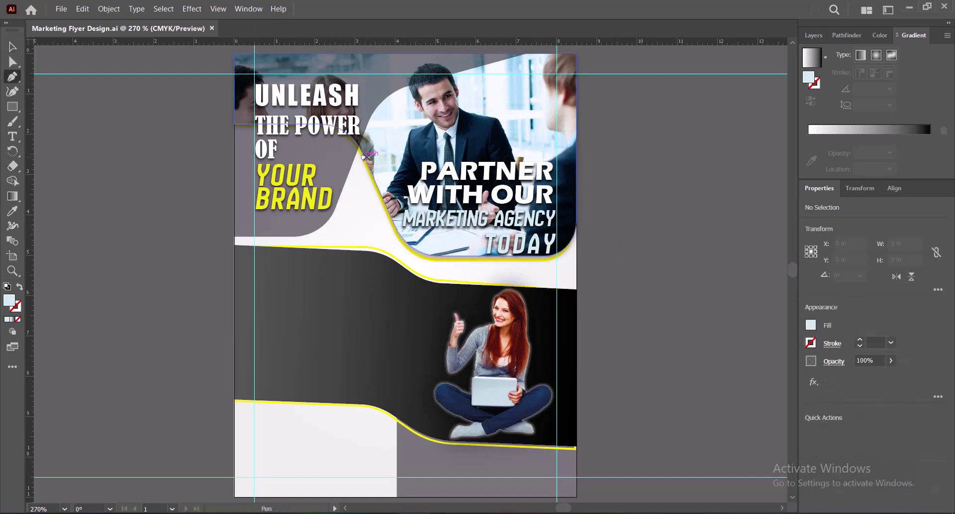
{"action": "left_click", "coordinate": [366, 156]}
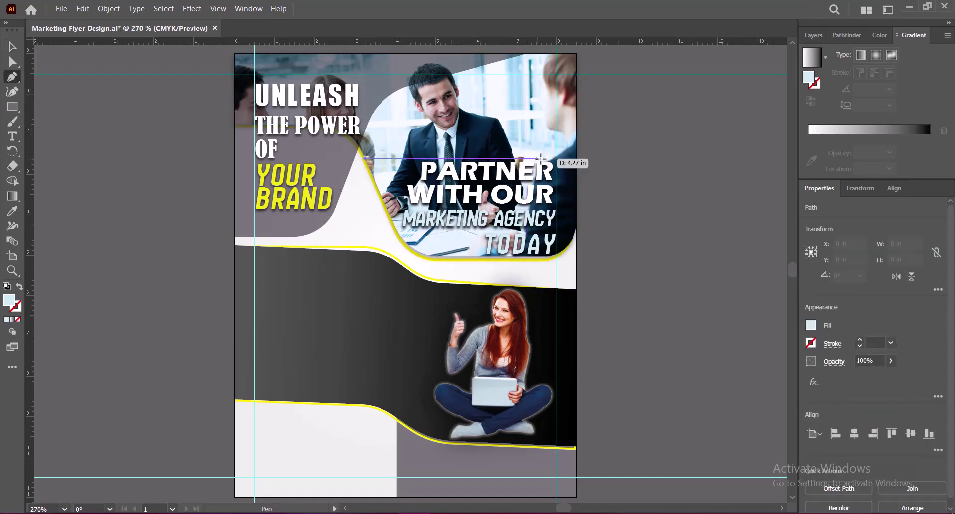
{"action": "left_click", "coordinate": [577, 158]}
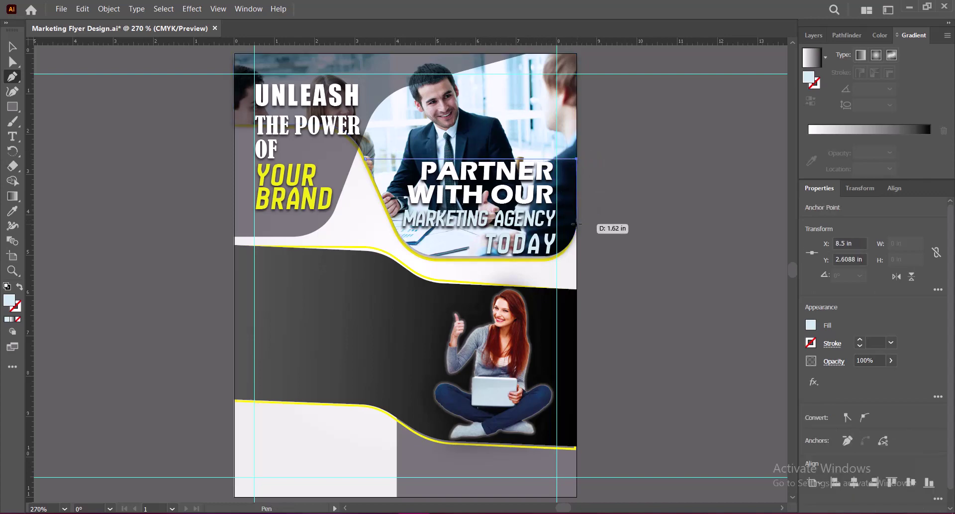
{"action": "left_click", "coordinate": [577, 224]}
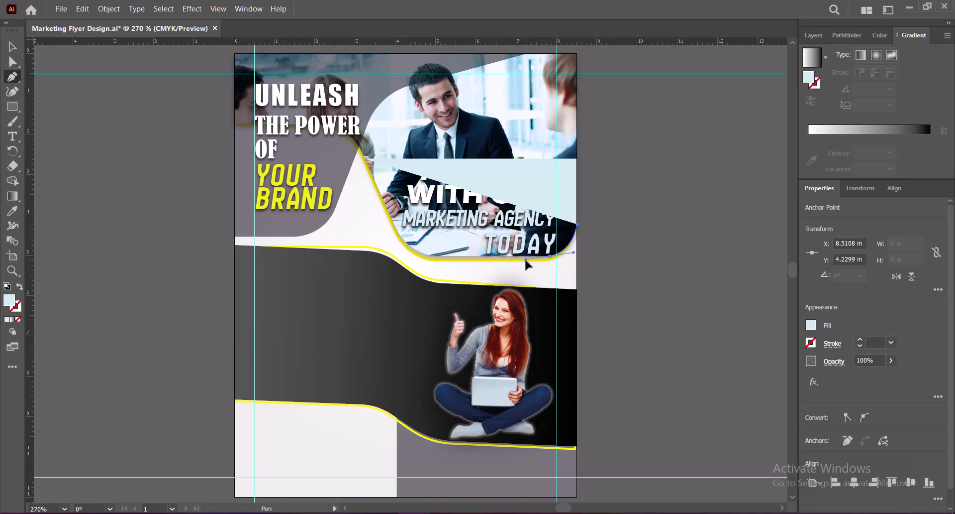
{"action": "mouse_move", "coordinate": [551, 253]}
{"action": "left_mouse_down"}
{"action": "mouse_move", "coordinate": [430, 257]}
{"action": "mouse_move", "coordinate": [402, 247]}
{"action": "left_mouse_up"}
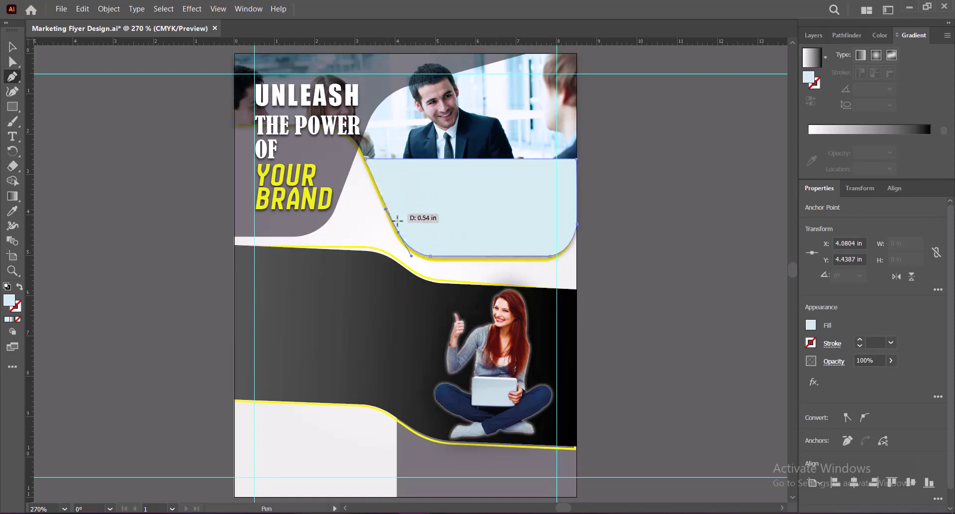
{"action": "left_click", "coordinate": [367, 158]}
Fill the panel with dark navy #040438.
{"action": "left_click", "coordinate": [13, 46]}
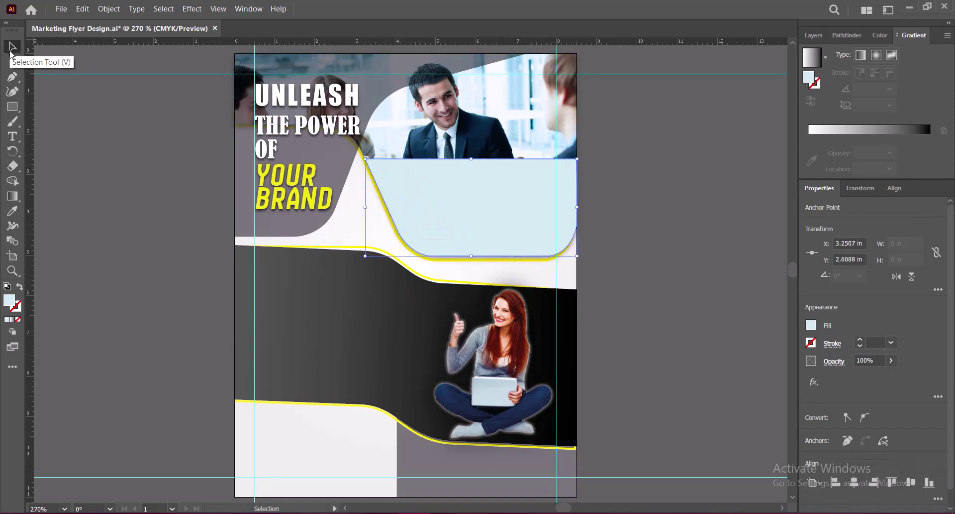
{"action": "double_click", "coordinate": [8, 302]}
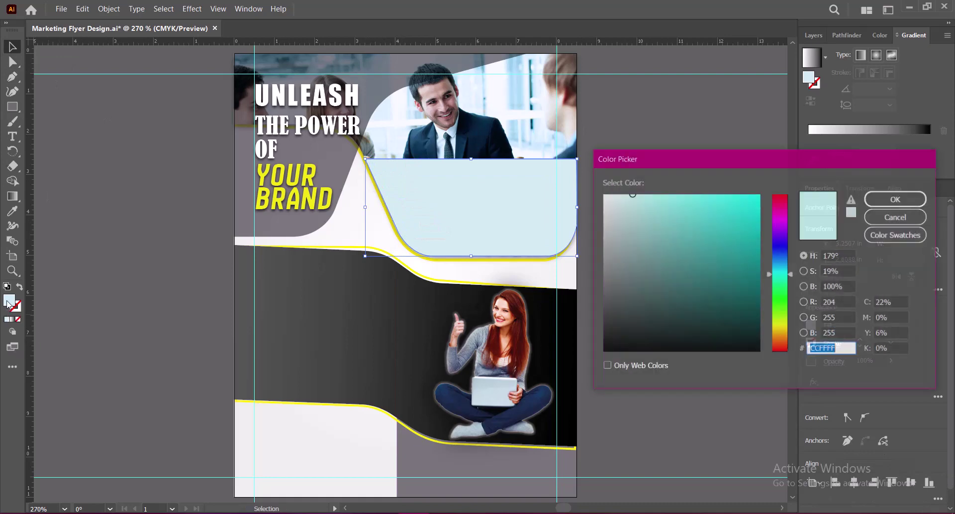
{"action": "triple_click", "coordinate": [832, 349]}
{"action": "type", "text": "040438"}
{"action": "key", "text": "Return"}
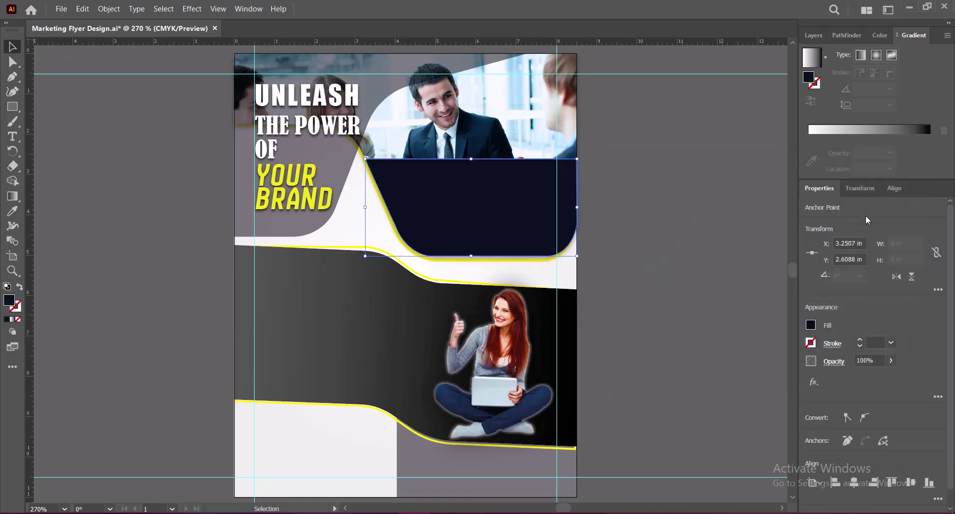
Send the navy panel behind the tagline and lower its opacity to make it translucent.
{"action": "right_click", "coordinate": [502, 212]}
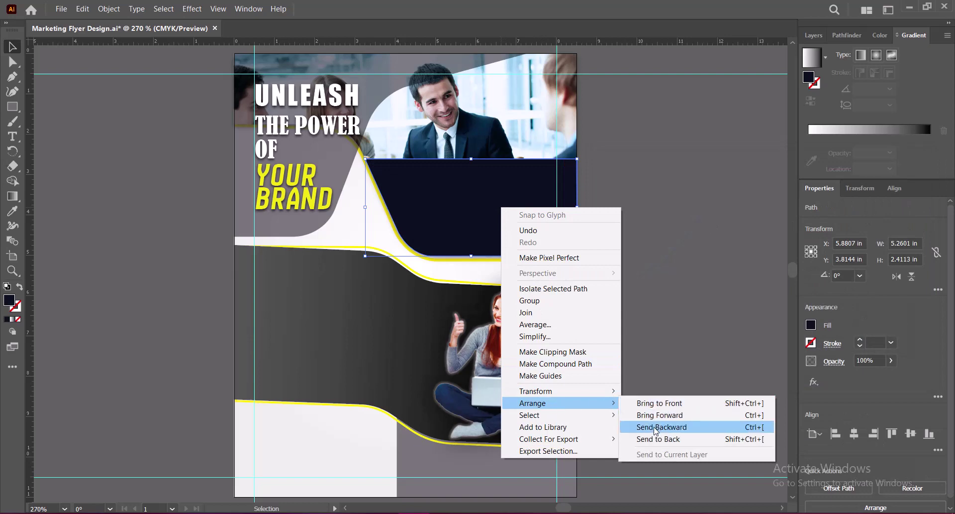
{"action": "left_click", "coordinate": [650, 427]}
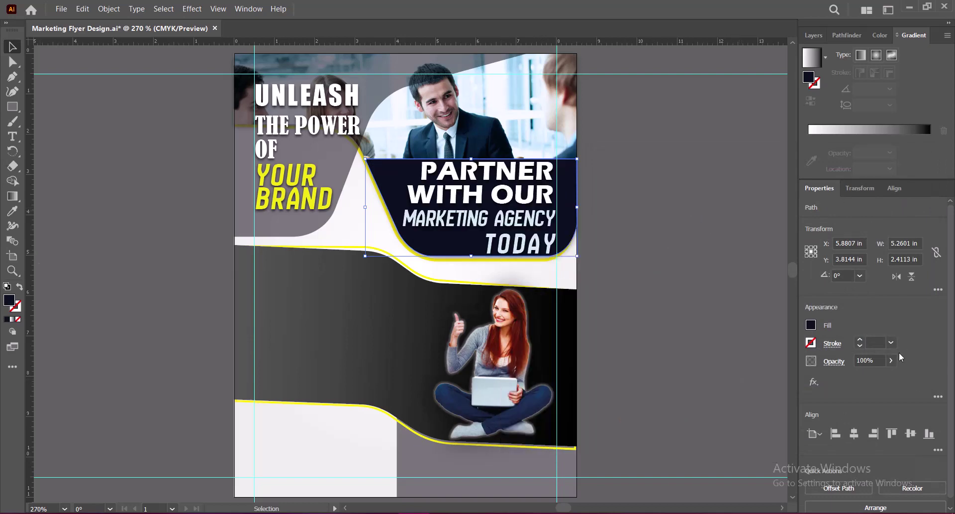
{"action": "left_click_drag", "start_coordinate": [886, 381], "coordinate": [862, 381]}
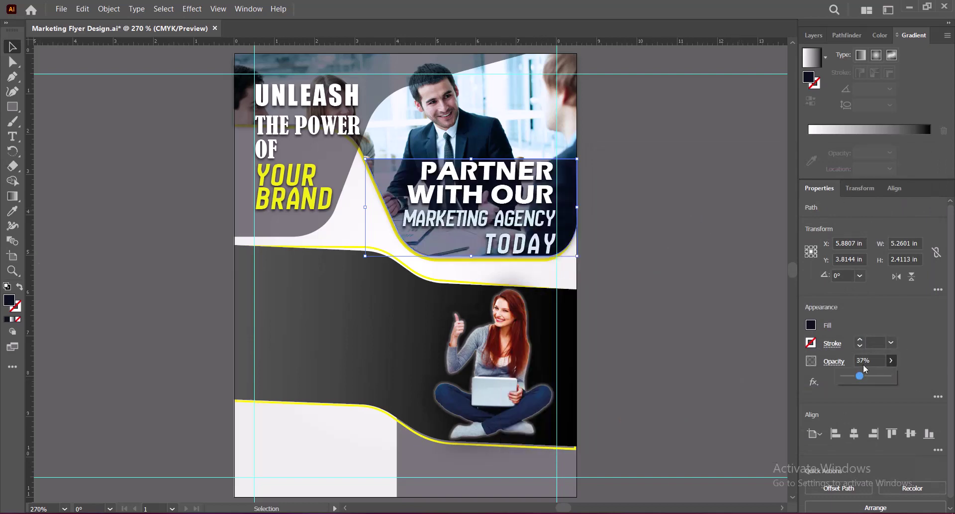
{"action": "left_click", "coordinate": [862, 360]}
{"action": "type", "text": "30"}
{"action": "key", "text": "Return"}
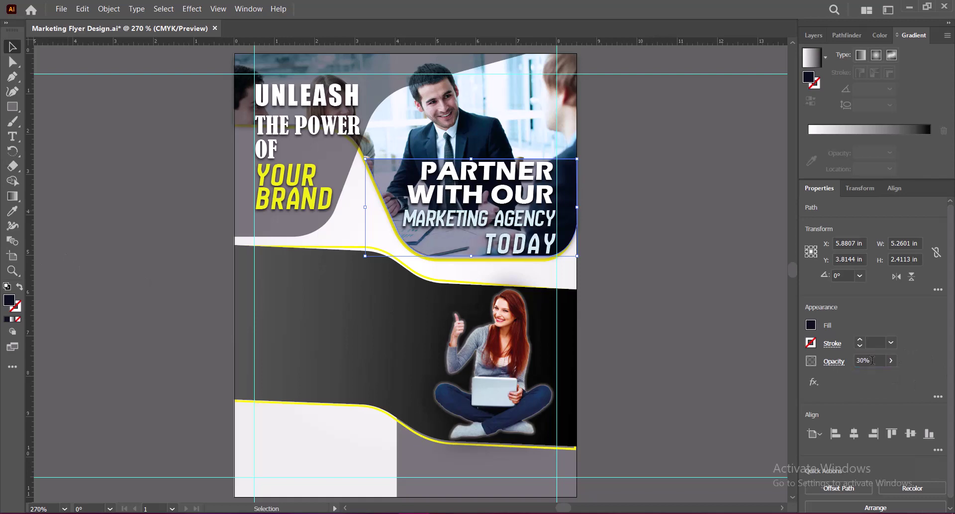
{"action": "left_click", "coordinate": [662, 333]}
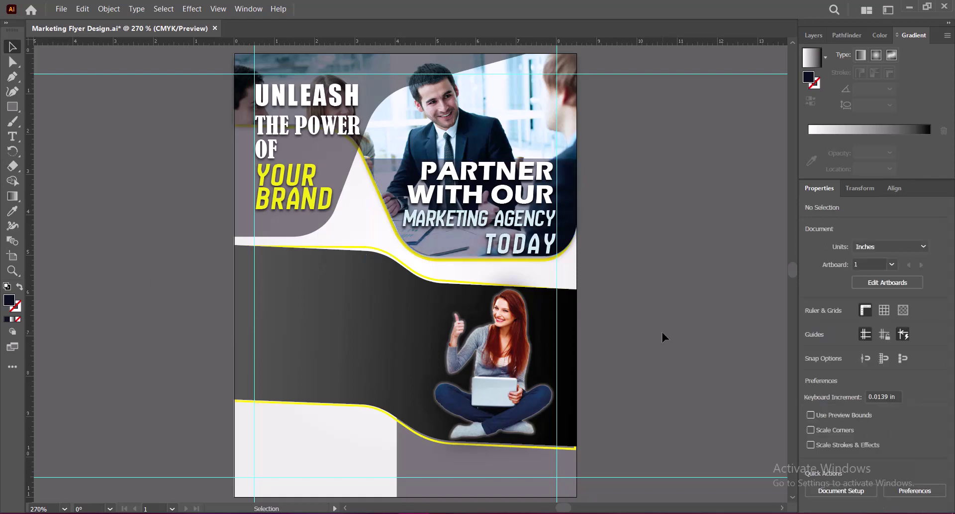
Recheck the panel's fill colour and save the flyer.
{"action": "left_click", "coordinate": [403, 177]}
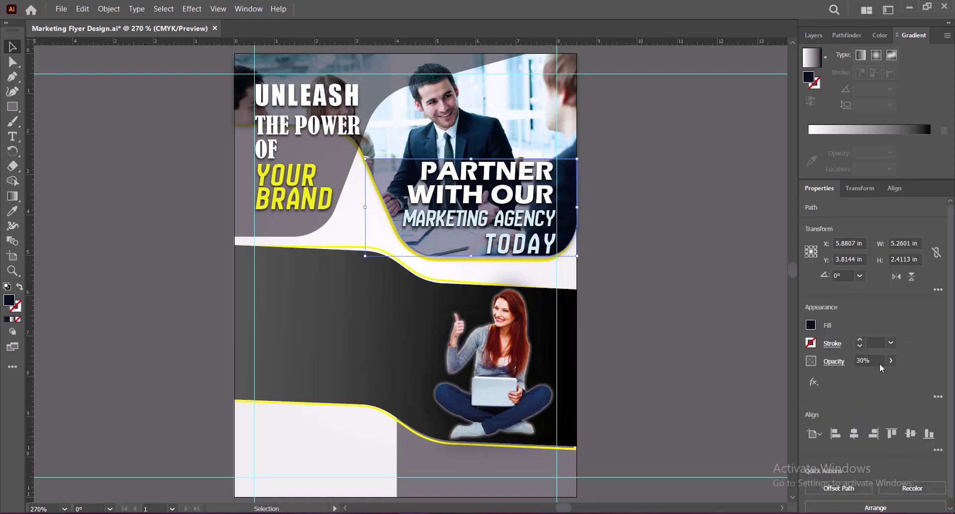
{"action": "double_click", "coordinate": [811, 326]}
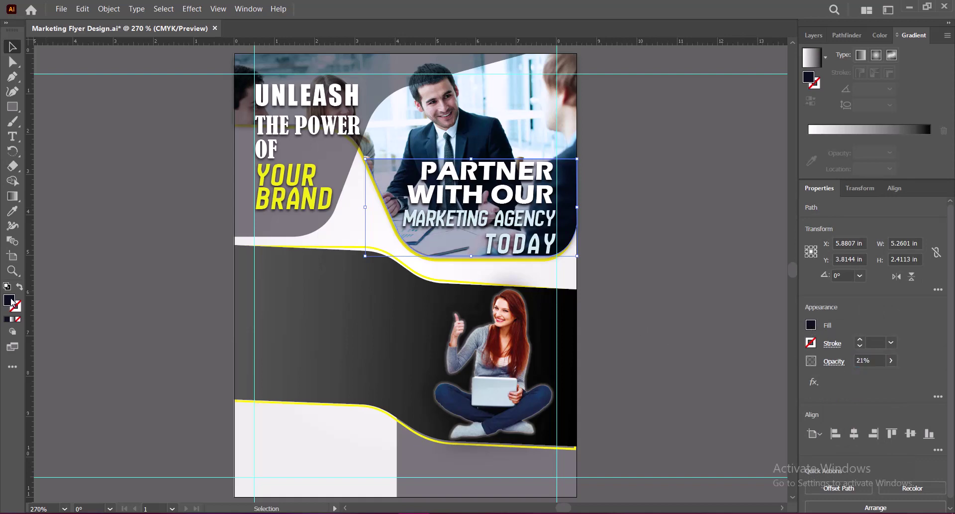
{"action": "left_click", "coordinate": [897, 198]}
{"action": "left_click", "coordinate": [680, 295]}
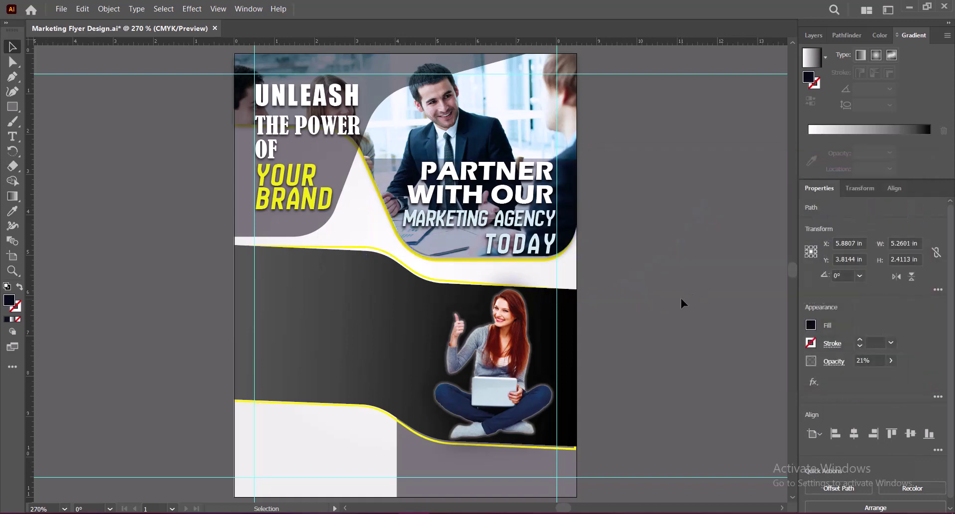
{"action": "key", "text": "ctrl+s"}
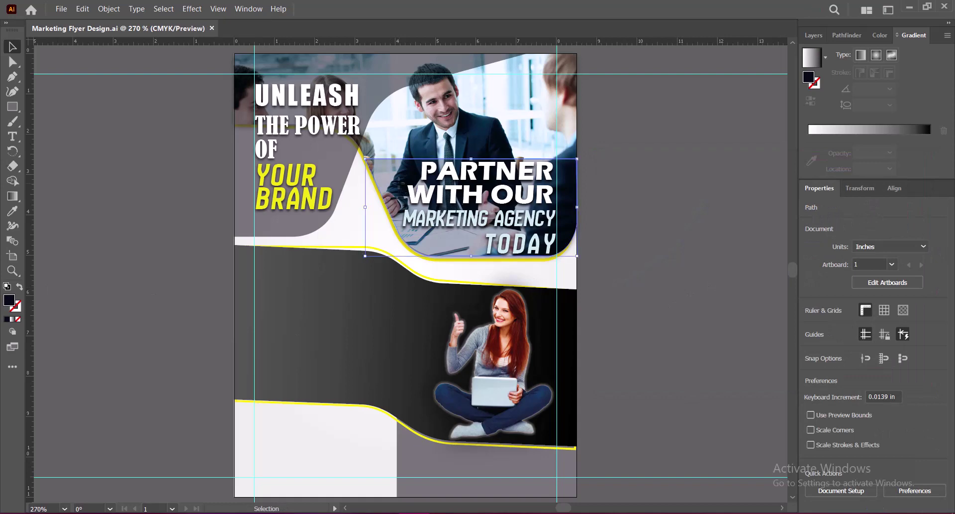
Drag the translucent panel's handles so it frames the tagline, then check the result.
{"action": "left_click", "coordinate": [475, 186]}
{"action": "left_click_drag", "start_coordinate": [473, 159], "coordinate": [473, 155]}
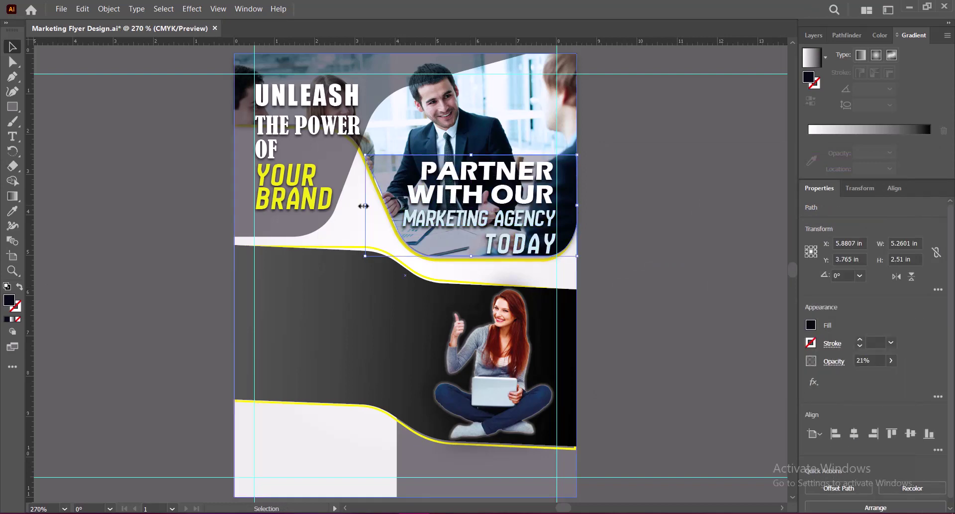
{"action": "left_click_drag", "start_coordinate": [365, 206], "coordinate": [365, 204]}
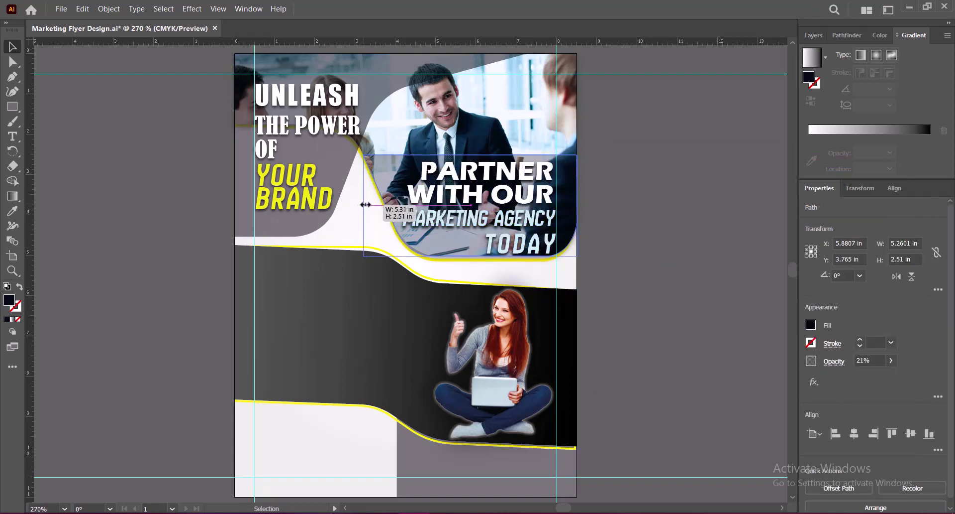
{"action": "left_click", "coordinate": [640, 288]}
{"action": "left_click", "coordinate": [465, 254]}
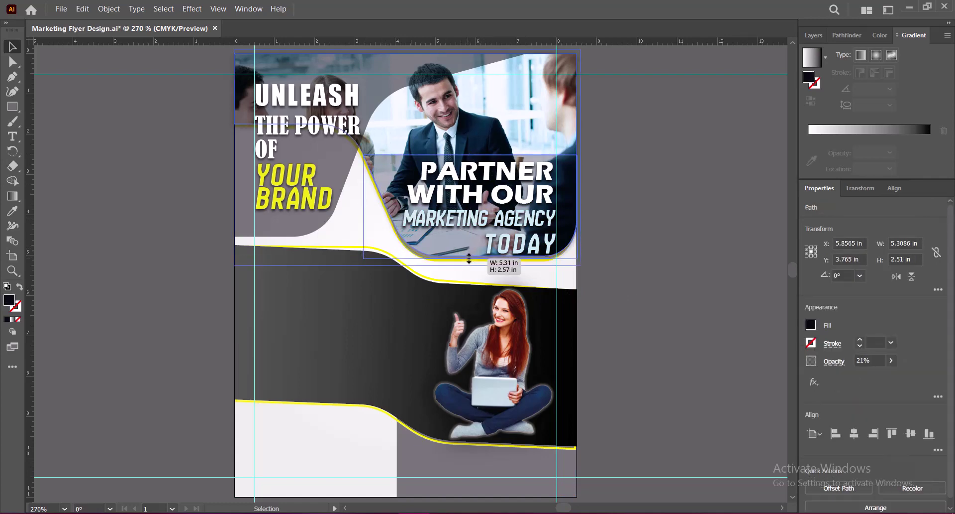
{"action": "left_click", "coordinate": [631, 262]}
{"action": "left_click", "coordinate": [464, 203]}
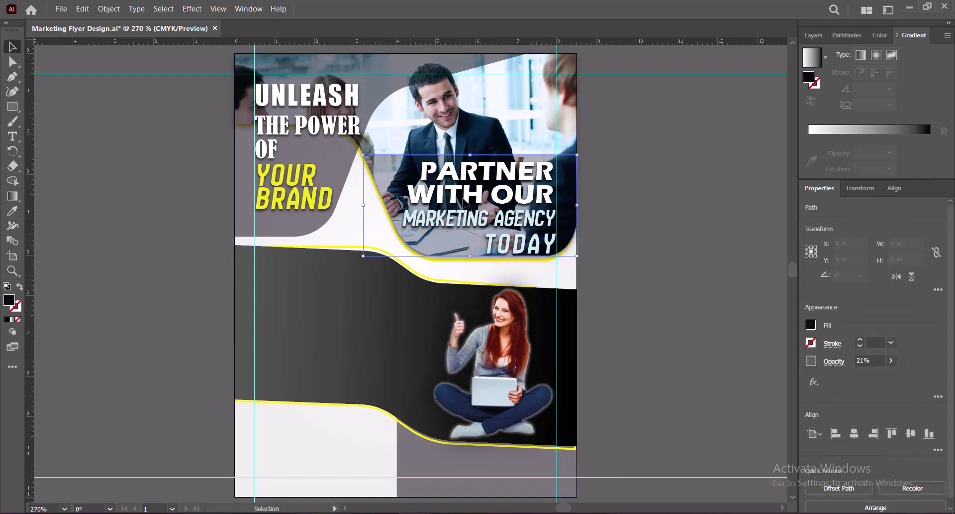
{"action": "left_click", "coordinate": [768, 294]}
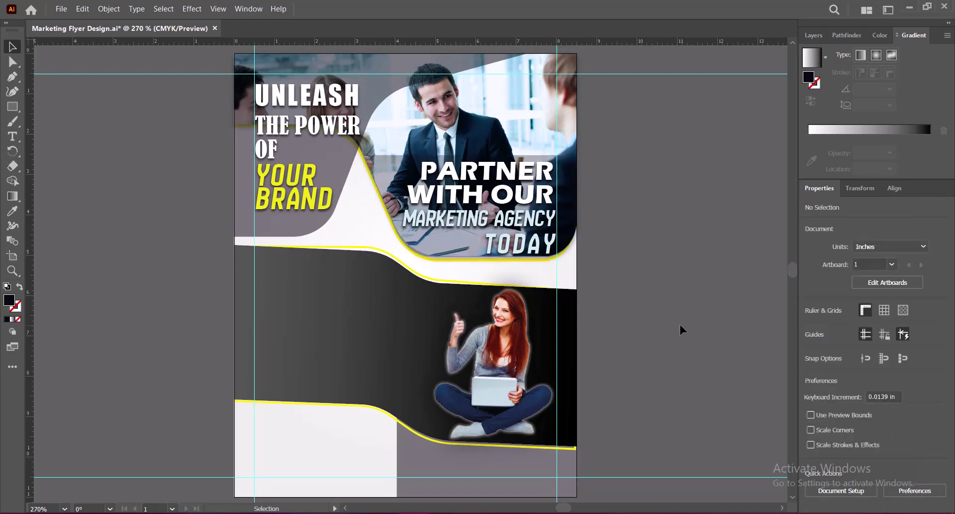
Recolour the MARKETING AGENCY TODAY headline text cyan.
{"action": "triple_click", "coordinate": [532, 258]}
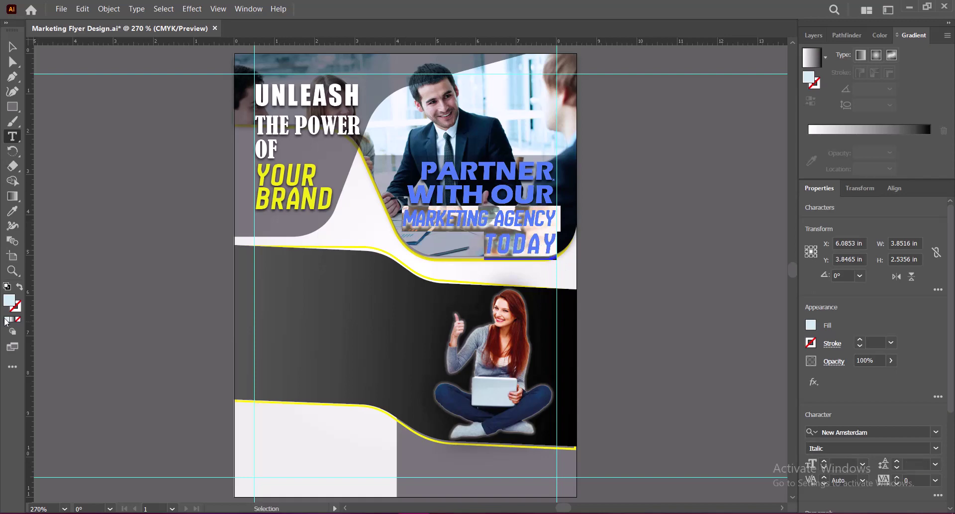
{"action": "double_click", "coordinate": [9, 300]}
{"action": "type", "text": "00CFFF"}
{"action": "left_click", "coordinate": [906, 198]}
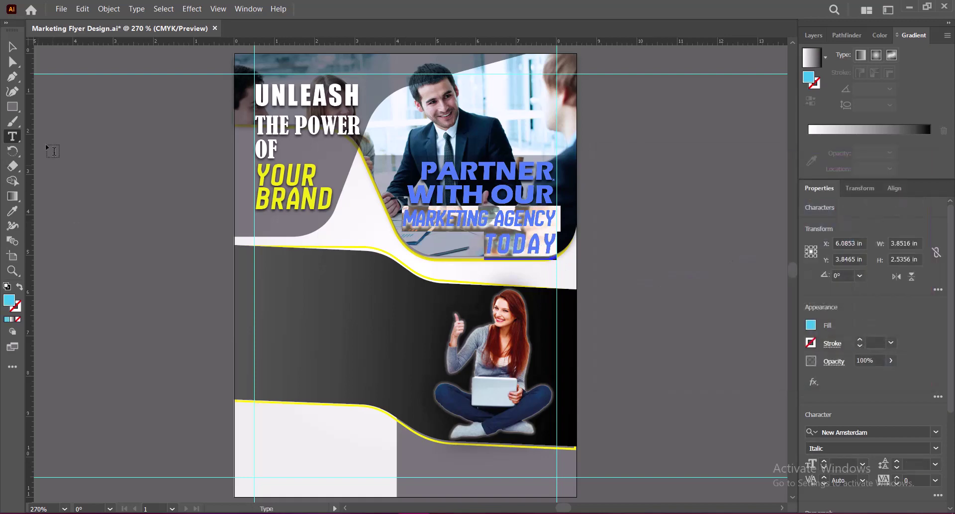
{"action": "left_click", "coordinate": [12, 46]}
{"action": "left_click", "coordinate": [634, 278]}
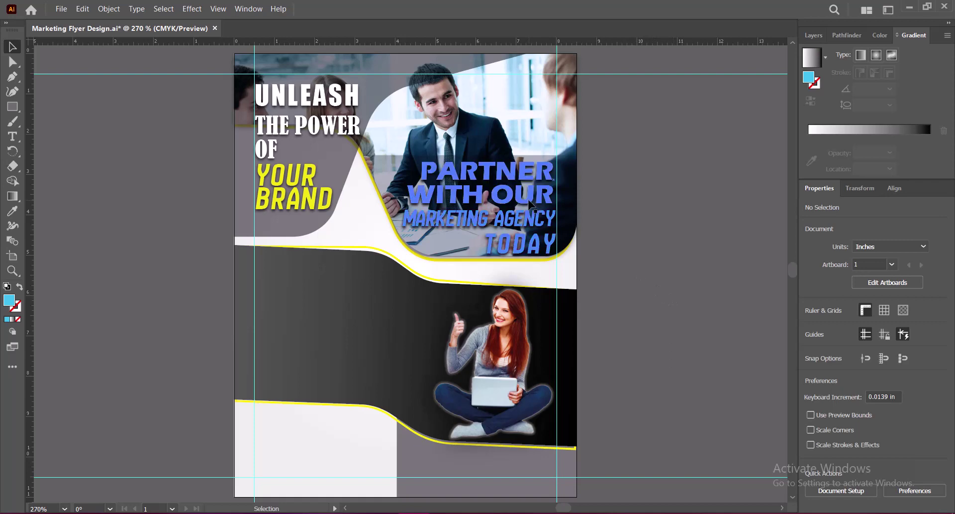
Add a drop shadow with a small blur to the headline block.
{"action": "left_click", "coordinate": [487, 194]}
{"action": "left_click", "coordinate": [840, 381]}
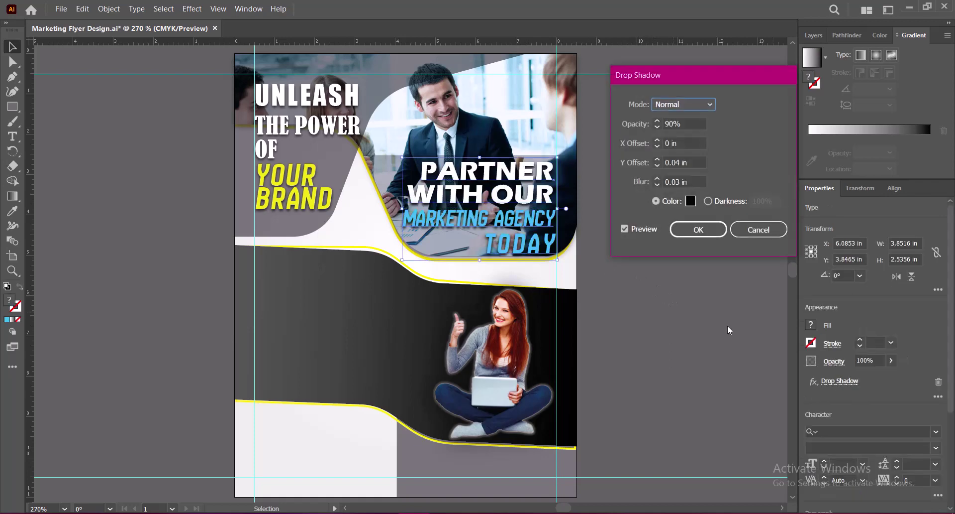
{"action": "left_click", "coordinate": [680, 181]}
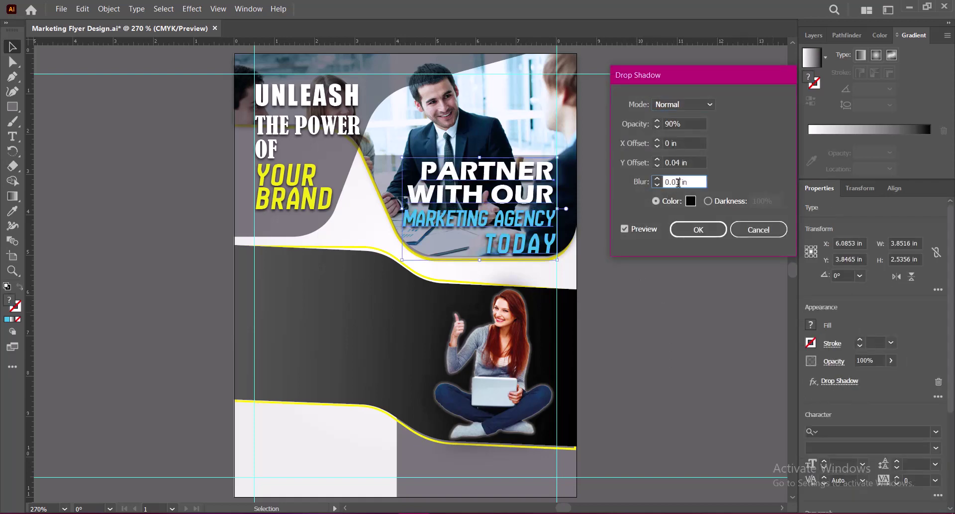
{"action": "type", "text": "0.06"}
{"action": "left_click", "coordinate": [686, 230]}
{"action": "left_click", "coordinate": [637, 254]}
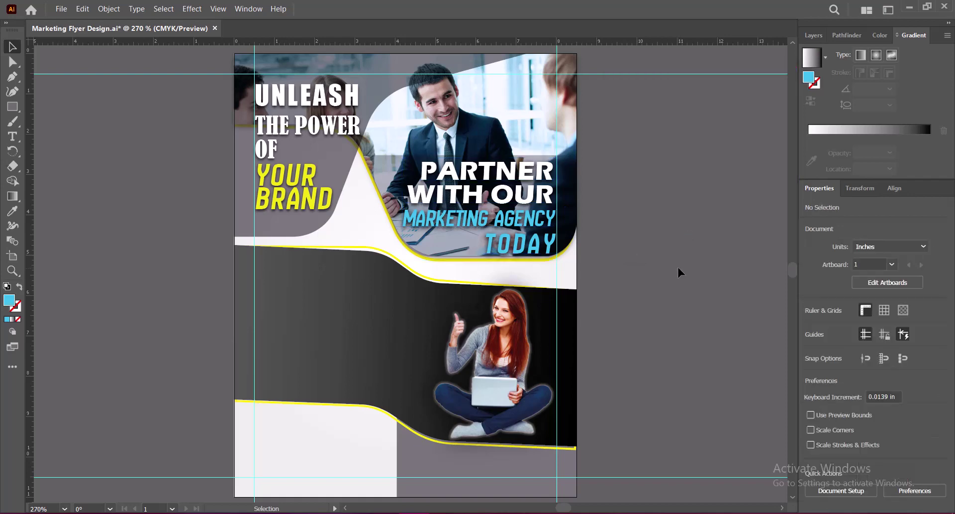
Refine the headline drop shadow's blur and opacity, then save the flyer.
{"action": "left_click", "coordinate": [488, 171]}
{"action": "left_click", "coordinate": [840, 380]}
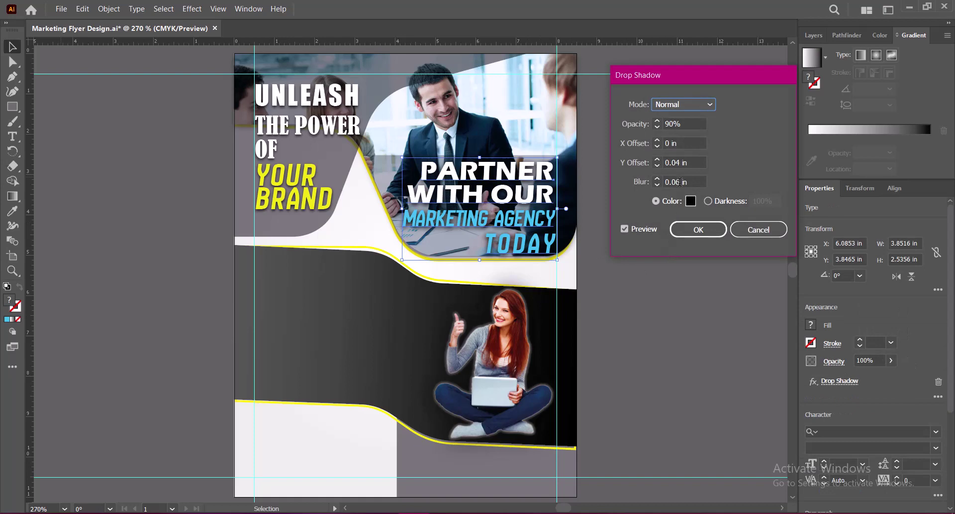
{"action": "left_click", "coordinate": [678, 182]}
{"action": "left_click", "coordinate": [645, 126]}
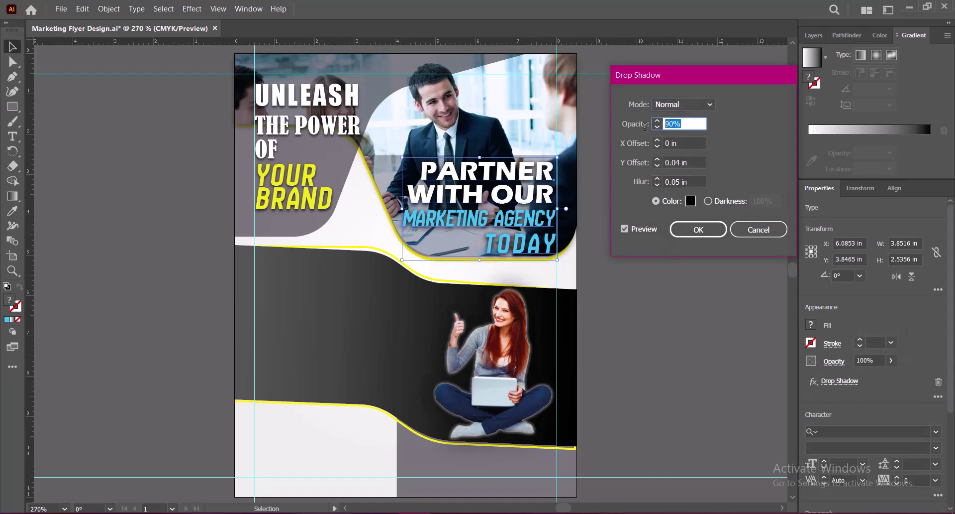
{"action": "type", "text": "100"}
{"action": "left_click", "coordinate": [704, 231]}
{"action": "left_click", "coordinate": [623, 288]}
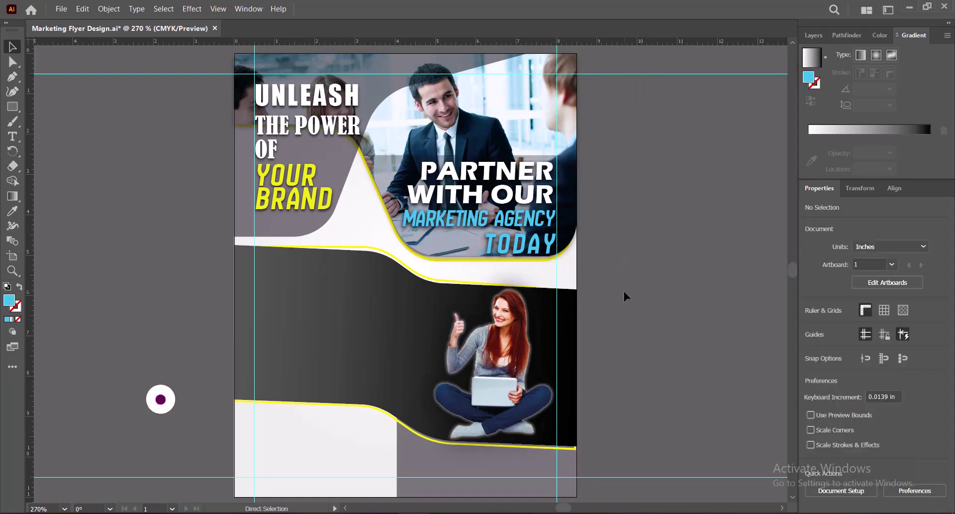
{"action": "key", "text": "ctrl+s"}
Enlarge the headline's font size slightly and save the flyer.
{"action": "double_click", "coordinate": [520, 244]}
{"action": "key", "text": "ctrl+a"}
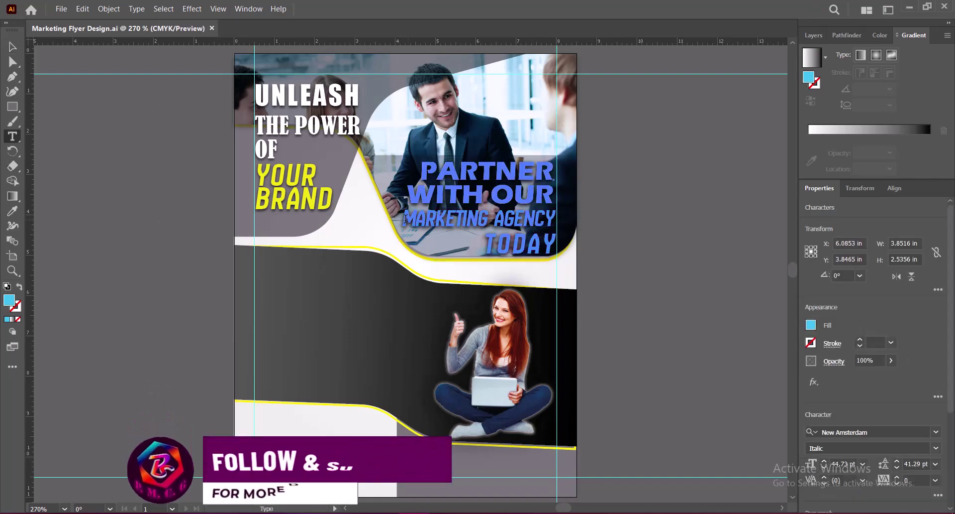
{"action": "scroll", "coordinate": [903, 350], "scroll_direction": "down", "scroll_amount": 5}
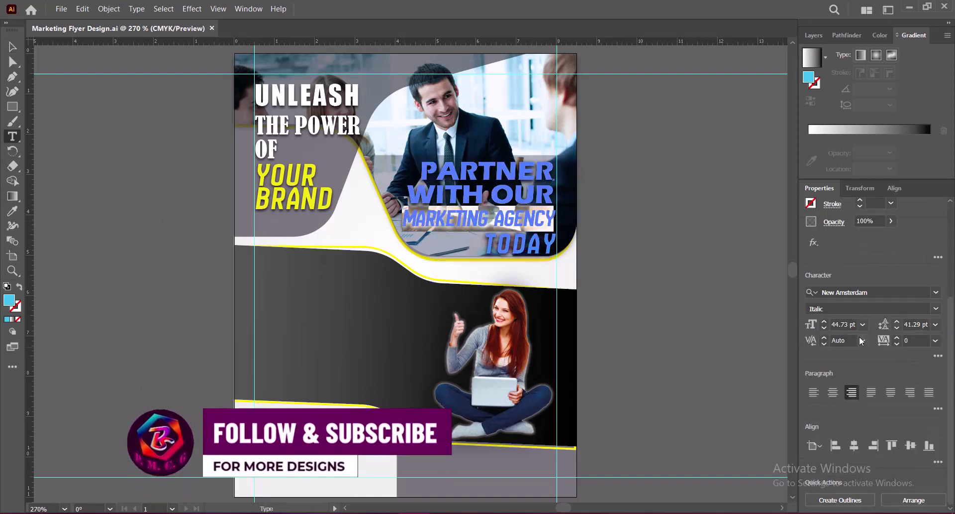
{"action": "left_click", "coordinate": [825, 321]}
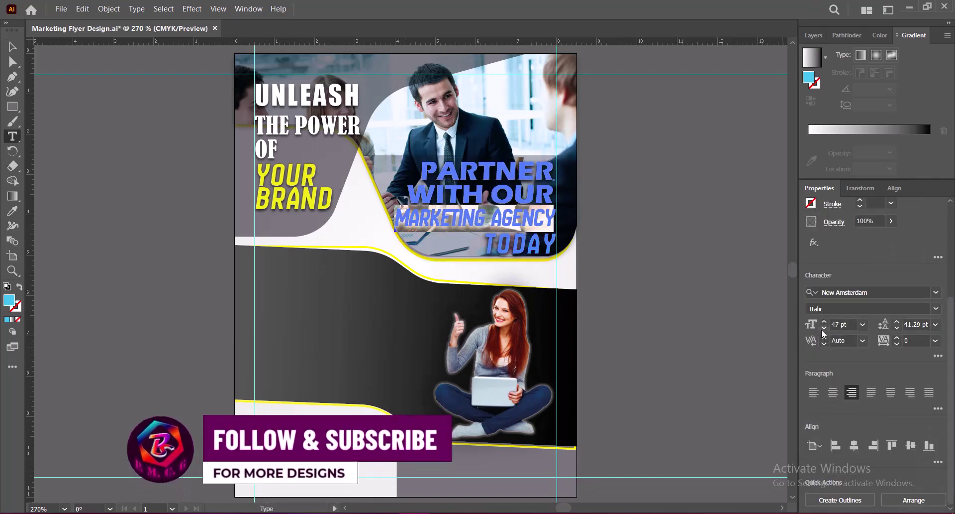
{"action": "key", "text": "Escape"}
{"action": "left_click", "coordinate": [634, 251]}
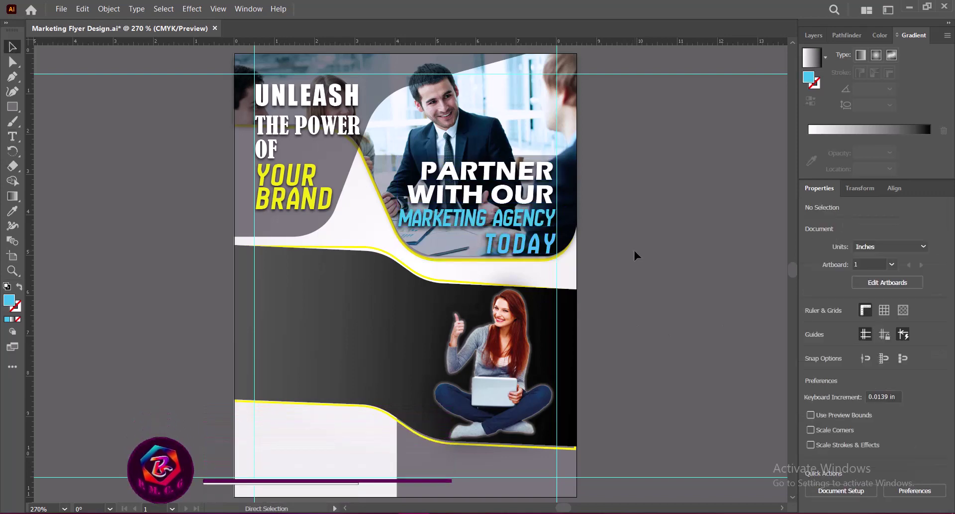
{"action": "key", "text": "ctrl+s"}
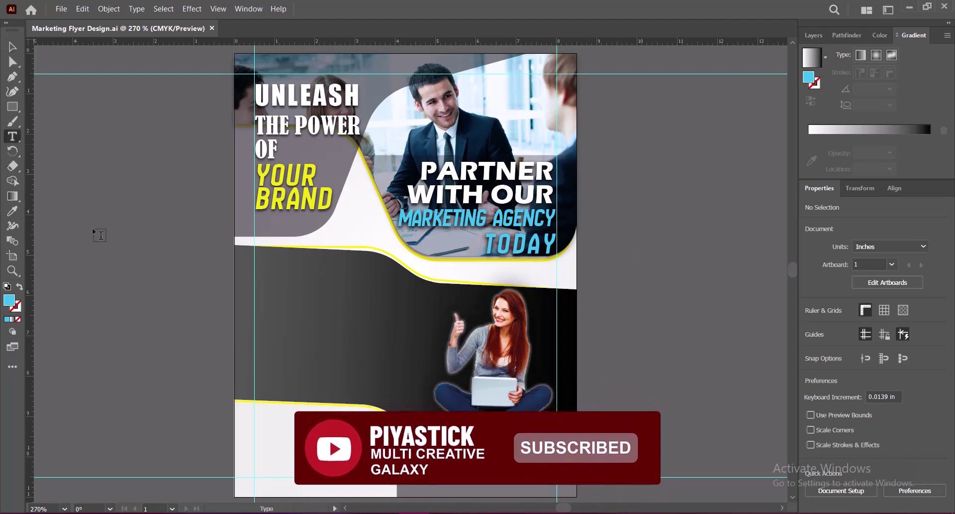
Add left-aligned two-line text 'WHY YOU NEED' / 'DIGITAL MARKETING STRATEGY' on the dark band.
{"action": "key", "text": "t"}
{"action": "left_click", "coordinate": [270, 277]}
{"action": "left_click", "coordinate": [814, 391]}
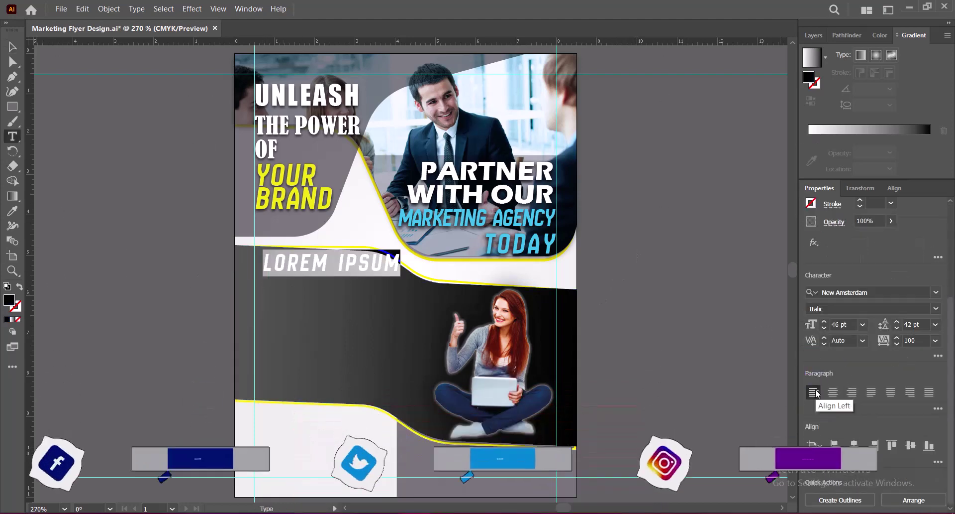
{"action": "type", "text": "WHY "}
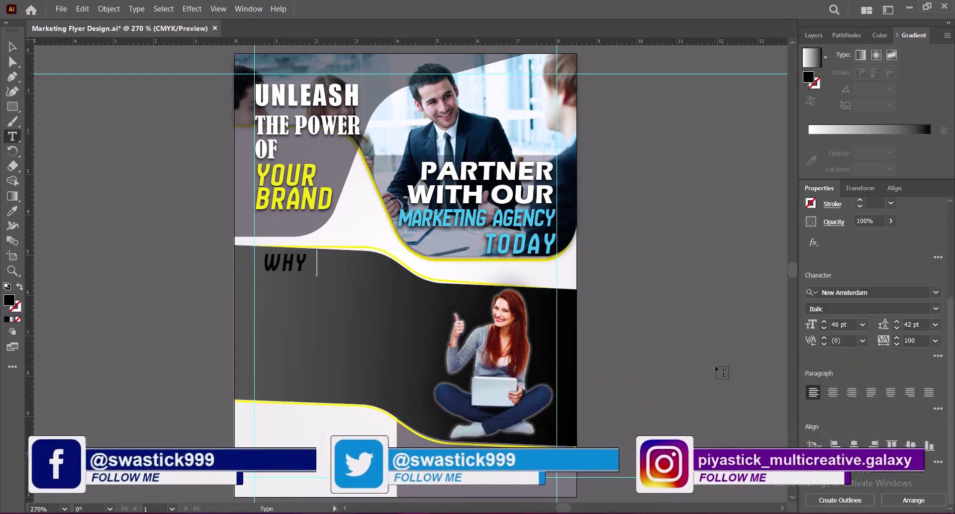
{"action": "type", "text": "YOU NEED"}
{"action": "key", "text": "Return"}
{"action": "type", "text": "DIGITAL MARKE"}
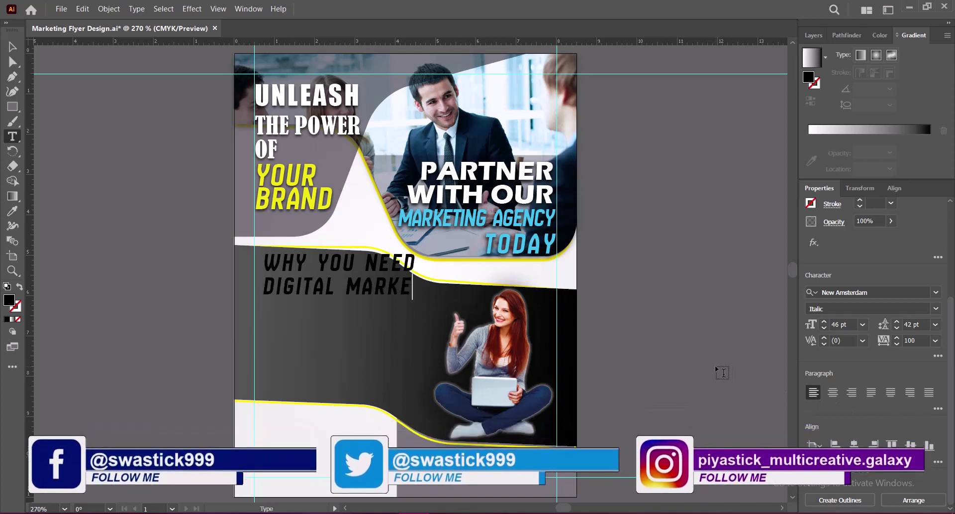
{"action": "type", "text": "TING STRATEGY"}
{"action": "key", "text": "Escape"}
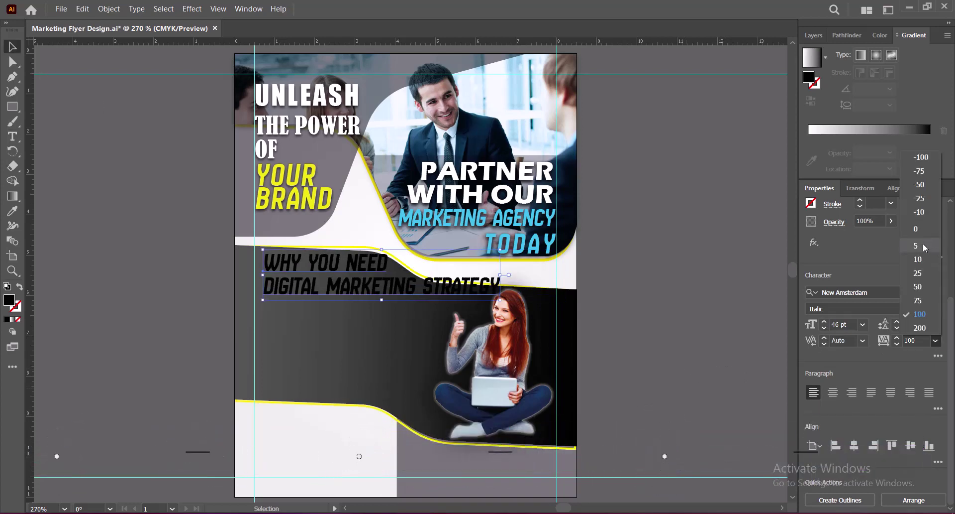
Set the subheading to Berlin Sans FB Demi Bold at 24 pt.
{"action": "left_click", "coordinate": [856, 292]}
{"action": "scroll", "coordinate": [888, 411], "scroll_direction": "down", "scroll_amount": 3}
{"action": "scroll", "coordinate": [888, 411], "scroll_direction": "down", "scroll_amount": 3}
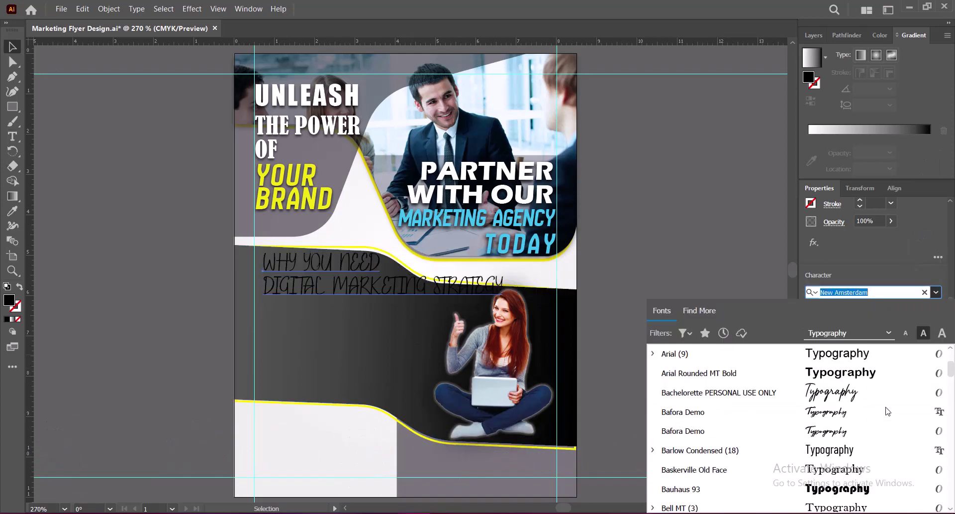
{"action": "scroll", "coordinate": [888, 411], "scroll_direction": "down", "scroll_amount": 3}
{"action": "left_click", "coordinate": [887, 411]}
{"action": "left_click", "coordinate": [862, 325]}
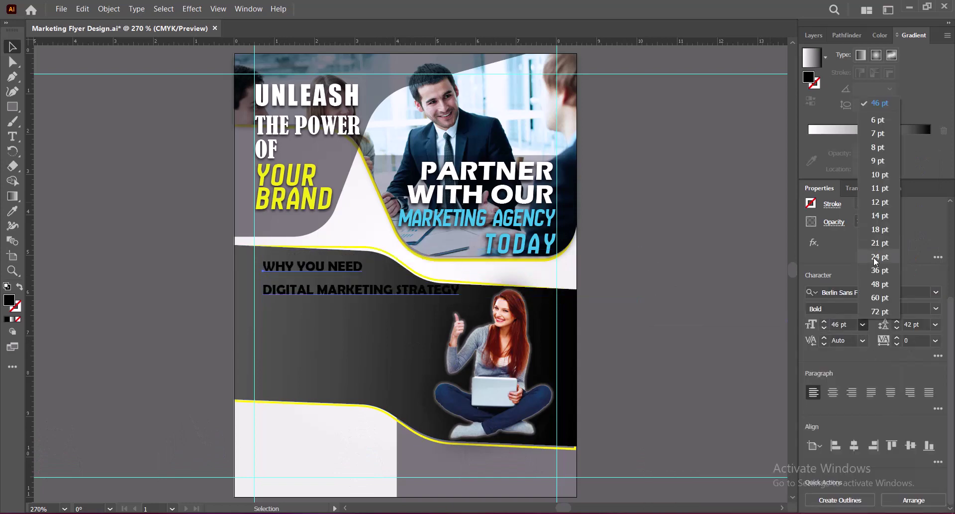
{"action": "left_click", "coordinate": [875, 253]}
{"action": "left_click", "coordinate": [936, 324]}
{"action": "left_click", "coordinate": [915, 252]}
Move the subheading lower on the band and enlarge the words WHY YOU NEED.
{"action": "mouse_move", "coordinate": [378, 283]}
{"action": "left_mouse_down"}
{"action": "mouse_move", "coordinate": [372, 295]}
{"action": "mouse_move", "coordinate": [257, 276]}
{"action": "left_mouse_up"}
{"action": "double_click", "coordinate": [356, 287]}
{"action": "left_click", "coordinate": [863, 324]}
{"action": "key", "text": "Escape"}
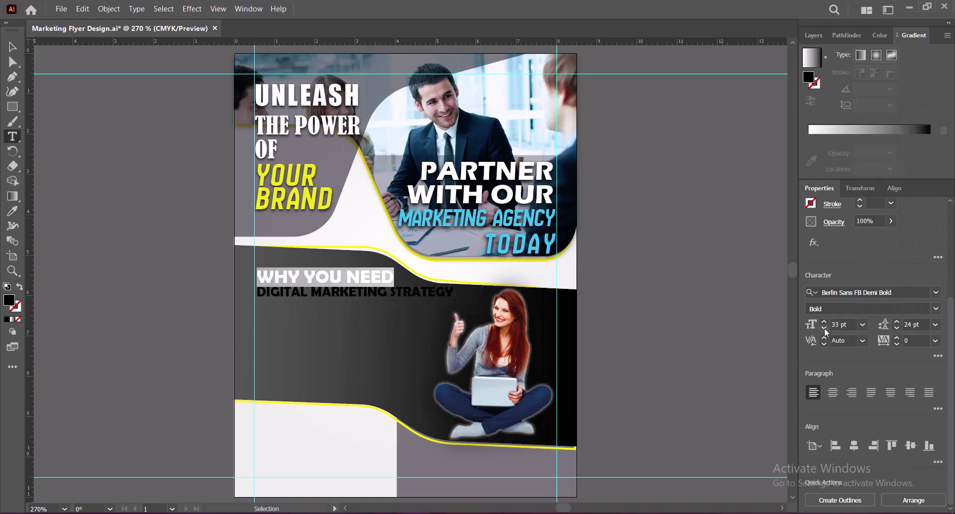
Give the subheading a drop shadow with zero vertical offset.
{"action": "key", "text": "Escape"}
{"action": "left_click", "coordinate": [192, 8]}
{"action": "left_click", "coordinate": [360, 169]}
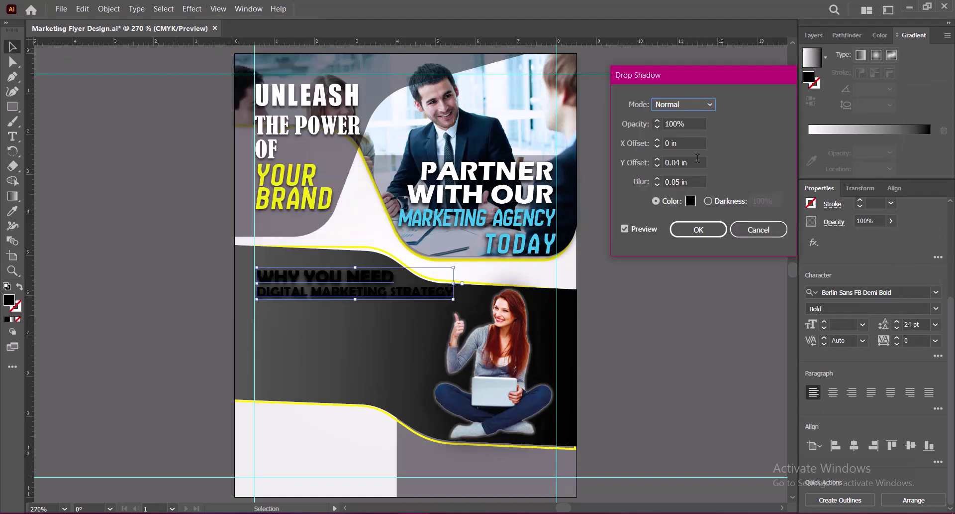
{"action": "left_click", "coordinate": [657, 166]}
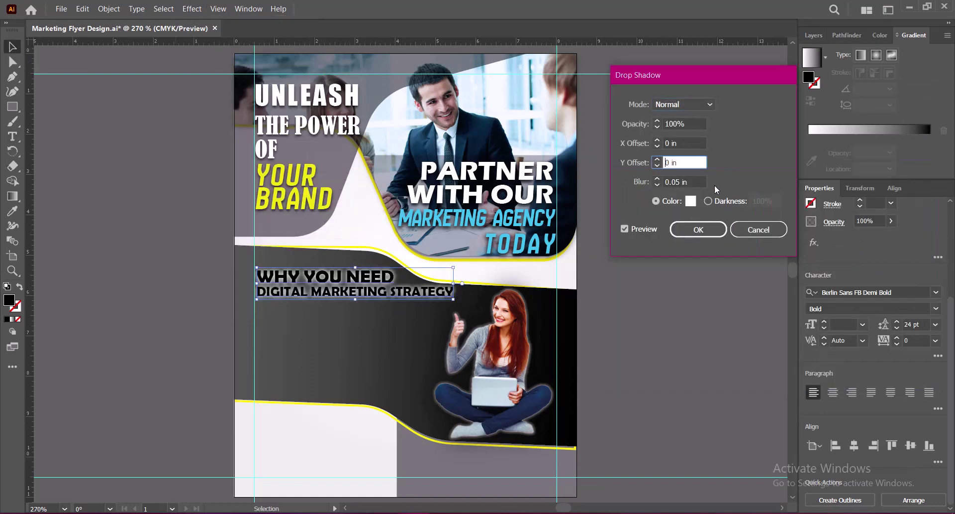
{"action": "type", "text": "0.03"}
{"action": "key", "text": "Return"}
Nudge the subheading block slightly down on the dark band.
{"action": "key", "text": "Down"}
{"action": "key", "text": "Down"}
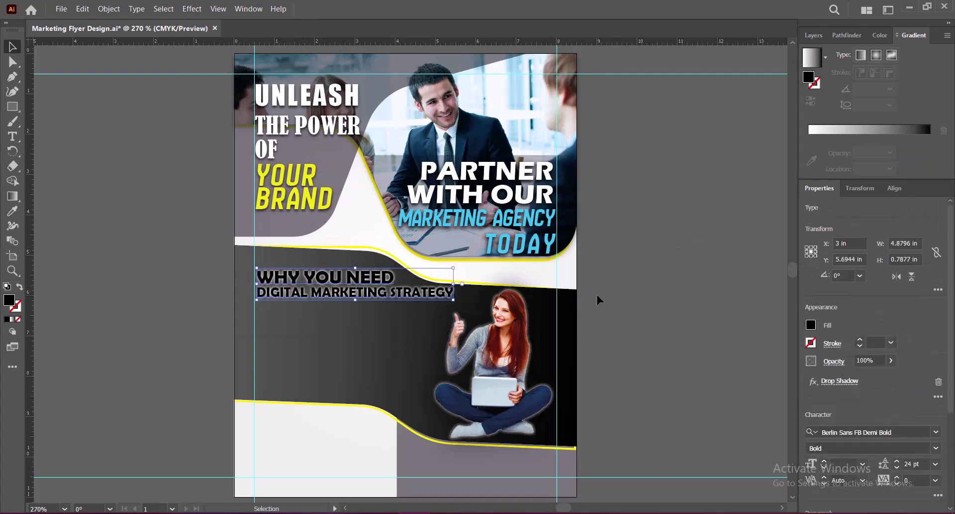
{"action": "key", "text": "Down"}
{"action": "key", "text": "Down"}
{"action": "left_click", "coordinate": [595, 292]}
{"action": "left_click", "coordinate": [324, 288]}
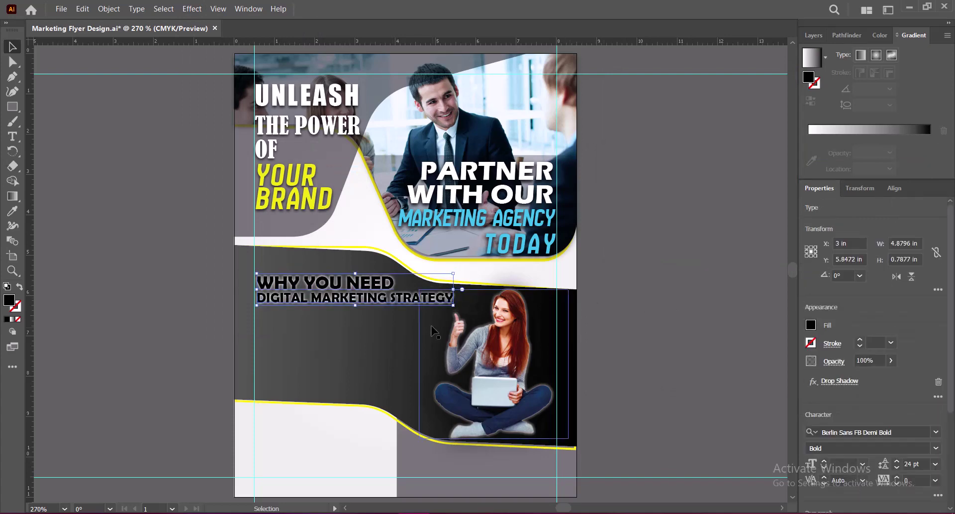
{"action": "left_click", "coordinate": [657, 281]}
{"action": "left_click", "coordinate": [348, 297]}
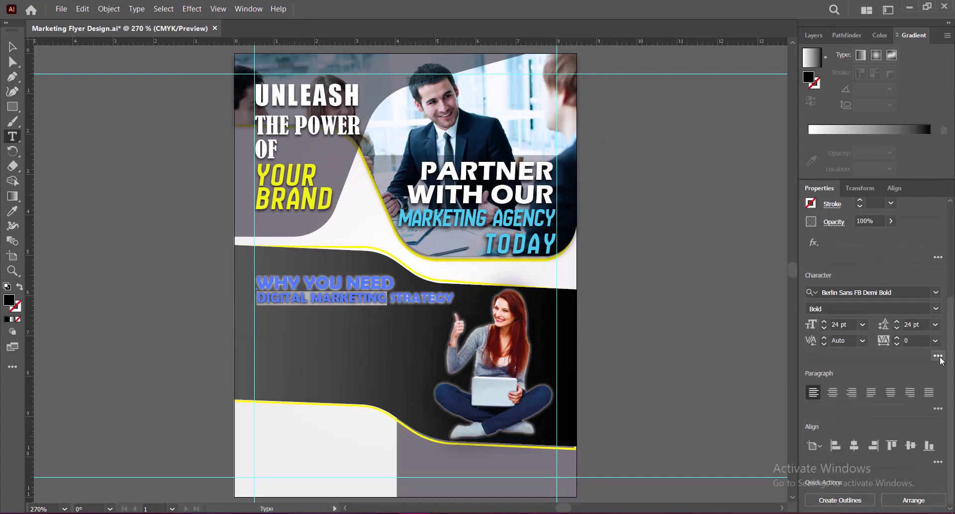
{"action": "left_click", "coordinate": [637, 324]}
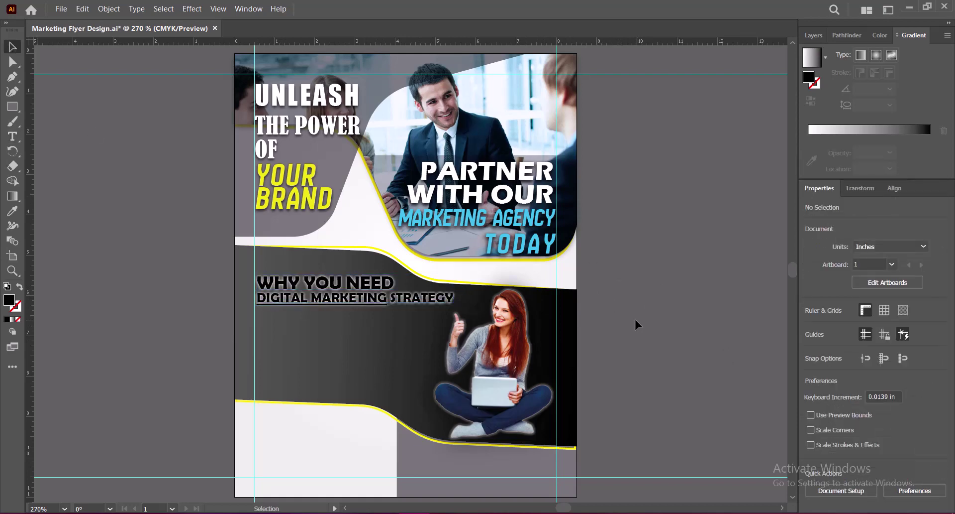
Draw a white Myriad Pro area text frame below the subheading.
{"action": "key", "text": "t"}
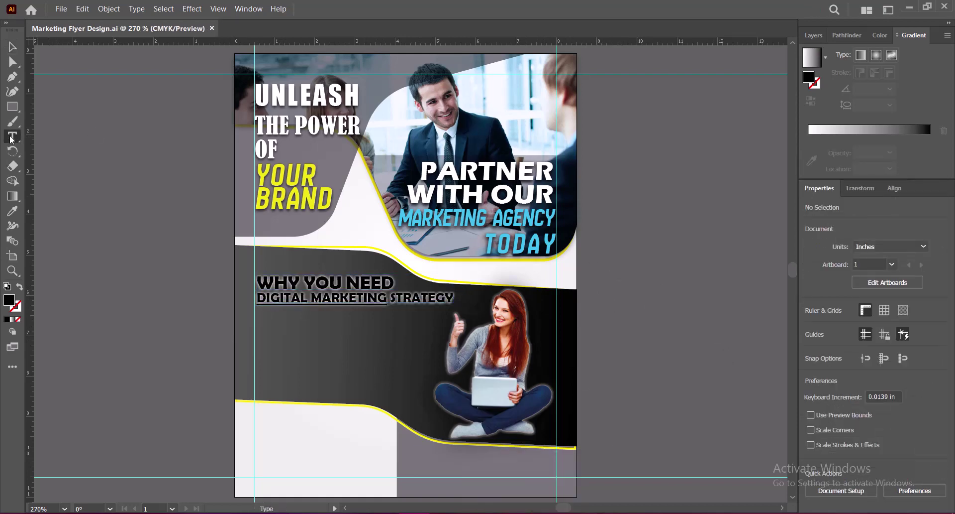
{"action": "left_click", "coordinate": [936, 431]}
{"action": "scroll", "coordinate": [910, 382], "scroll_direction": "down", "scroll_amount": 2}
{"action": "left_click", "coordinate": [936, 364]}
{"action": "scroll", "coordinate": [869, 447], "scroll_direction": "down", "scroll_amount": 2}
{"action": "left_click", "coordinate": [868, 459]}
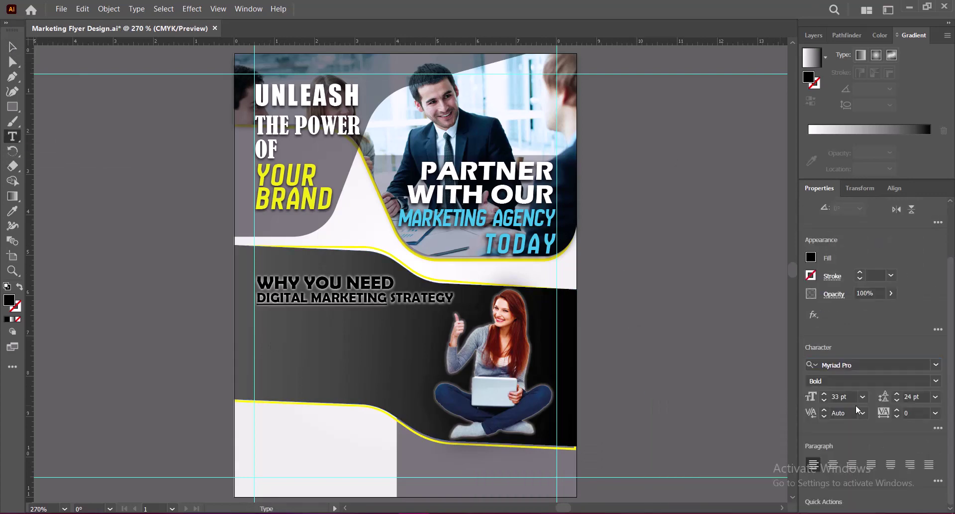
{"action": "left_click", "coordinate": [862, 396]}
{"action": "left_click", "coordinate": [878, 205]}
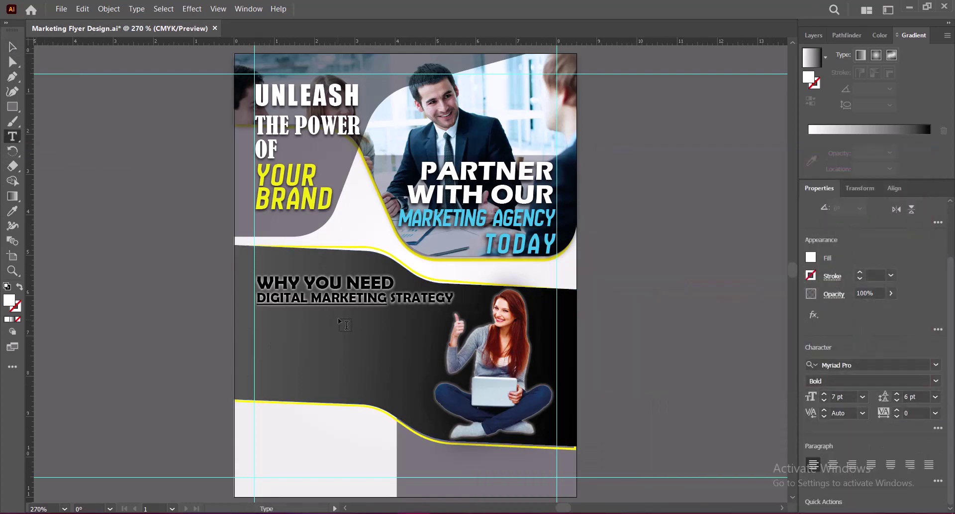
{"action": "left_click_drag", "start_coordinate": [257, 312], "coordinate": [430, 353]}
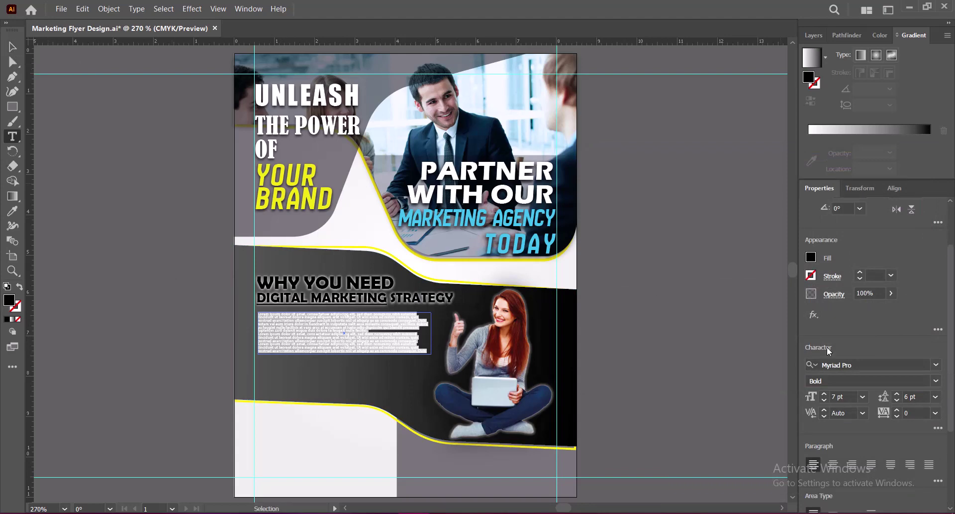
Set the body text to Semibold 12 pt with 12 pt leading, justified.
{"action": "left_click", "coordinate": [825, 393]}
{"action": "left_click", "coordinate": [897, 393]}
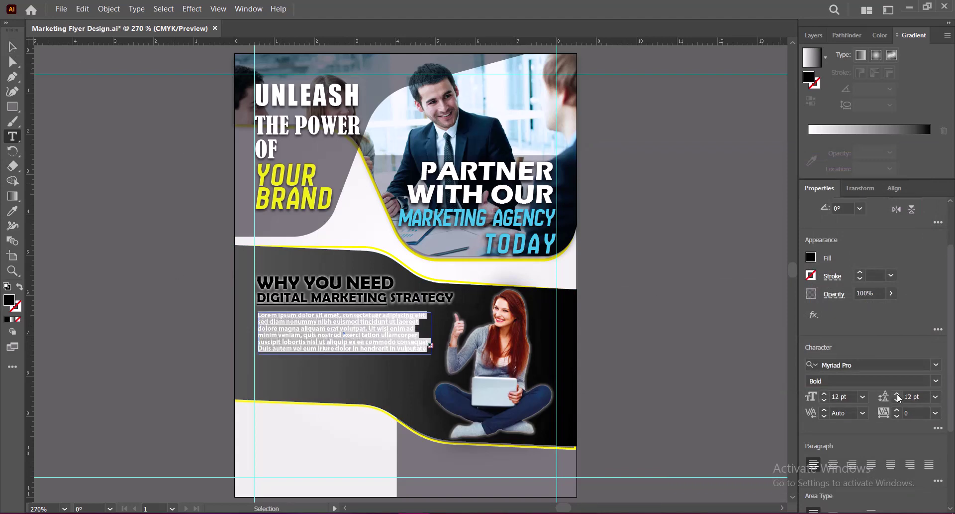
{"action": "left_click", "coordinate": [939, 427]}
{"action": "key", "text": "Escape"}
{"action": "key", "text": "Escape"}
{"action": "left_click", "coordinate": [935, 381]}
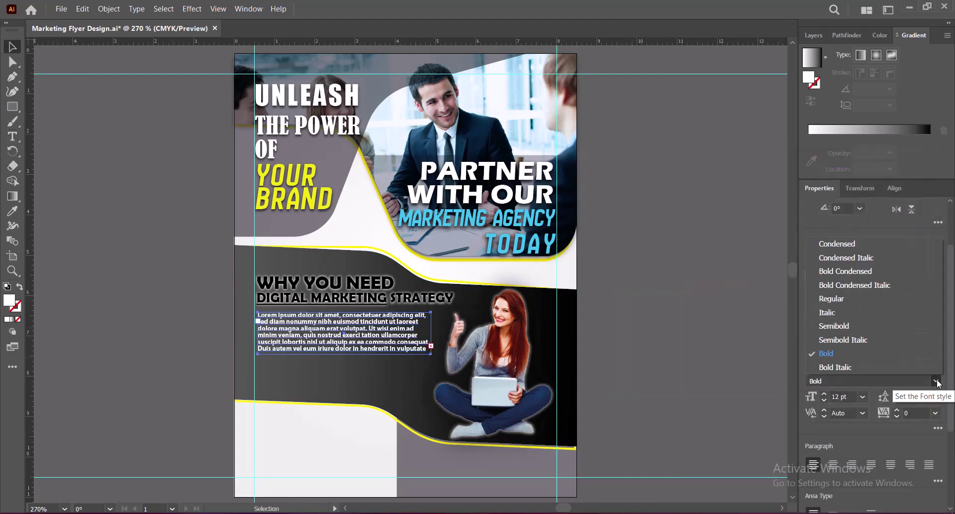
{"action": "left_click", "coordinate": [834, 326]}
{"action": "left_click", "coordinate": [871, 464]}
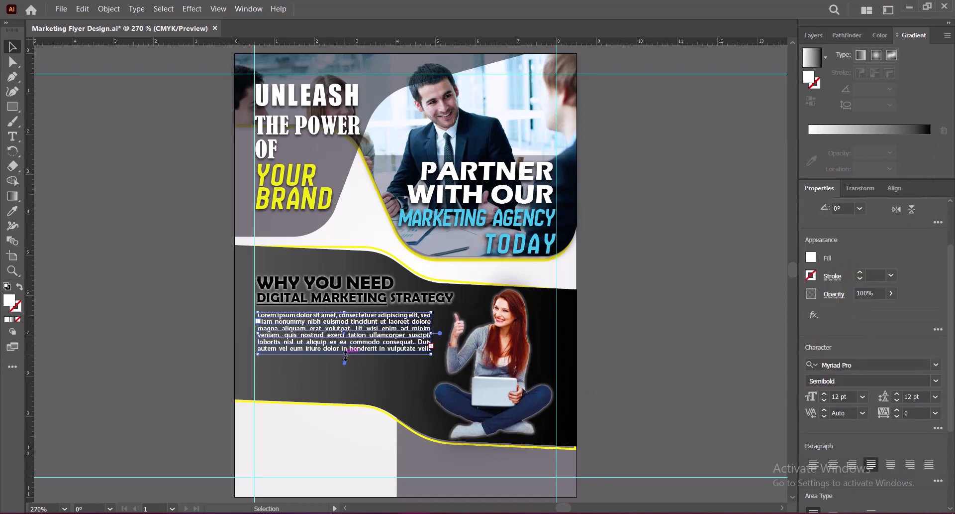
Trim the placeholder text to two paragraphs separated by a blank line.
{"action": "left_click_drag", "start_coordinate": [344, 353], "coordinate": [342, 448]}
{"action": "double_click", "coordinate": [341, 454]}
{"action": "left_click_drag", "start_coordinate": [364, 395], "coordinate": [442, 457]}
{"action": "key", "text": "BackSpace"}
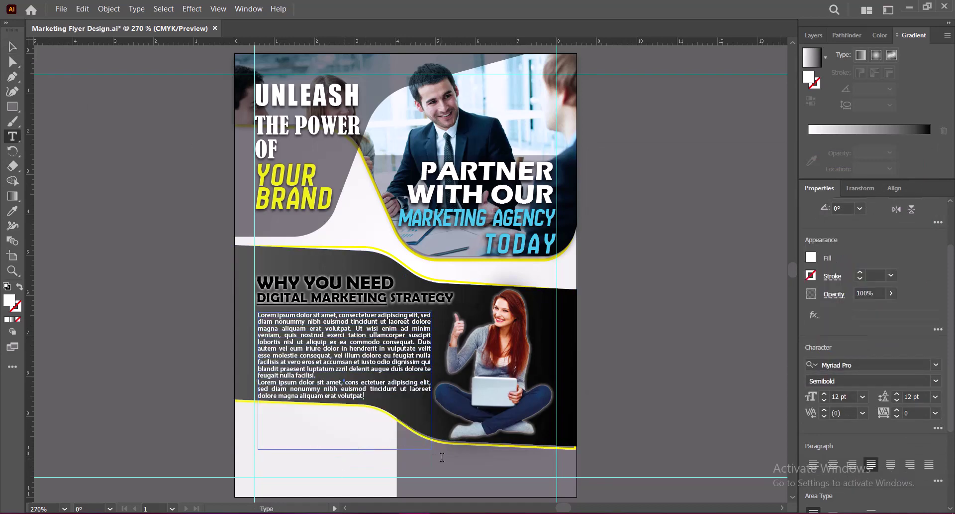
{"action": "triple_click", "coordinate": [369, 396]}
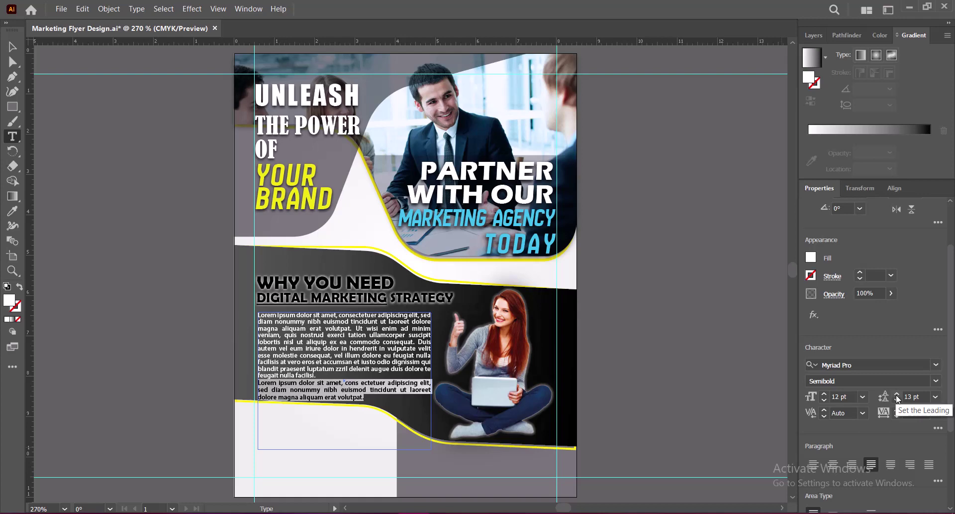
{"action": "key", "text": "Left"}
{"action": "key", "text": "Return"}
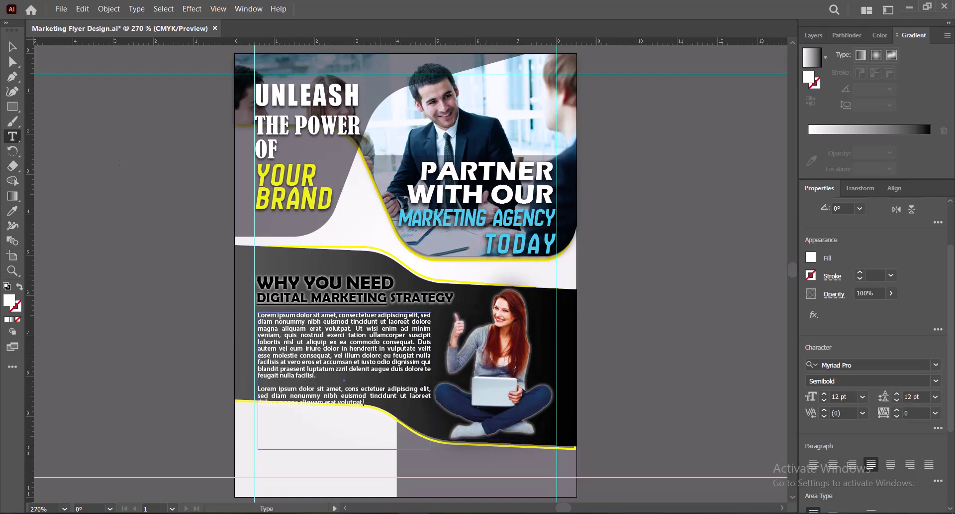
{"action": "left_click_drag", "start_coordinate": [416, 341], "coordinate": [317, 376]}
{"action": "key", "text": "BackSpace"}
{"action": "key", "text": "Escape"}
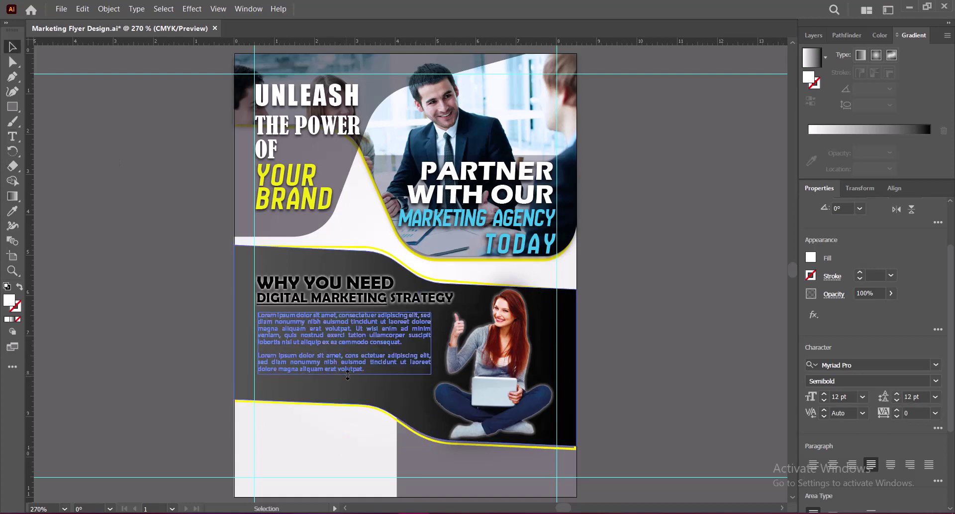
Fit the text frame to the two paragraphs, nudge it right, and save.
{"action": "left_click_drag", "start_coordinate": [431, 343], "coordinate": [437, 345]}
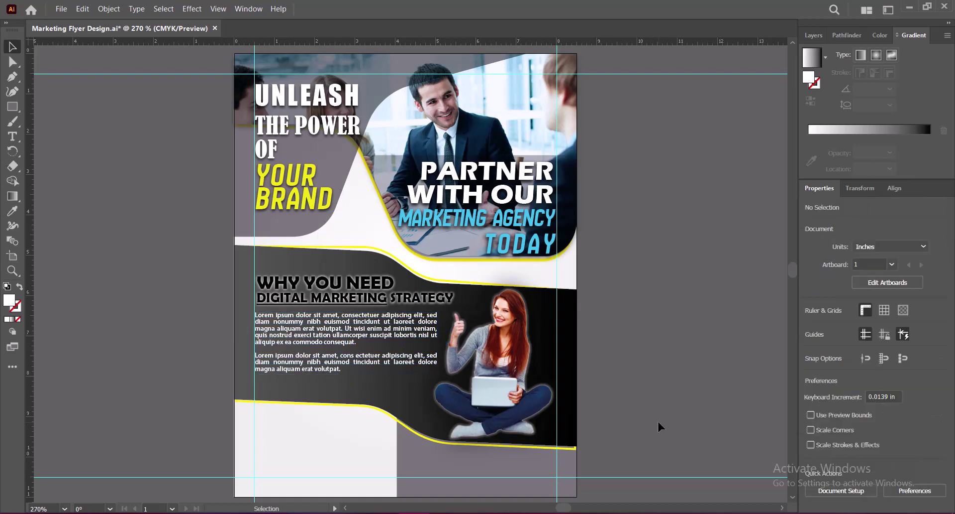
{"action": "key", "text": "Right"}
{"action": "key", "text": "ctrl+s"}
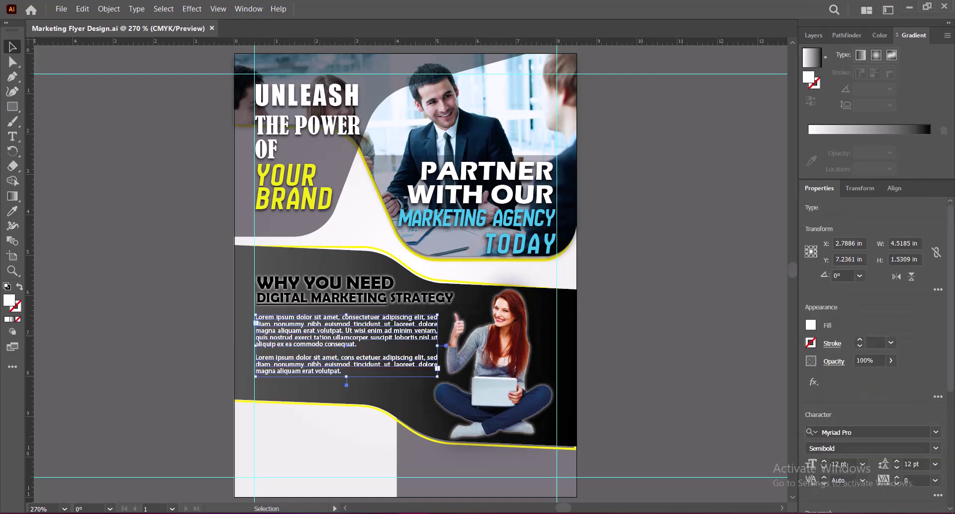
Add a soft drop shadow to the body text frame.
{"action": "left_click", "coordinate": [189, 9]}
{"action": "left_click", "coordinate": [348, 149]}
{"action": "left_click", "coordinate": [691, 200]}
{"action": "left_click", "coordinate": [829, 198]}
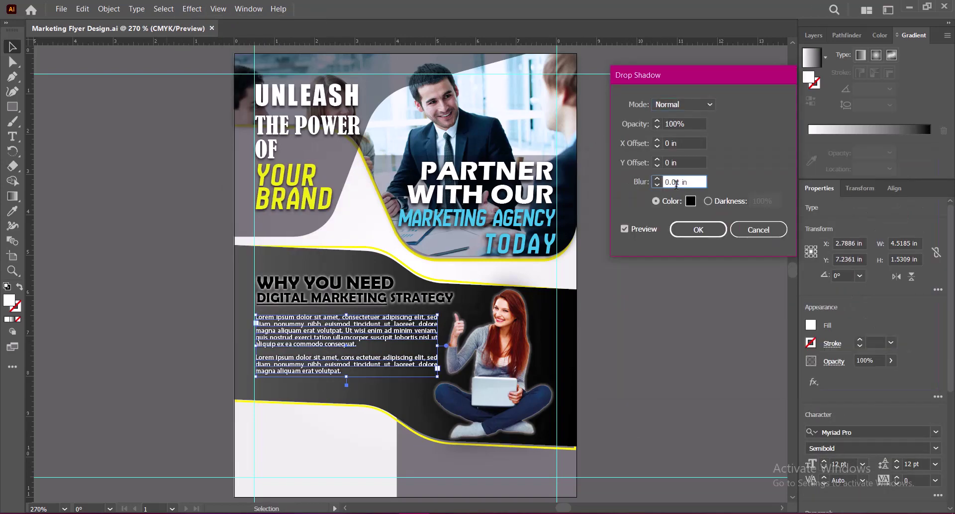
{"action": "left_click", "coordinate": [644, 123]}
{"action": "left_click", "coordinate": [698, 229]}
{"action": "left_click", "coordinate": [597, 403]}
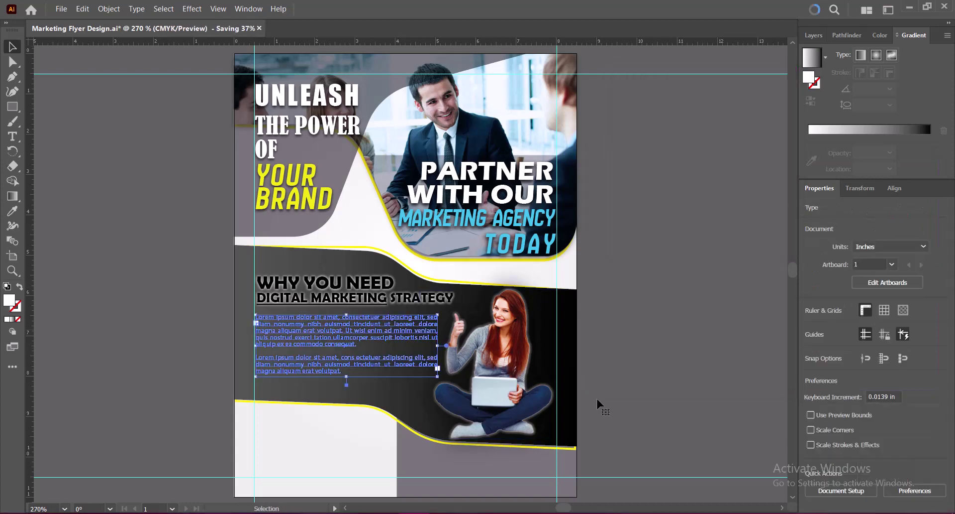
Nudge the woman photo slightly right and save the flyer.
{"action": "left_click_drag", "start_coordinate": [493, 349], "coordinate": [495, 348]}
{"action": "left_click", "coordinate": [656, 383]}
{"action": "key", "text": "ctrl+s"}
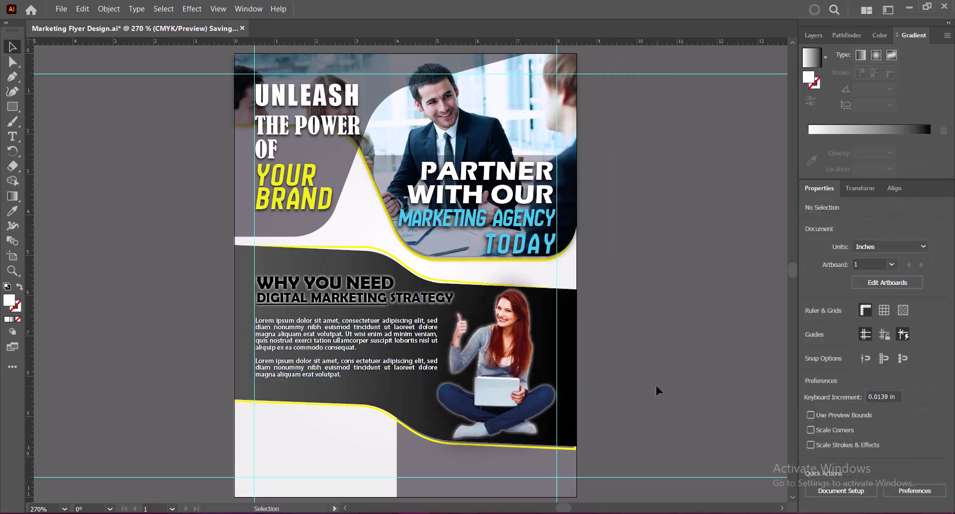
Adjust the bottom-right anchor of the yellow-edged shape with Direct Selection.
{"action": "left_click", "coordinate": [576, 446]}
{"action": "key", "text": "a"}
{"action": "left_click_drag", "start_coordinate": [574, 450], "coordinate": [576, 446]}
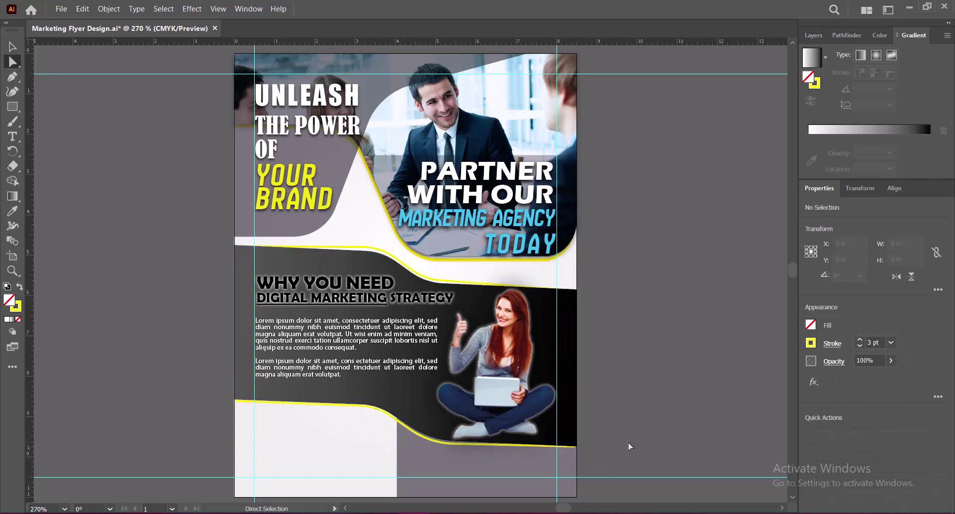
{"action": "key", "text": "v"}
{"action": "left_click", "coordinate": [628, 441]}
Give the dark lower band a drop shadow at 30% opacity and save.
{"action": "left_click", "coordinate": [394, 401]}
{"action": "left_click", "coordinate": [191, 8]}
{"action": "left_click", "coordinate": [214, 28]}
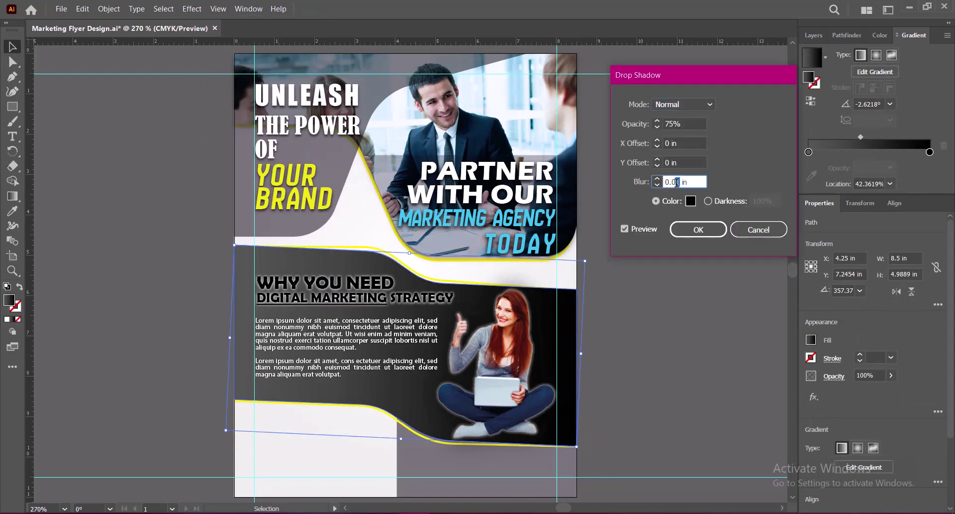
{"action": "left_click", "coordinate": [657, 160]}
{"action": "double_click", "coordinate": [679, 123]}
{"action": "type", "text": "30"}
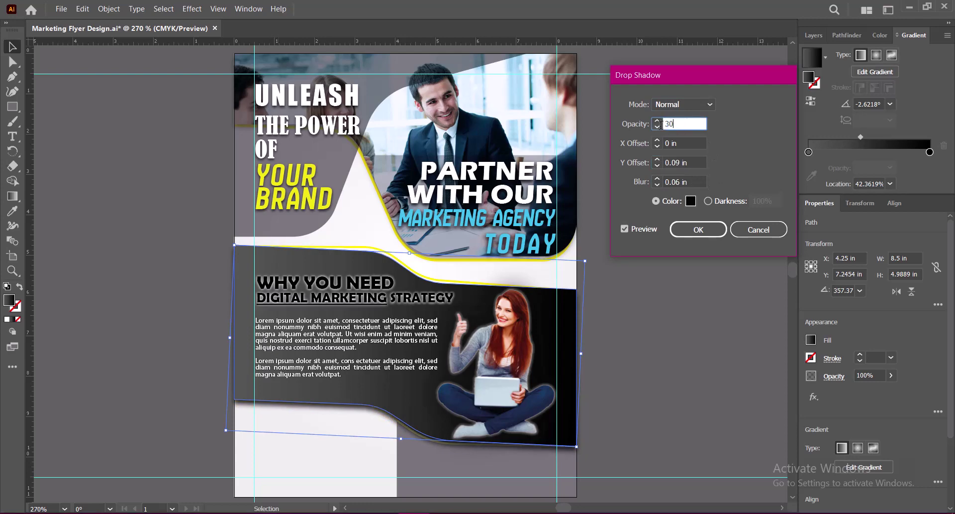
{"action": "left_click", "coordinate": [675, 182]}
{"action": "key", "text": "Return"}
{"action": "left_click", "coordinate": [656, 312]}
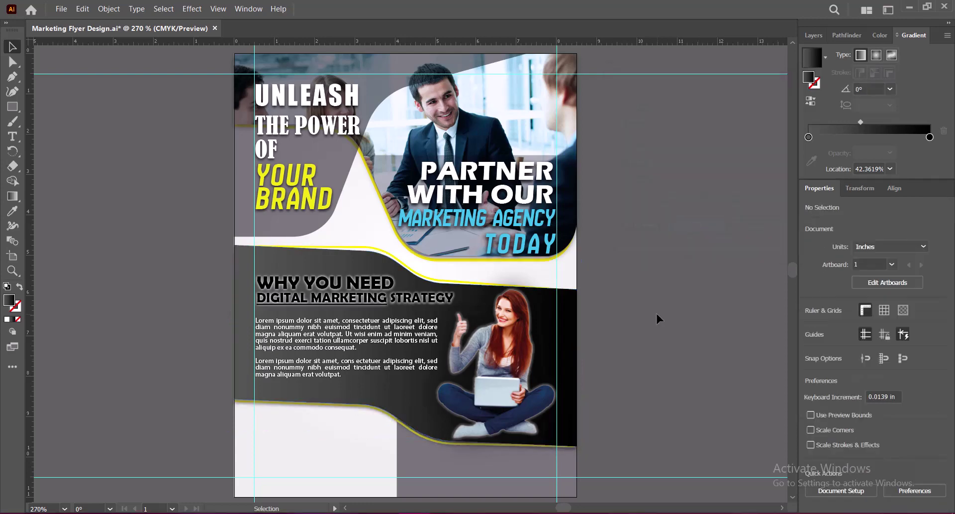
{"action": "key", "text": "ctrl+s"}
{"action": "left_click_drag", "start_coordinate": [12, 106], "coordinate": [47, 111]}
Draw a dark pill-shaped rounded button in the lower left white area.
{"action": "left_click", "coordinate": [47, 111]}
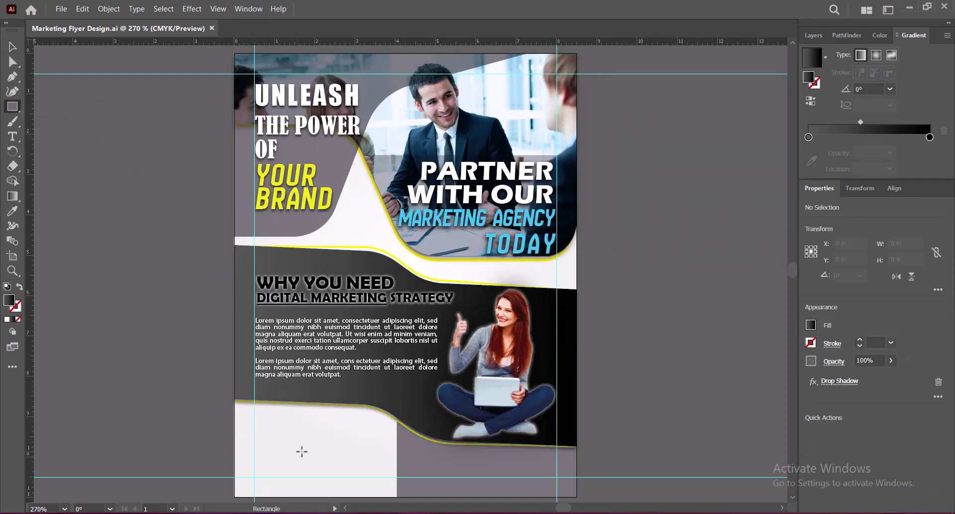
{"action": "left_click_drag", "start_coordinate": [262, 419], "coordinate": [354, 446]}
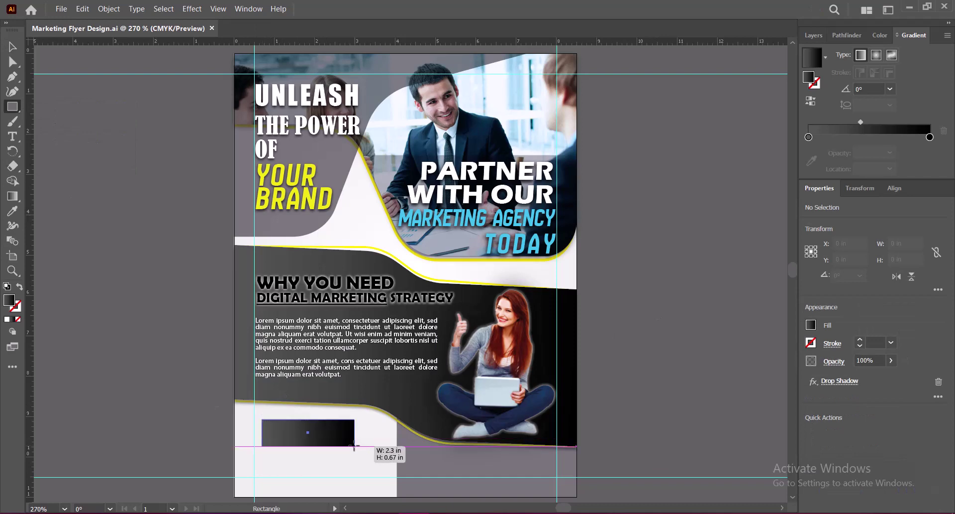
{"action": "mouse_move", "coordinate": [269, 426]}
{"action": "left_mouse_down"}
{"action": "mouse_move", "coordinate": [325, 441]}
{"action": "mouse_move", "coordinate": [342, 429]}
{"action": "mouse_move", "coordinate": [301, 436]}
{"action": "mouse_move", "coordinate": [353, 429]}
{"action": "left_mouse_up"}
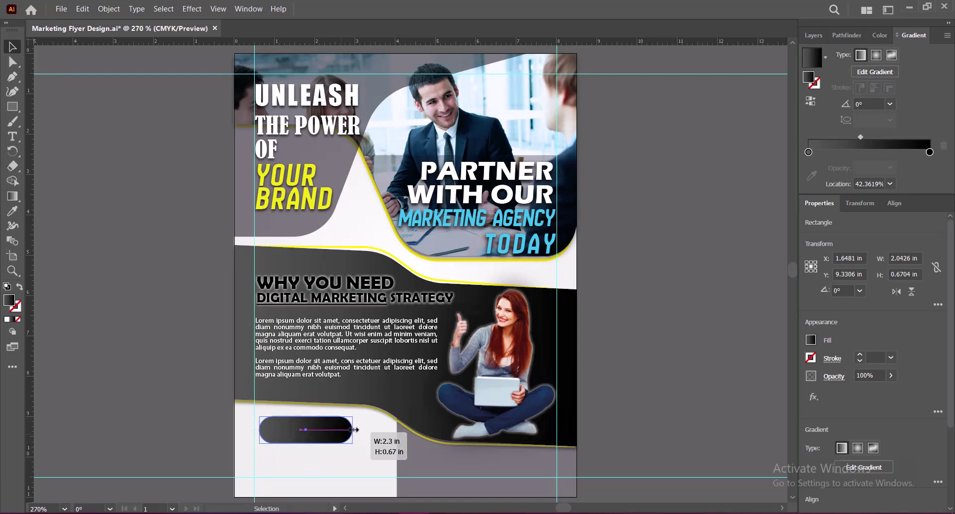
{"action": "key", "text": "Left"}
{"action": "key", "text": "Left"}
{"action": "key", "text": "Left"}
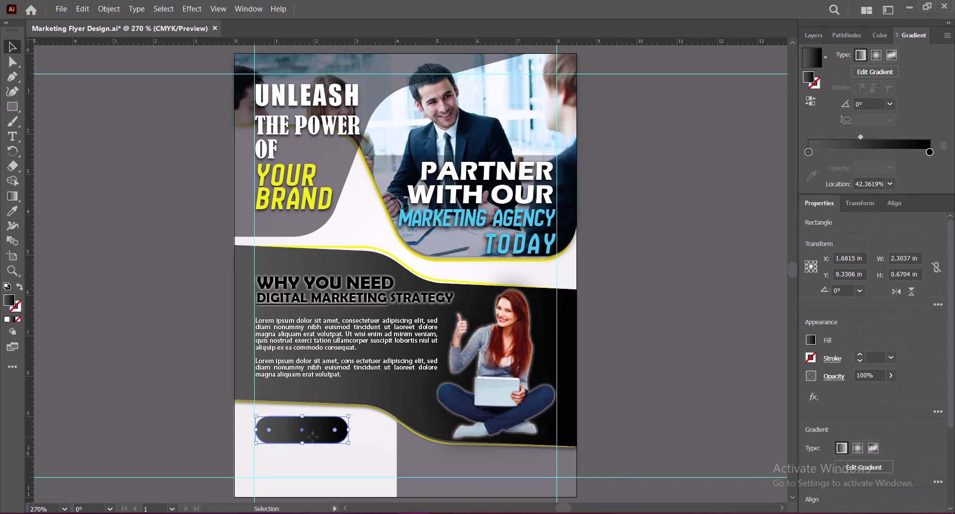
{"action": "left_click", "coordinate": [675, 413]}
{"action": "left_click", "coordinate": [315, 433]}
Add the KNOW MORE label inside the button in white (#ffffff).
{"action": "key", "text": "t"}
{"action": "left_click", "coordinate": [269, 424]}
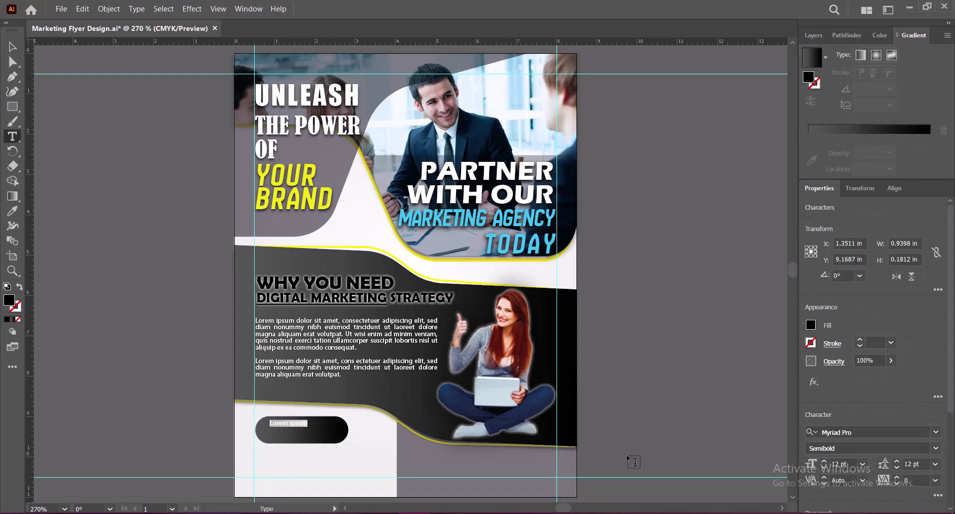
{"action": "type", "text": "KNOW MORE"}
{"action": "left_click", "coordinate": [12, 46]}
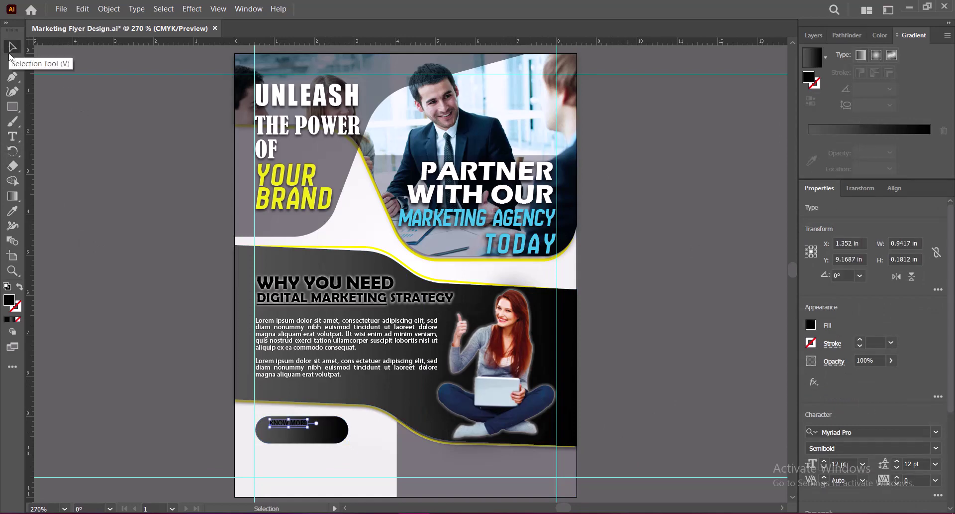
{"action": "double_click", "coordinate": [9, 301]}
{"action": "type", "text": "ffffff"}
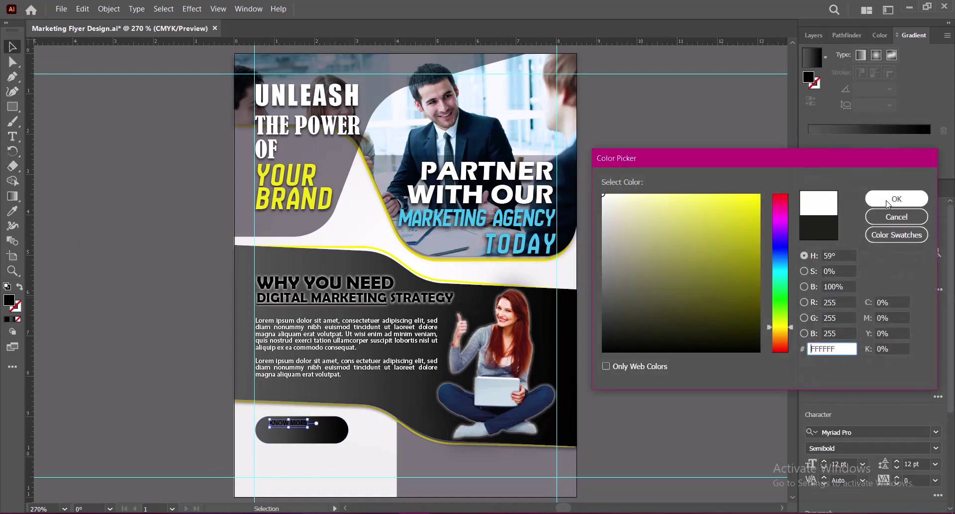
{"action": "left_click", "coordinate": [879, 202]}
Set KNOW MORE to Myriad Pro Bold 21 pt and centre it in the button.
{"action": "scroll", "coordinate": [897, 372], "scroll_direction": "down", "scroll_amount": 5}
{"action": "left_click", "coordinate": [936, 308]}
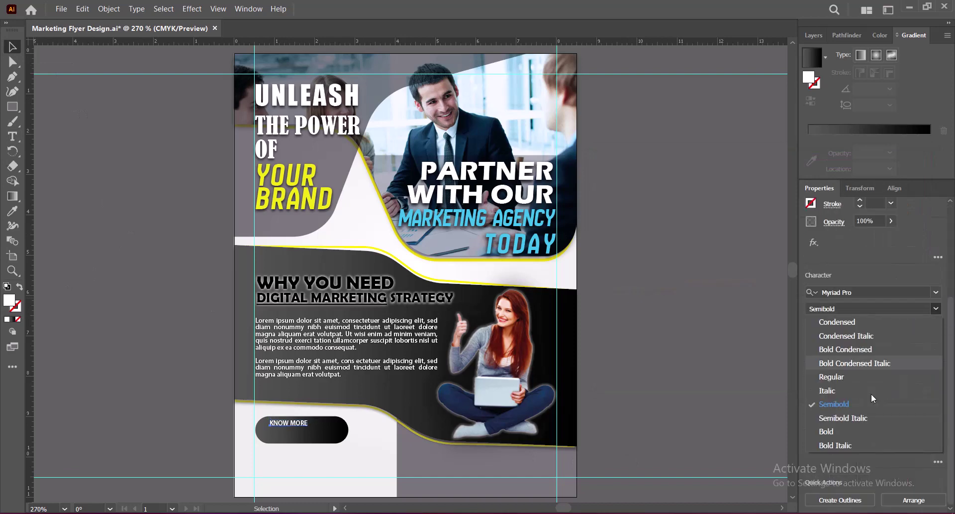
{"action": "left_click", "coordinate": [847, 432]}
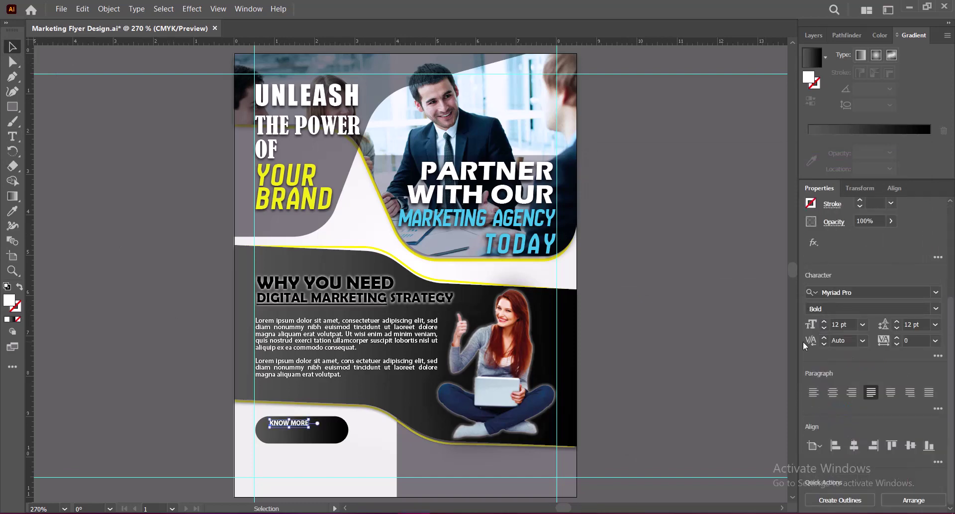
{"action": "left_click", "coordinate": [863, 324]}
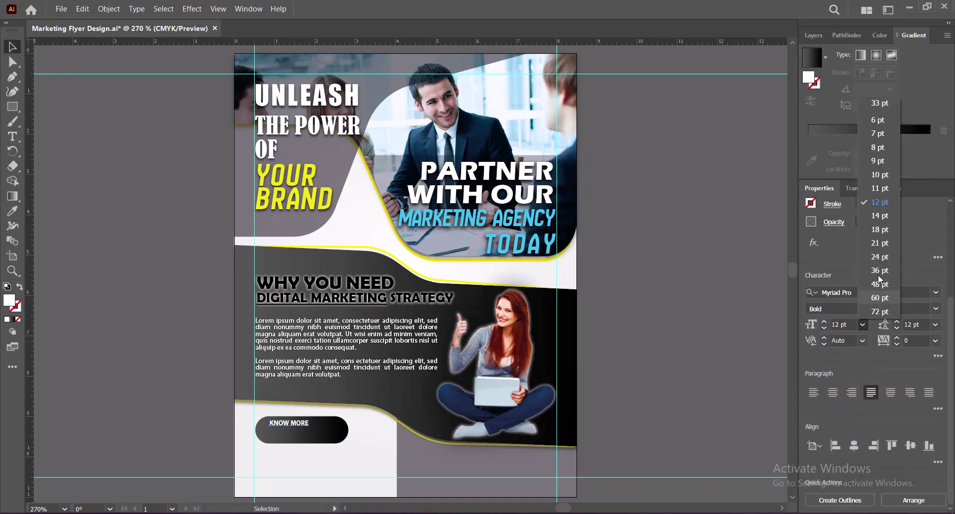
{"action": "left_click", "coordinate": [881, 243]}
{"action": "left_click_drag", "start_coordinate": [329, 427], "coordinate": [326, 436]}
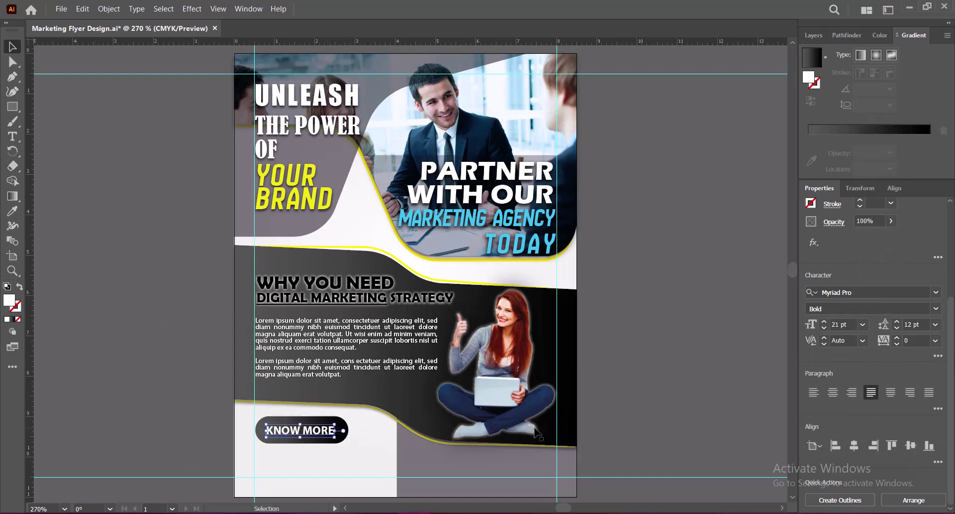
{"action": "left_click", "coordinate": [609, 399]}
{"action": "left_click", "coordinate": [300, 429]}
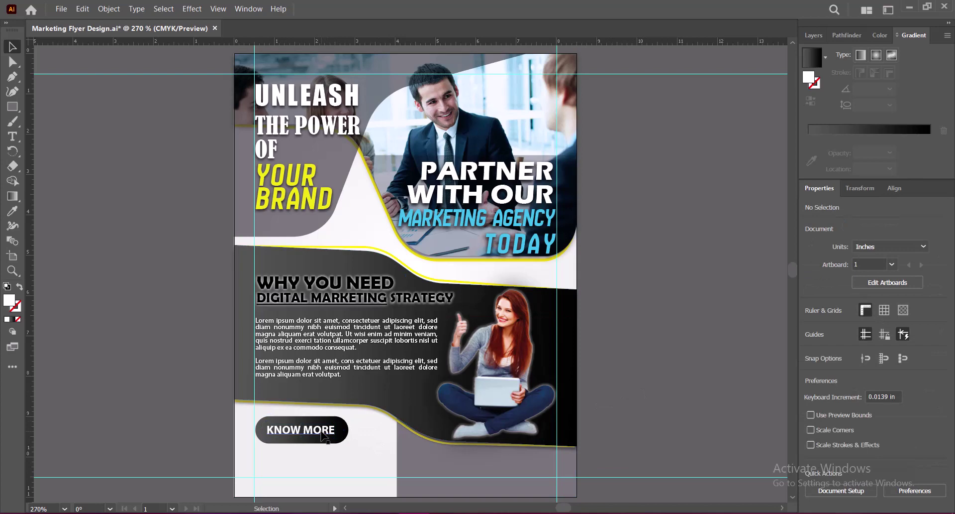
Apply a drop shadow at 75% opacity to the KNOW MORE label.
{"action": "left_click", "coordinate": [191, 10]}
{"action": "left_click", "coordinate": [347, 172]}
{"action": "left_click", "coordinate": [676, 163]}
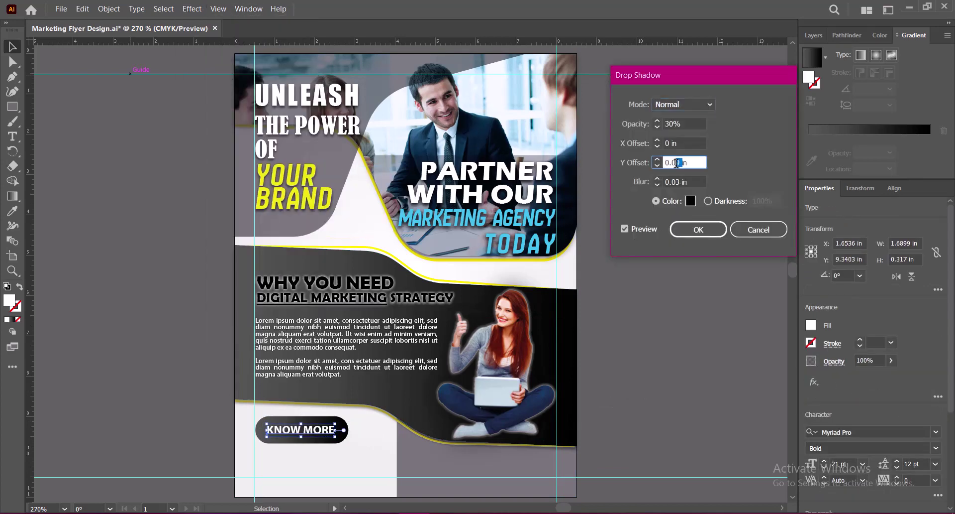
{"action": "left_click_drag", "start_coordinate": [703, 124], "coordinate": [647, 121]}
{"action": "type", "text": "0"}
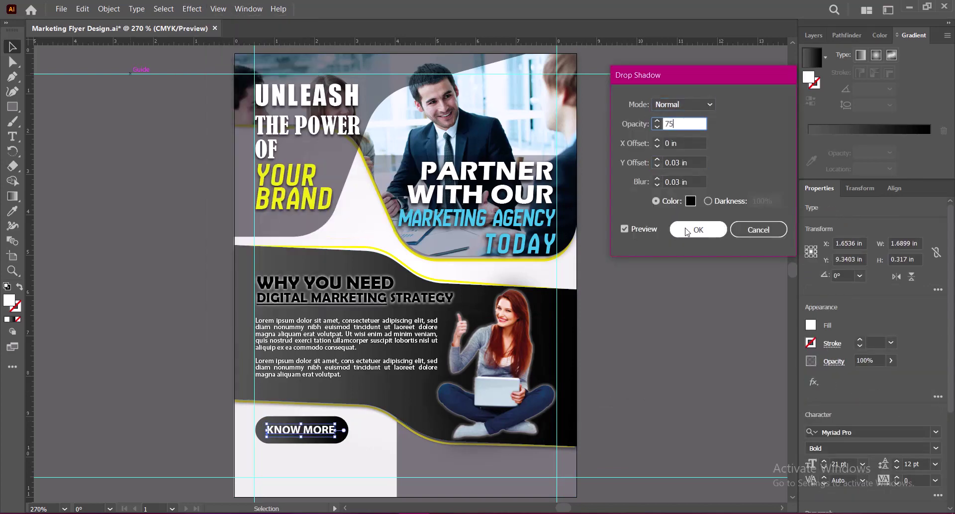
{"action": "left_click", "coordinate": [699, 229]}
Reopen the KNOW MORE drop shadow settings to review its offset and blur.
{"action": "left_click", "coordinate": [624, 277]}
{"action": "left_click", "coordinate": [334, 433]}
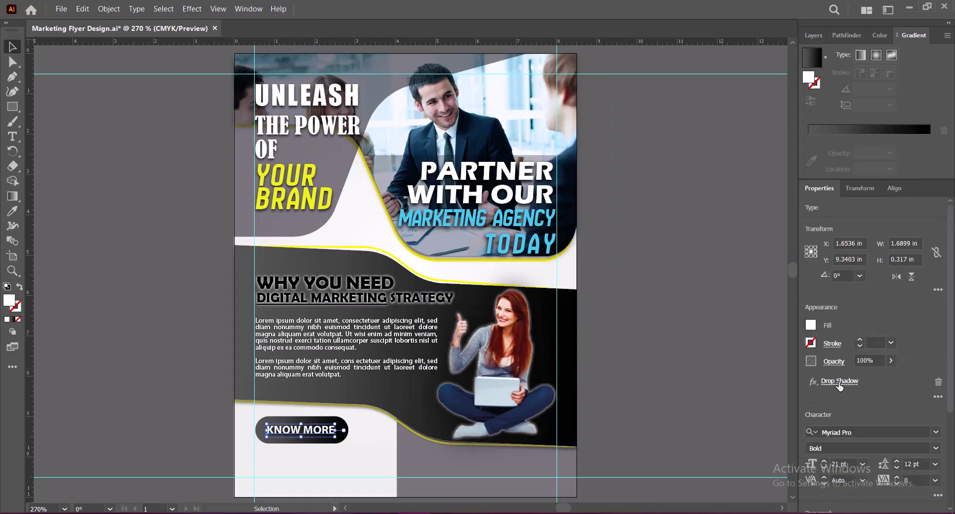
{"action": "left_click", "coordinate": [840, 381]}
{"action": "left_click_drag", "start_coordinate": [679, 163], "coordinate": [675, 165]}
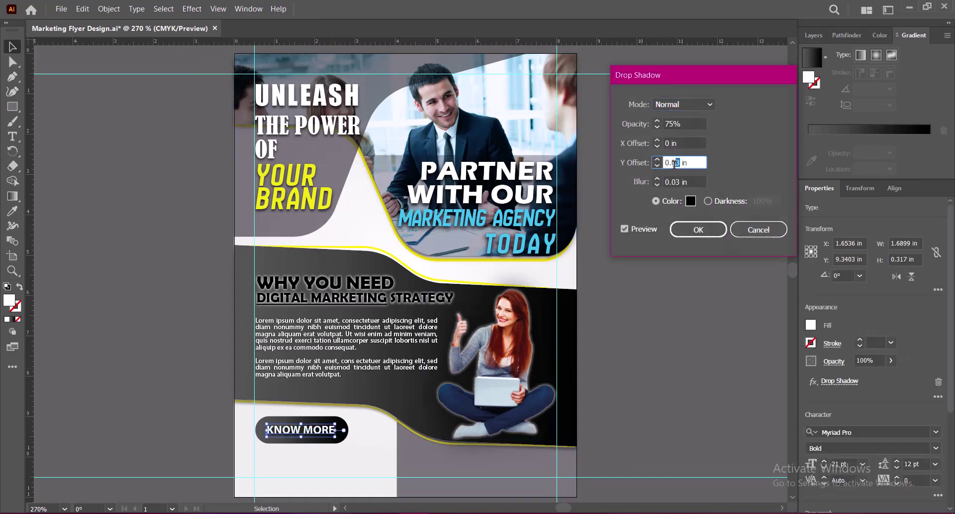
{"action": "left_click", "coordinate": [683, 181]}
{"action": "left_click", "coordinate": [698, 230]}
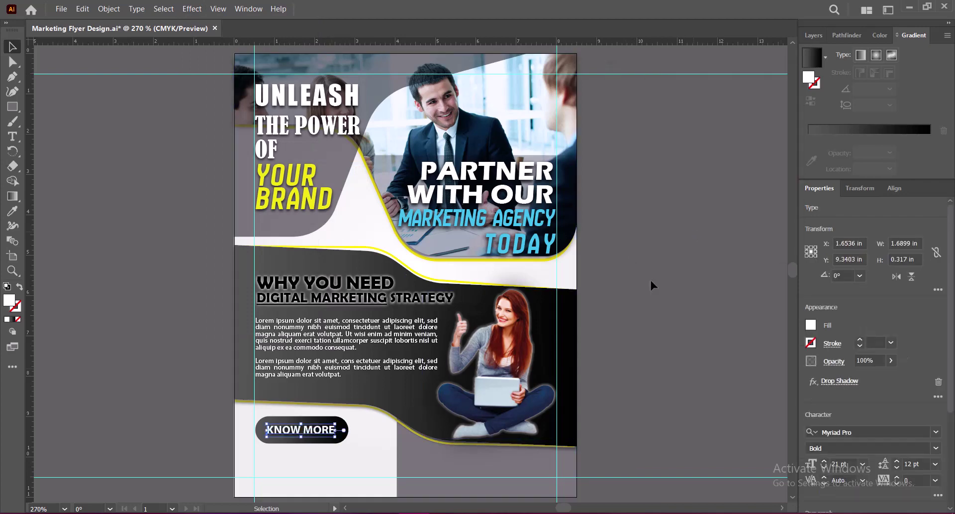
{"action": "left_click", "coordinate": [650, 277]}
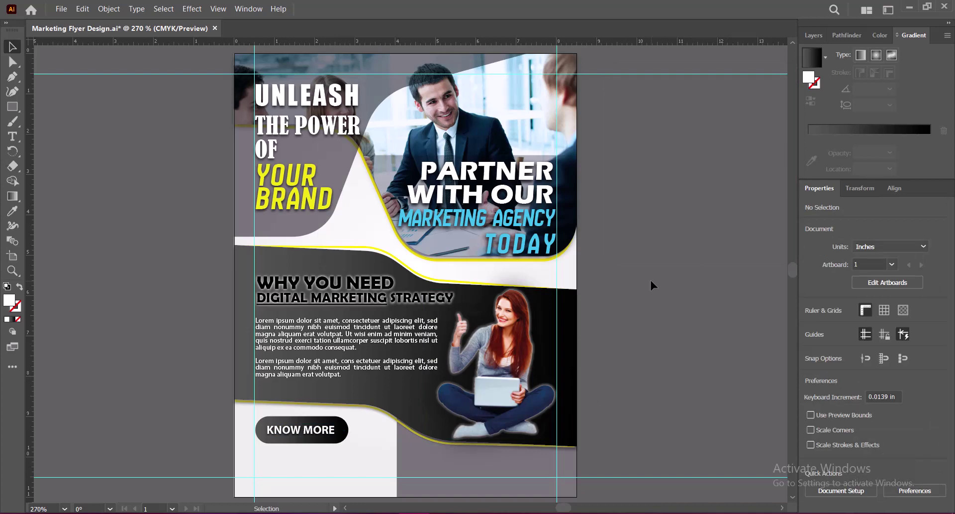
Nudge KNOW MORE until it sits centred in the button, then save the flyer.
{"action": "key", "text": "Down"}
{"action": "left_click", "coordinate": [645, 404]}
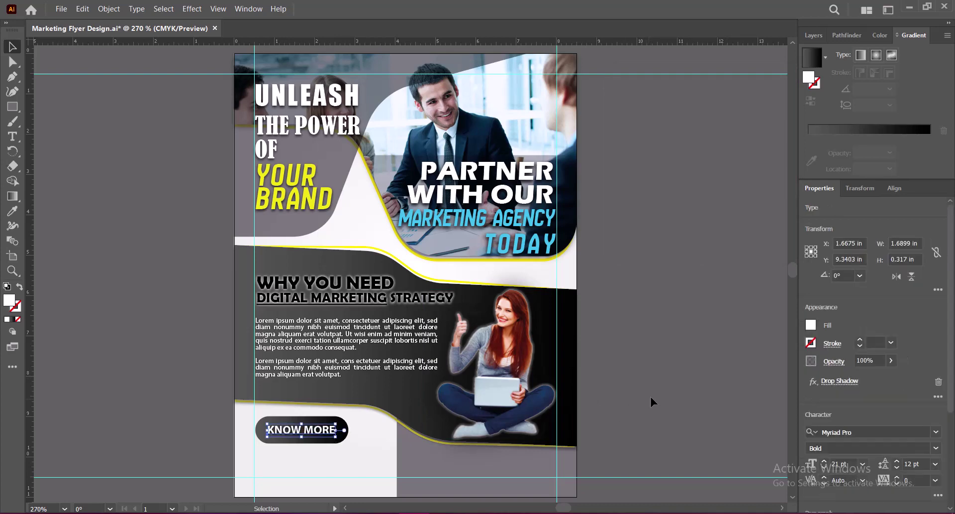
{"action": "left_click", "coordinate": [342, 427]}
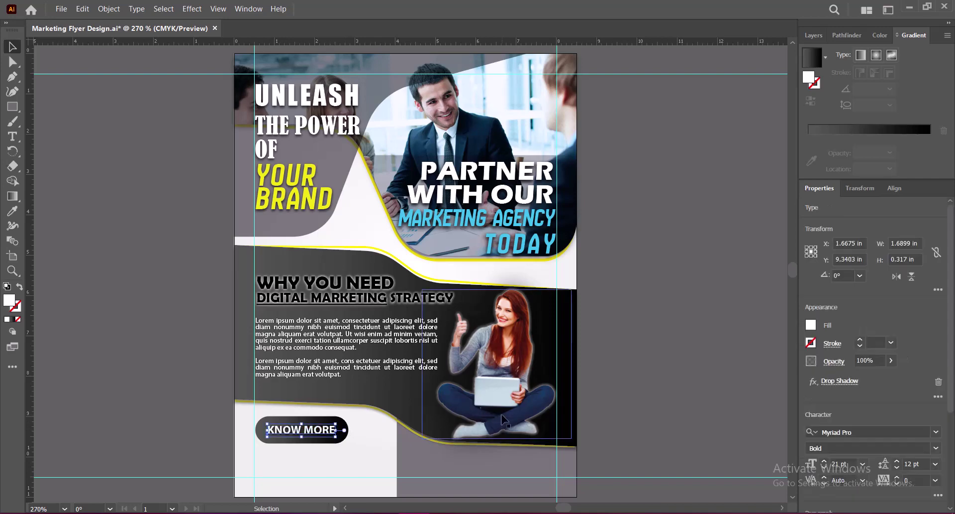
{"action": "key", "text": "Down"}
{"action": "left_click", "coordinate": [691, 398]}
{"action": "key", "text": "ctrl+z"}
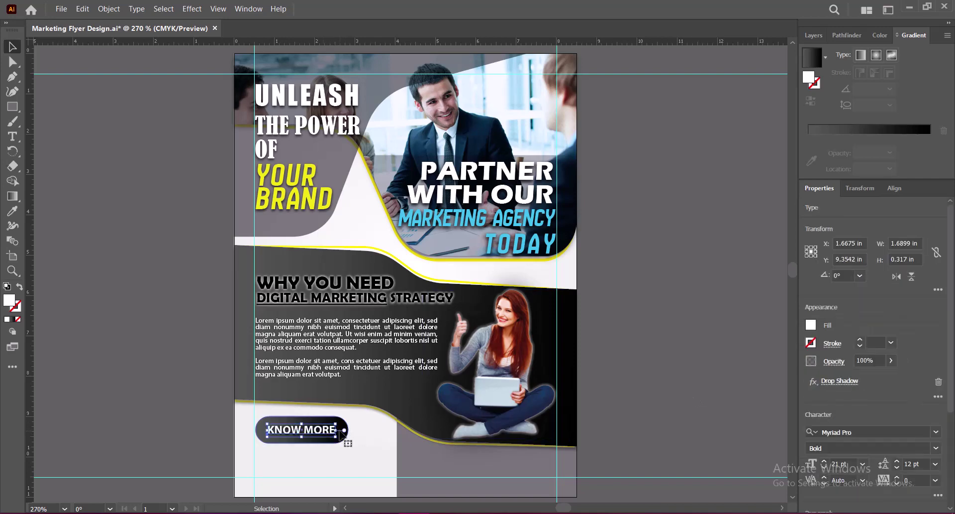
{"action": "key", "text": "ctrl+z"}
{"action": "left_click", "coordinate": [659, 419]}
{"action": "key", "text": "ctrl+z"}
{"action": "left_click", "coordinate": [642, 415]}
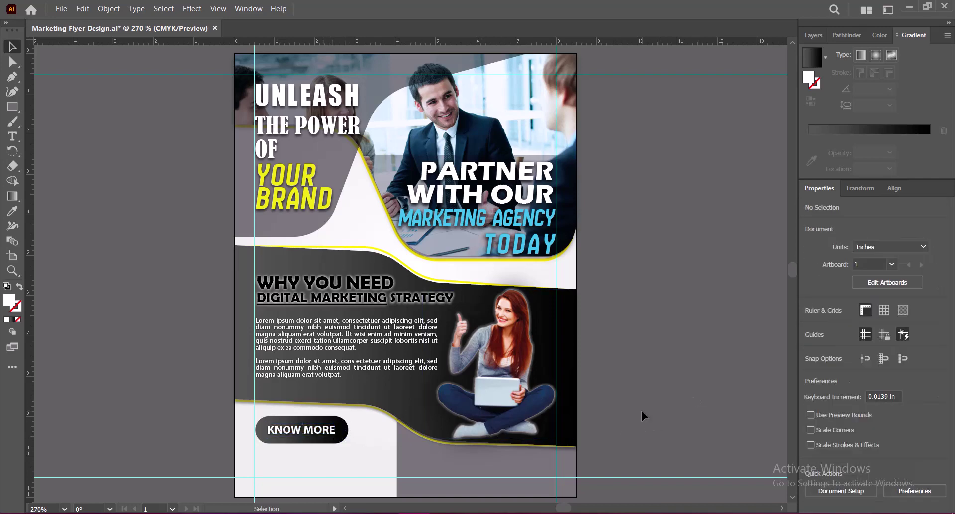
{"action": "key", "text": "ctrl+s"}
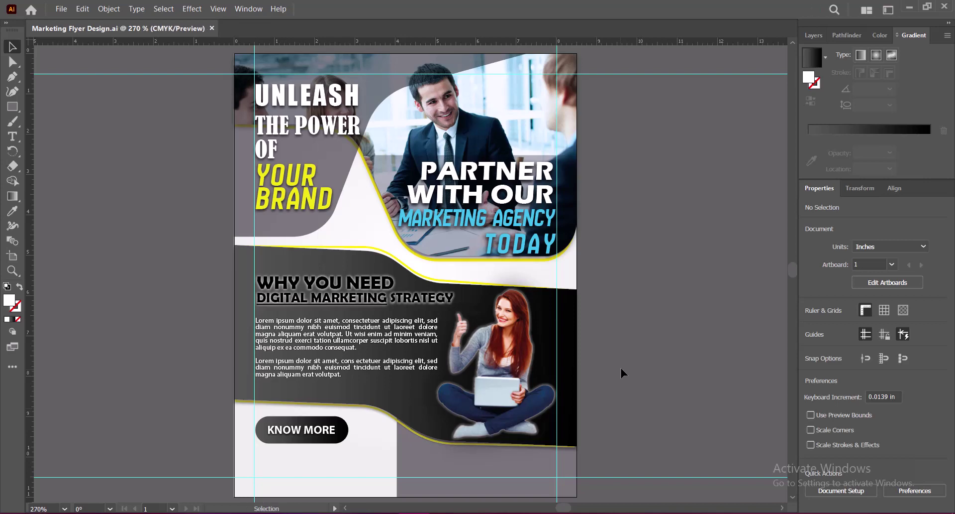
Add the phone and website lines below KNOW MORE in a condensed style, enlarge them, and save.
{"action": "left_click", "coordinate": [13, 136]}
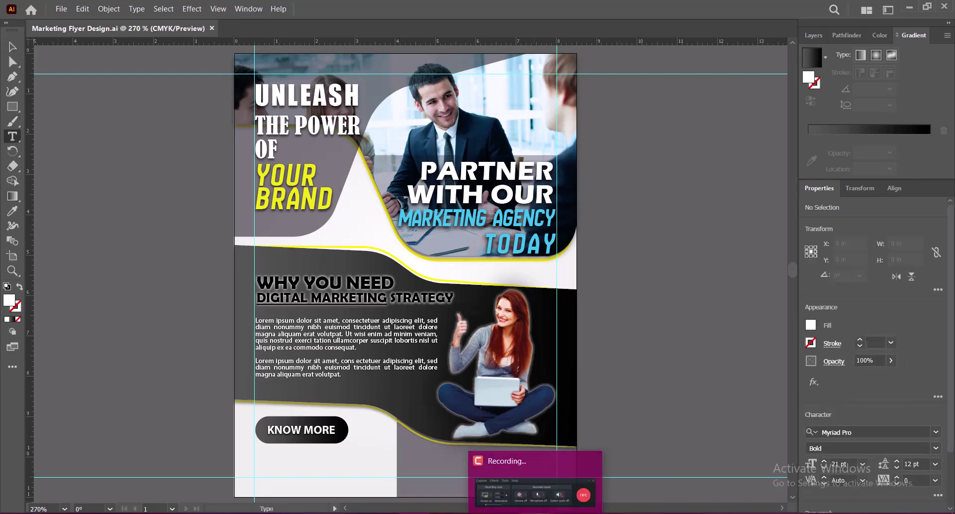
{"action": "left_click", "coordinate": [273, 456]}
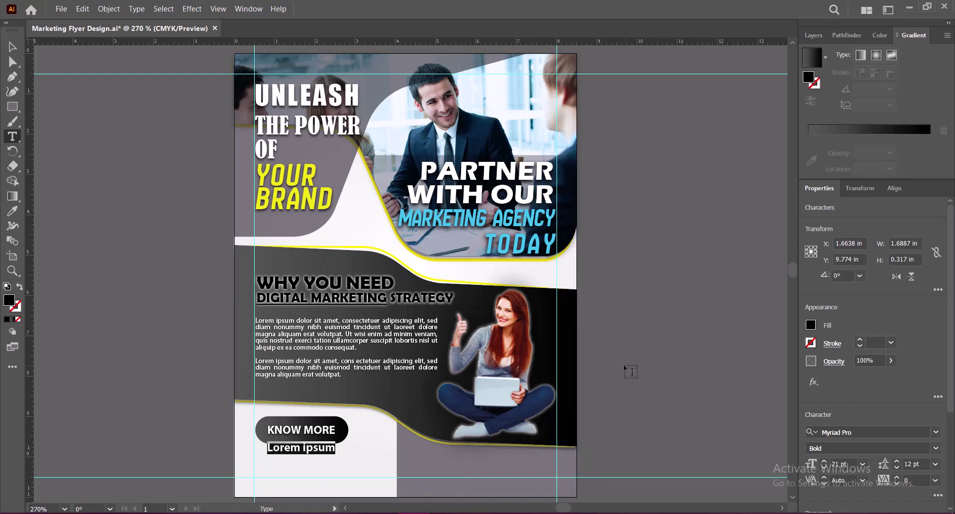
{"action": "key", "text": "BackSpace"}
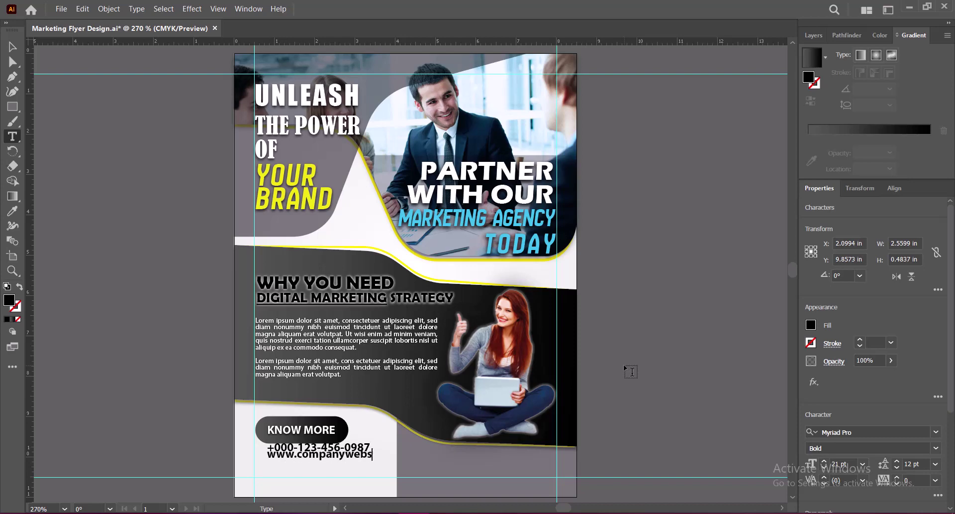
{"action": "key", "text": "Escape"}
{"action": "left_click", "coordinate": [870, 448]}
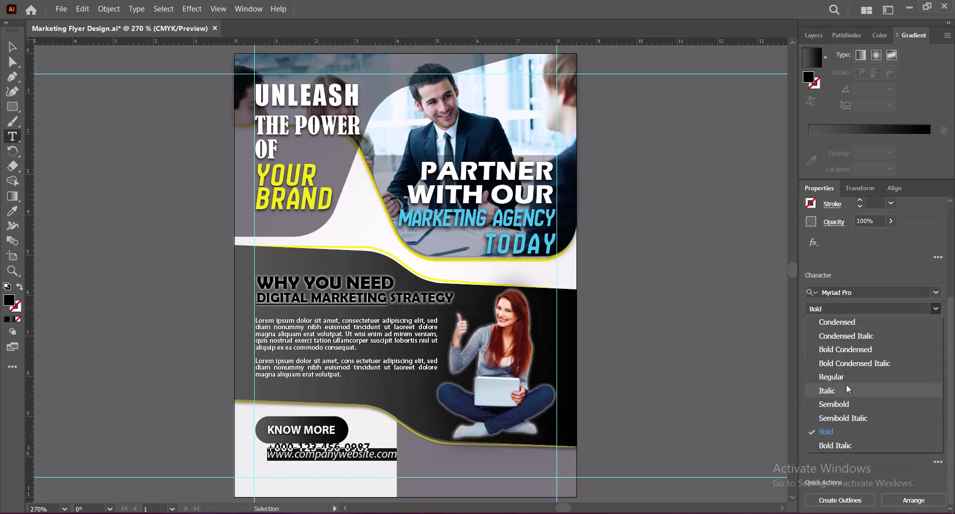
{"action": "left_click", "coordinate": [841, 321]}
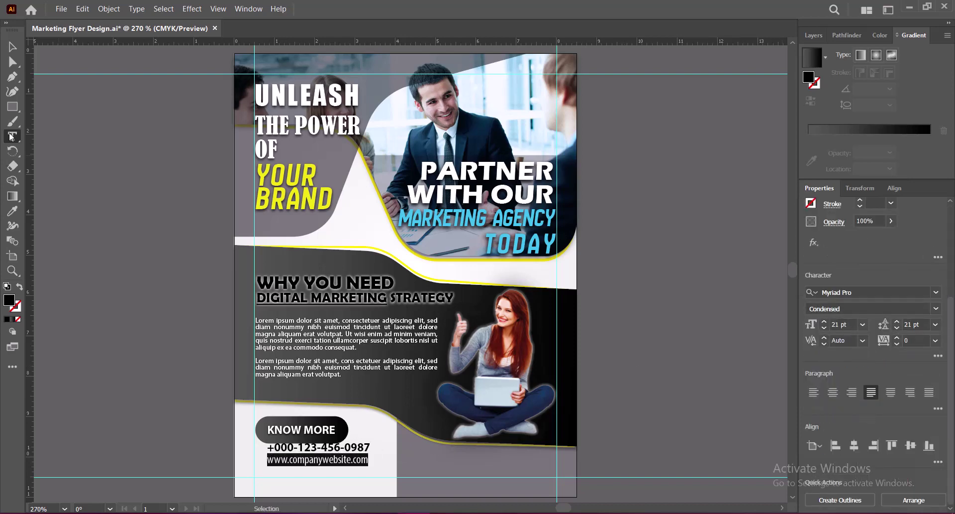
{"action": "key", "text": "Escape"}
{"action": "left_click_drag", "start_coordinate": [370, 466], "coordinate": [386, 477]}
{"action": "left_click", "coordinate": [607, 489]}
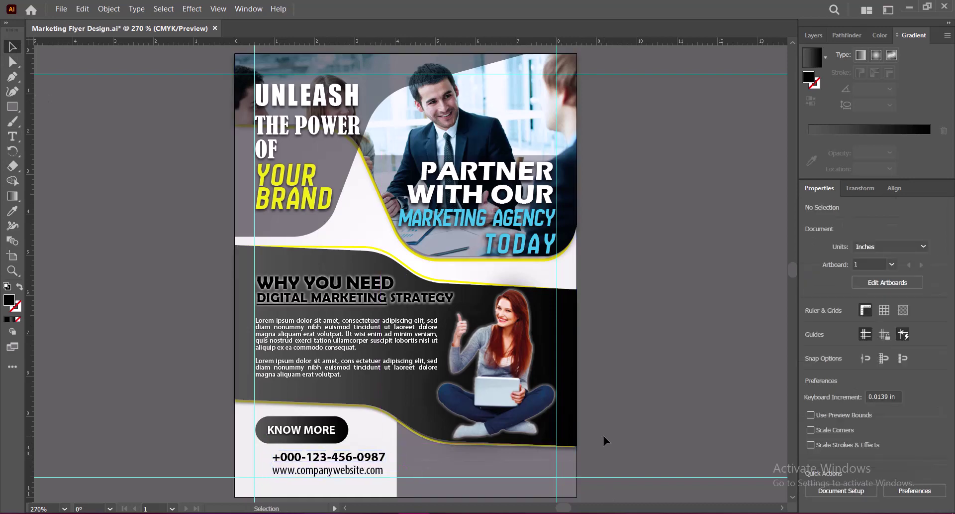
{"action": "key", "text": "ctrl+s"}
Create a bottom-right text line styled like the yellow headline: Regular, 21 pt, tracking 0.
{"action": "key", "text": "t"}
{"action": "left_click", "coordinate": [426, 457]}
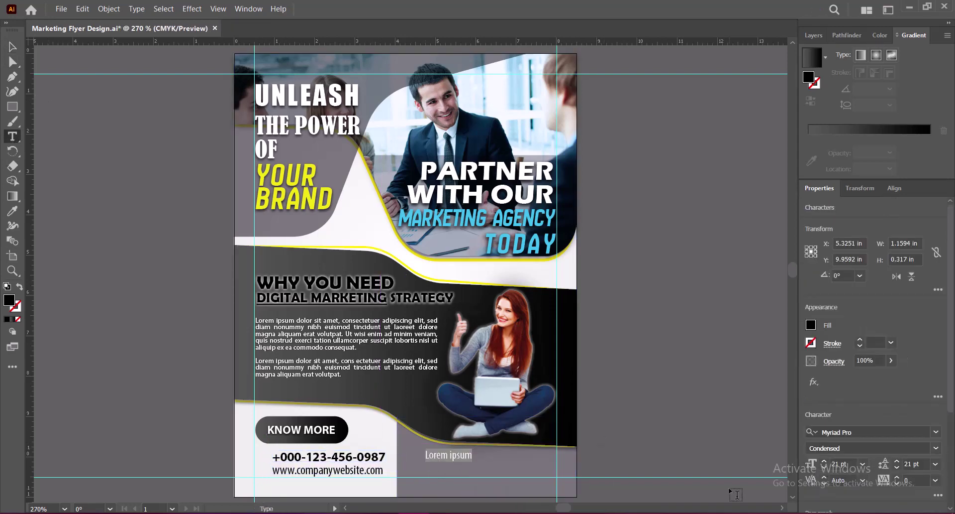
{"action": "left_click", "coordinate": [12, 211]}
{"action": "left_click", "coordinate": [294, 198]}
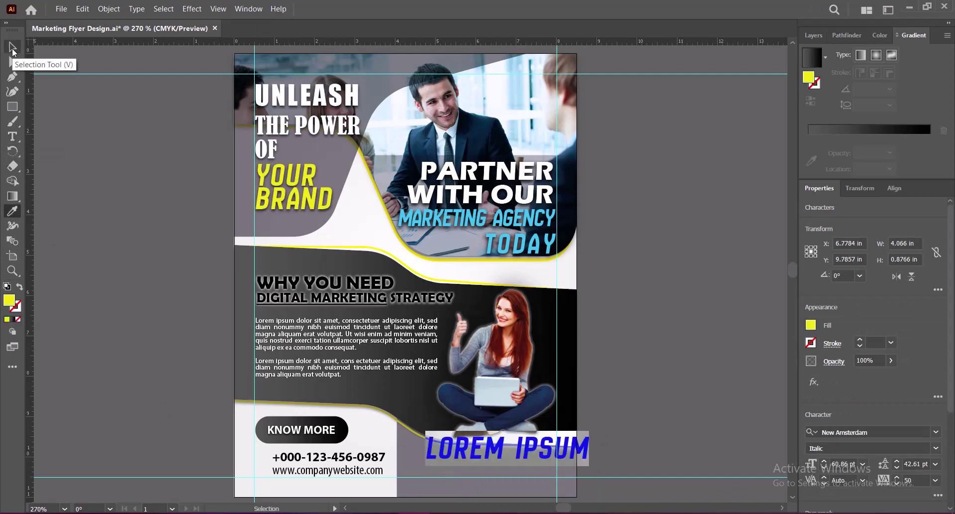
{"action": "left_click", "coordinate": [13, 46]}
{"action": "scroll", "coordinate": [903, 377], "scroll_direction": "down", "scroll_amount": 3}
{"action": "left_click", "coordinate": [936, 339]}
{"action": "left_click", "coordinate": [920, 284]}
{"action": "left_click", "coordinate": [936, 309]}
{"action": "left_click", "coordinate": [870, 318]}
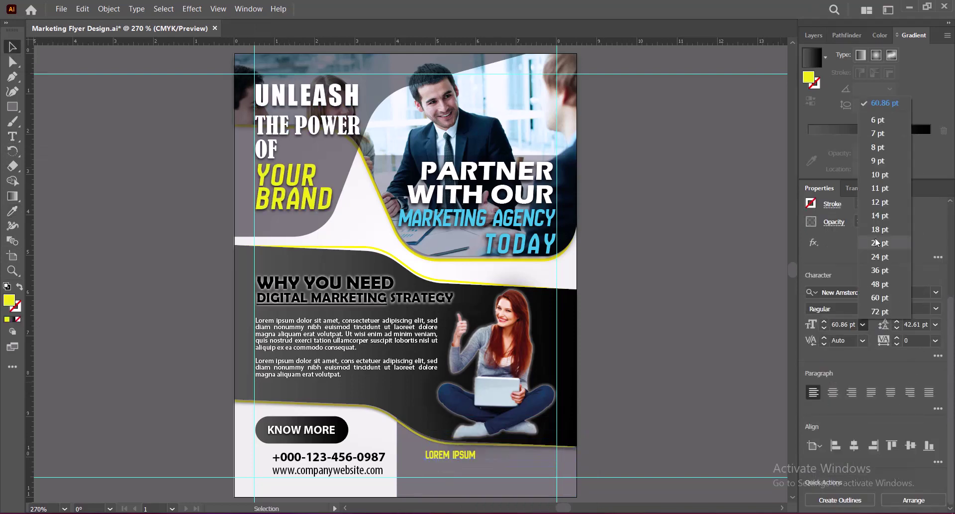
{"action": "left_click", "coordinate": [883, 242]}
Type the street address with tighter line spacing and letter spacing of 50.
{"action": "key", "text": "Return"}
{"action": "type", "text": "123, STREET NAME,"}
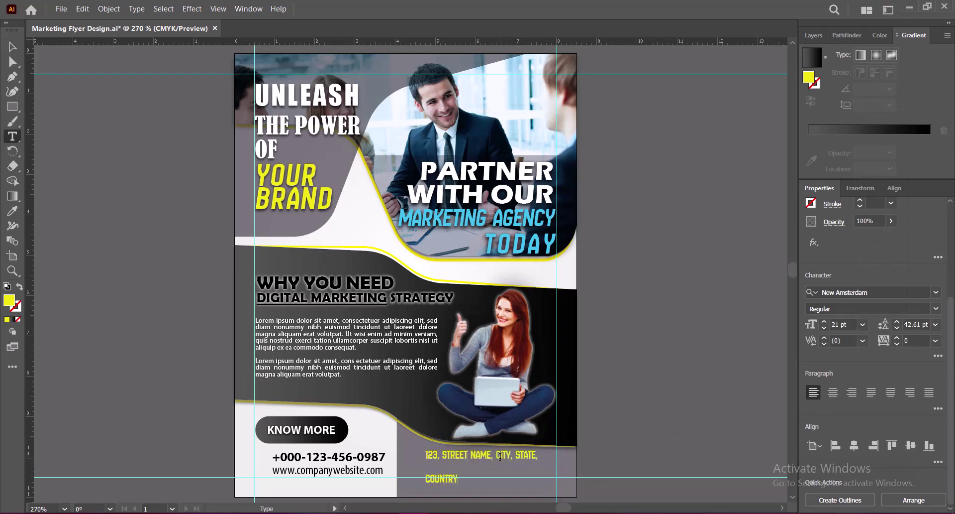
{"action": "key", "text": "Escape"}
{"action": "left_click", "coordinate": [897, 327]}
{"action": "left_click", "coordinate": [897, 327]}
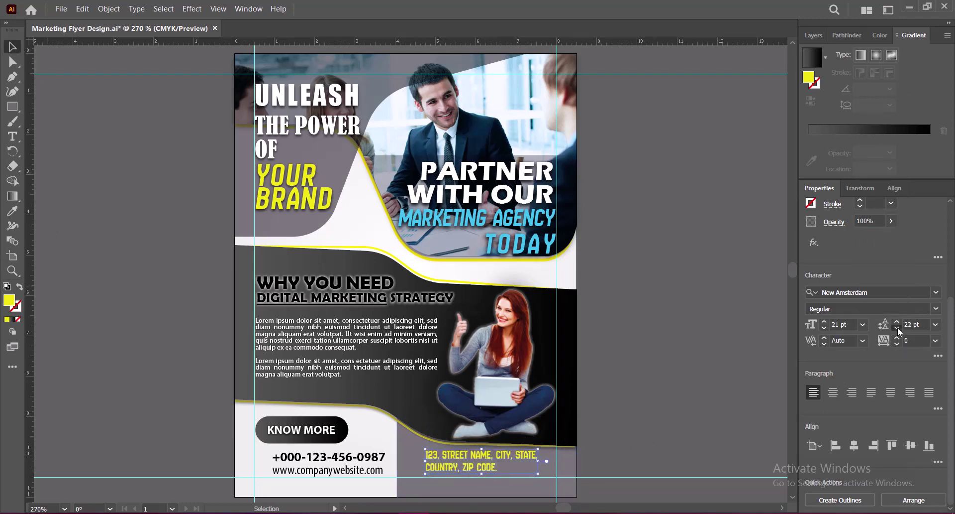
{"action": "left_click", "coordinate": [936, 340]}
{"action": "left_click", "coordinate": [921, 300]}
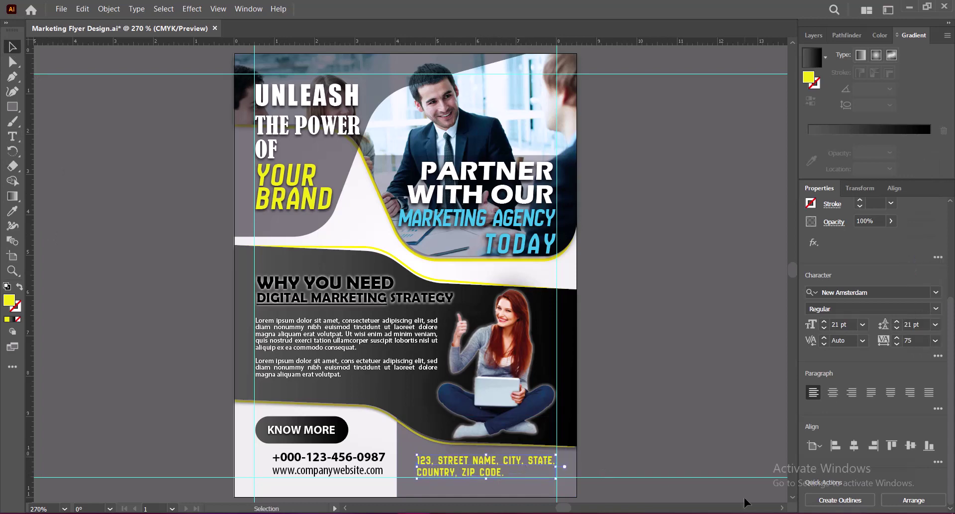
{"action": "key", "text": "Down"}
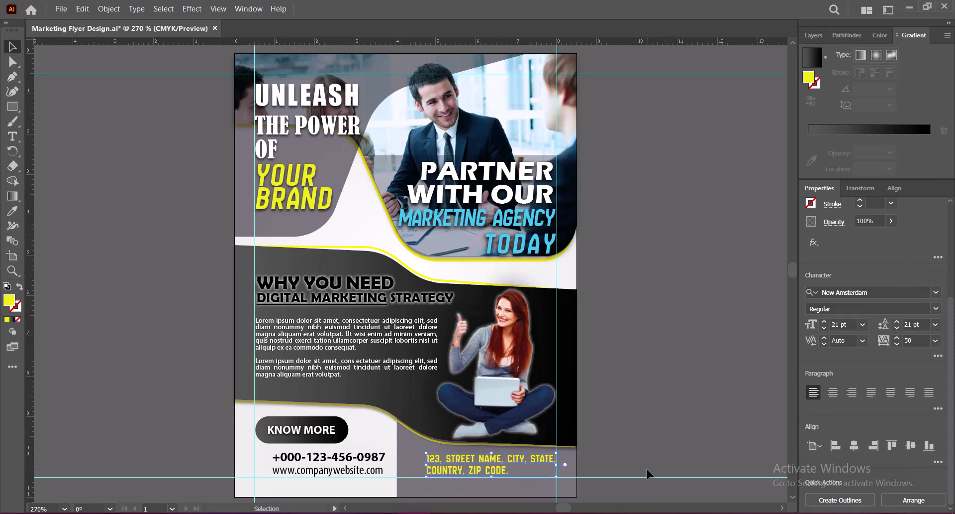
Give the address a drop shadow and paste in the telephone icon.
{"action": "key", "text": "ctrl+alt+shift+e"}
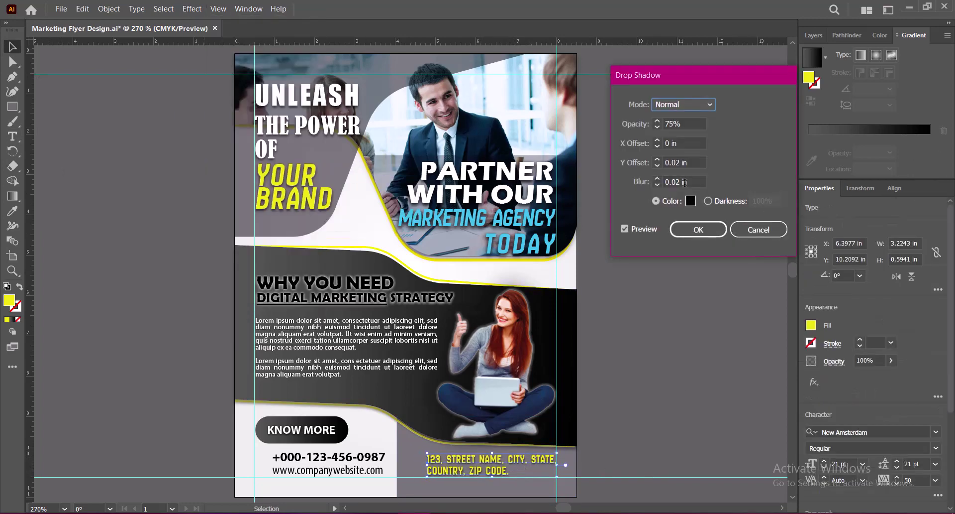
{"action": "key", "text": "Return"}
{"action": "left_click", "coordinate": [640, 326]}
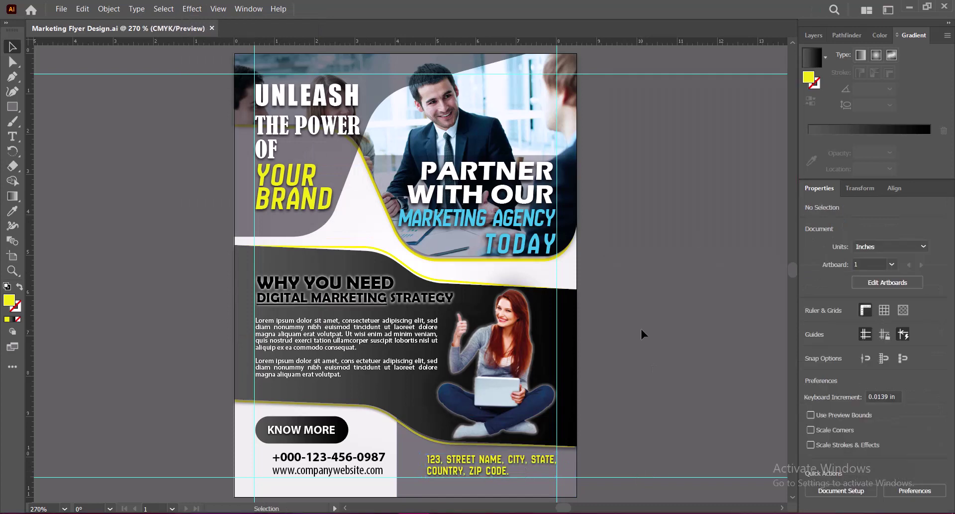
{"action": "key", "text": "ctrl+v"}
Shrink the phone icon, then add a yellow location pin scaled beside the address.
{"action": "left_click_drag", "start_coordinate": [423, 399], "coordinate": [270, 465]}
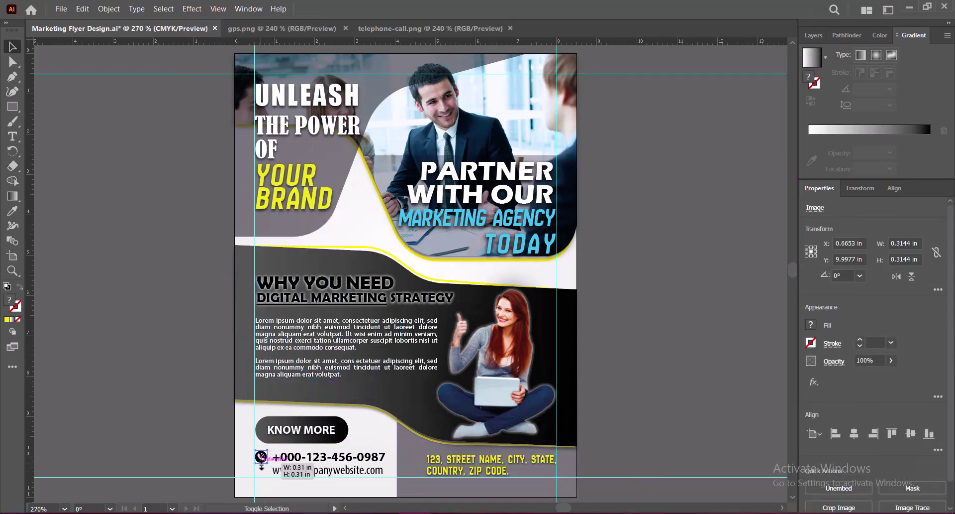
{"action": "left_click", "coordinate": [639, 450]}
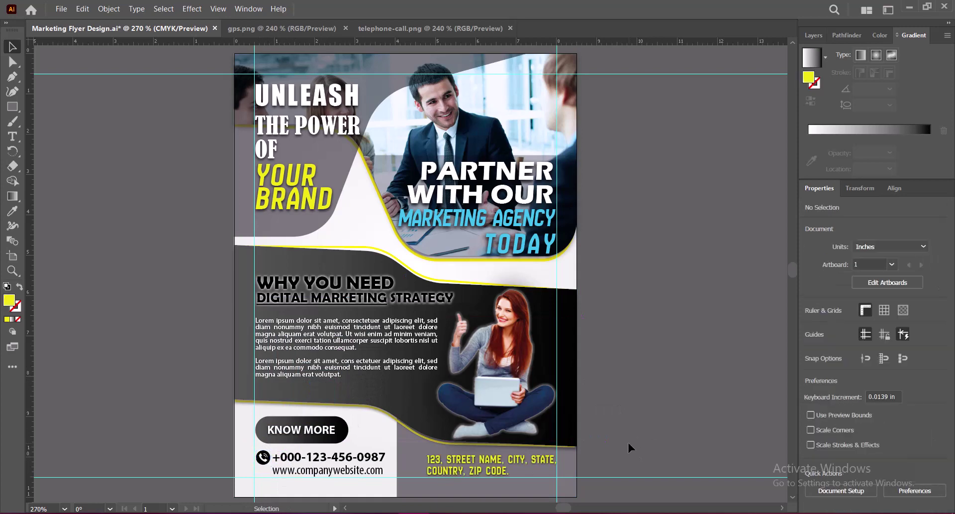
{"action": "key", "text": "ctrl+v"}
{"action": "left_click", "coordinate": [82, 8]}
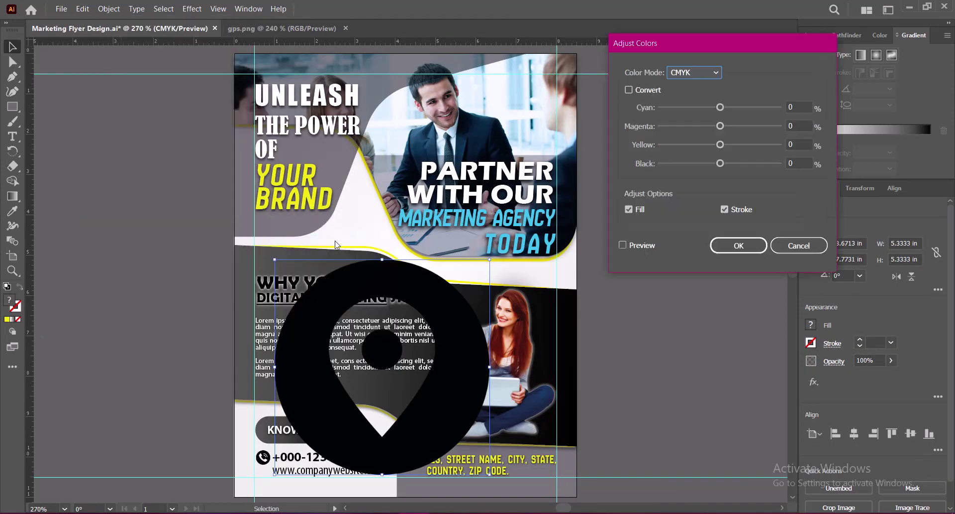
{"action": "type", "text": "100"}
{"action": "left_click", "coordinate": [622, 245]}
{"action": "left_click", "coordinate": [738, 246]}
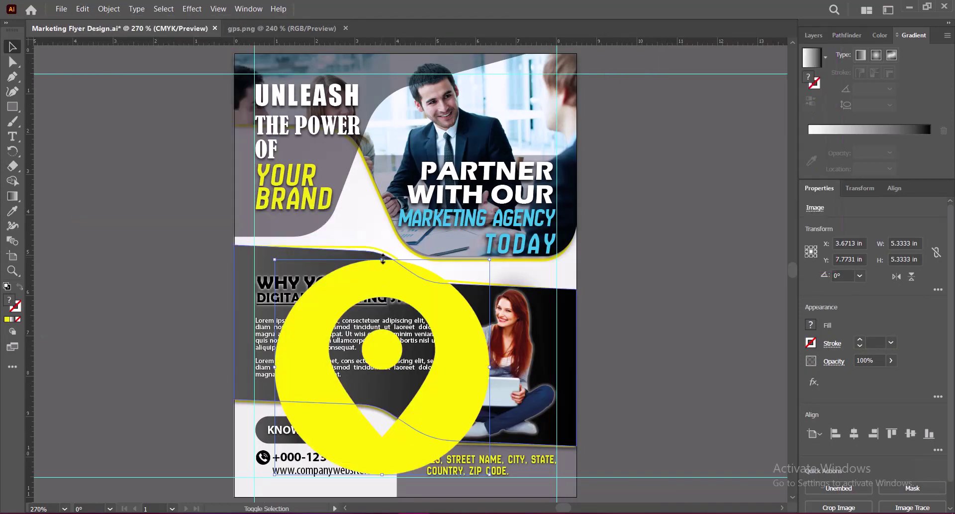
{"action": "left_click_drag", "start_coordinate": [274, 260], "coordinate": [412, 477]}
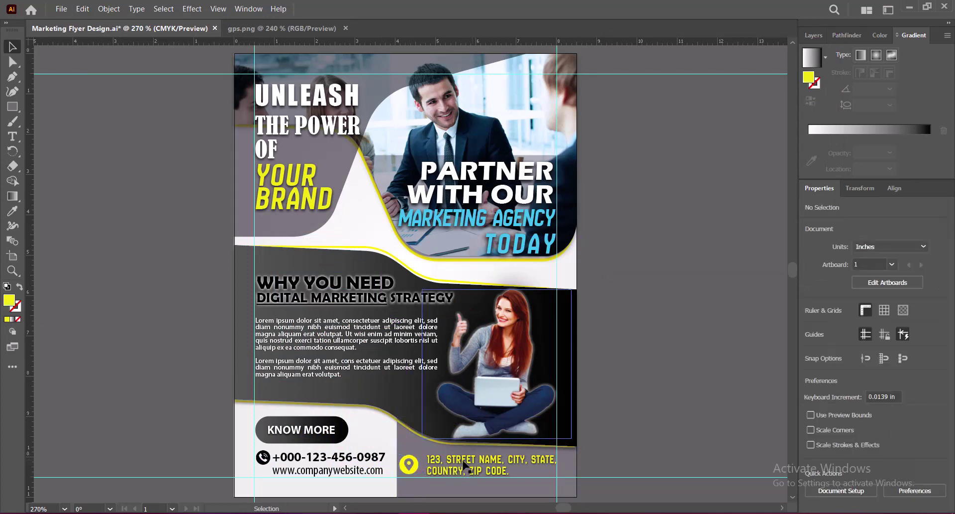
Try a drop shadow on the icon, nudge the globe icon up and right, and save.
{"action": "left_click", "coordinate": [198, 14]}
{"action": "left_click", "coordinate": [693, 229]}
{"action": "left_click", "coordinate": [643, 336]}
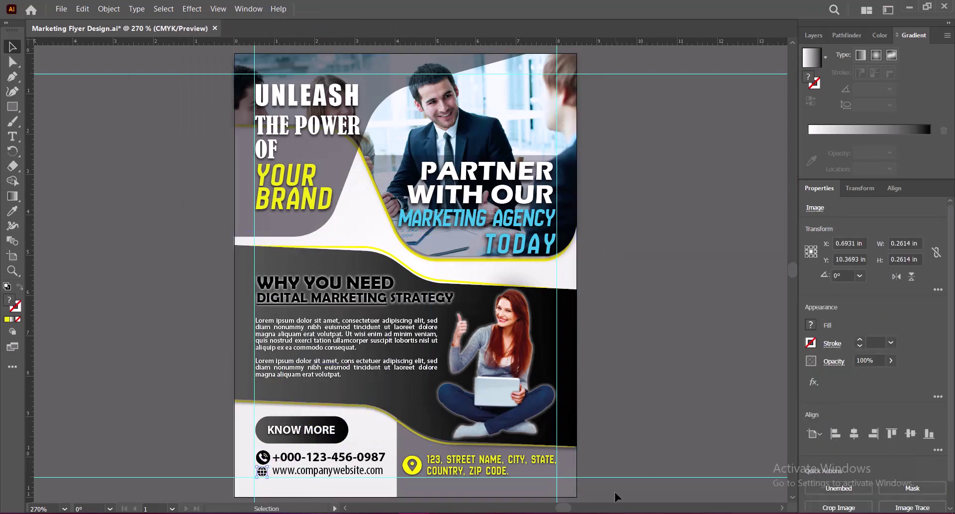
{"action": "key", "text": "Right"}
{"action": "key", "text": "Up"}
{"action": "left_click", "coordinate": [618, 440]}
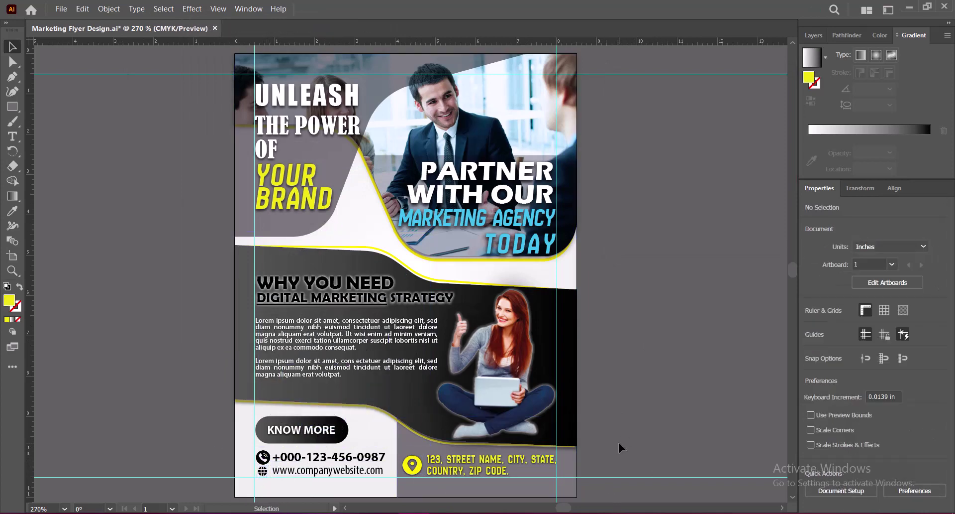
{"action": "key", "text": "ctrl+s"}
{"action": "key", "text": "ctrl+z"}
Draw a three-point triangle with the Pen tool and round its corners.
{"action": "left_click", "coordinate": [13, 78]}
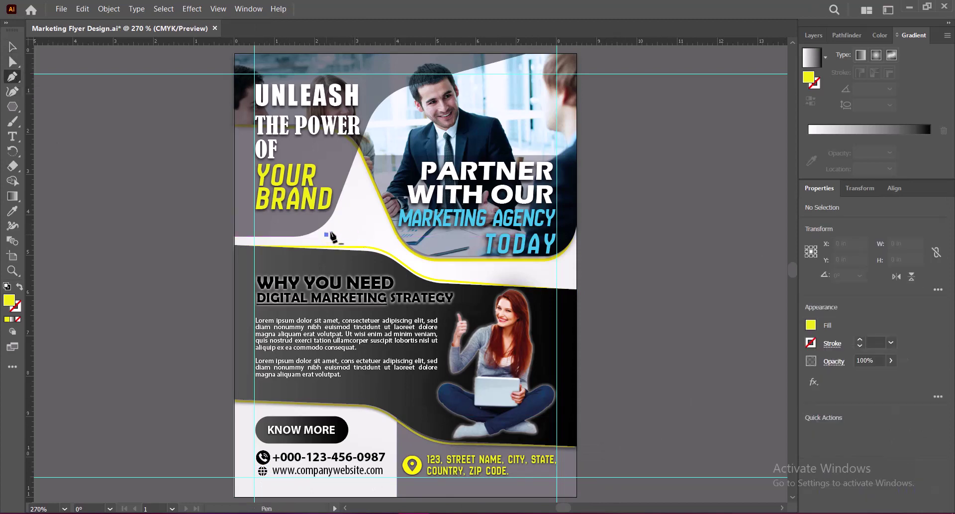
{"action": "left_click", "coordinate": [357, 159]}
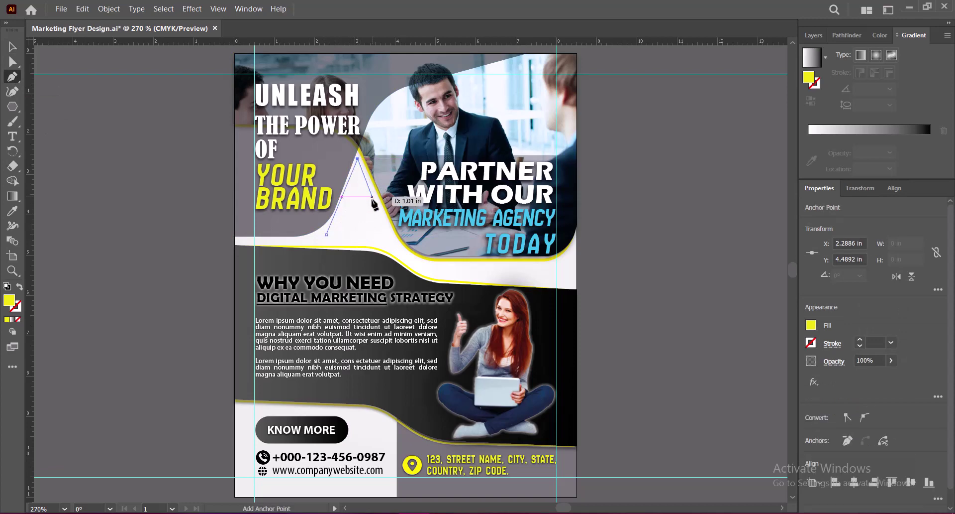
{"action": "left_click", "coordinate": [380, 247]}
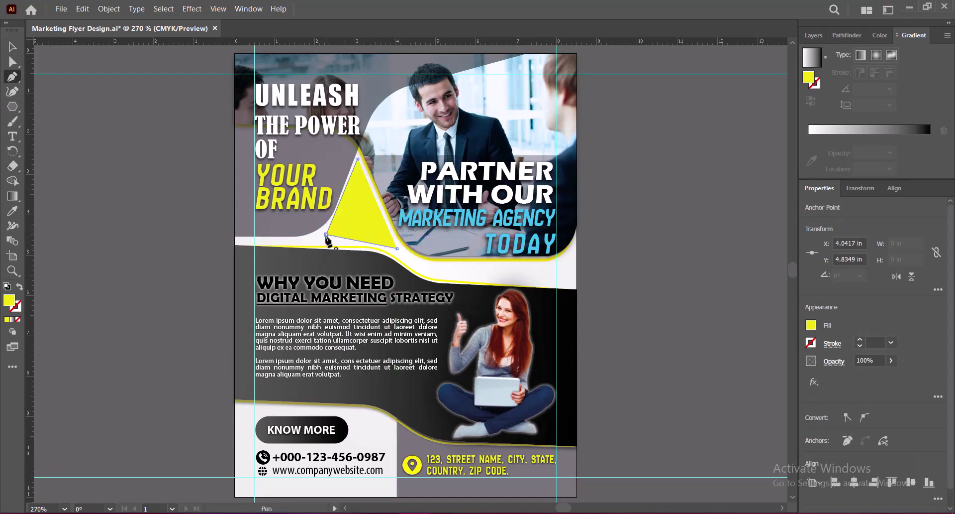
{"action": "key", "text": "a"}
{"action": "left_click_drag", "start_coordinate": [336, 232], "coordinate": [354, 231]}
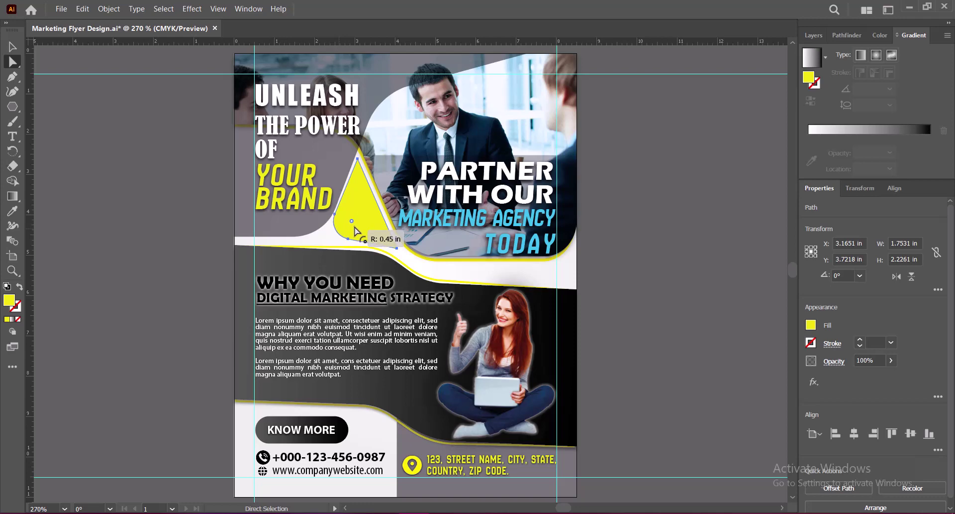
{"action": "mouse_move", "coordinate": [355, 231]}
{"action": "left_mouse_down"}
{"action": "mouse_move", "coordinate": [391, 243]}
{"action": "mouse_move", "coordinate": [379, 238]}
{"action": "left_mouse_up"}
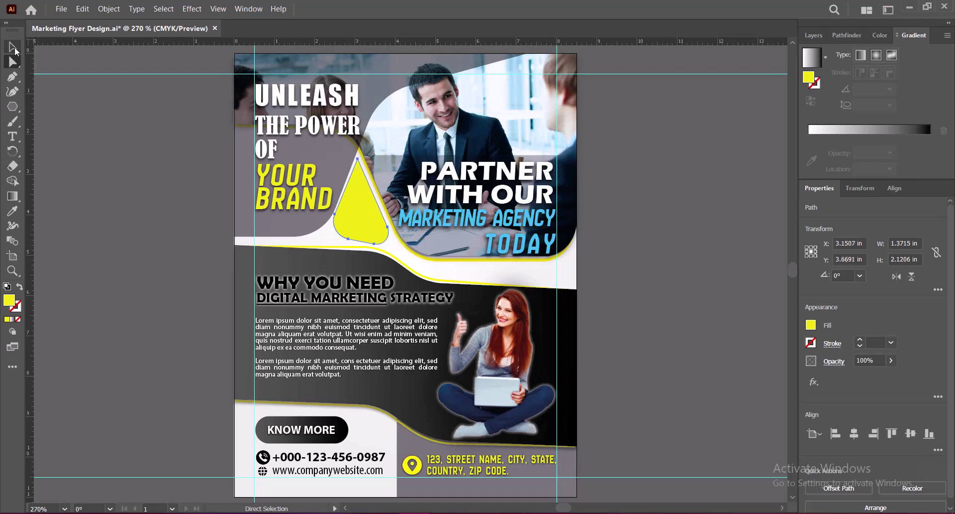
Nudge the yellow triangle slightly right and reselect it.
{"action": "key", "text": "v"}
{"action": "left_click", "coordinate": [607, 250]}
{"action": "key", "text": "ctrl+z"}
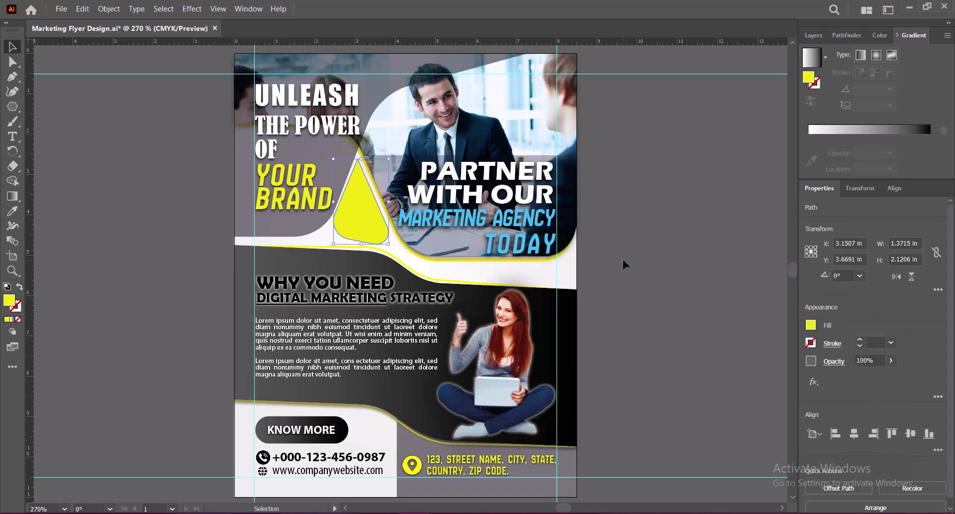
{"action": "key", "text": "Right"}
{"action": "key", "text": "Right"}
{"action": "left_click", "coordinate": [623, 261]}
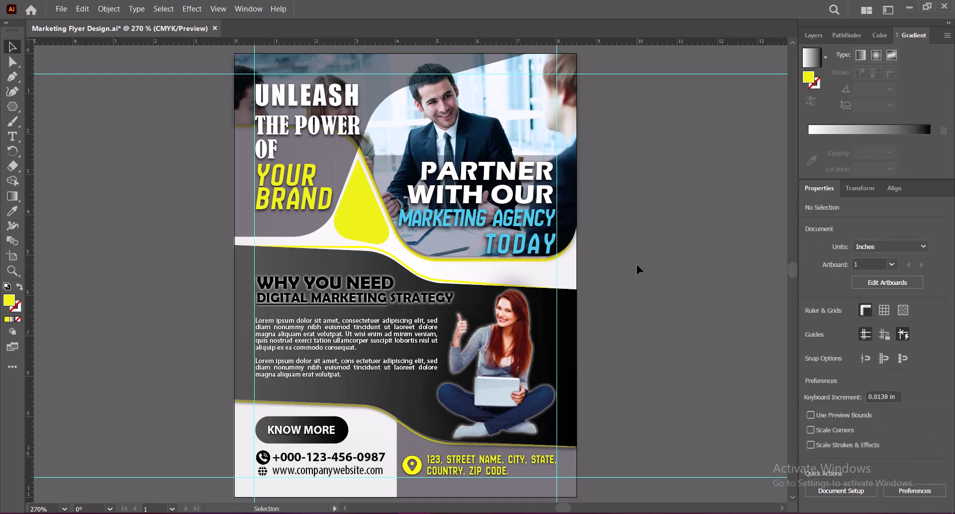
{"action": "left_click", "coordinate": [363, 231]}
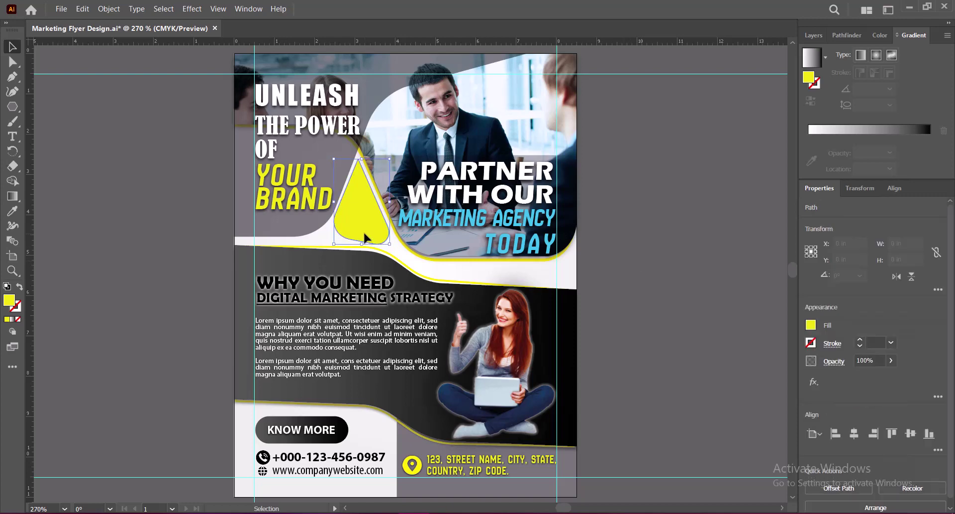
Colour the triangle with the MARKETING AGENCY cyan and make a dark teal copy below it.
{"action": "left_click", "coordinate": [12, 210]}
{"action": "left_click", "coordinate": [473, 219]}
{"action": "left_click", "coordinate": [12, 47]}
{"action": "left_click", "coordinate": [643, 269]}
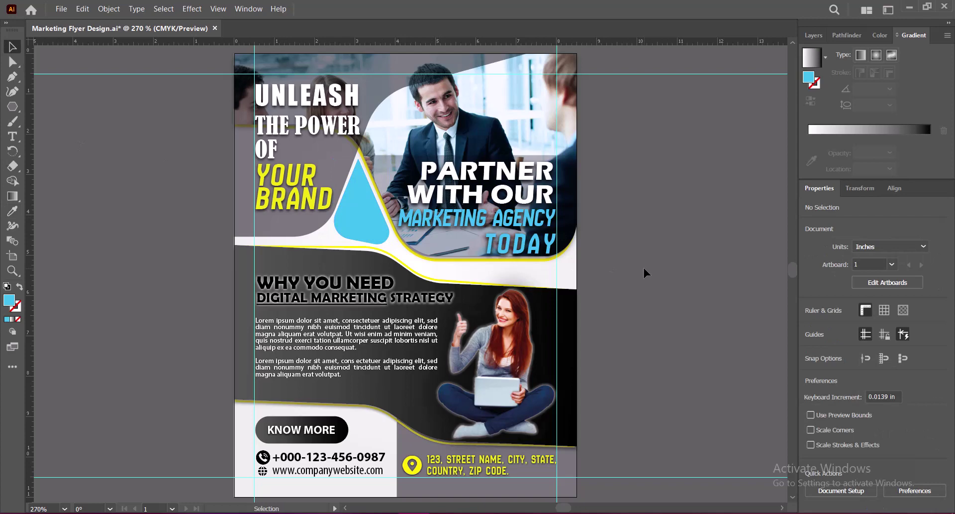
{"action": "left_click", "coordinate": [363, 223]}
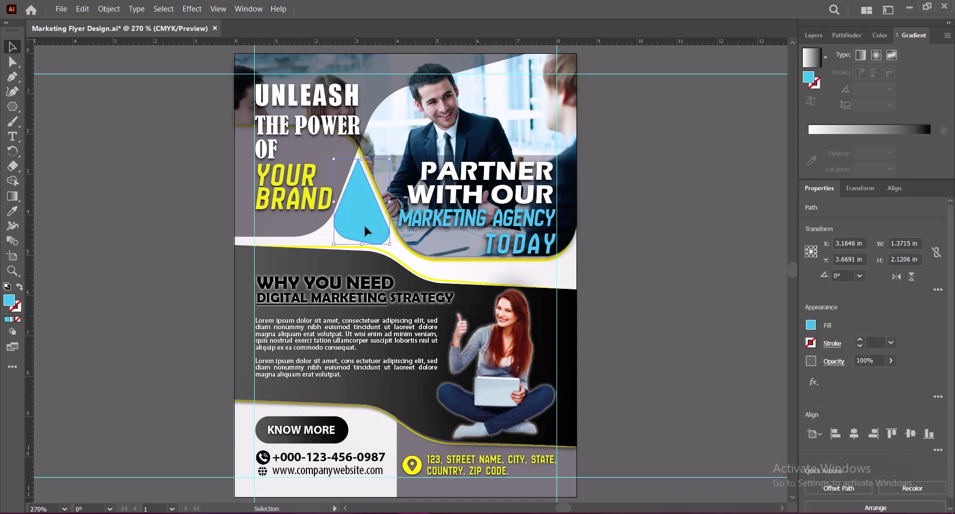
{"action": "left_click_drag", "start_coordinate": [364, 225], "coordinate": [367, 263]}
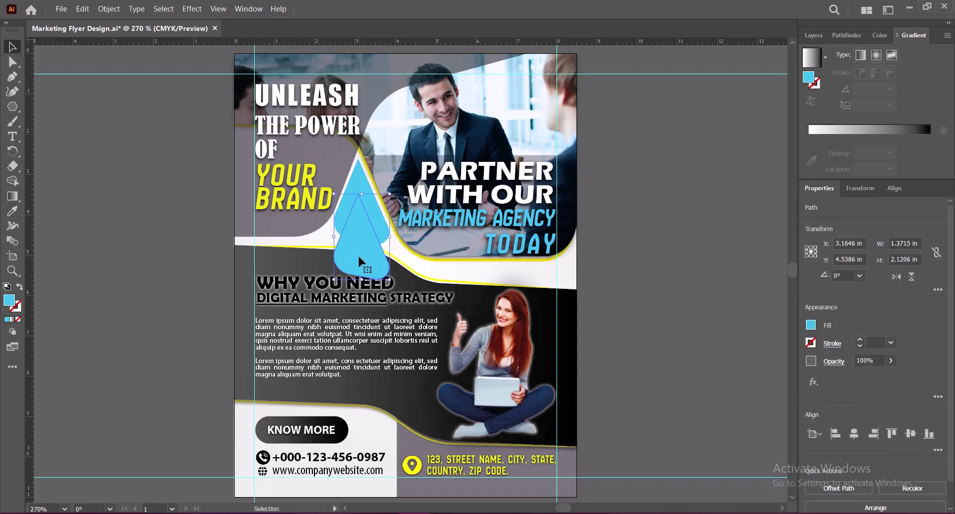
{"action": "double_click", "coordinate": [10, 302]}
{"action": "left_click", "coordinate": [758, 321]}
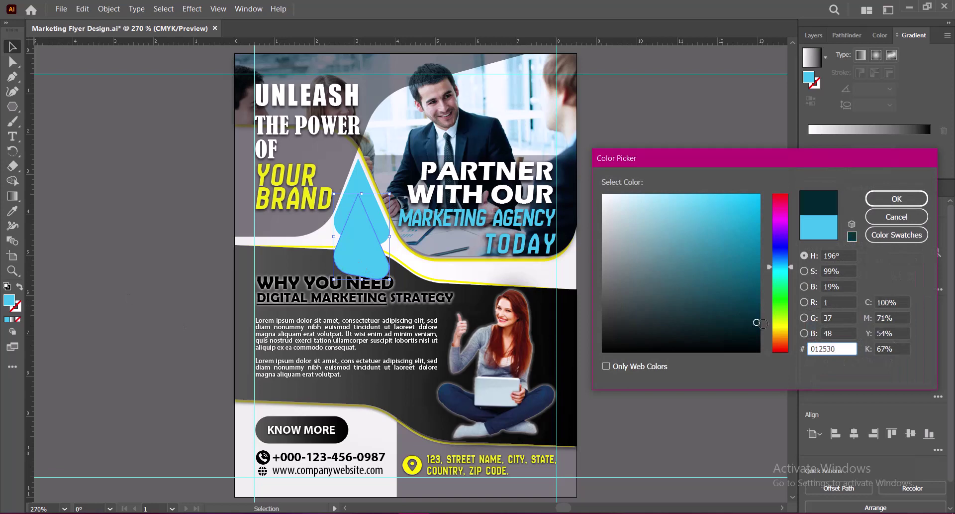
{"action": "left_click", "coordinate": [897, 199]}
Mirror the dark teal triangle copy using the Reflect settings.
{"action": "right_click", "coordinate": [356, 251]}
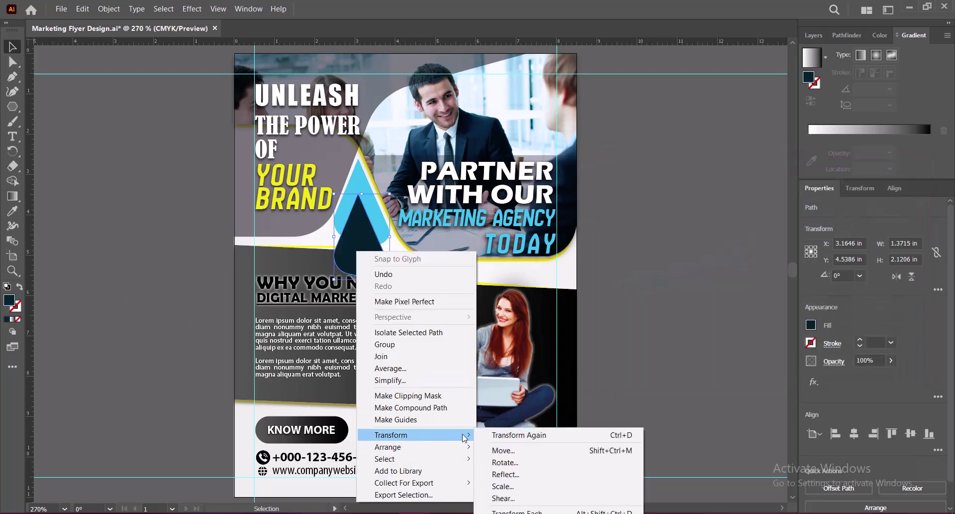
{"action": "left_click", "coordinate": [506, 474]}
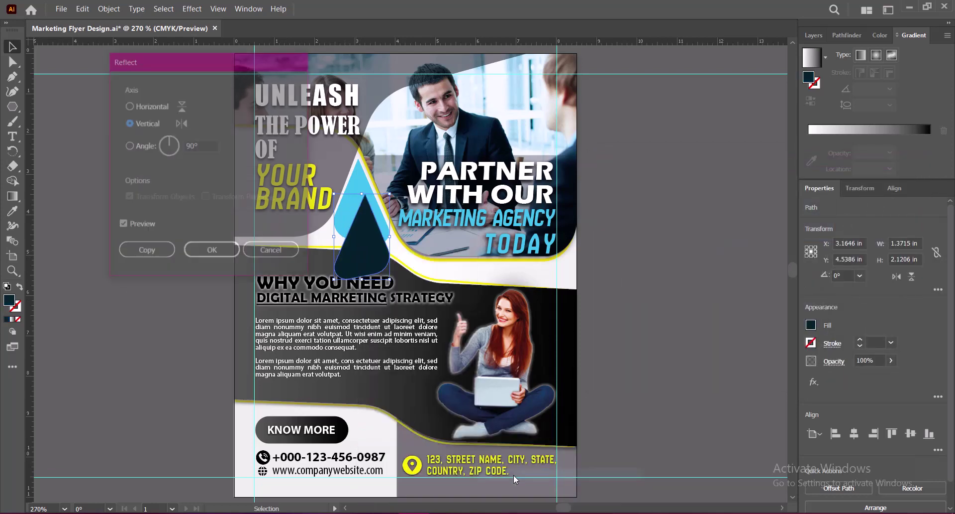
{"action": "left_click", "coordinate": [212, 252]}
{"action": "right_click", "coordinate": [358, 246]}
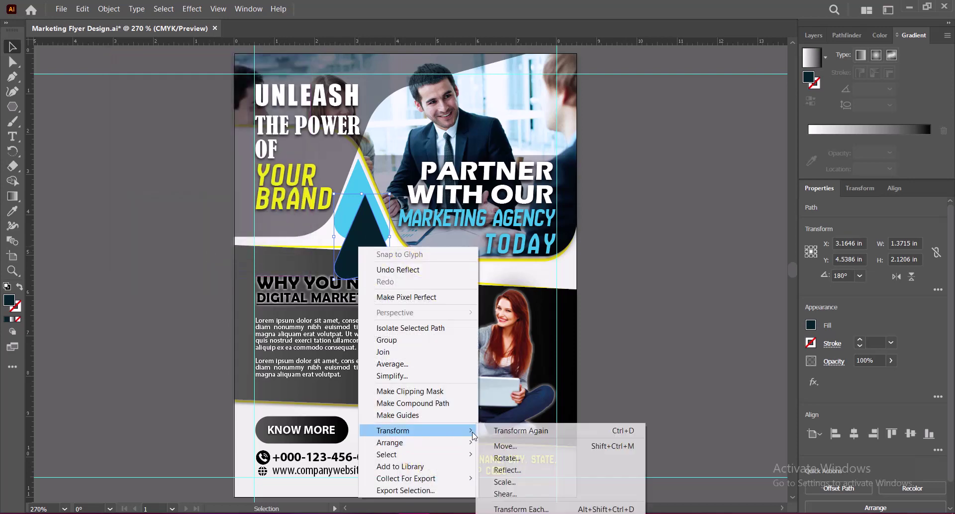
{"action": "left_click", "coordinate": [508, 469]}
{"action": "left_click", "coordinate": [222, 258]}
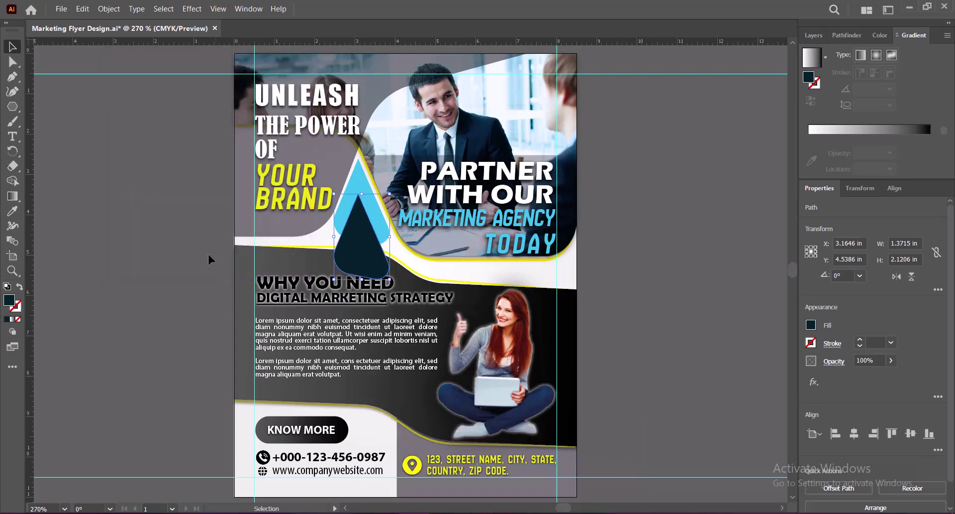
Send the dark teal copy behind the cyan triangle and move it up into place.
{"action": "right_click", "coordinate": [358, 243]}
{"action": "left_click", "coordinate": [548, 459]}
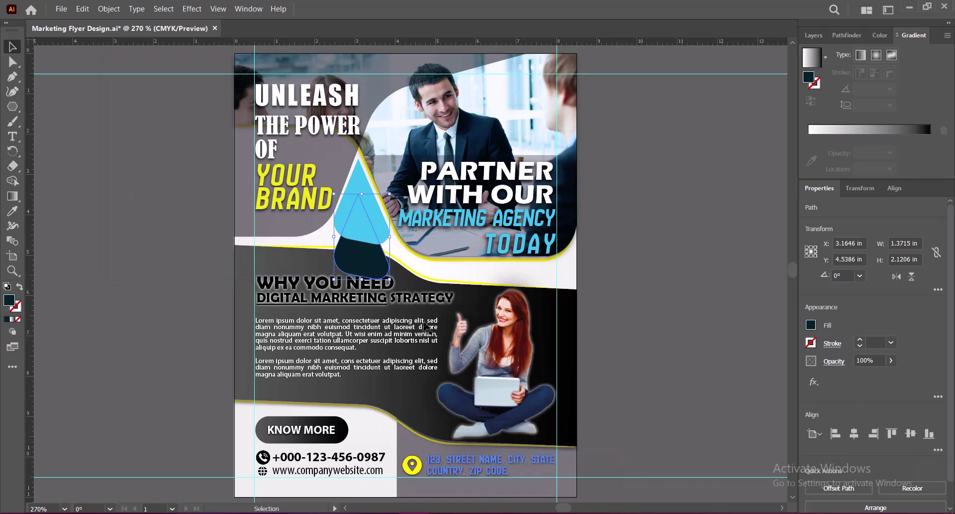
{"action": "right_click", "coordinate": [359, 258]}
{"action": "mouse_move", "coordinate": [389, 452]}
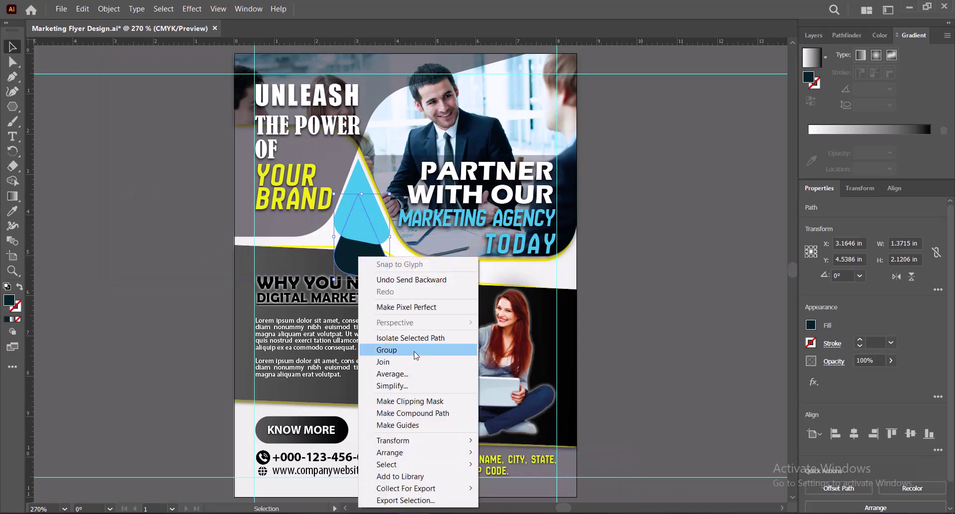
{"action": "left_click", "coordinate": [523, 477]}
{"action": "right_click", "coordinate": [353, 256]}
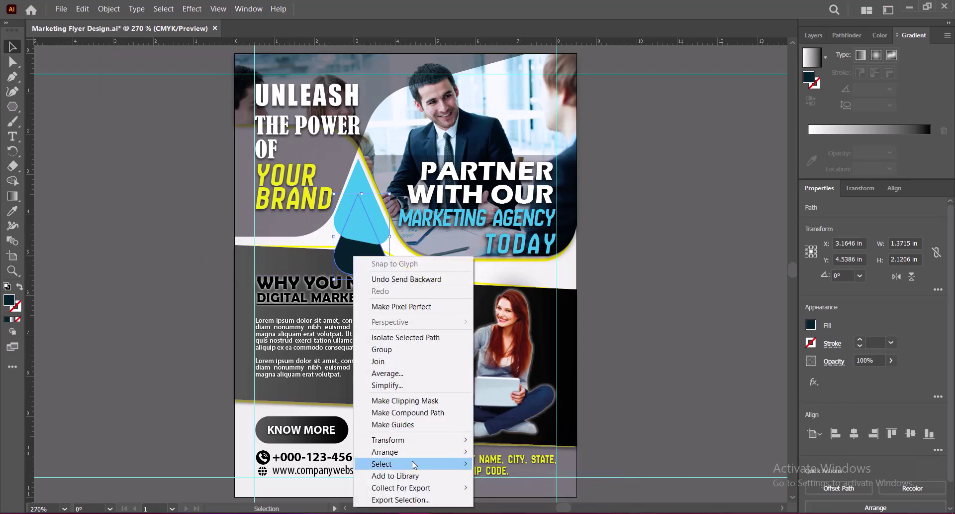
{"action": "left_click", "coordinate": [522, 476]}
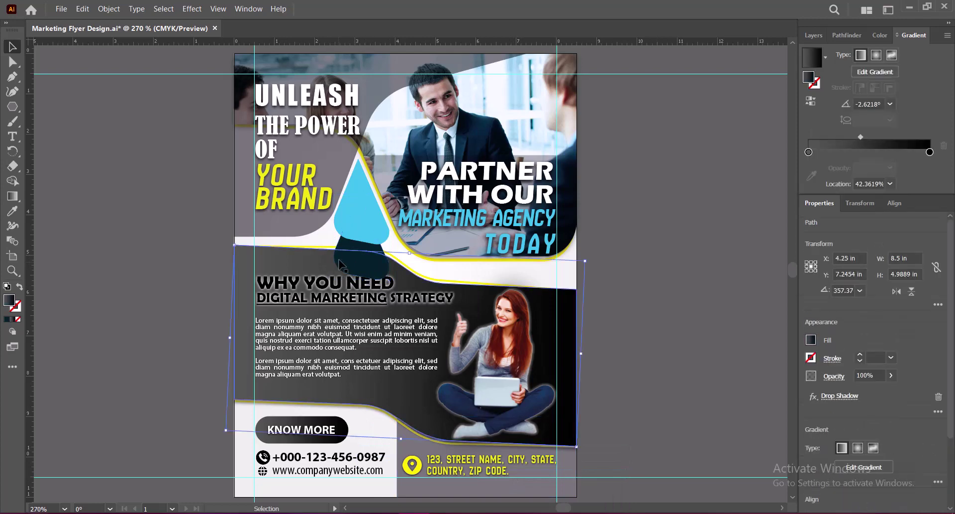
{"action": "right_click", "coordinate": [344, 247]}
{"action": "left_click", "coordinate": [510, 455]}
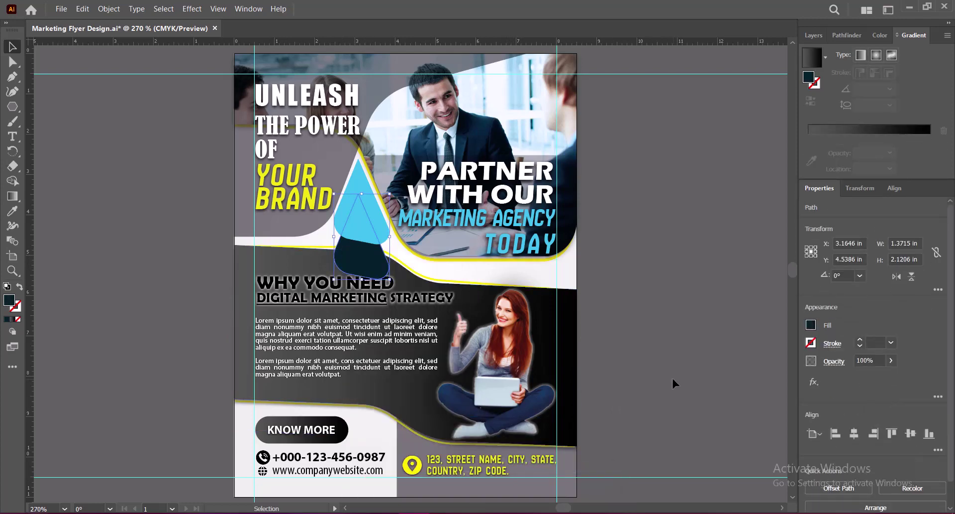
{"action": "mouse_move", "coordinate": [362, 268]}
{"action": "left_mouse_down"}
{"action": "mouse_move", "coordinate": [363, 236]}
{"action": "mouse_move", "coordinate": [374, 234]}
{"action": "left_mouse_up"}
Check the selection of the stacked cyan and teal triangles, then save the flyer.
{"action": "left_click", "coordinate": [619, 264]}
{"action": "left_click", "coordinate": [361, 199]}
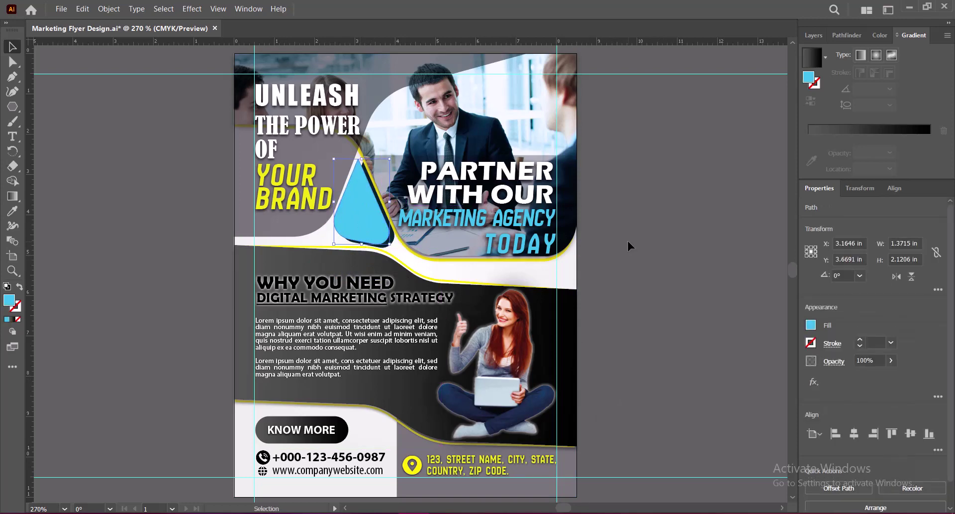
{"action": "left_click", "coordinate": [629, 240]}
{"action": "left_click", "coordinate": [390, 234]}
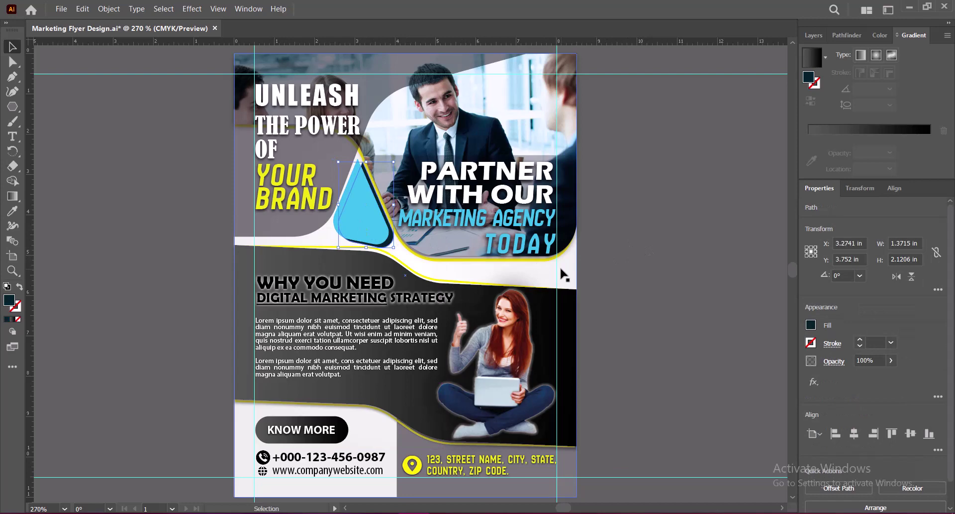
{"action": "key", "text": "ctrl+alt+bracketright"}
{"action": "left_click", "coordinate": [676, 236]}
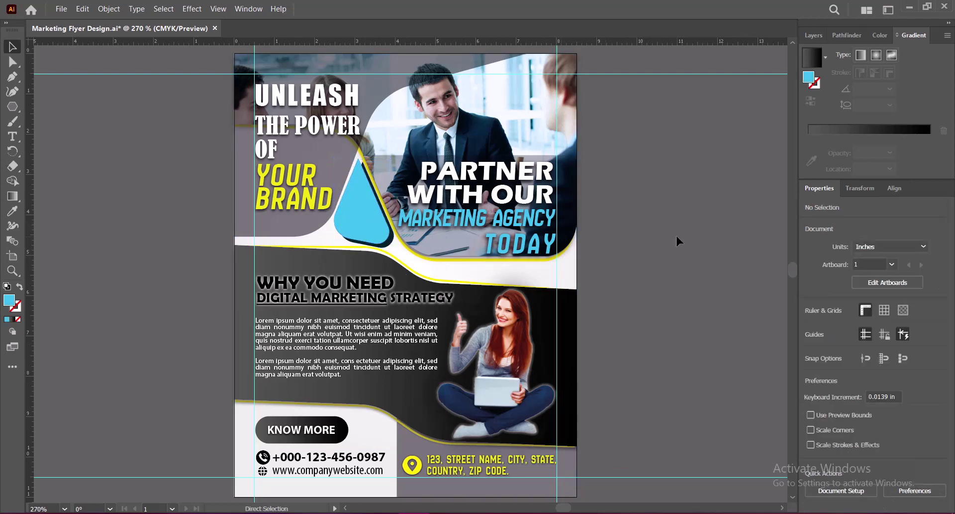
{"action": "key", "text": "ctrl+s"}
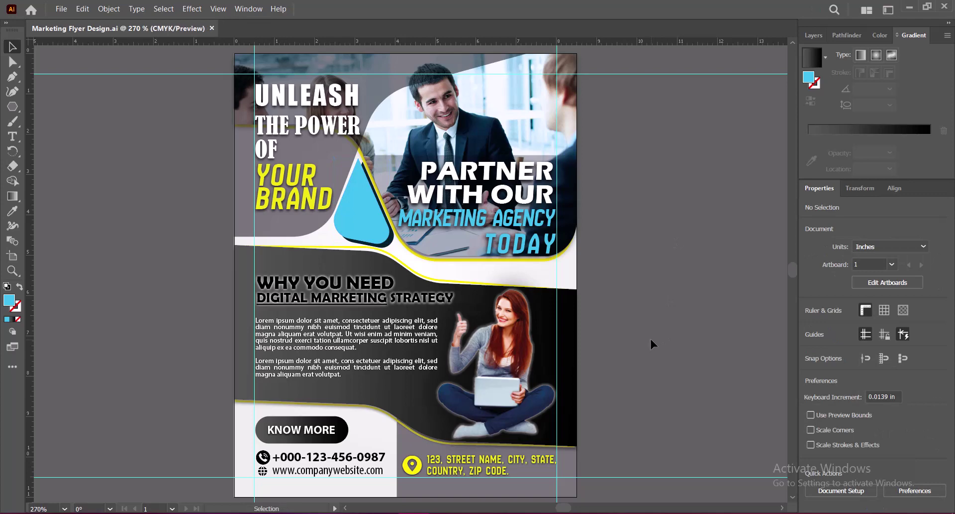
Draw a cyan triangular wedge at the flyer's right edge under TODAY.
{"action": "left_click", "coordinate": [12, 78]}
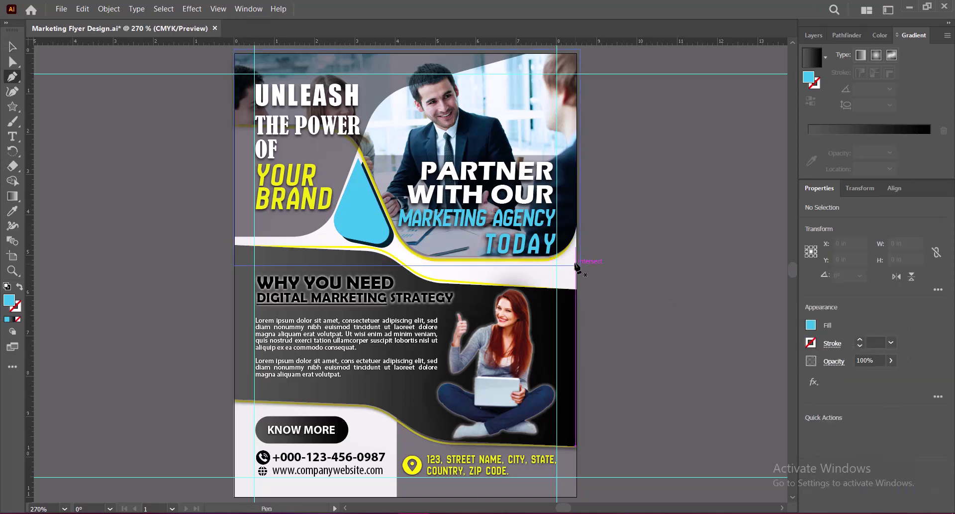
{"action": "left_click_drag", "start_coordinate": [567, 268], "coordinate": [432, 275]}
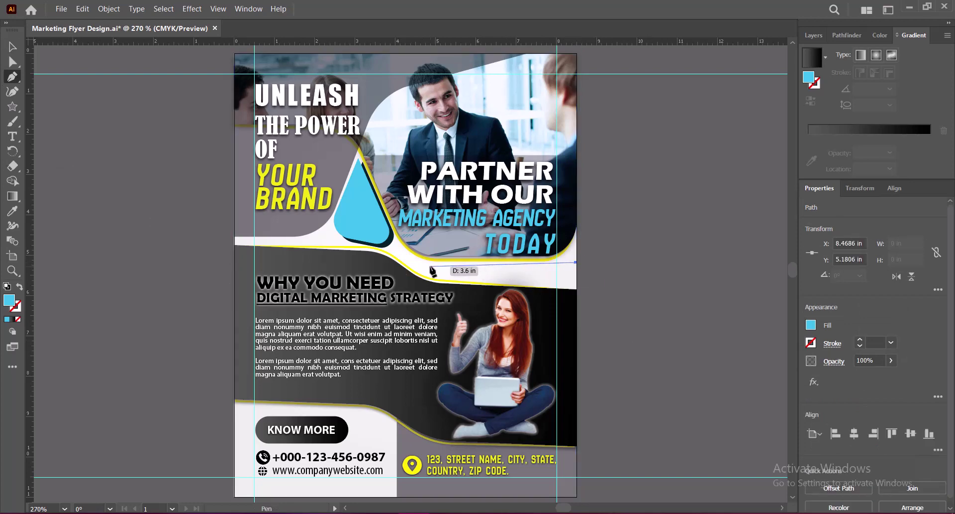
{"action": "left_click", "coordinate": [577, 287]}
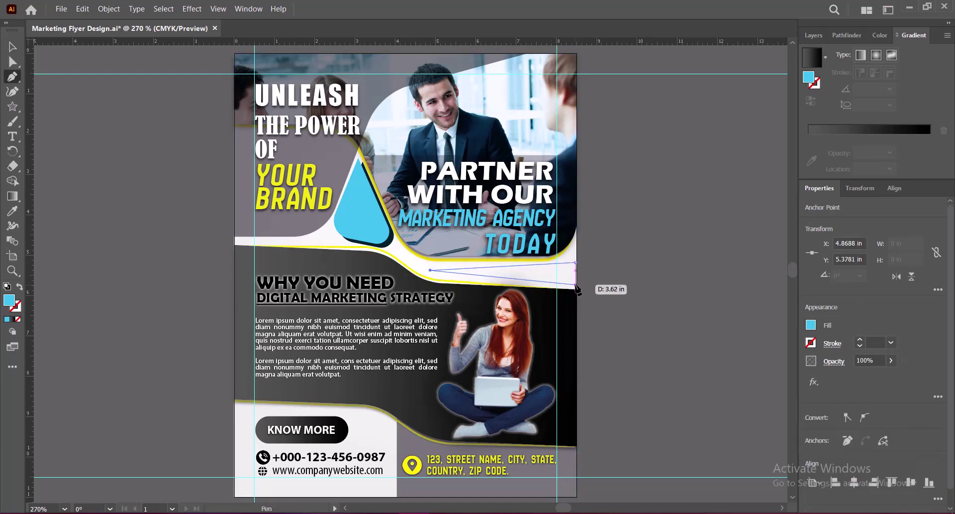
{"action": "left_click", "coordinate": [576, 263]}
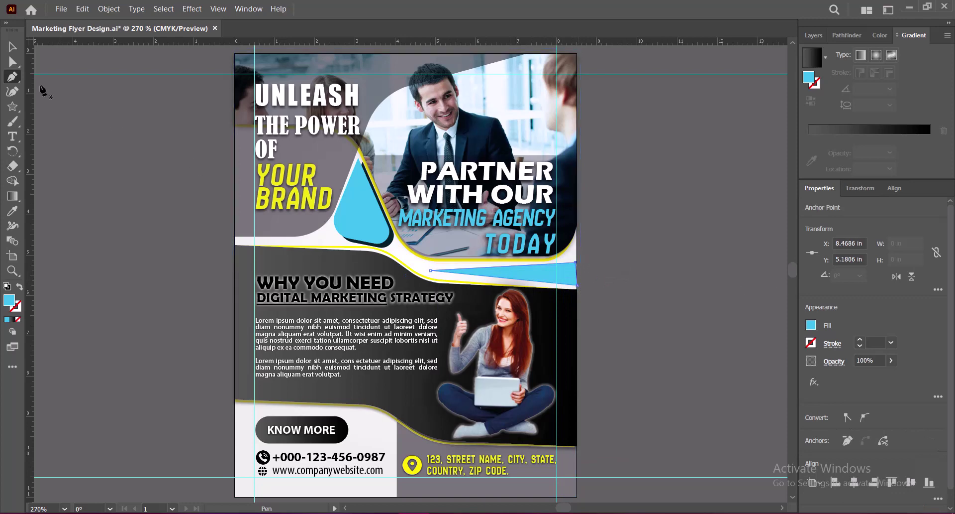
{"action": "key", "text": "a"}
{"action": "key", "text": "v"}
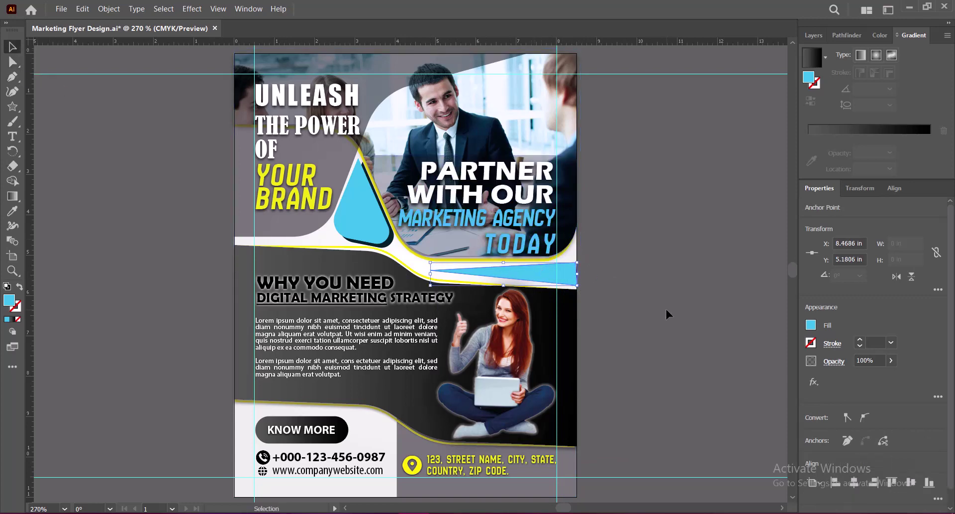
Stretch the wedge's tip further left and try moving its bottom-right corner.
{"action": "left_click_drag", "start_coordinate": [431, 273], "coordinate": [422, 273]}
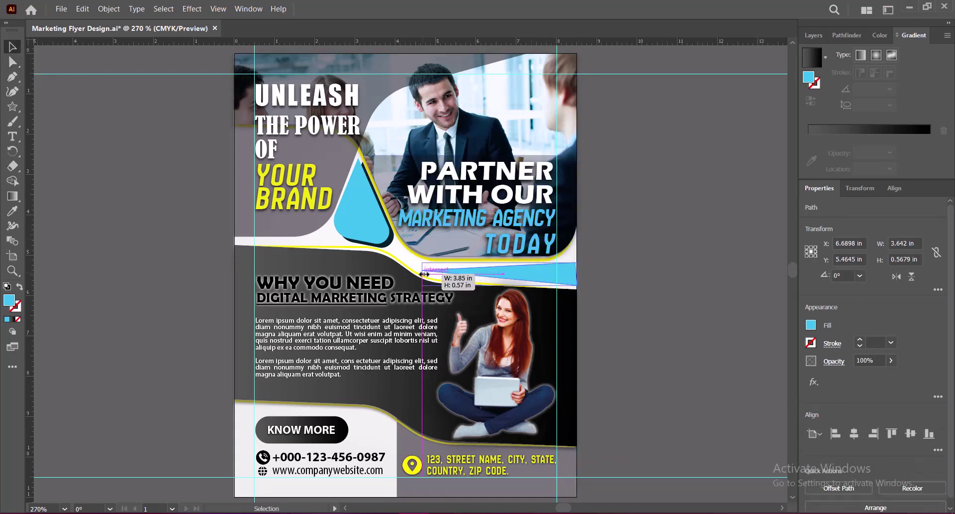
{"action": "left_click", "coordinate": [684, 288]}
{"action": "key", "text": "a"}
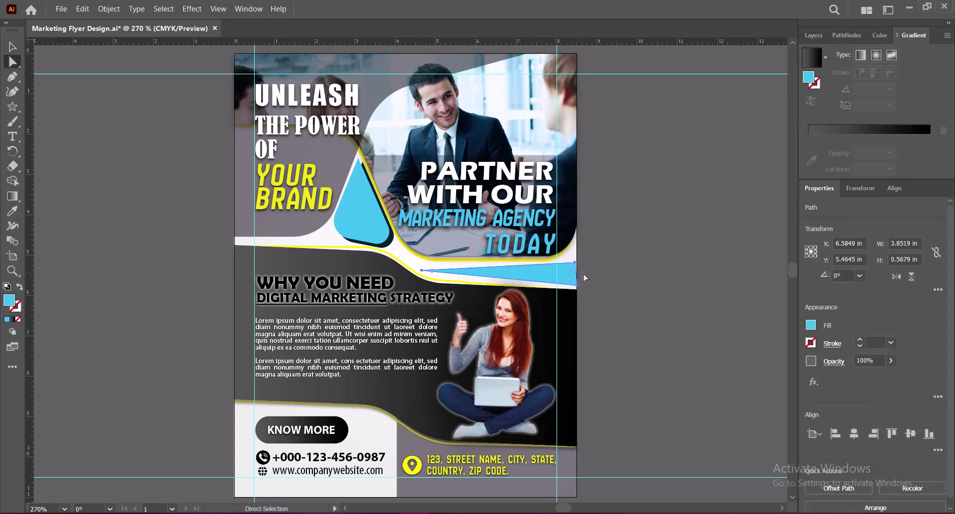
{"action": "left_click", "coordinate": [576, 262]}
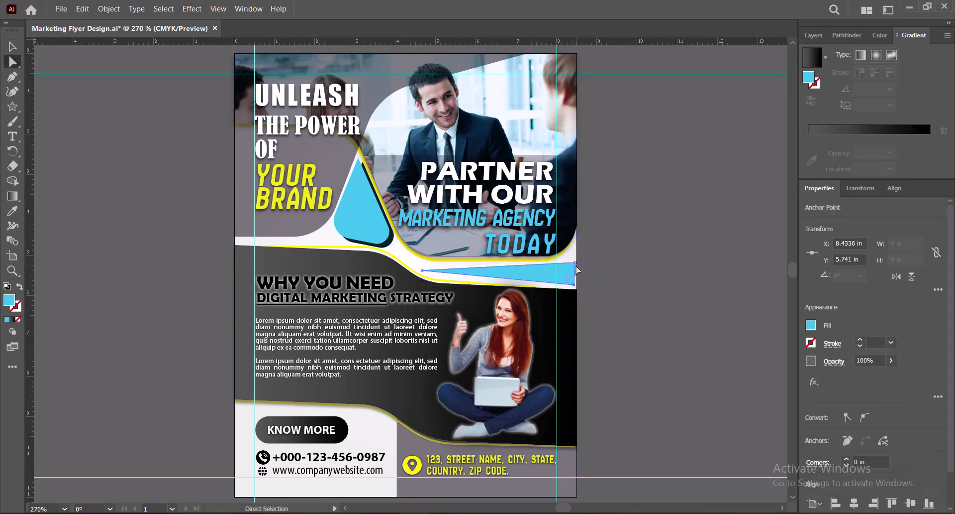
{"action": "left_click_drag", "start_coordinate": [575, 286], "coordinate": [579, 267]}
{"action": "key", "text": "ctrl+z"}
Resize the wedge from both ends and pull its right corner slightly left.
{"action": "left_click", "coordinate": [624, 280]}
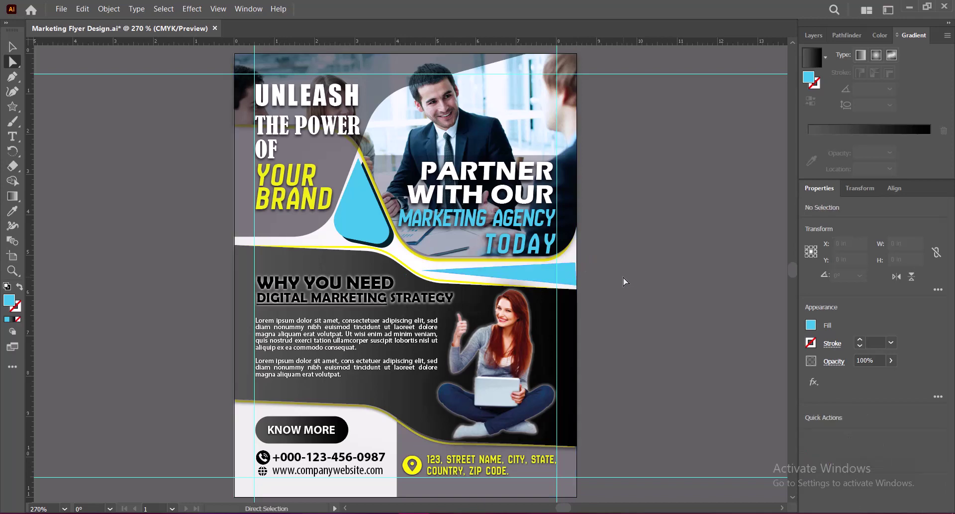
{"action": "left_click", "coordinate": [12, 47]}
{"action": "left_click", "coordinate": [541, 276]}
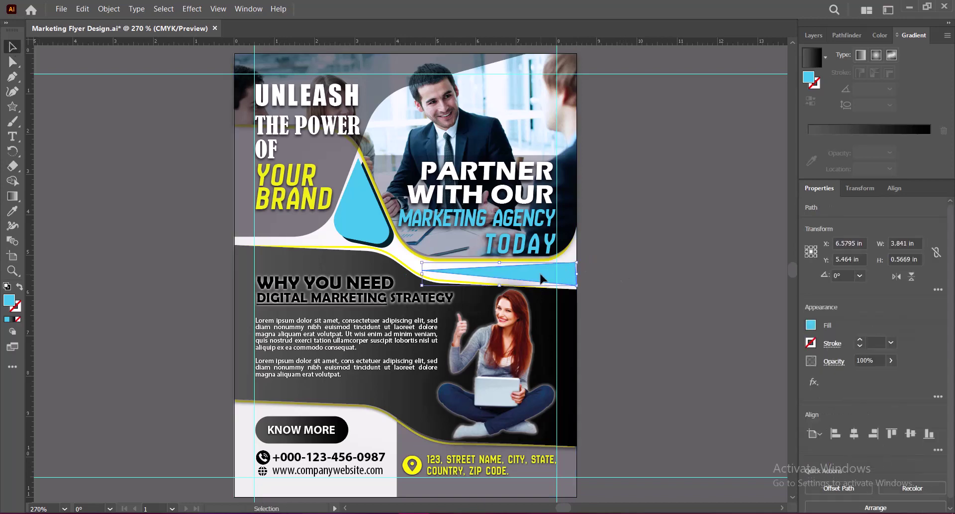
{"action": "left_click_drag", "start_coordinate": [422, 273], "coordinate": [430, 275]}
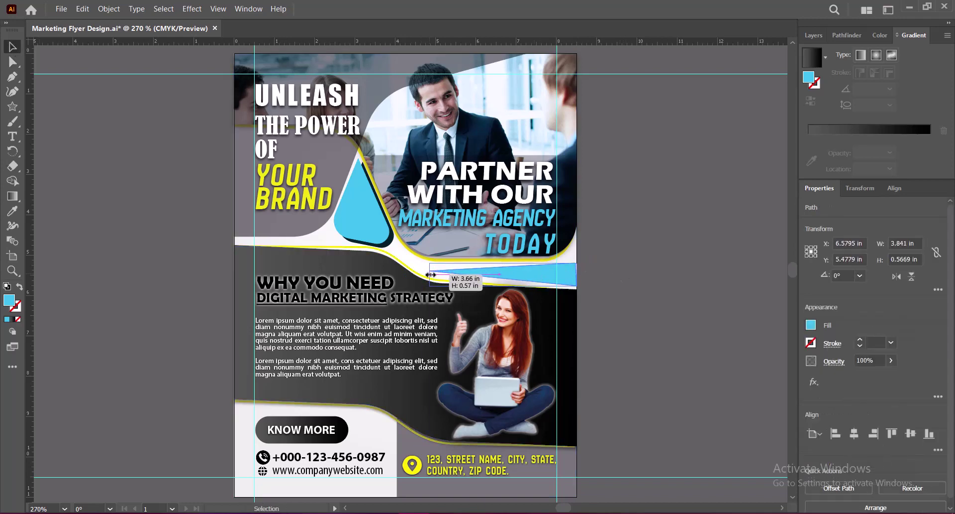
{"action": "left_click_drag", "start_coordinate": [577, 273], "coordinate": [578, 275]}
{"action": "left_click", "coordinate": [591, 277]}
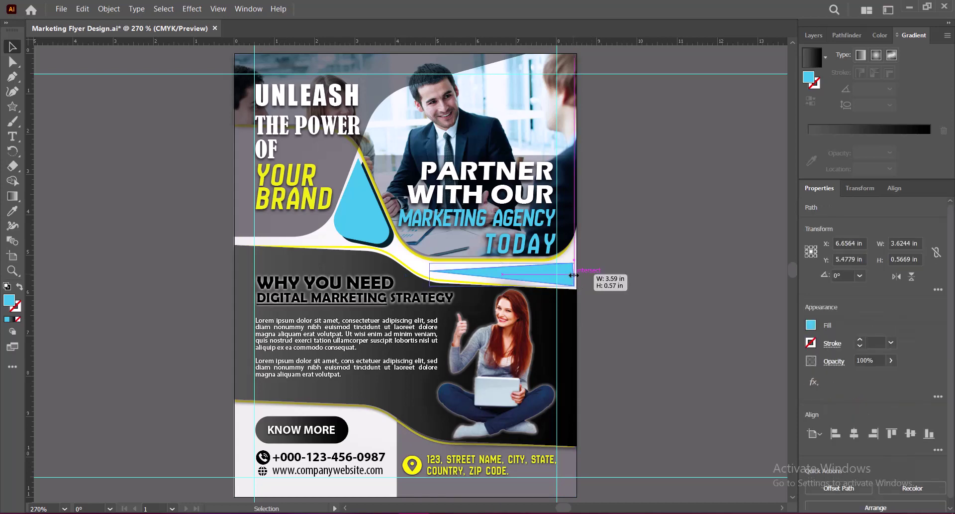
{"action": "left_click", "coordinate": [567, 274]}
{"action": "key", "text": "a"}
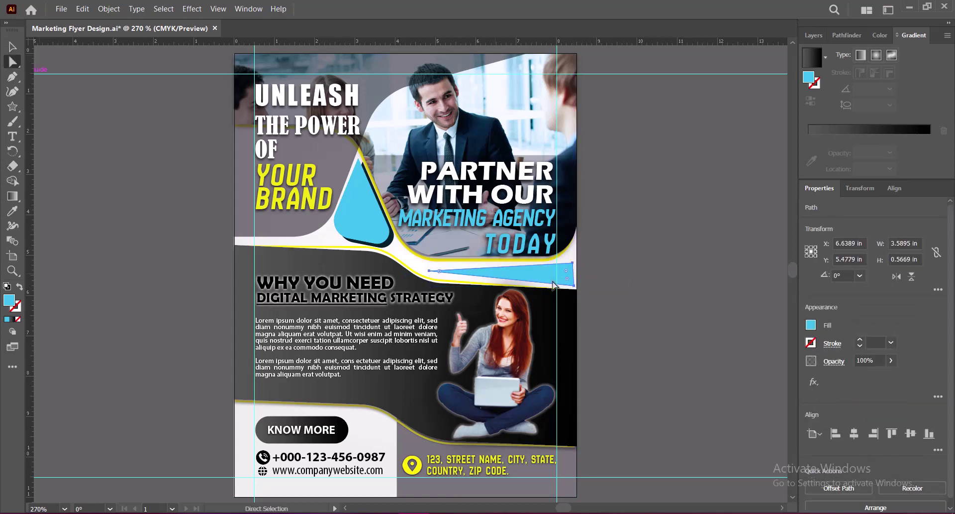
{"action": "left_click_drag", "start_coordinate": [573, 267], "coordinate": [567, 268]}
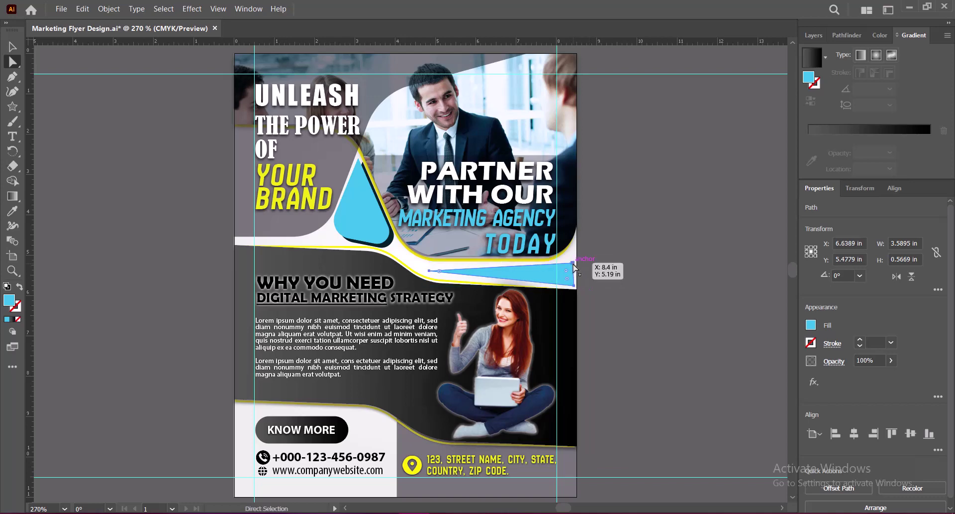
{"action": "left_click", "coordinate": [611, 282]}
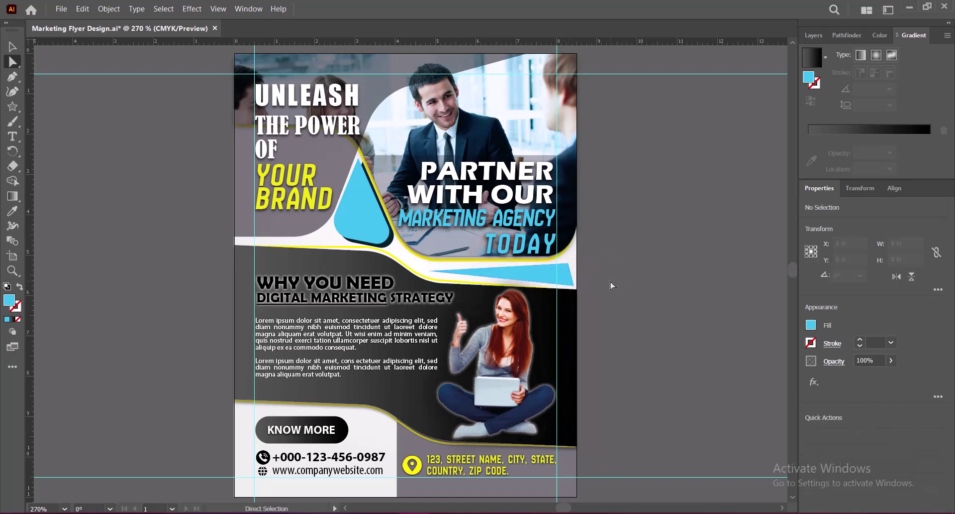
{"action": "key", "text": "v"}
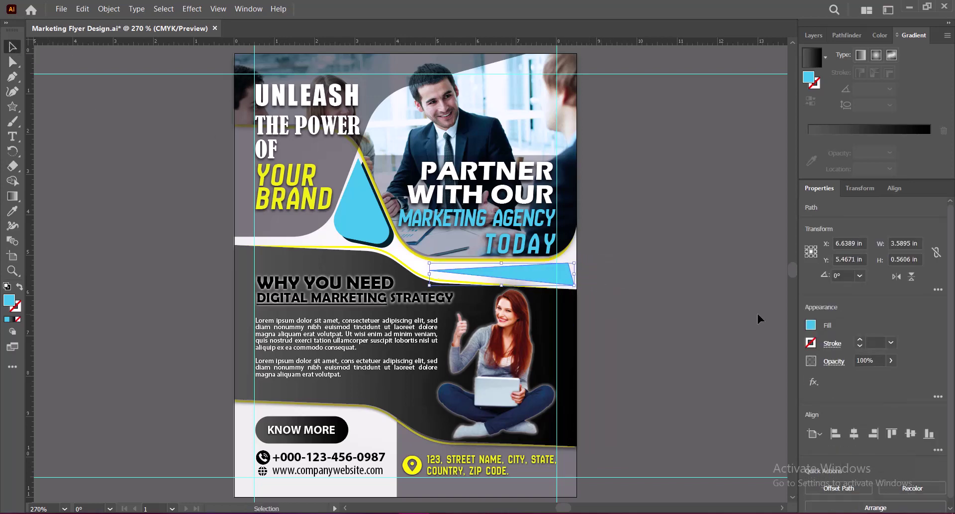
Alt-drag a copy of the cyan wedge just below it and recolour it with the headline's yellow.
{"action": "left_click_drag", "start_coordinate": [525, 275], "coordinate": [524, 282]}
{"action": "key", "text": "i"}
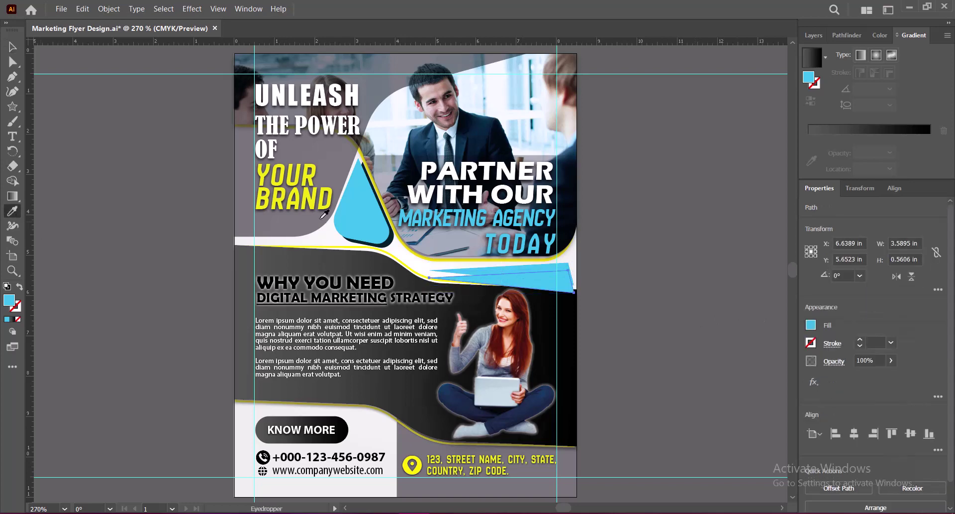
{"action": "left_click", "coordinate": [293, 194]}
{"action": "key", "text": "v"}
{"action": "key", "text": "ctrl+shift+a"}
Shrink the yellow wedge to sit under the cyan one and nudge it slightly left.
{"action": "left_click", "coordinate": [539, 286]}
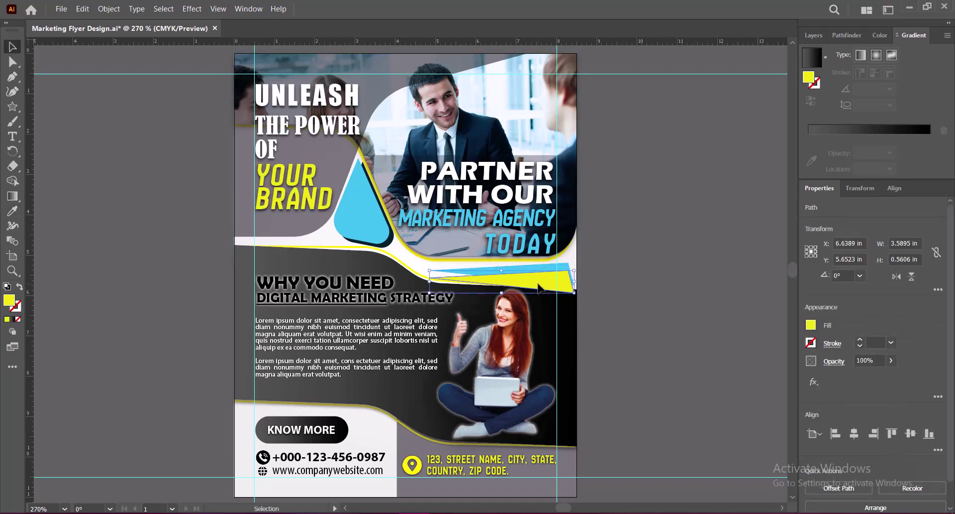
{"action": "left_click_drag", "start_coordinate": [545, 285], "coordinate": [545, 278]}
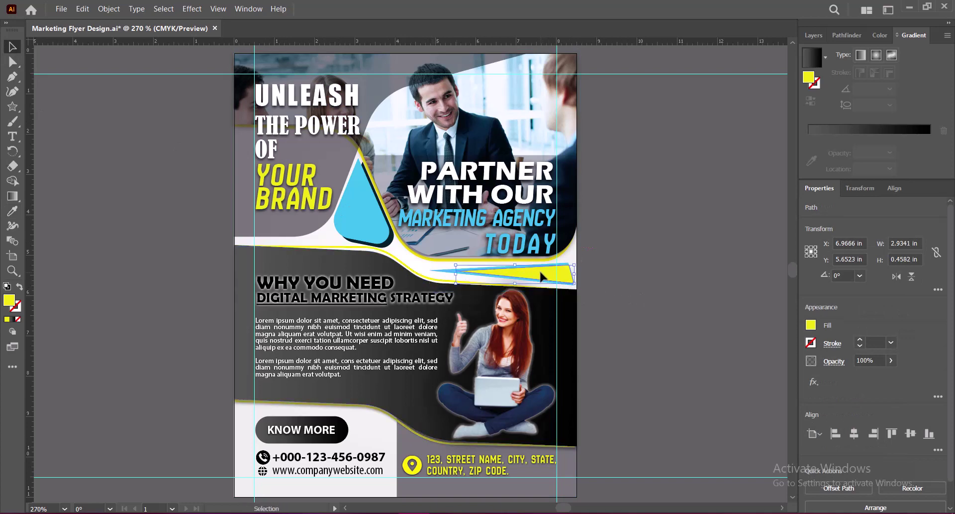
{"action": "left_click", "coordinate": [763, 310]}
{"action": "key", "text": "ctrl+z"}
{"action": "key", "text": "Left"}
{"action": "key", "text": "Left"}
{"action": "key", "text": "Left"}
{"action": "key", "text": "Left"}
Add a drop shadow with adjusted vertical offset to the yellow wedge, then save the flyer.
{"action": "left_click", "coordinate": [192, 8]}
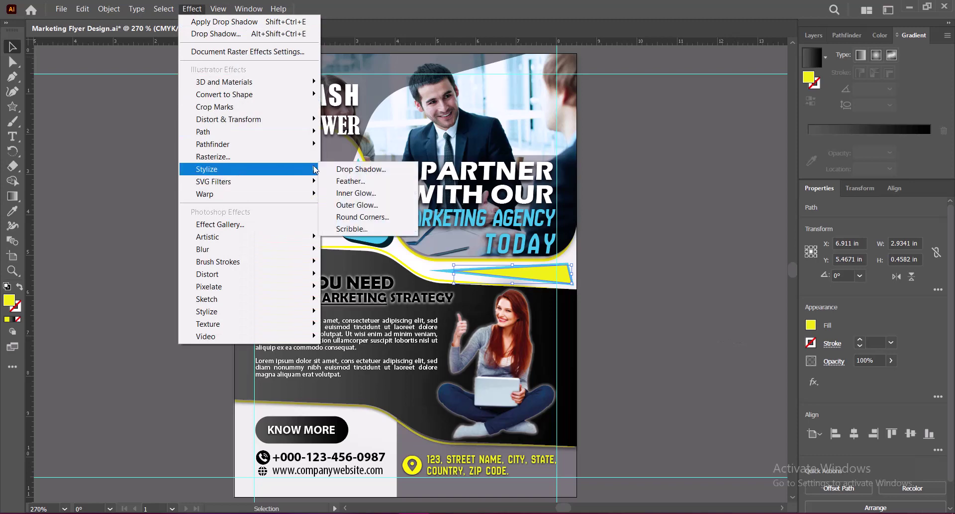
{"action": "left_click", "coordinate": [363, 169]}
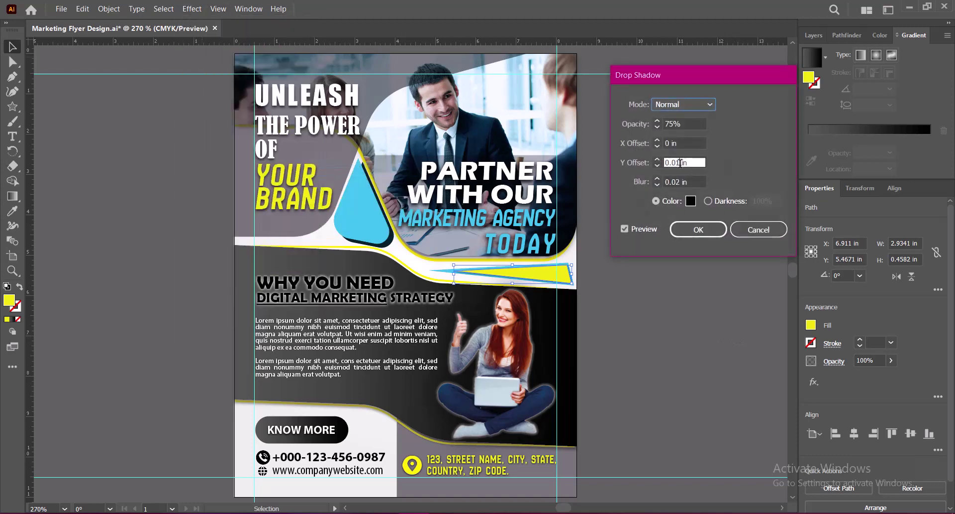
{"action": "left_click_drag", "start_coordinate": [680, 163], "coordinate": [675, 163]}
{"action": "left_click", "coordinate": [692, 230]}
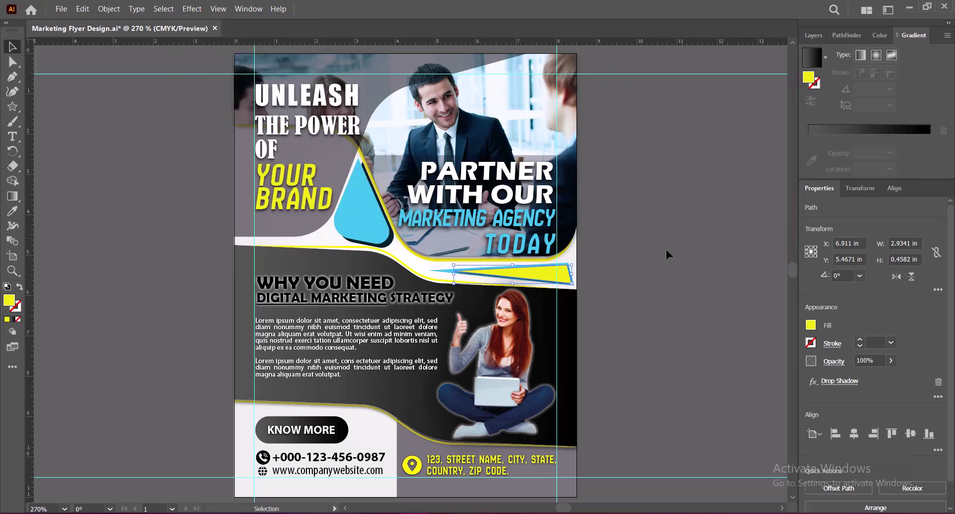
{"action": "left_click", "coordinate": [658, 287]}
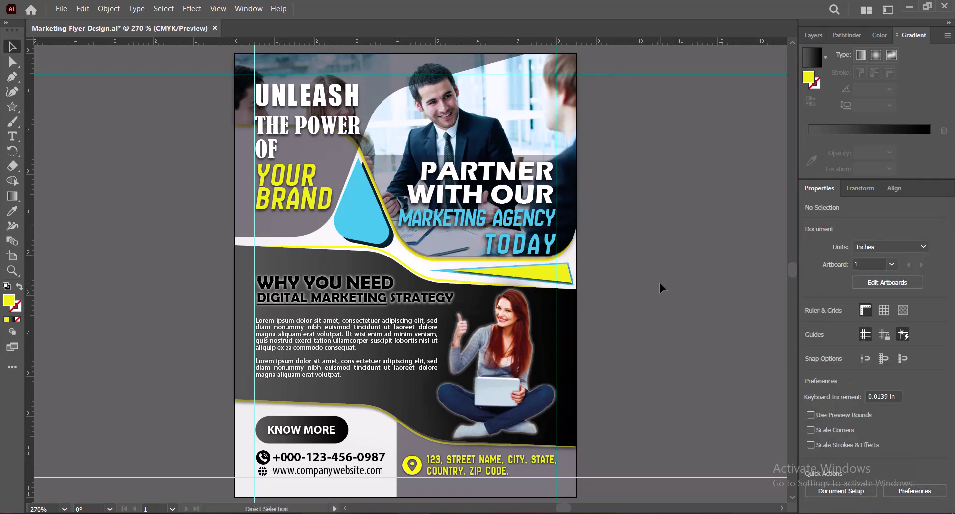
{"action": "key", "text": "ctrl+s"}
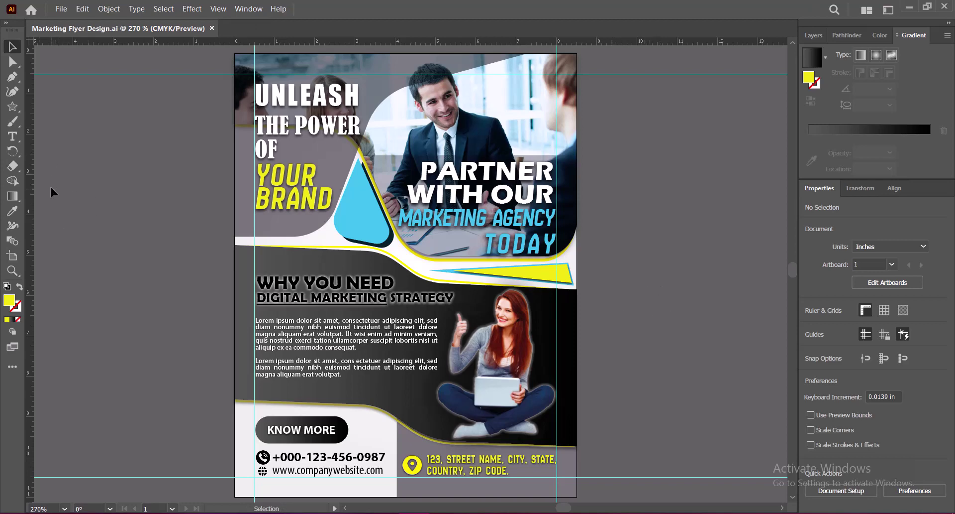
Draw a small yellow circle right of KNOW MORE, enlarge it slightly and move it into place.
{"action": "right_click", "coordinate": [13, 106]}
{"action": "left_click", "coordinate": [55, 118]}
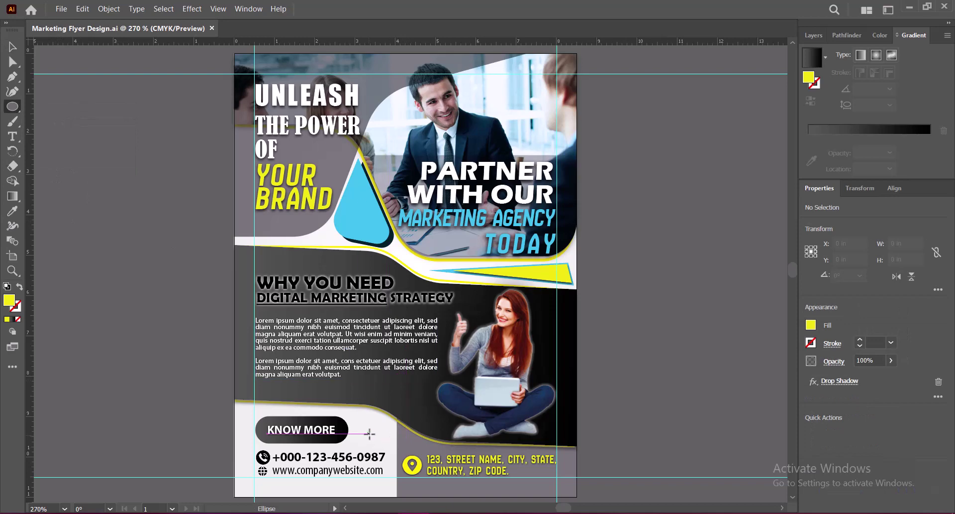
{"action": "left_click_drag", "start_coordinate": [363, 422], "coordinate": [378, 438]}
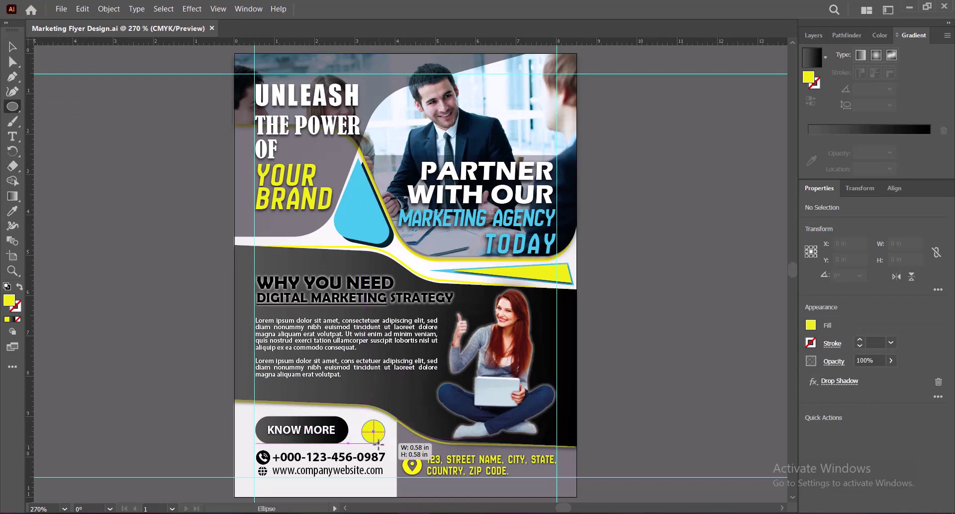
{"action": "key", "text": "v"}
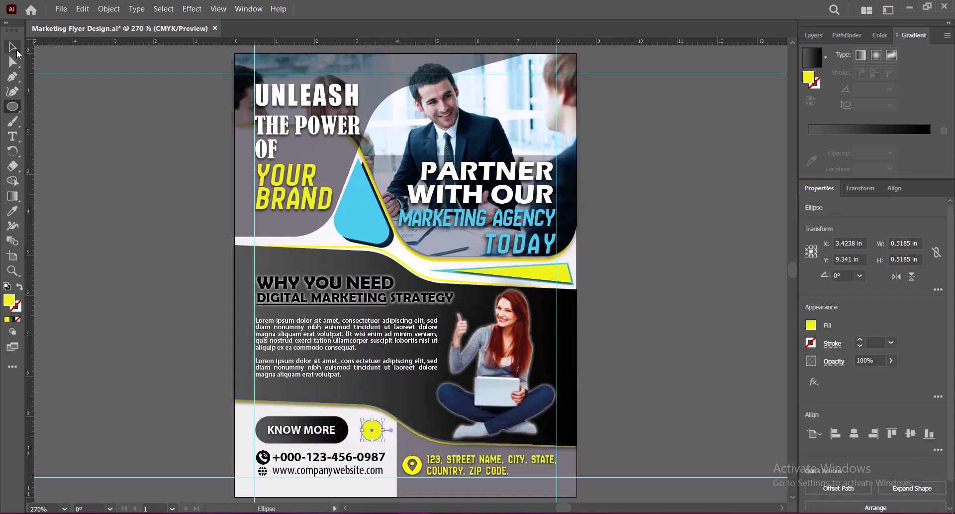
{"action": "left_click_drag", "start_coordinate": [371, 420], "coordinate": [371, 415]}
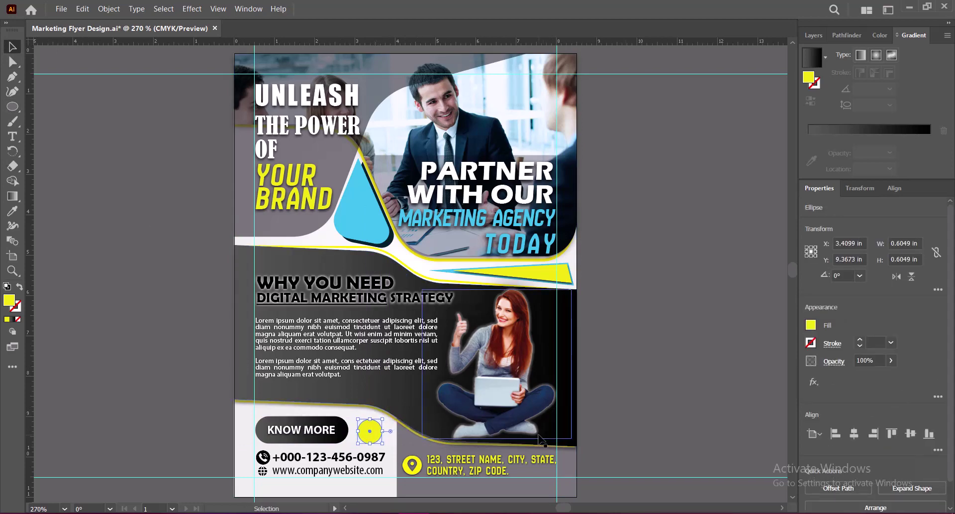
{"action": "left_click", "coordinate": [614, 431]}
{"action": "left_click", "coordinate": [368, 431]}
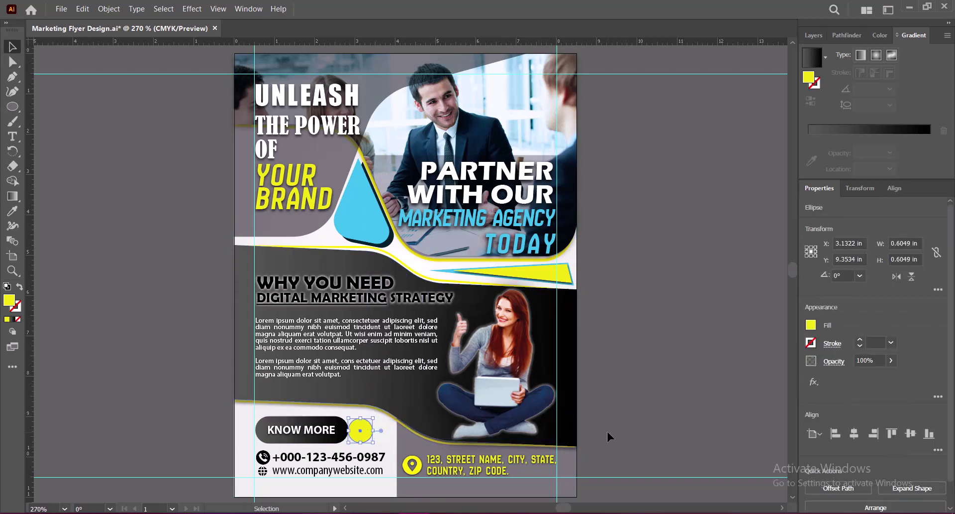
{"action": "left_click", "coordinate": [607, 436]}
{"action": "left_click_drag", "start_coordinate": [365, 435], "coordinate": [389, 433]}
Fill the copied circle with a dark radial gradient and place it on the yellow dot.
{"action": "left_click", "coordinate": [12, 211]}
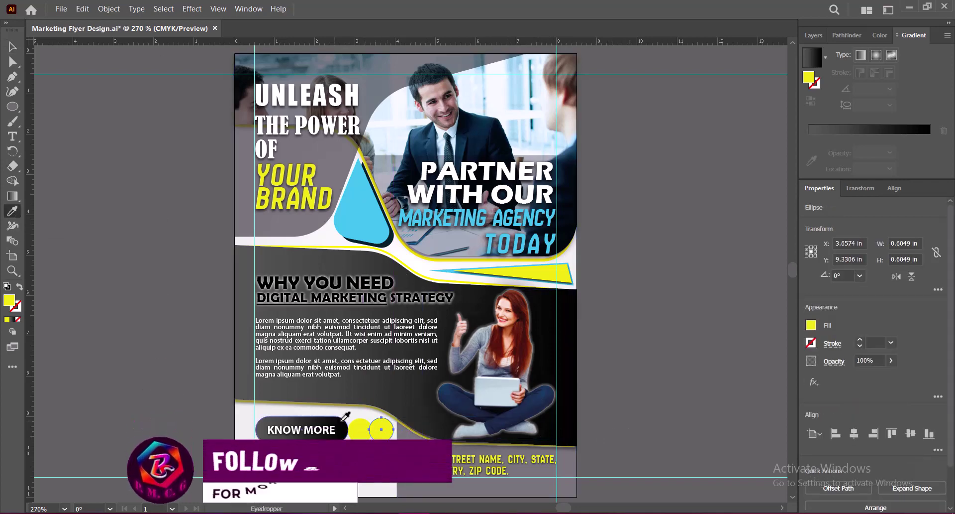
{"action": "key", "text": "period"}
{"action": "key", "text": "v"}
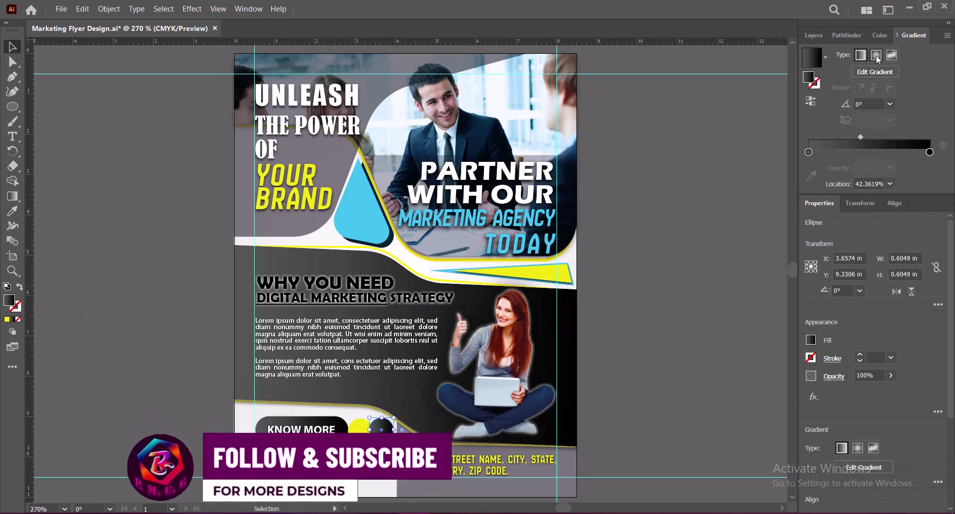
{"action": "left_click", "coordinate": [876, 55]}
{"action": "left_click_drag", "start_coordinate": [383, 422], "coordinate": [361, 423]}
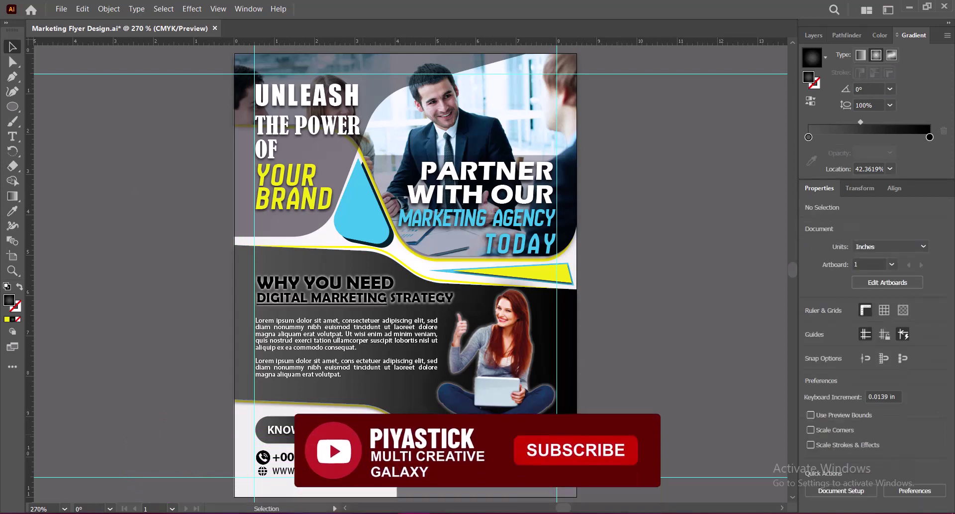
{"action": "left_click", "coordinate": [650, 435]}
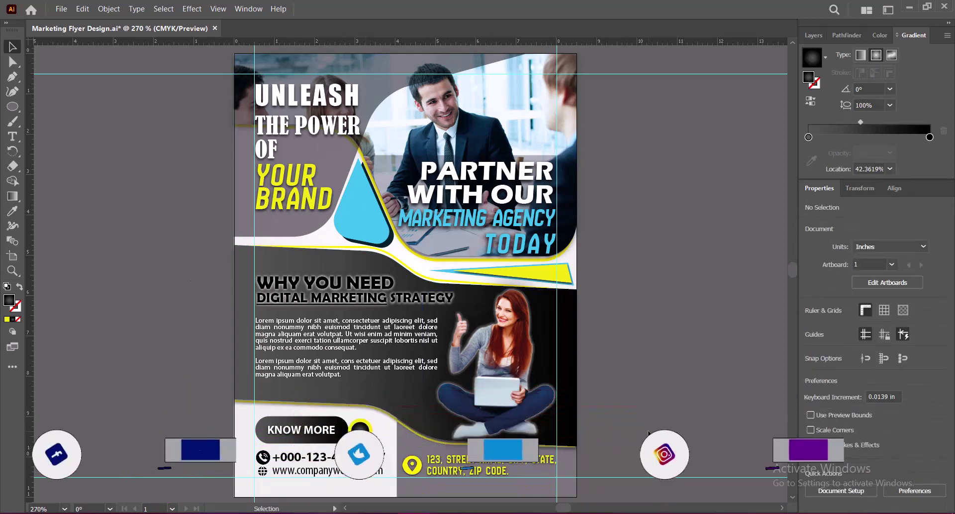
Give the gradient circle a Stylize drop shadow with an edited vertical offset.
{"action": "left_click", "coordinate": [361, 429]}
{"action": "left_click", "coordinate": [191, 8]}
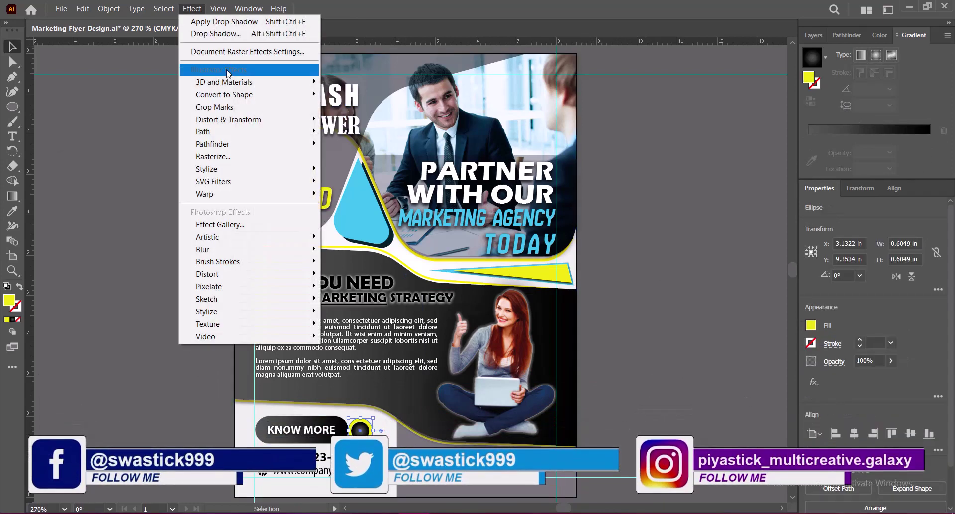
{"action": "left_click", "coordinate": [361, 168]}
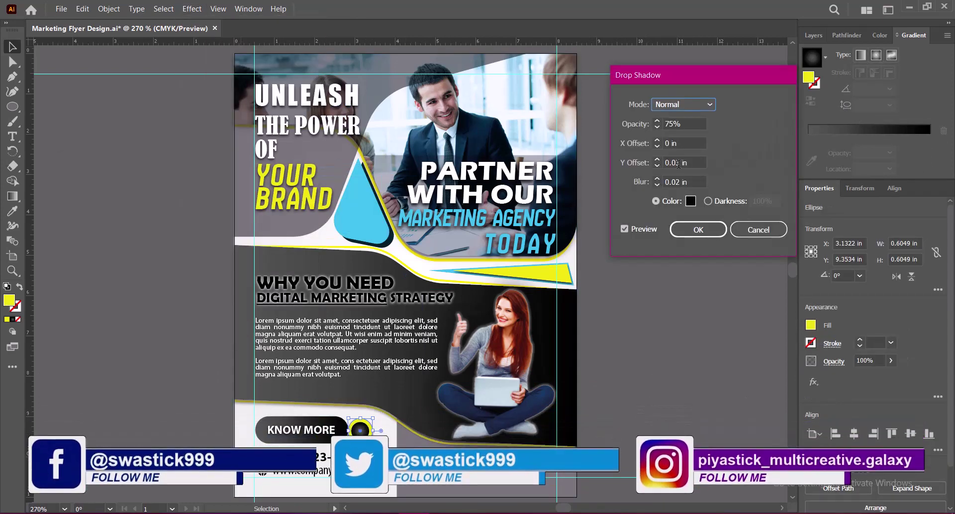
{"action": "left_click", "coordinate": [677, 163]}
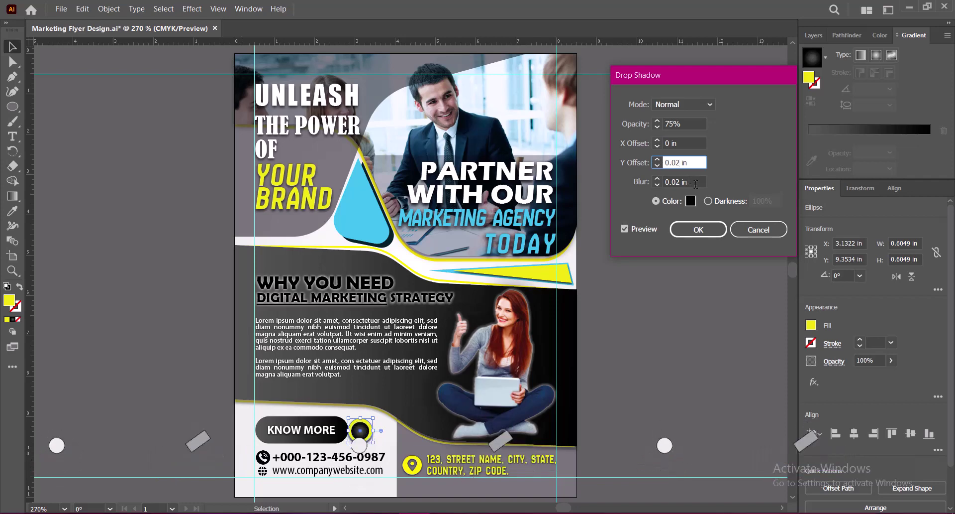
{"action": "left_click", "coordinate": [698, 229]}
Save the flyer and paste the P.M.C.G logo onto it.
{"action": "left_click", "coordinate": [657, 305]}
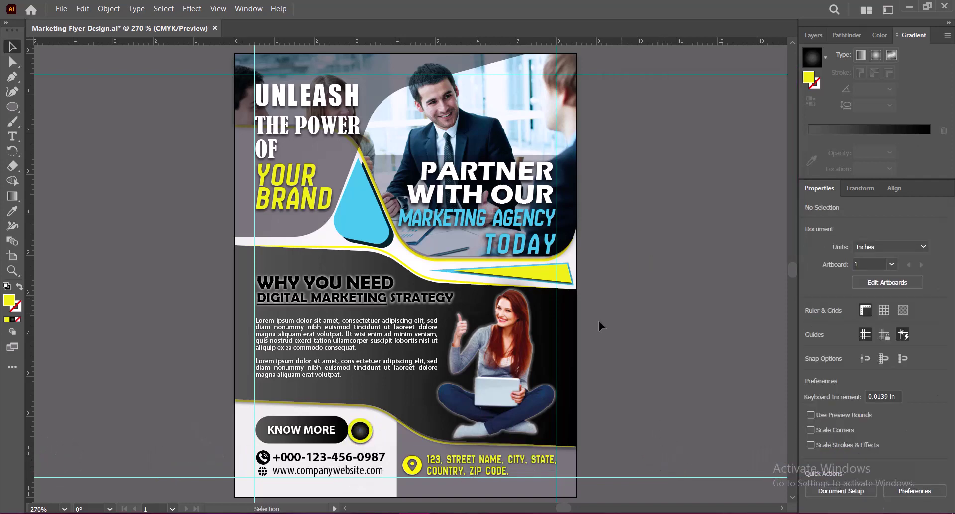
{"action": "key", "text": "ctrl+z"}
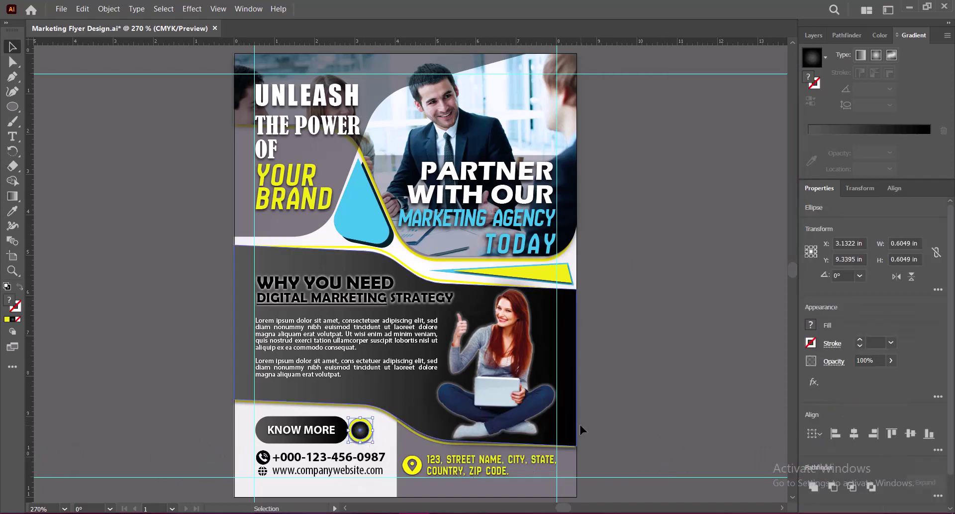
{"action": "left_click", "coordinate": [581, 427]}
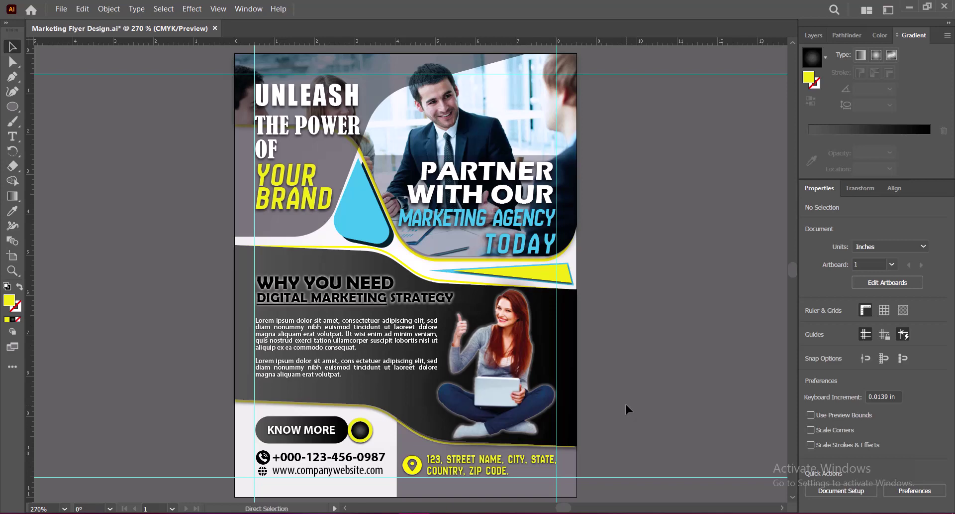
{"action": "key", "text": "ctrl+s"}
{"action": "key", "text": "ctrl+v"}
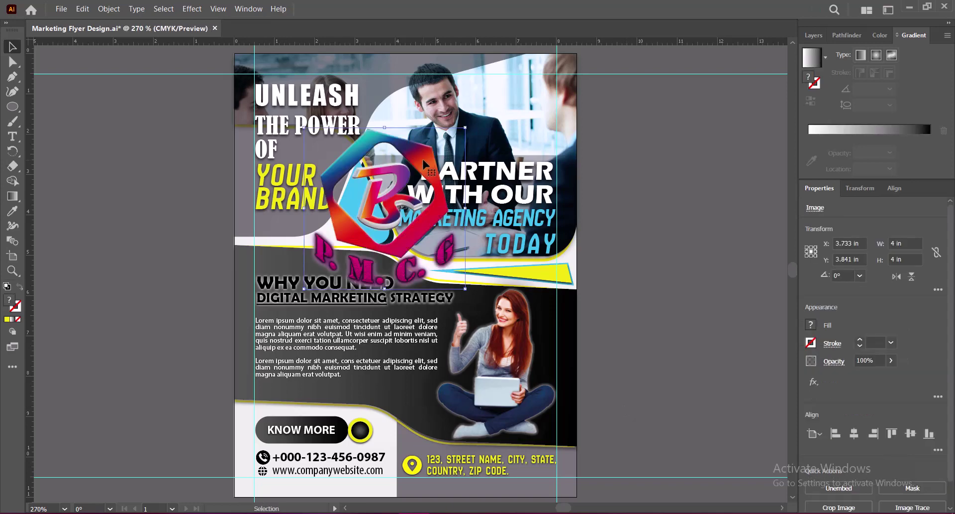
Scale the logo into the top right and lower its cyan with Adjust Color Balance.
{"action": "left_click_drag", "start_coordinate": [385, 199], "coordinate": [480, 144]}
{"action": "left_click_drag", "start_coordinate": [400, 233], "coordinate": [505, 128]}
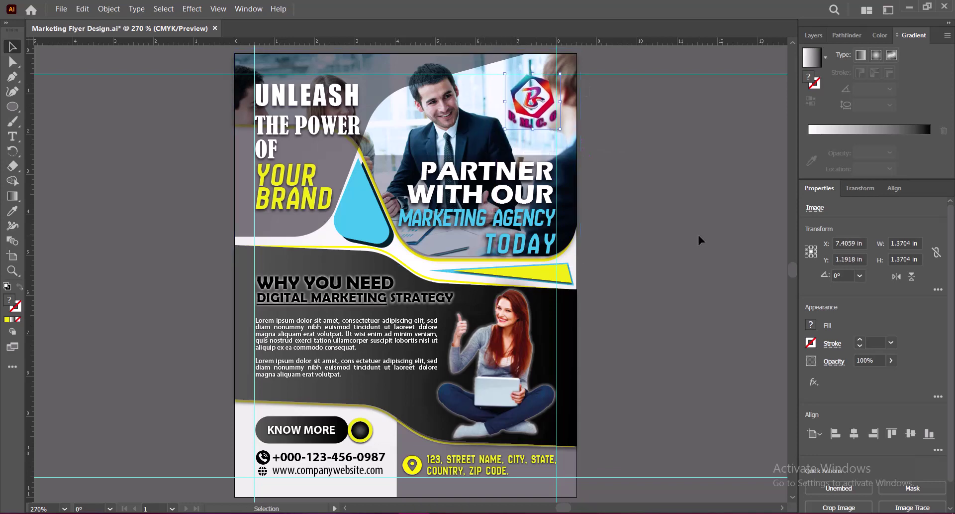
{"action": "left_click", "coordinate": [82, 9]}
{"action": "left_click", "coordinate": [324, 237]}
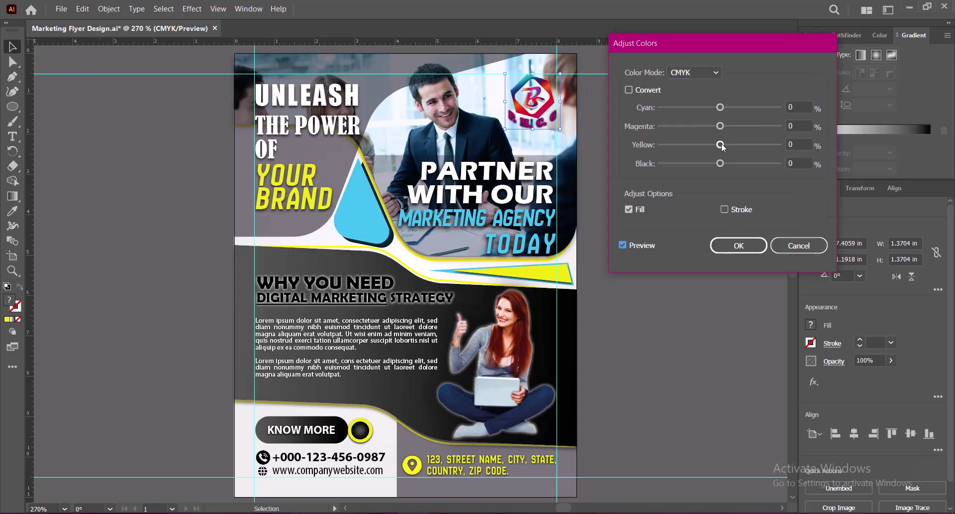
{"action": "mouse_move", "coordinate": [720, 107]}
{"action": "left_mouse_down"}
{"action": "mouse_move", "coordinate": [682, 107]}
{"action": "mouse_move", "coordinate": [714, 126]}
{"action": "mouse_move", "coordinate": [674, 142]}
{"action": "mouse_move", "coordinate": [692, 144]}
{"action": "left_mouse_up"}
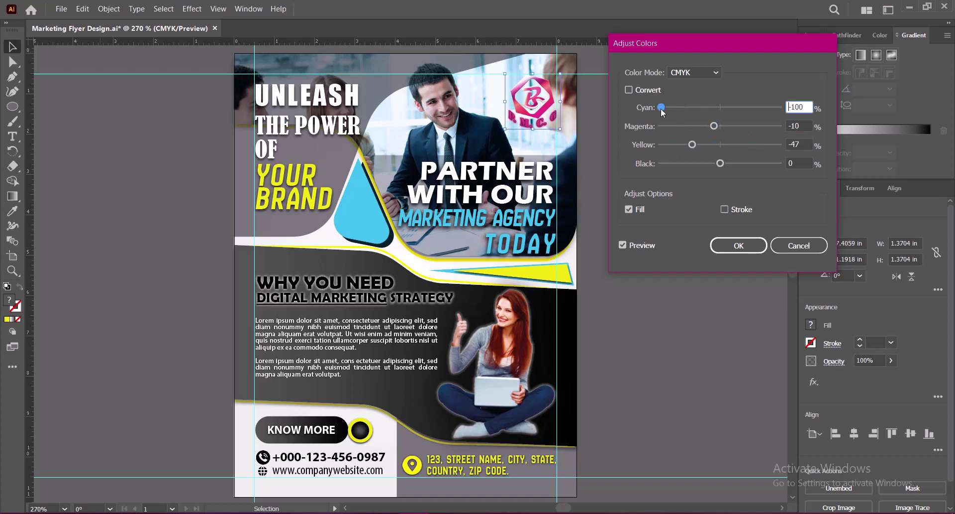
{"action": "mouse_move", "coordinate": [683, 107]}
{"action": "left_mouse_down"}
{"action": "mouse_move", "coordinate": [706, 107]}
{"action": "mouse_move", "coordinate": [709, 144]}
{"action": "left_mouse_up"}
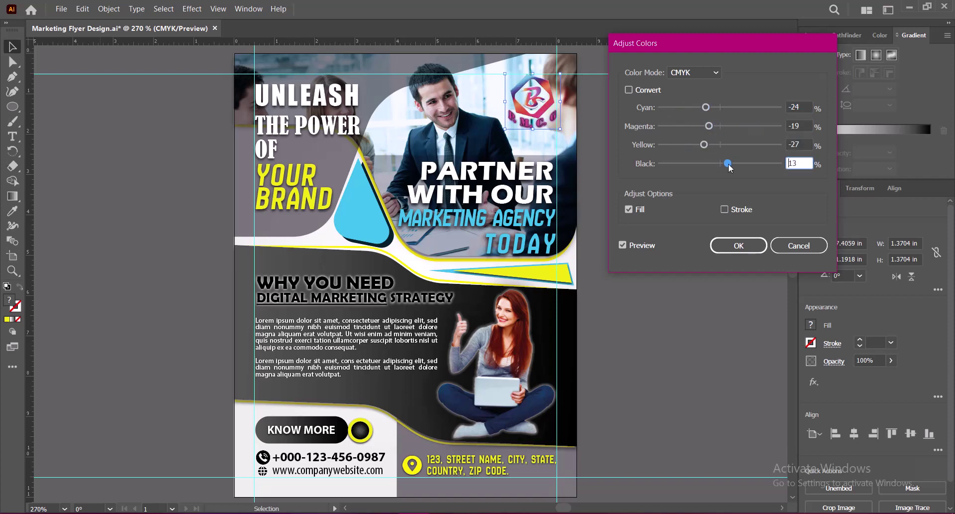
{"action": "left_click", "coordinate": [738, 245]}
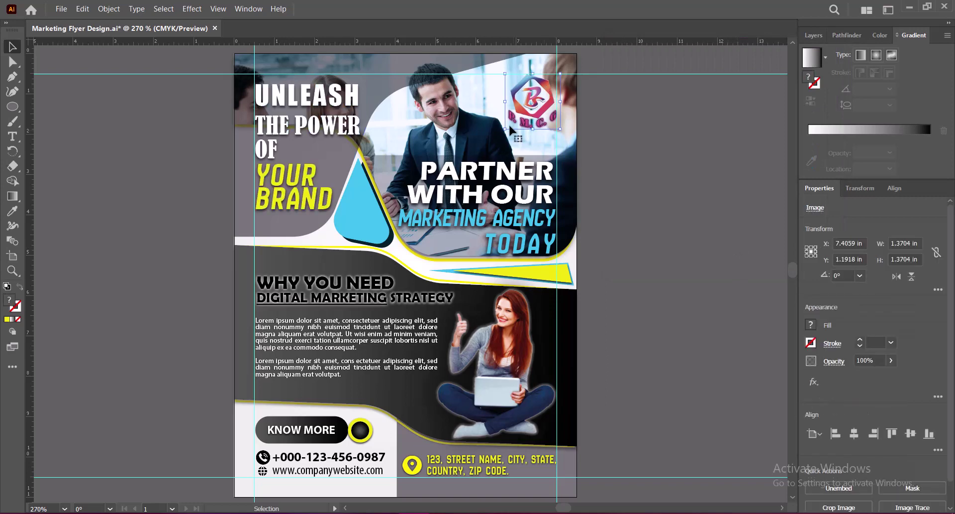
Shrink the logo a little more, nudge it left, and save.
{"action": "left_click_drag", "start_coordinate": [505, 128], "coordinate": [510, 125]}
{"action": "key", "text": "Left"}
{"action": "key", "text": "Left"}
{"action": "key", "text": "ctrl+s"}
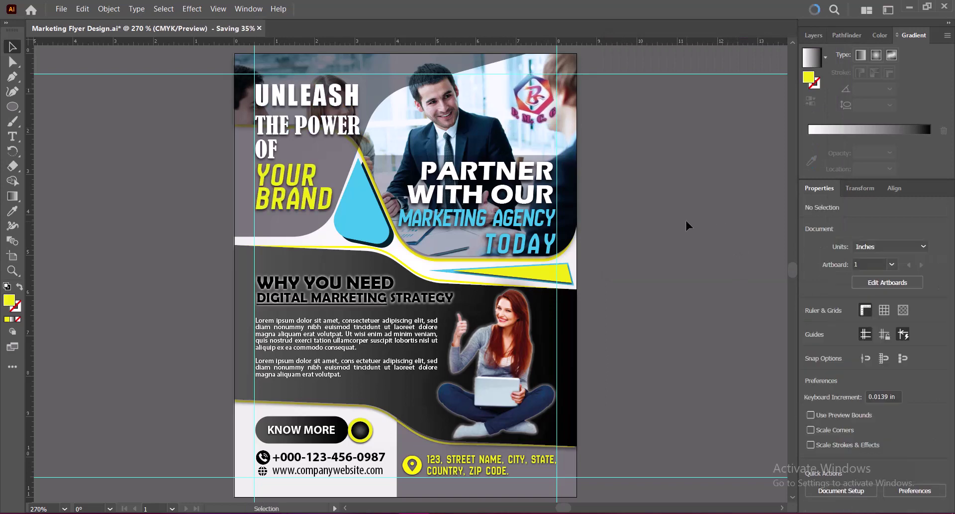
Add a white drop shadow to the logo with 60 opacity and a reduced offset, then save.
{"action": "left_click", "coordinate": [191, 8]}
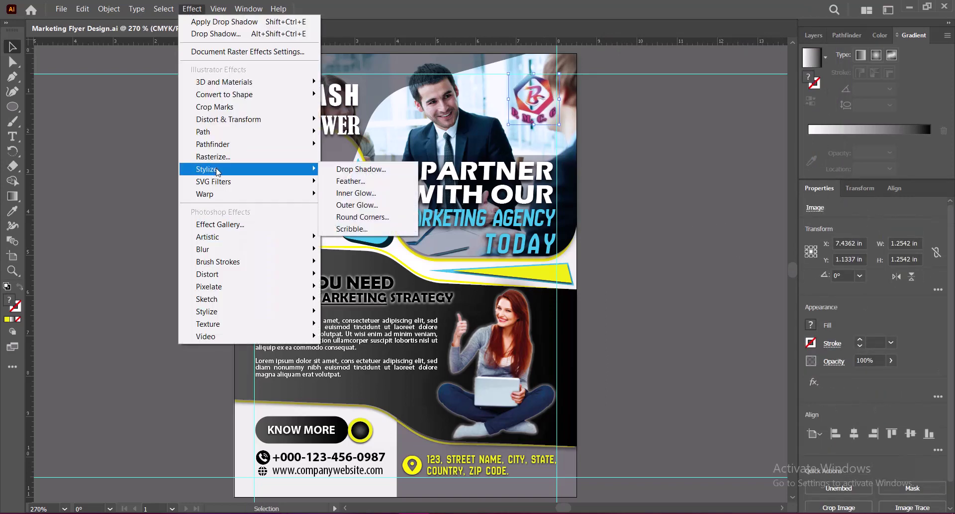
{"action": "left_click", "coordinate": [350, 167]}
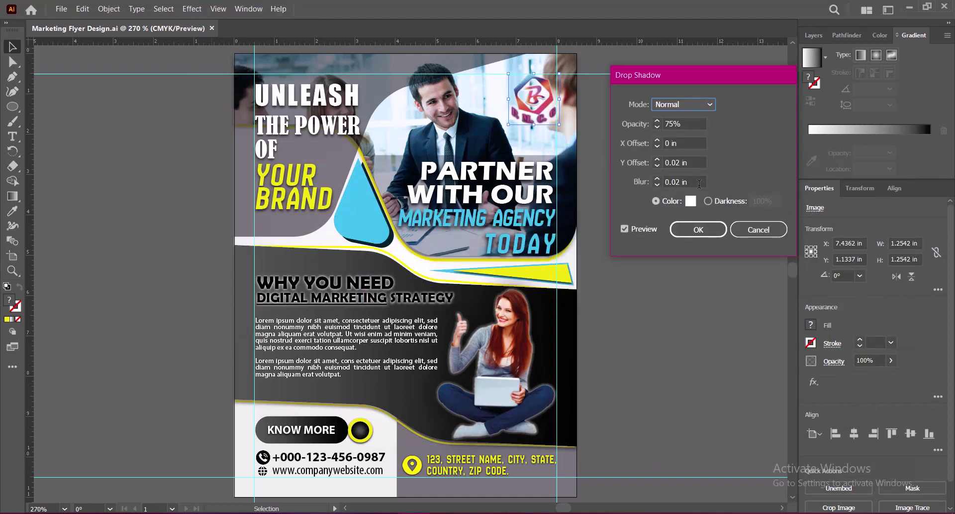
{"action": "left_click", "coordinate": [657, 166]}
{"action": "double_click", "coordinate": [672, 124]}
{"action": "type", "text": "60"}
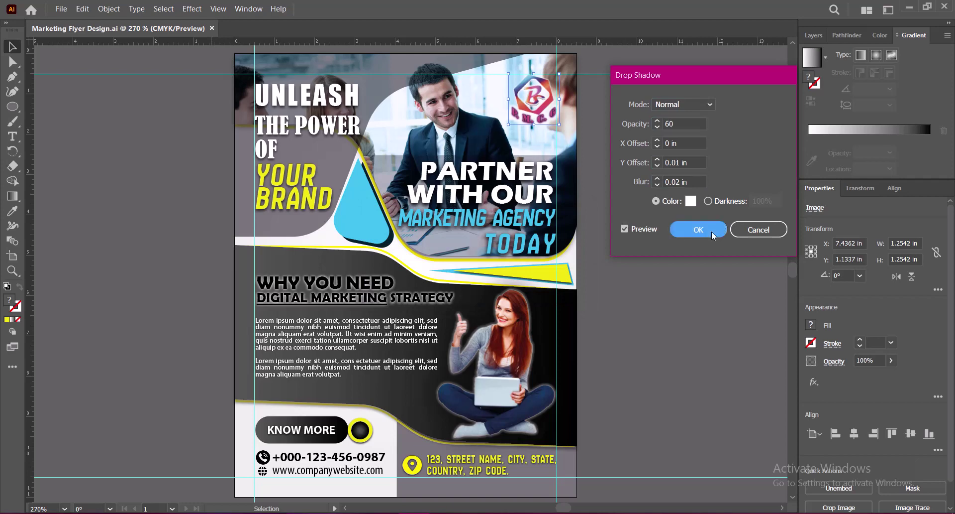
{"action": "left_click", "coordinate": [699, 230]}
{"action": "left_click", "coordinate": [646, 220]}
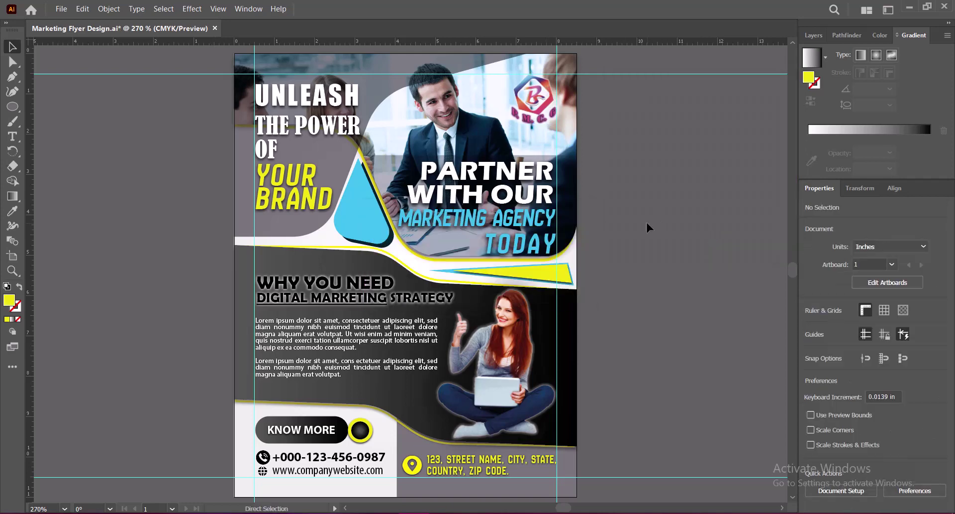
{"action": "key", "text": "ctrl+s"}
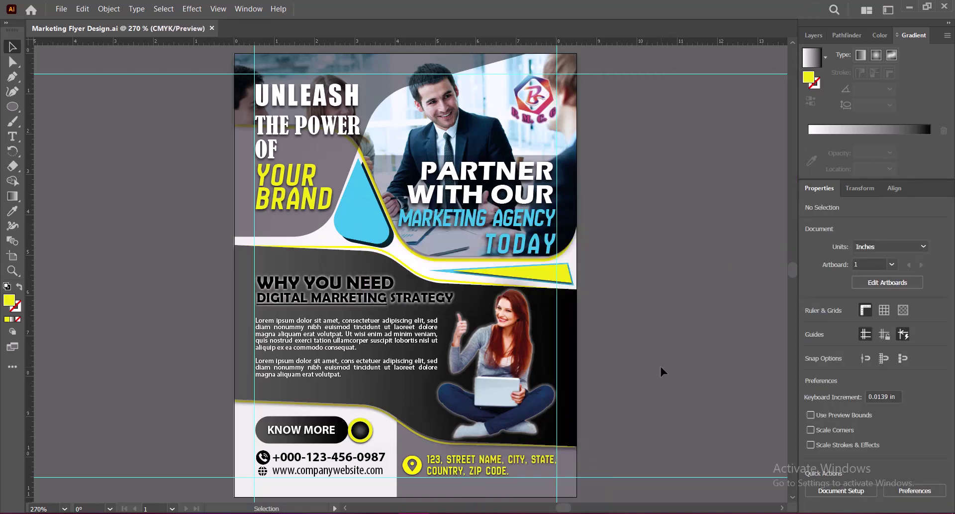
{"action": "key", "text": "ctrl+minus"}
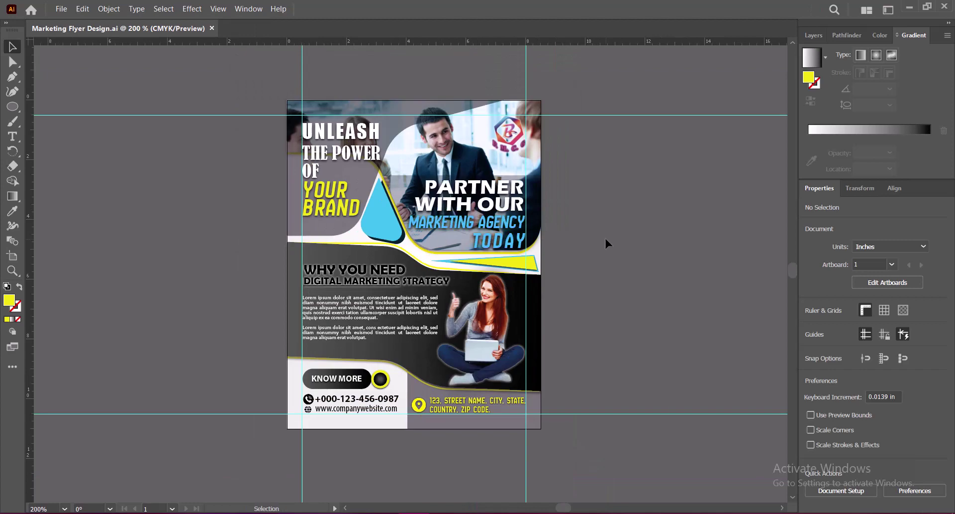
{"action": "key", "text": "alt"}
{"action": "key", "text": "Left"}
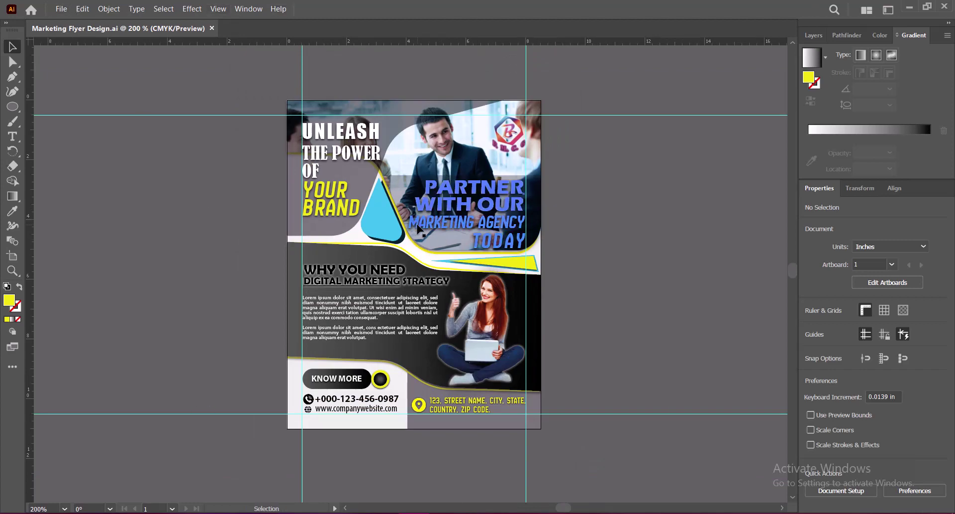
{"action": "key", "text": "ctrl+plus"}
{"action": "left_click_drag", "start_coordinate": [663, 354], "coordinate": [703, 331]}
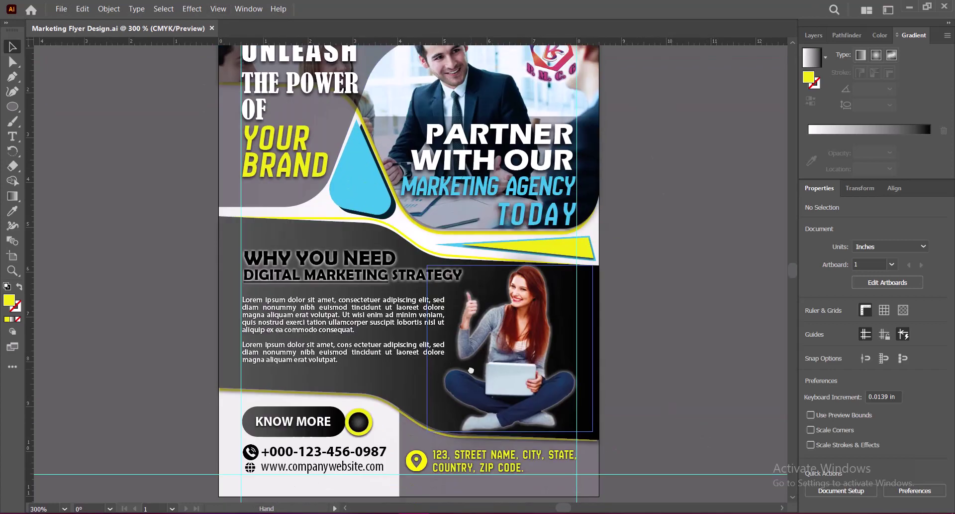
{"action": "scroll", "coordinate": [689, 314], "scroll_direction": "down", "scroll_amount": 3}
{"action": "scroll", "coordinate": [674, 409], "scroll_direction": "up", "scroll_amount": 4}
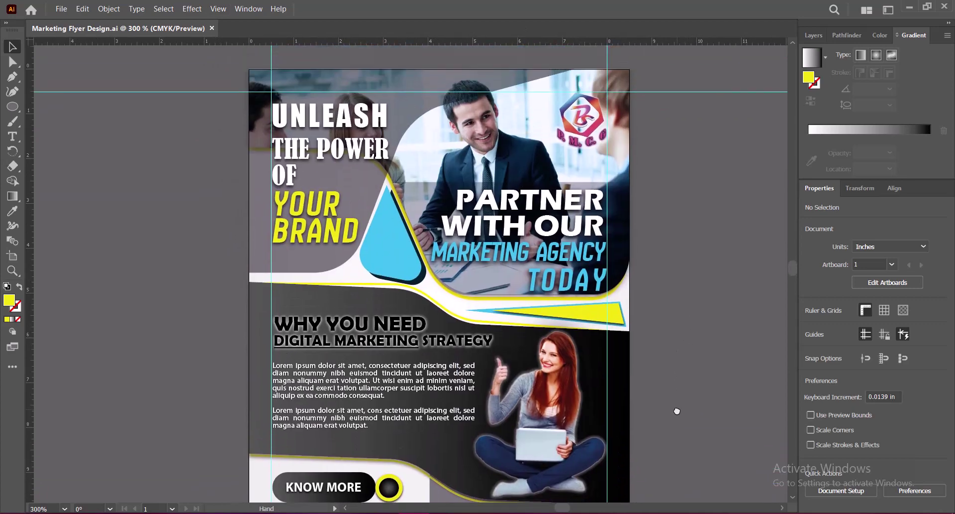
{"action": "scroll", "coordinate": [680, 352], "scroll_direction": "down", "scroll_amount": 1}
{"action": "scroll", "coordinate": [501, 291], "scroll_direction": "down", "scroll_amount": 1, "text": "alt"}
{"action": "left_click_drag", "start_coordinate": [653, 310], "coordinate": [629, 311]}
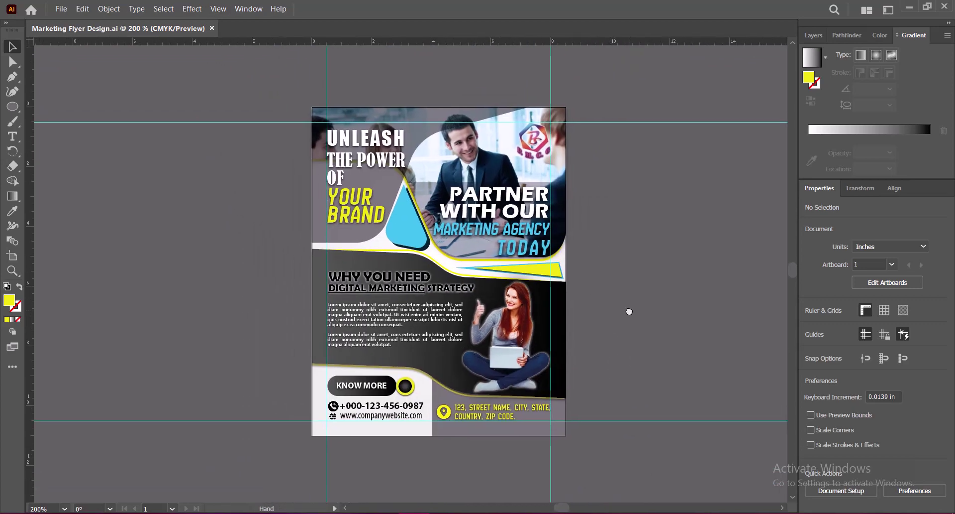
{"action": "scroll", "coordinate": [665, 299], "scroll_direction": "up", "scroll_amount": 2, "text": "alt"}
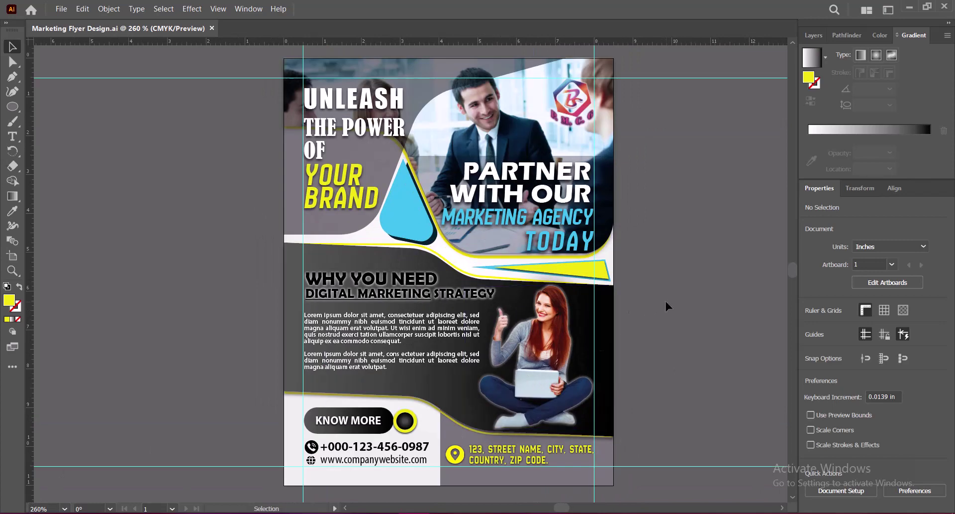